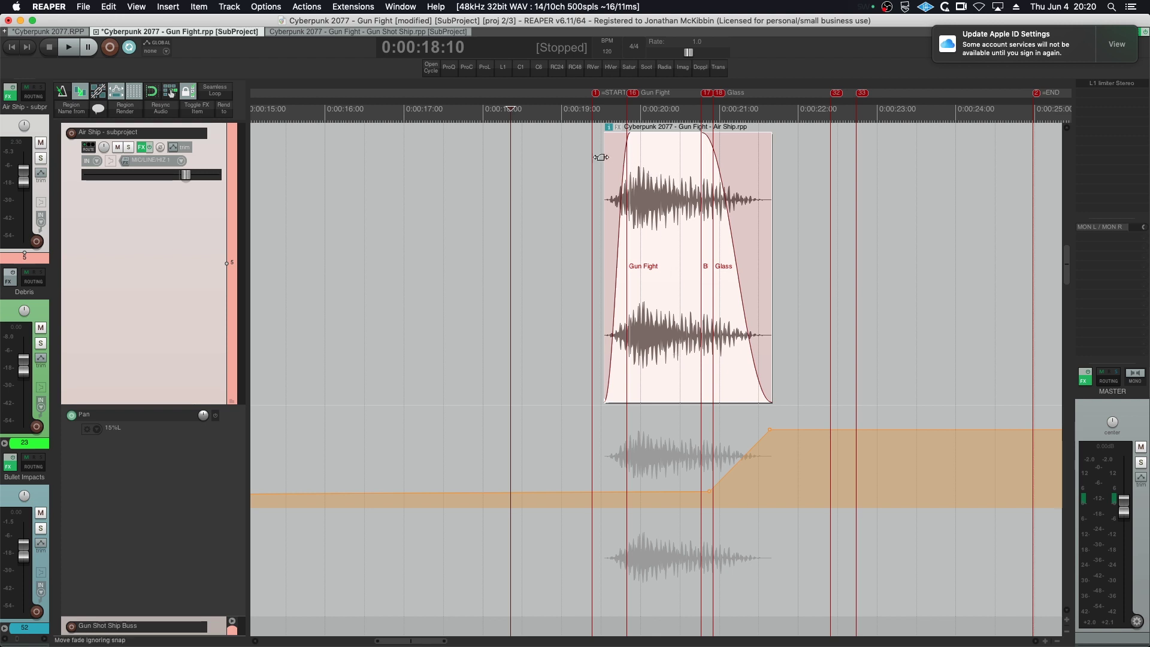
- Cue playback ahead of the Air Ship clip in the Gun Fight subproject, at 0:00:17:29
{"action": "left_click", "coordinate": [585, 112]}
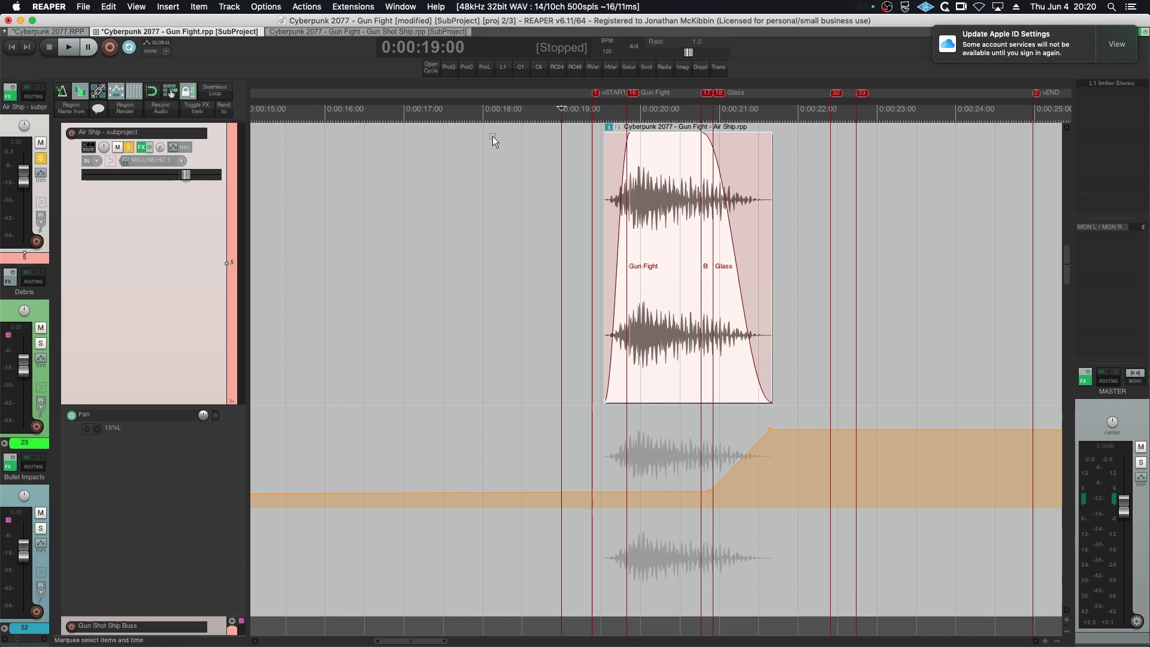
{"action": "left_click", "coordinate": [482, 115]}
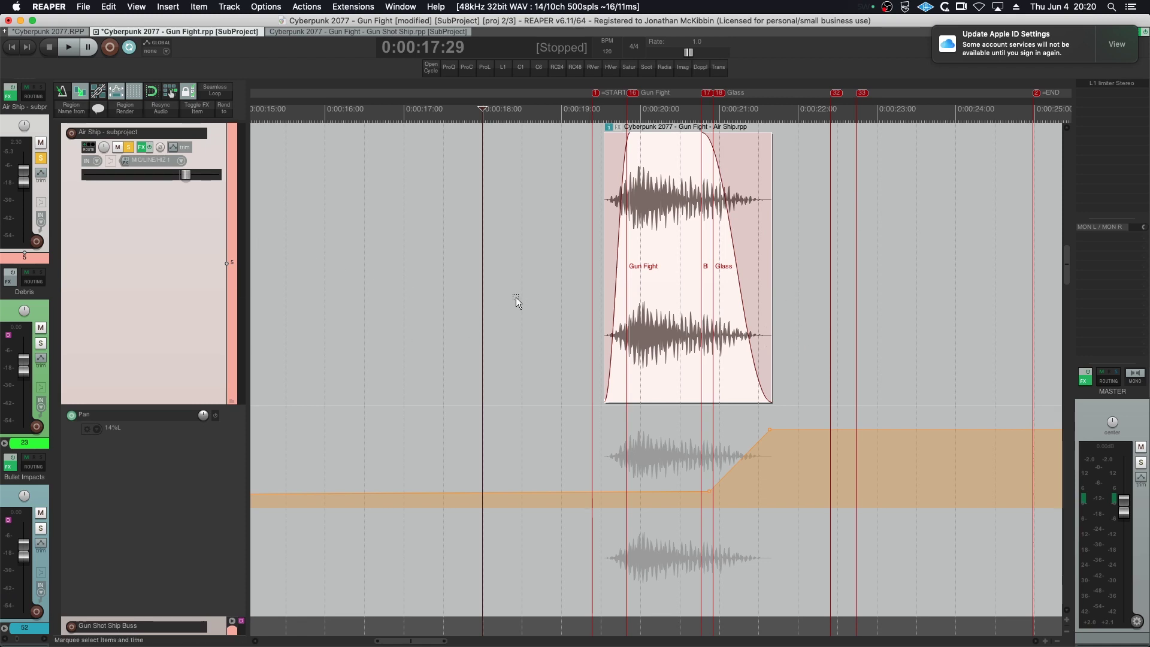
- Return to the main Cyberpunk 2077 project and cue playback just ahead of the IN clip, at 0:00:13:15
{"action": "left_click", "coordinate": [45, 32]}
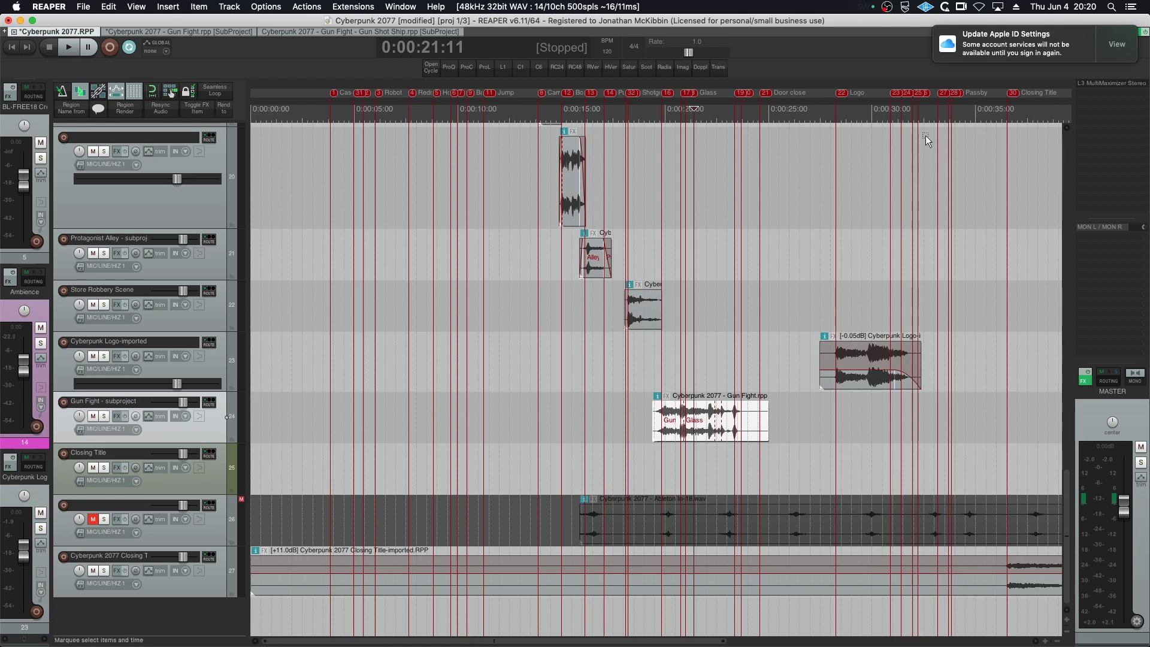
{"action": "left_click", "coordinate": [580, 118]}
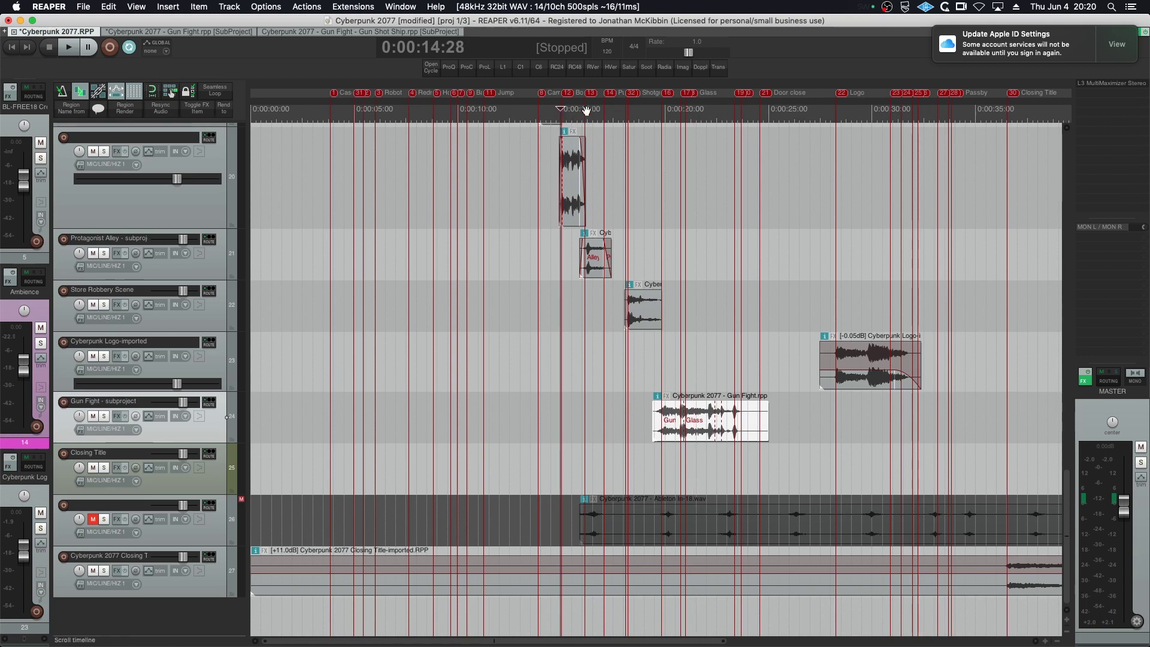
{"action": "left_click", "coordinate": [552, 114]}
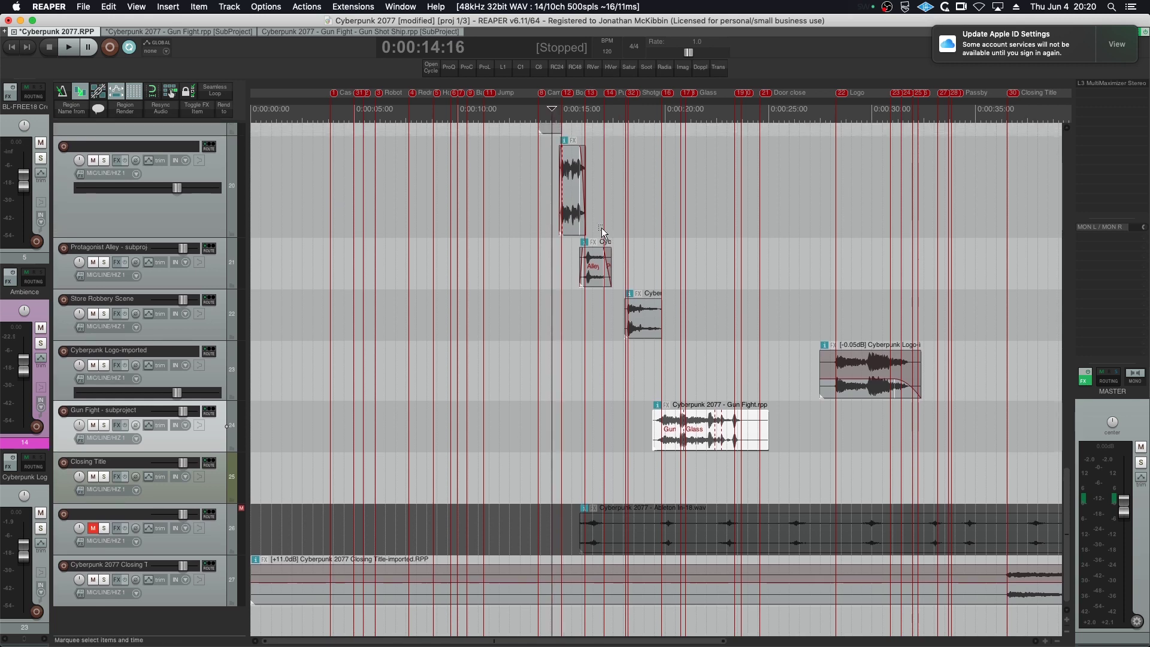
{"action": "scroll", "coordinate": [595, 233], "scroll_direction": "up", "scroll_amount": 2}
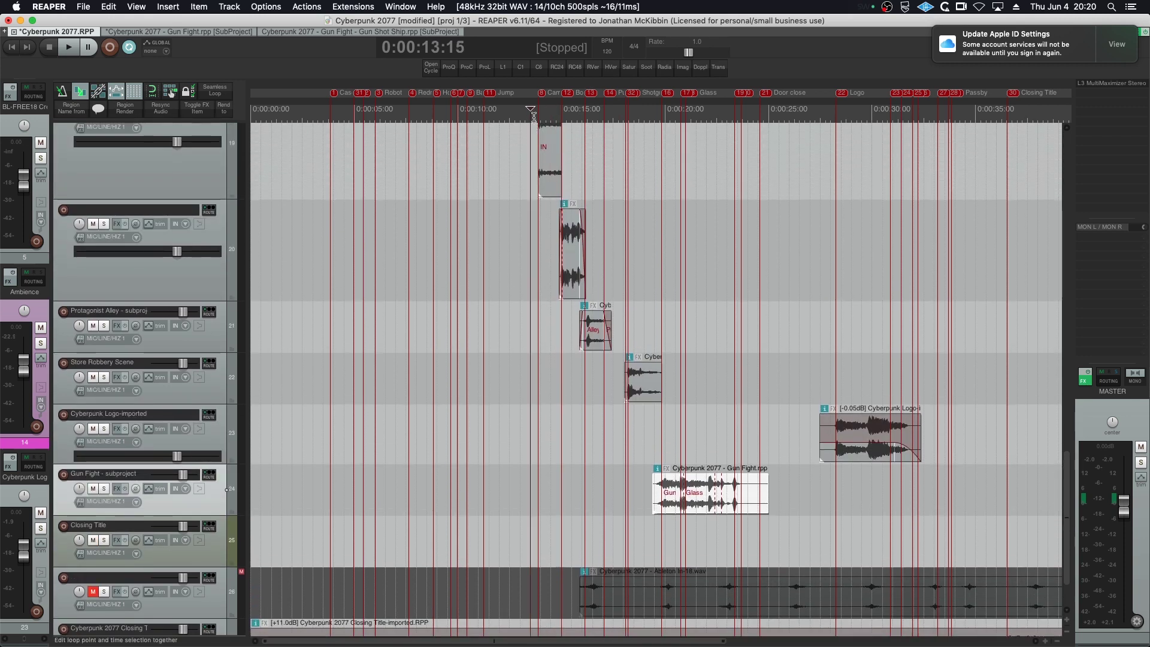
{"action": "left_click", "coordinate": [548, 174]}
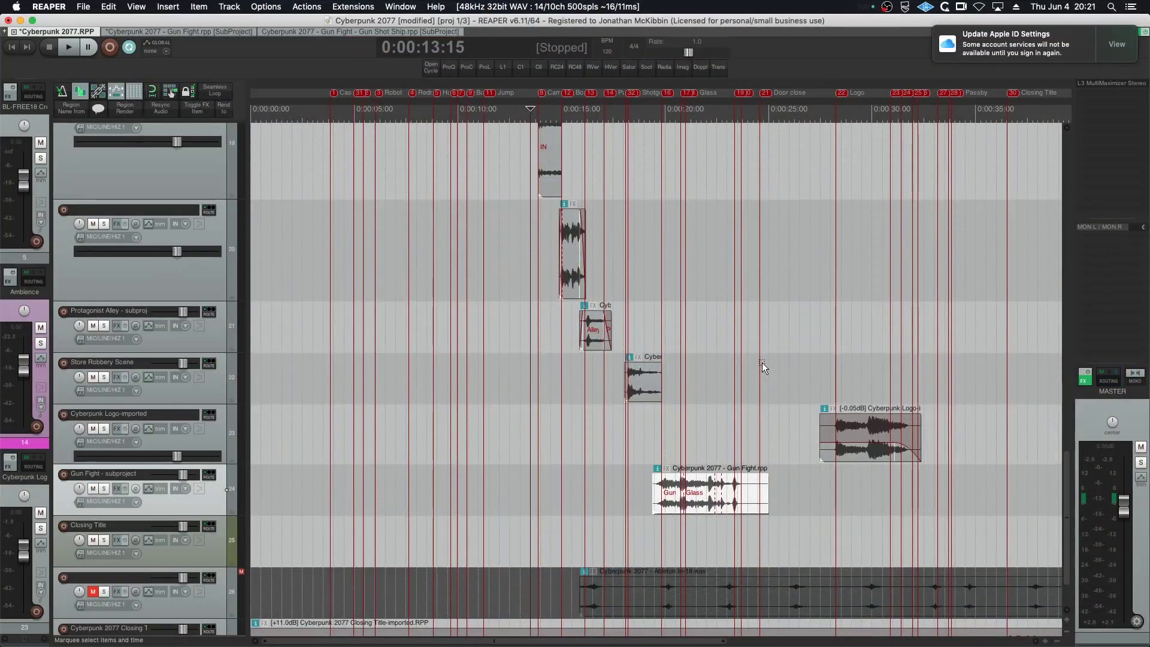
- Open the Gun Fight subproject from its clip and collapse the child tracks of the Gun Fight folder
{"action": "double_click", "coordinate": [701, 483]}
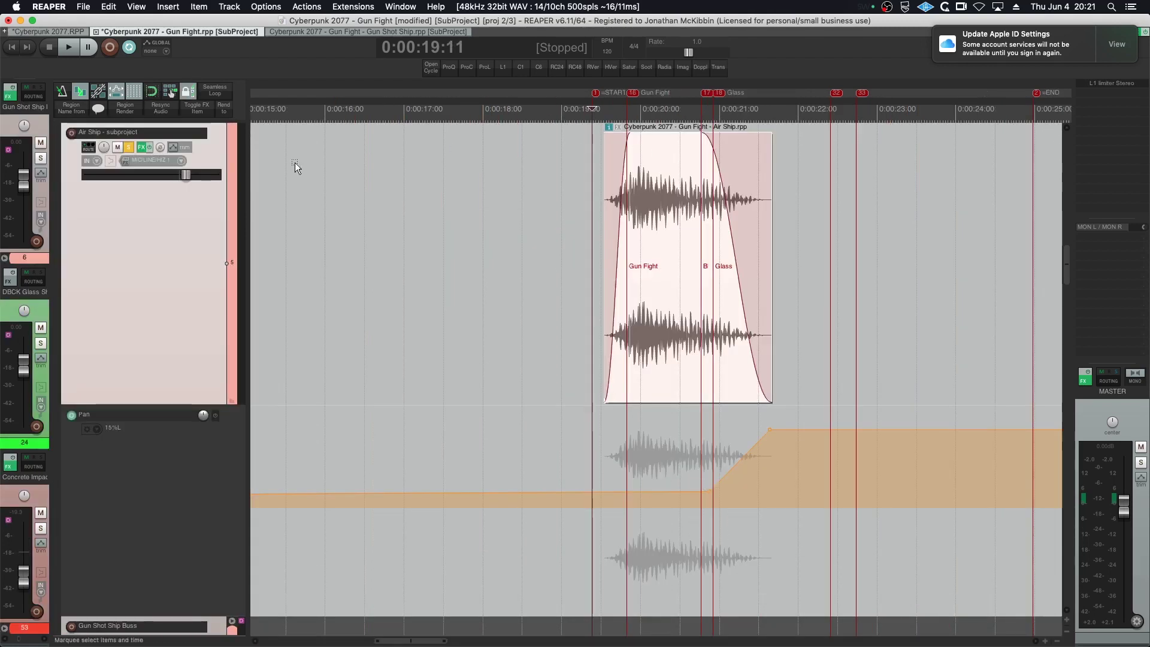
{"action": "scroll", "coordinate": [521, 210], "scroll_direction": "up", "scroll_amount": 8}
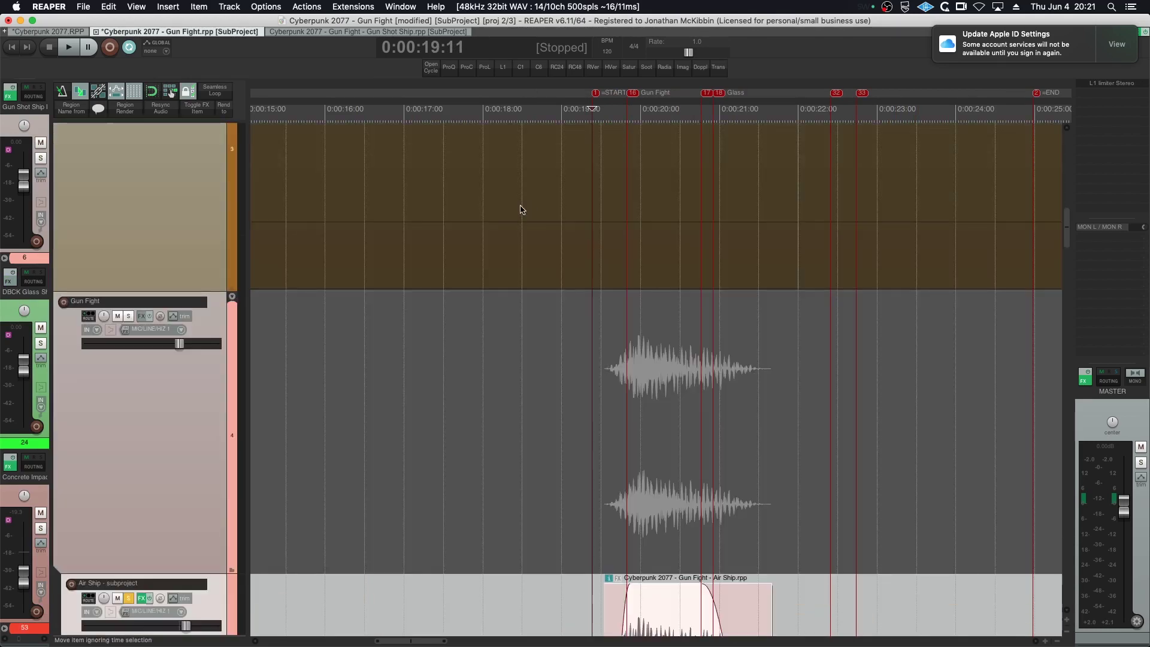
{"action": "scroll", "coordinate": [236, 362], "scroll_direction": "down", "scroll_amount": 10}
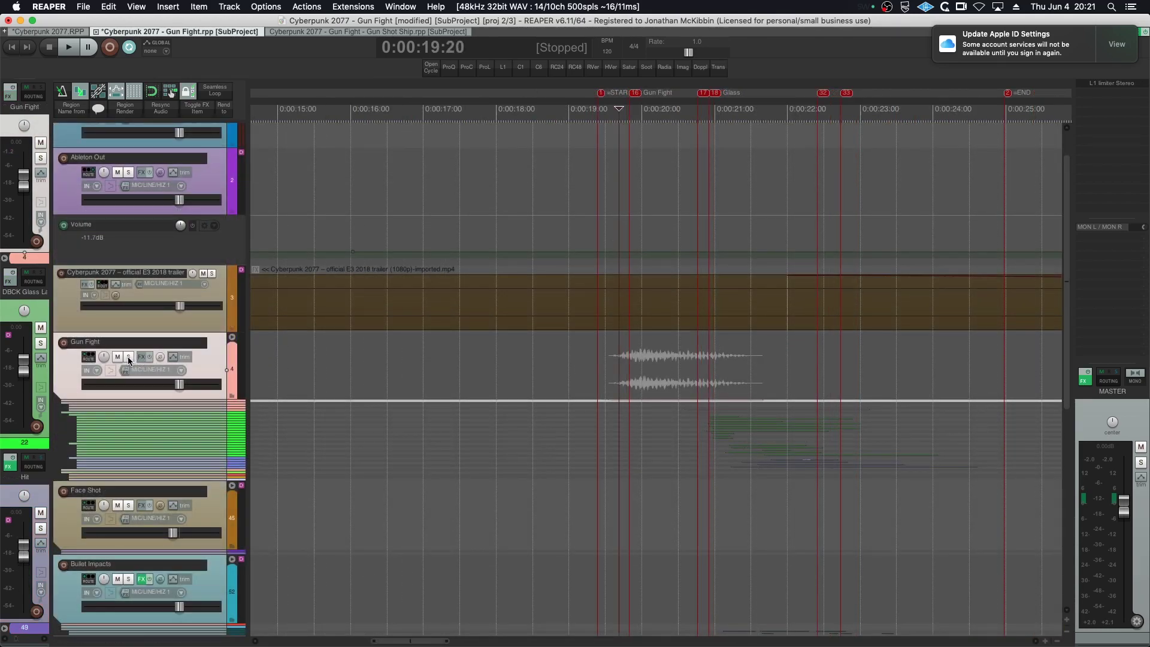
- Solo the Gun Fight, Face Shot and Bullet Impacts folder tracks
{"action": "left_click", "coordinate": [129, 357]}
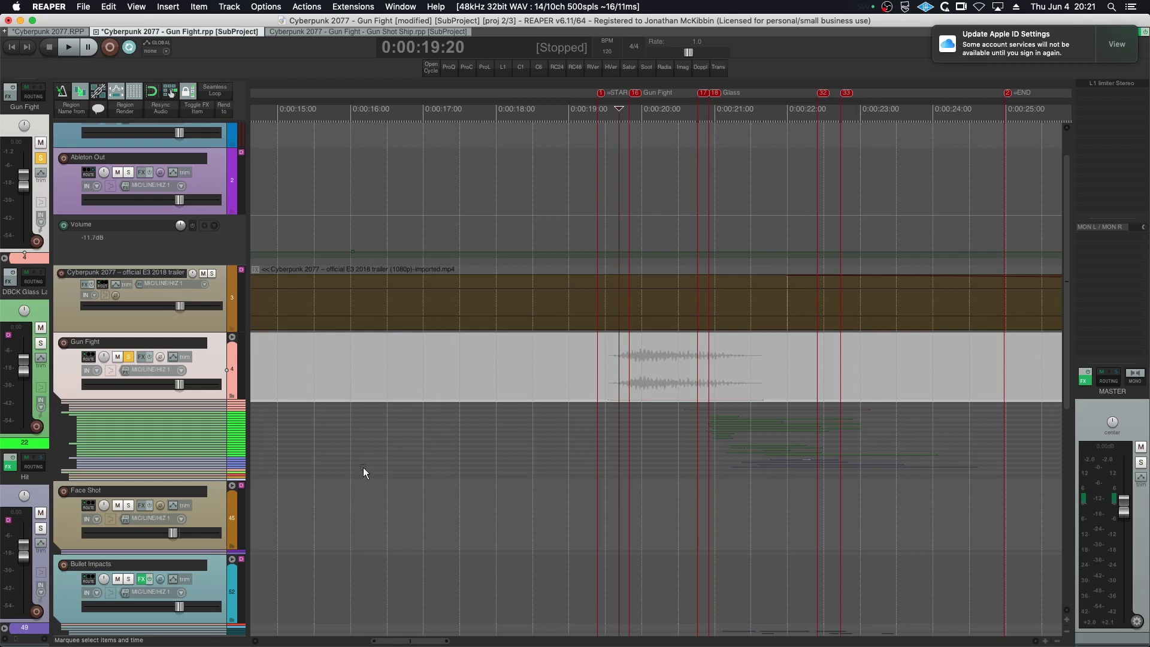
{"action": "scroll", "coordinate": [526, 425], "scroll_direction": "down", "scroll_amount": 1}
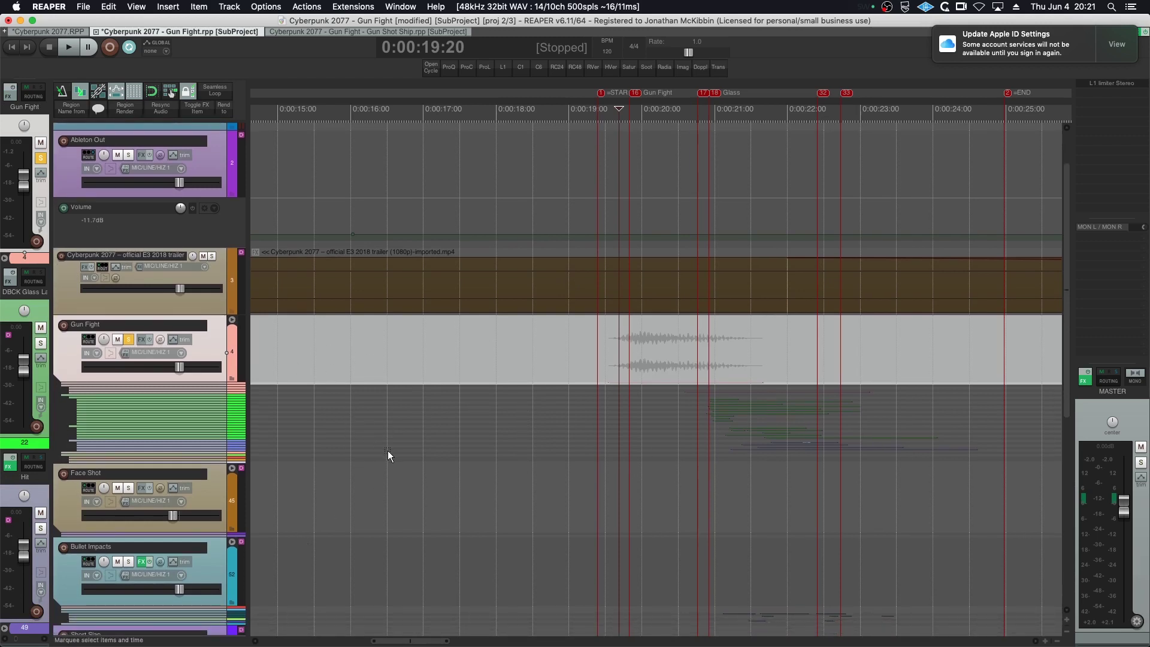
{"action": "scroll", "coordinate": [387, 451], "scroll_direction": "down", "scroll_amount": 1}
{"action": "left_click", "coordinate": [129, 461]}
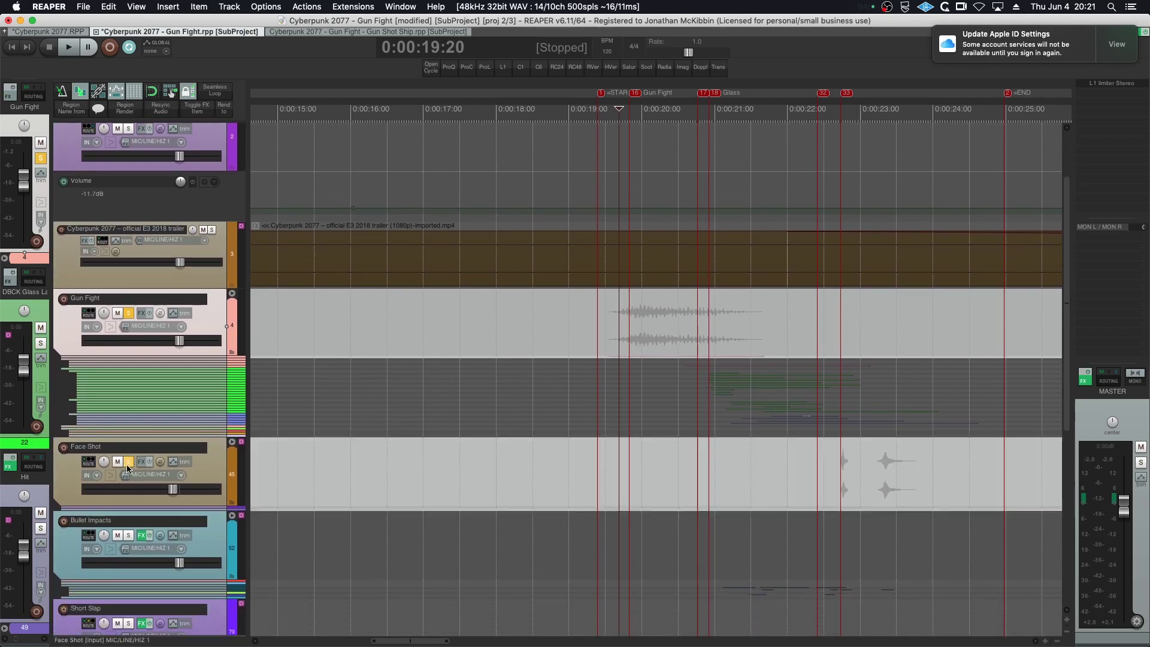
{"action": "left_click", "coordinate": [129, 536]}
{"action": "scroll", "coordinate": [649, 538], "scroll_direction": "down", "scroll_amount": 3}
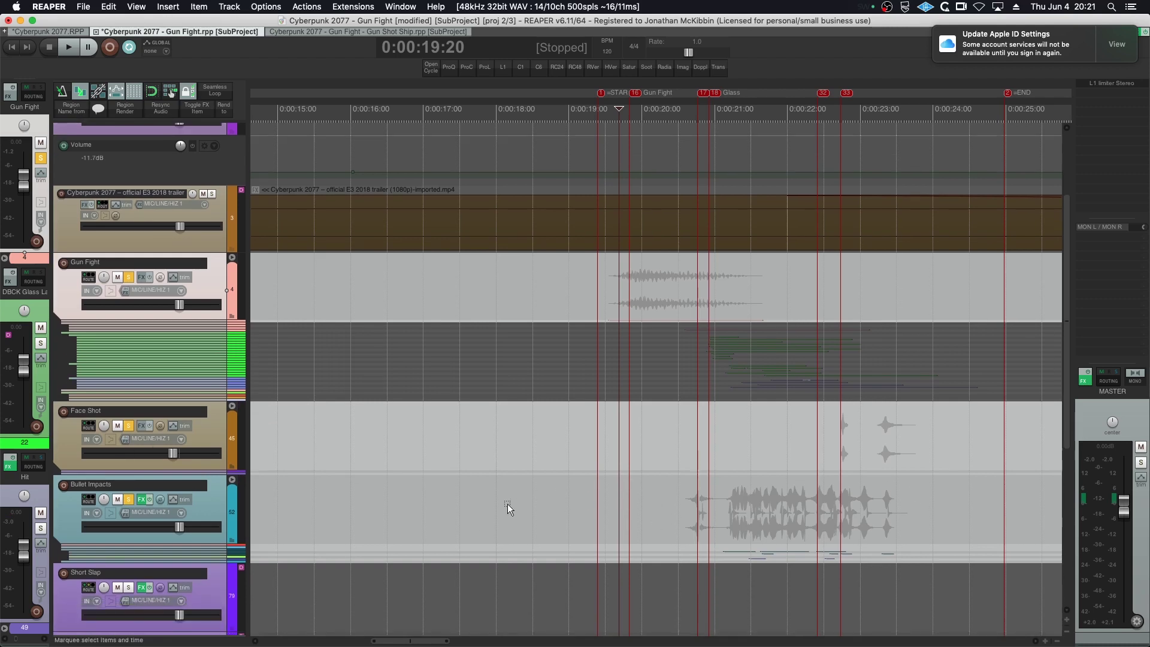
{"action": "scroll", "coordinate": [249, 541], "scroll_direction": "down", "scroll_amount": 4}
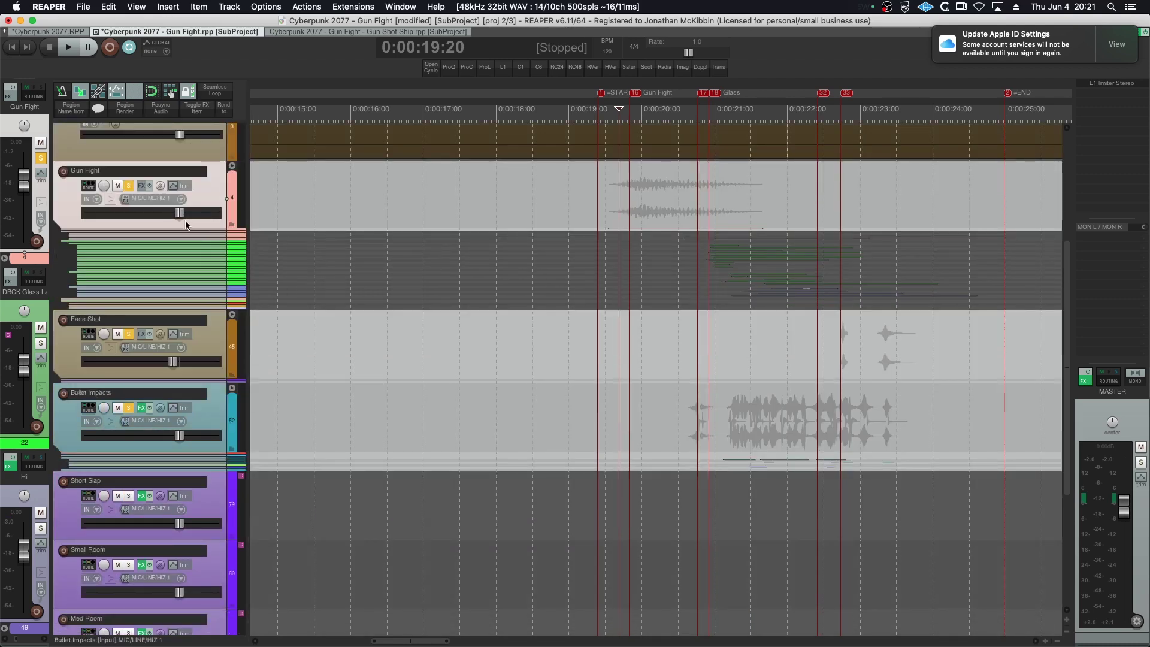
{"action": "scroll", "coordinate": [257, 530], "scroll_direction": "up", "scroll_amount": 2}
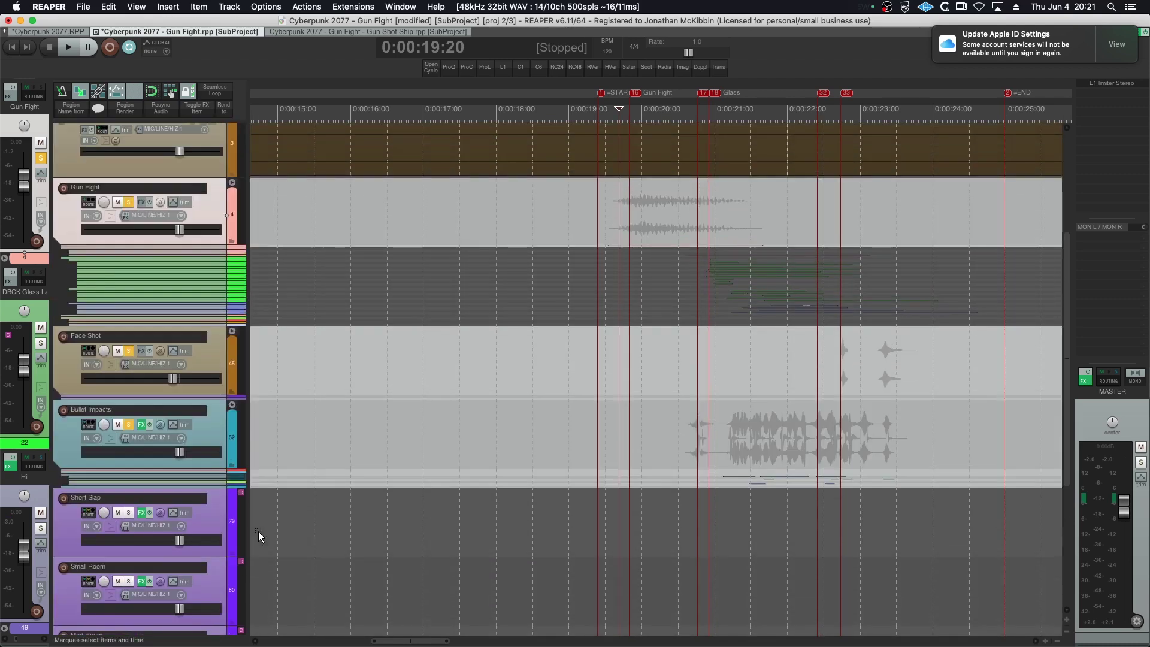
- Unsolo the Gun Fight track, expand its folder and open the Air Ship subproject from its clip
{"action": "left_click", "coordinate": [129, 224]}
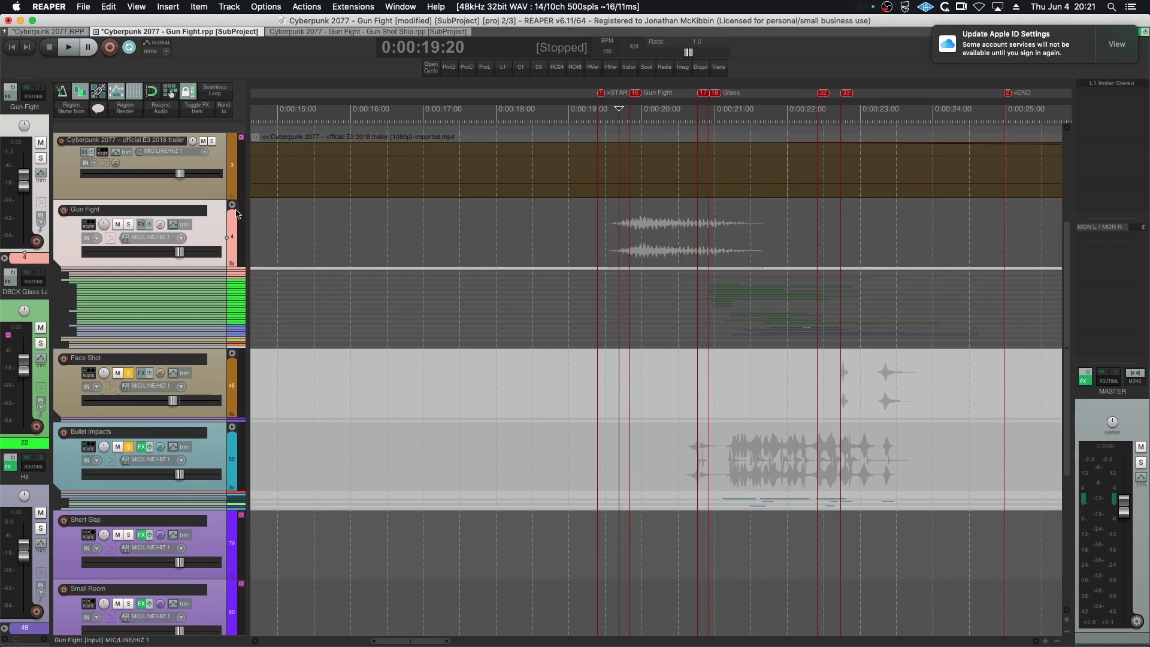
{"action": "left_click", "coordinate": [231, 205]}
{"action": "left_click", "coordinate": [672, 292]}
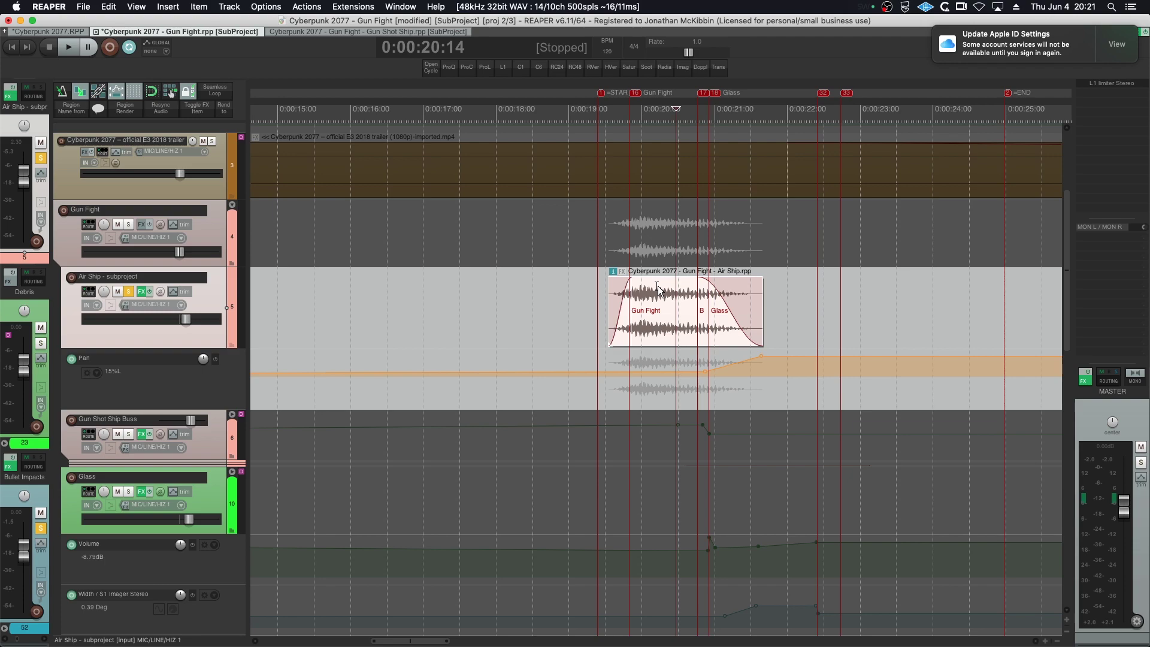
{"action": "double_click", "coordinate": [658, 290]}
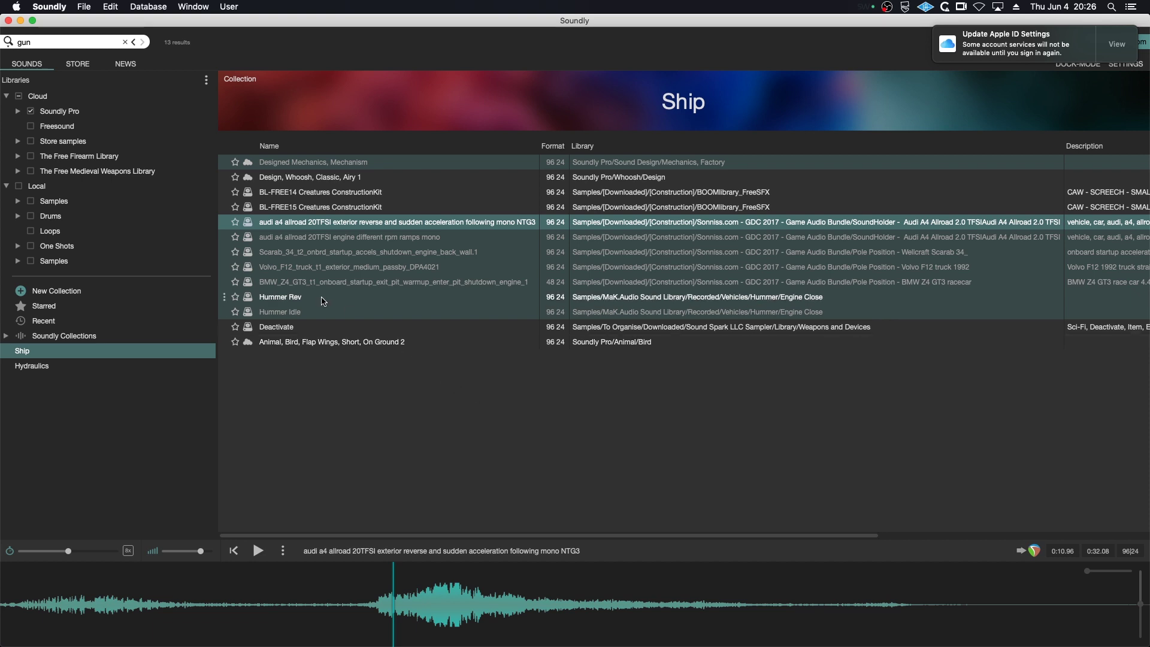
- Switch to Soundly and audition the Hummer Rev and Hummer Idle samples in the Ship collection at several points
{"action": "left_click", "coordinate": [317, 301]}
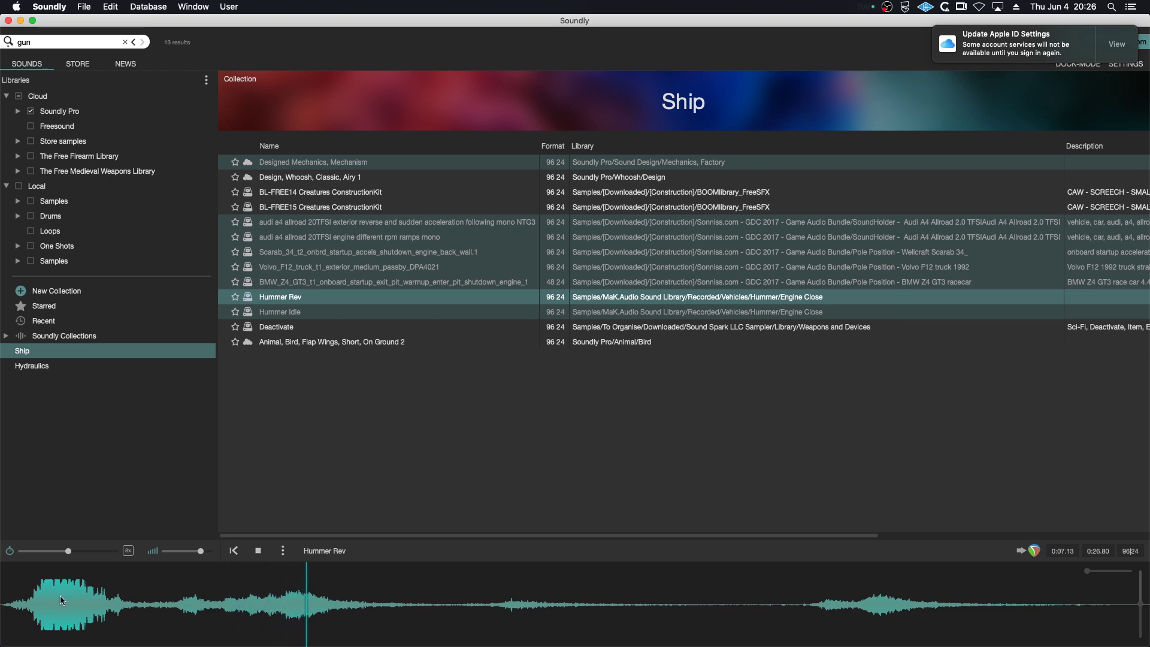
{"action": "left_click", "coordinate": [812, 595]}
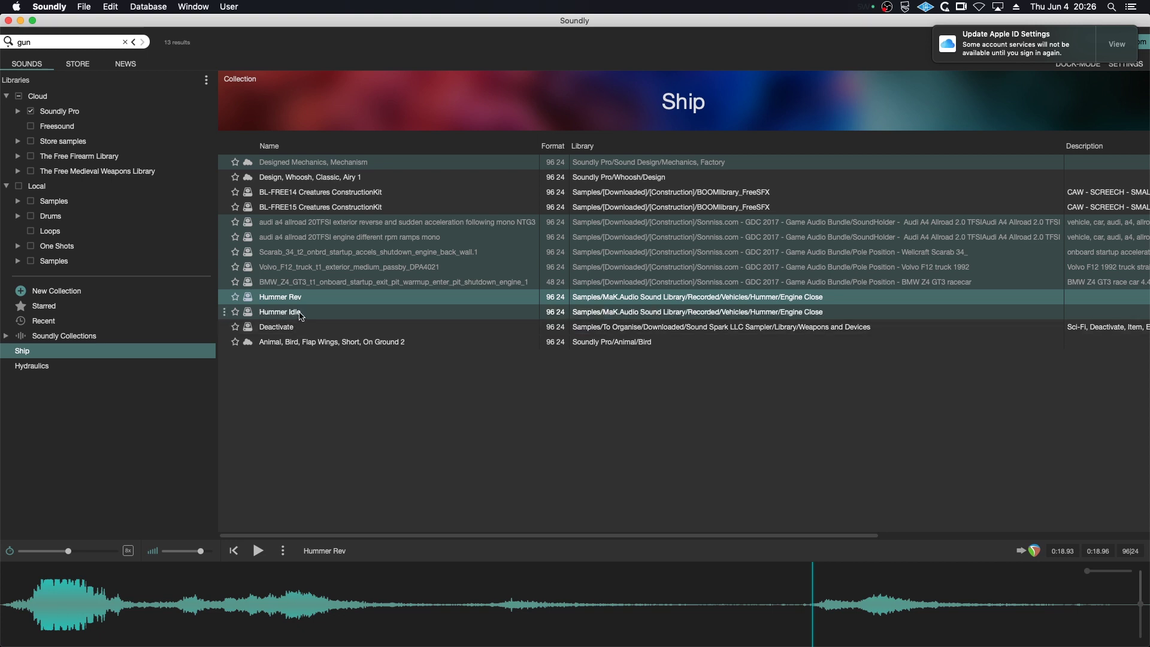
{"action": "left_click", "coordinate": [302, 312]}
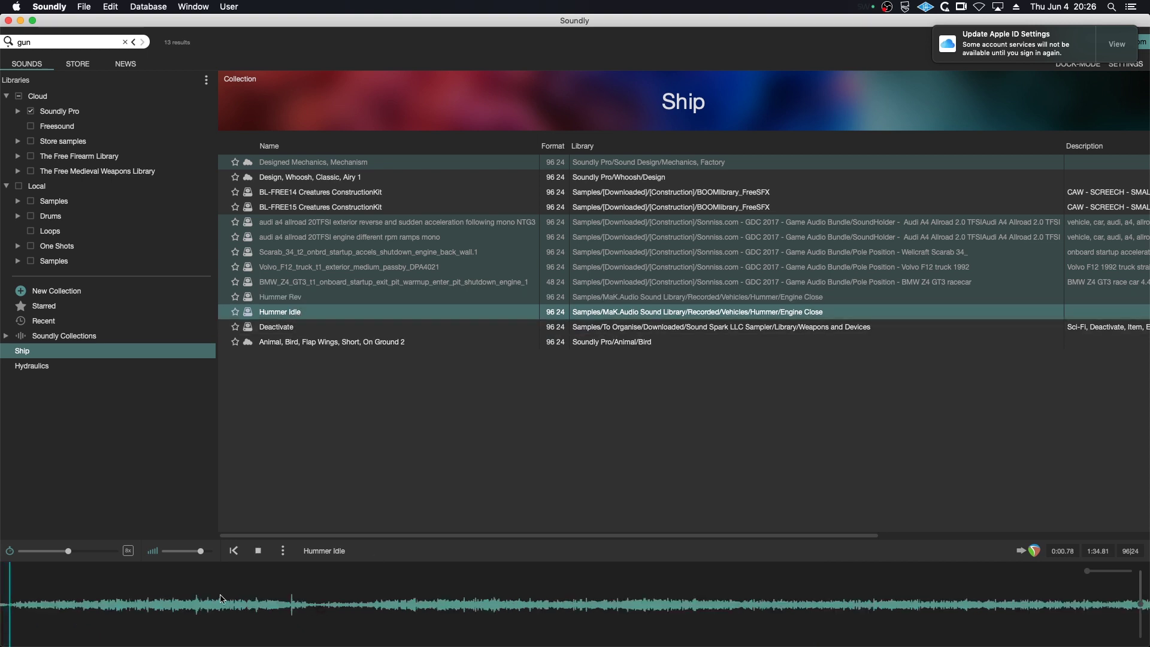
{"action": "left_click", "coordinate": [167, 609]}
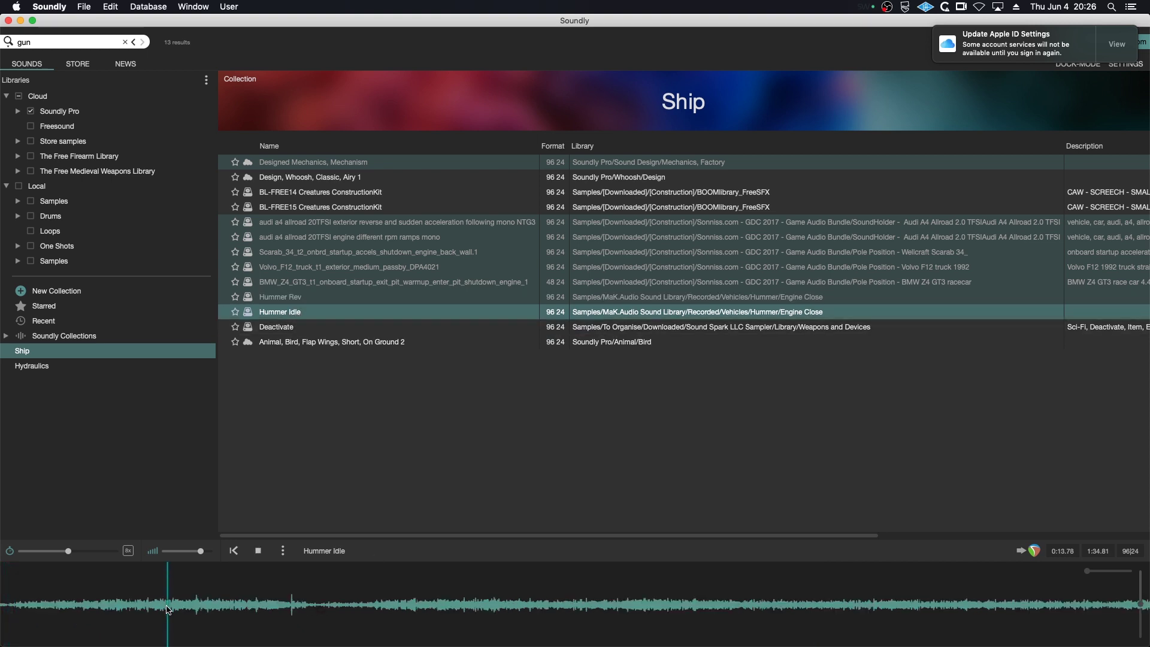
{"action": "left_click", "coordinate": [427, 606]}
{"action": "key", "text": "space"}
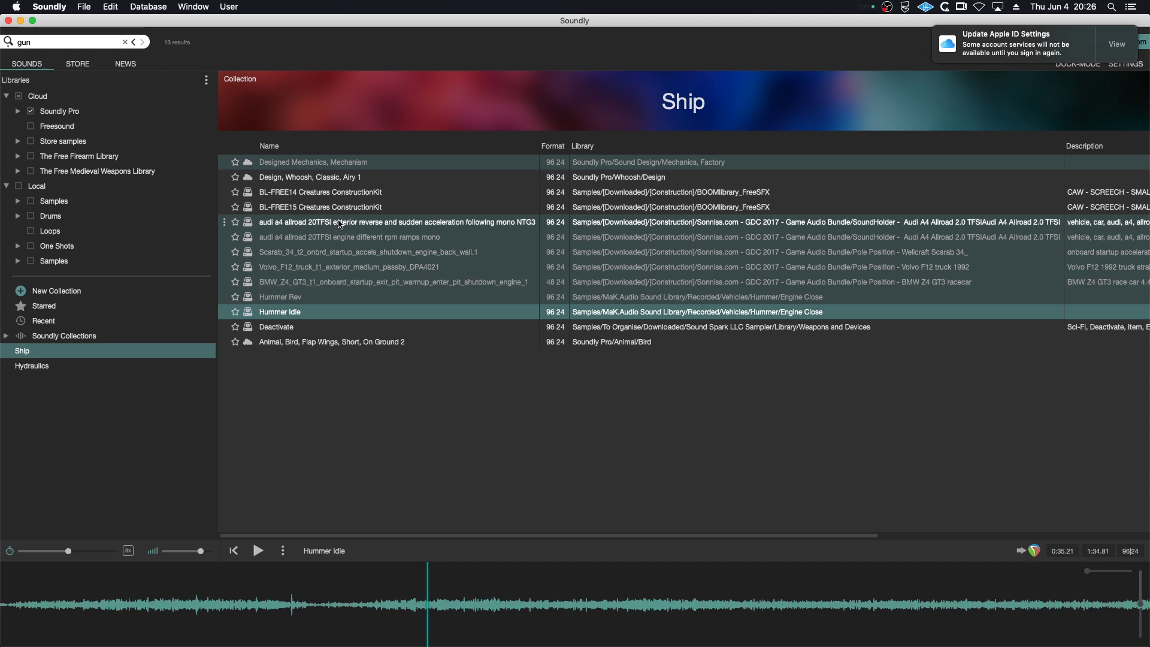
- Audition the Audi A4 exterior reverse and sudden acceleration sample, including its loud acceleration section
{"action": "left_click", "coordinate": [339, 224]}
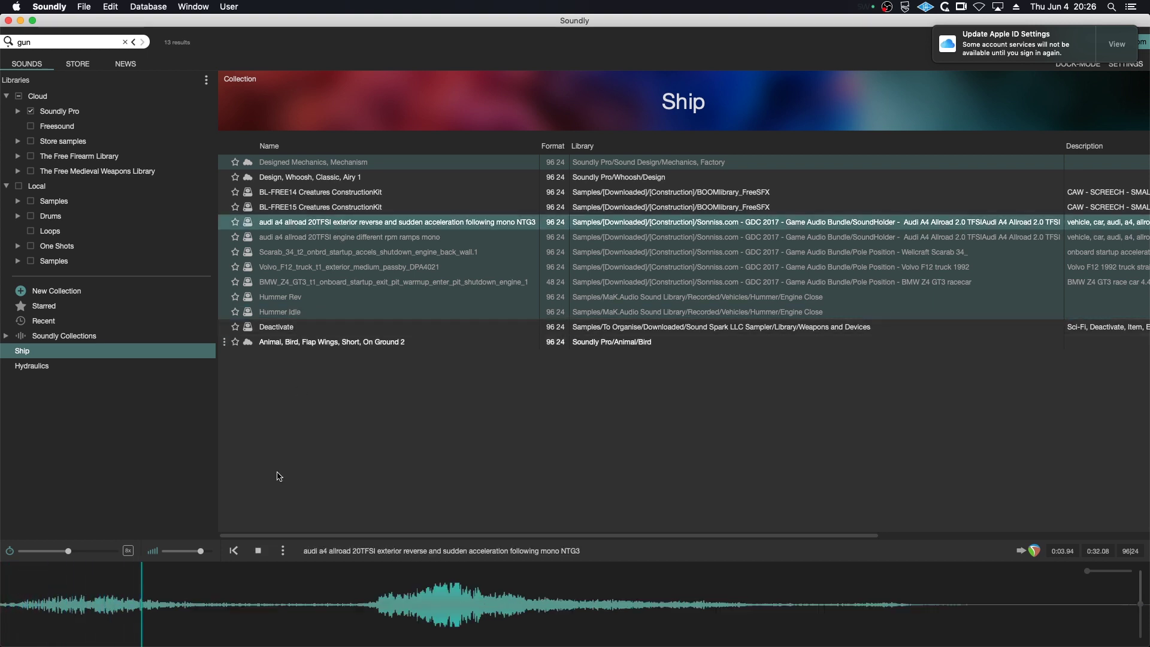
{"action": "left_click", "coordinate": [371, 607]}
{"action": "key", "text": "space"}
{"action": "left_click", "coordinate": [401, 599]}
{"action": "key", "text": "space"}
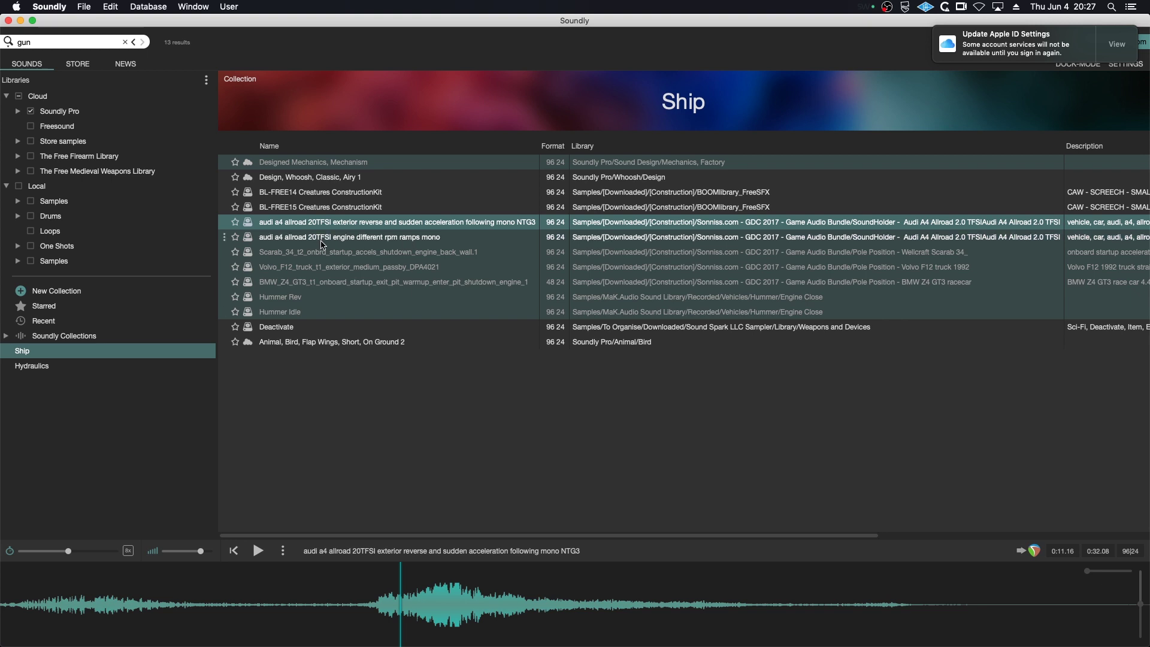
- Audition the Audi A4 "engine different rpm ramps mono" sample at several of its engine ramps
{"action": "left_click", "coordinate": [308, 239]}
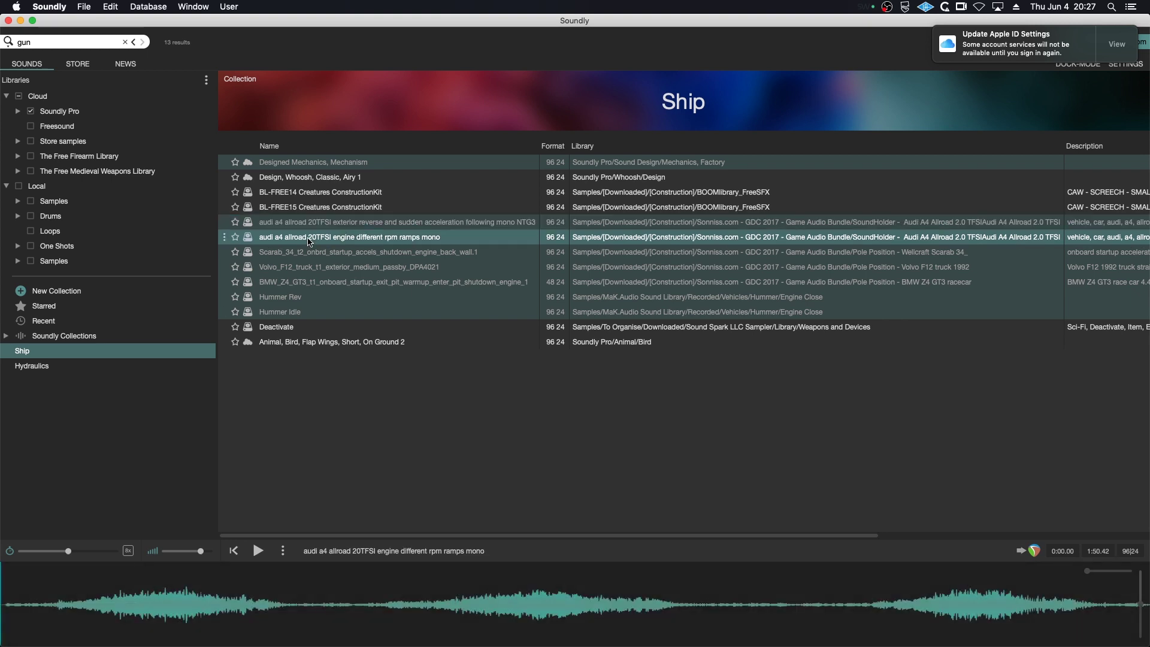
{"action": "left_click", "coordinate": [142, 599]}
{"action": "left_click", "coordinate": [185, 602]}
{"action": "key", "text": "space"}
{"action": "left_click", "coordinate": [514, 603]}
{"action": "key", "text": "space"}
- Audition the Scarab_34 onboard startup engine sample and the approach in the Volvo_F12 truck exterior pass-by sample
{"action": "left_click", "coordinate": [328, 254]}
{"action": "left_click", "coordinate": [153, 609]}
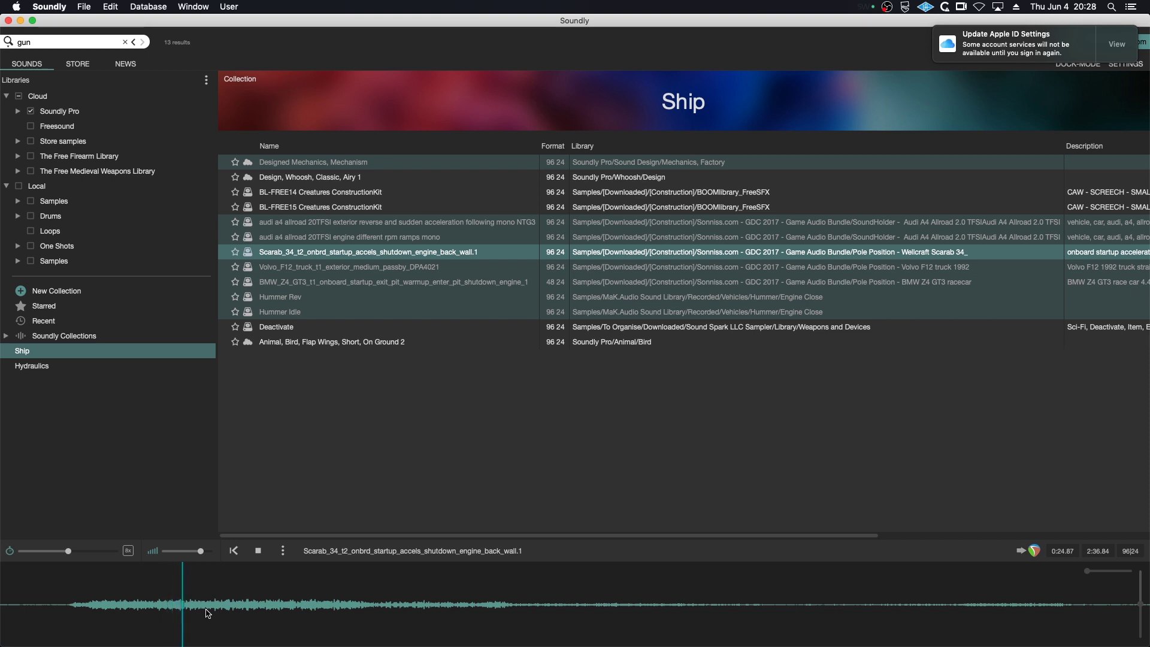
{"action": "key", "text": "space"}
{"action": "left_click", "coordinate": [352, 272]}
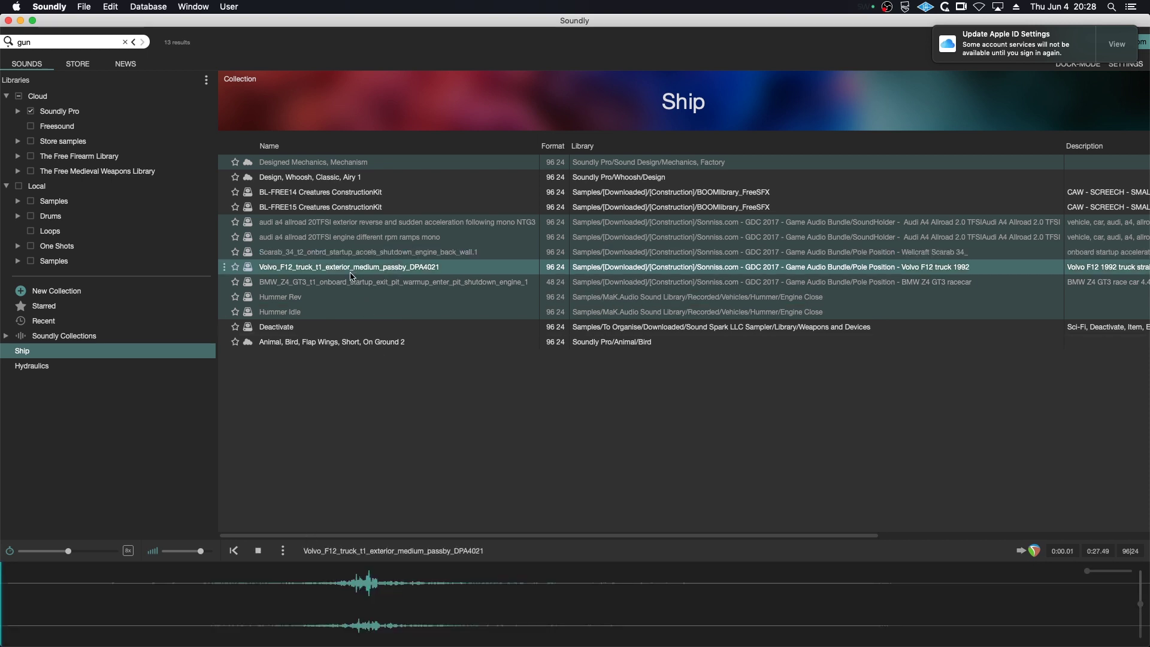
{"action": "left_click", "coordinate": [327, 599]}
{"action": "key", "text": "space"}
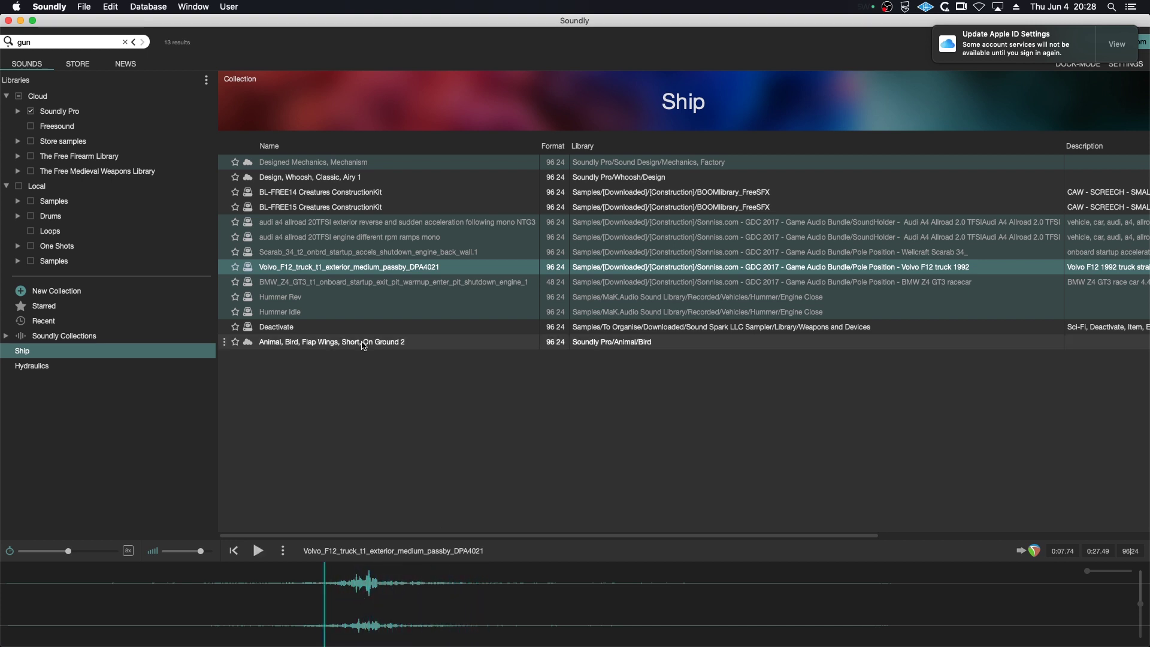
- Audition the "Design, Whoosh, Classic, Airy 1", "Designed Mechanics, Mechanism" and "Animal, Bird, Flap Wings, Short, On Ground 2" samples
{"action": "left_click", "coordinate": [333, 177]}
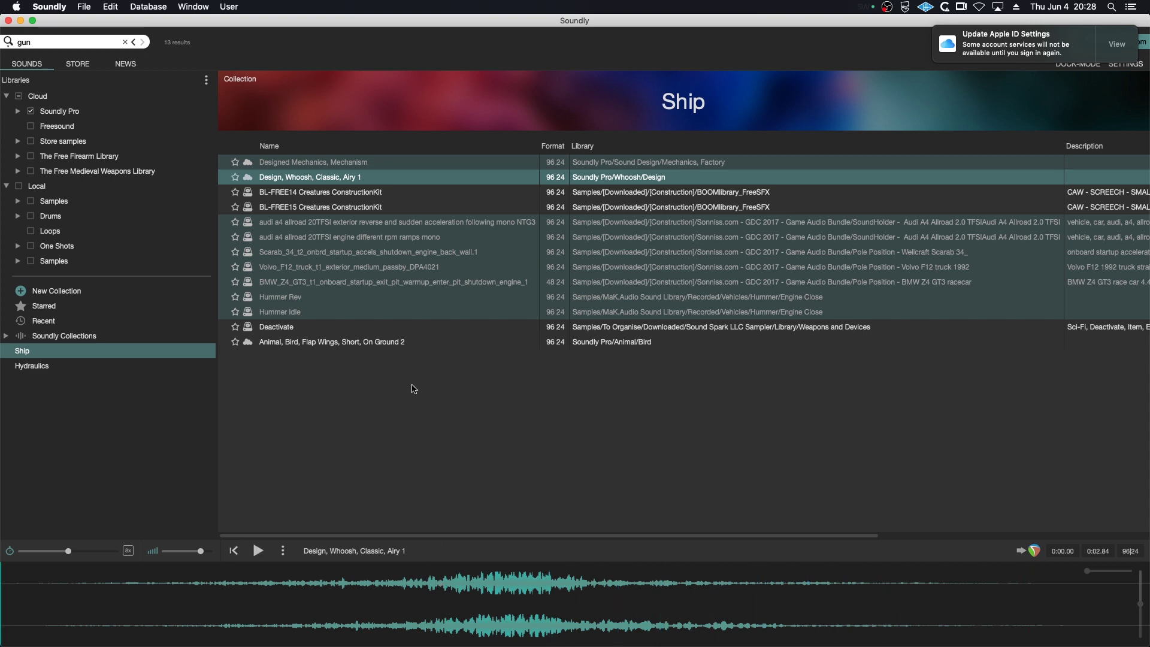
{"action": "left_click", "coordinate": [346, 163]}
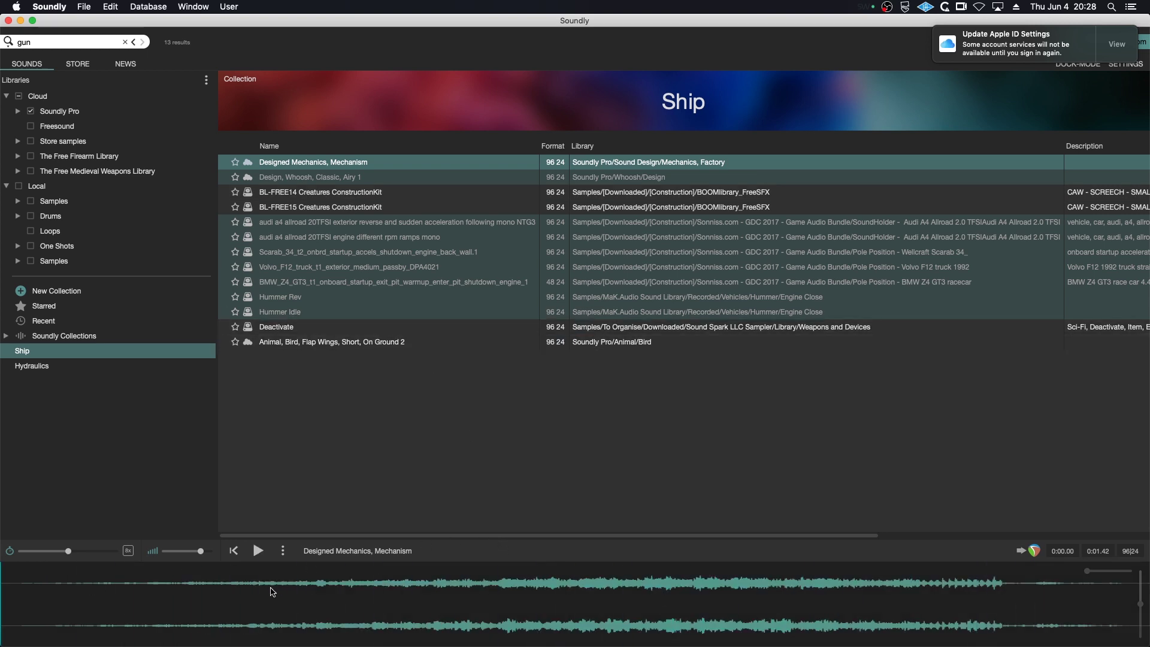
{"action": "left_click", "coordinate": [258, 551]}
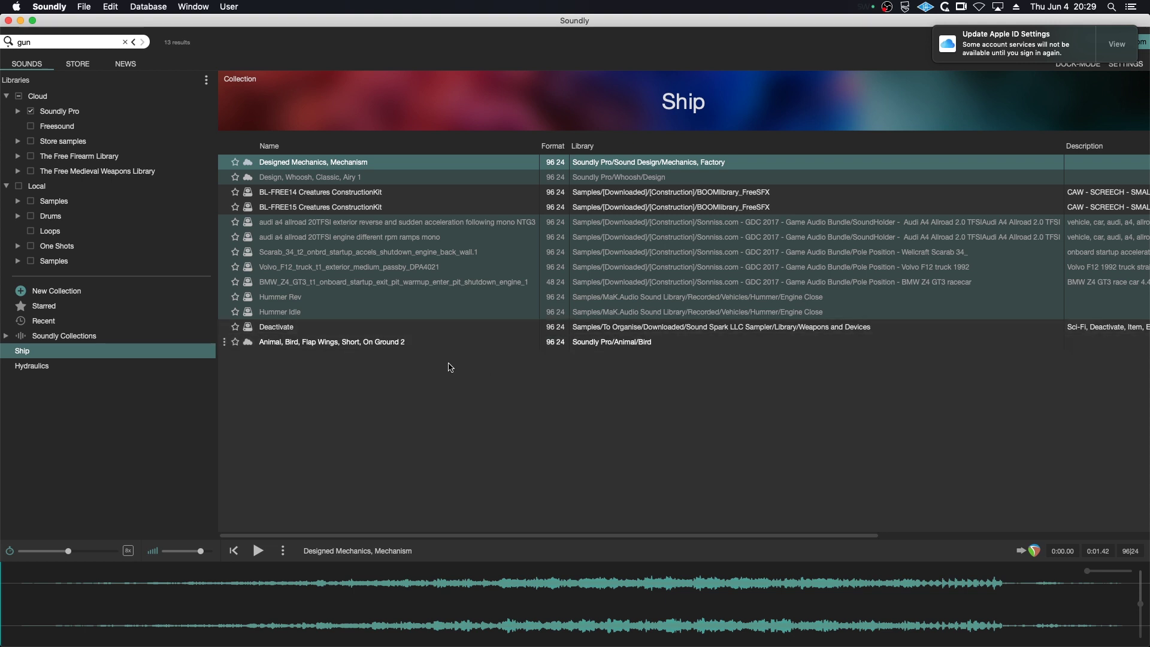
{"action": "left_click", "coordinate": [354, 342]}
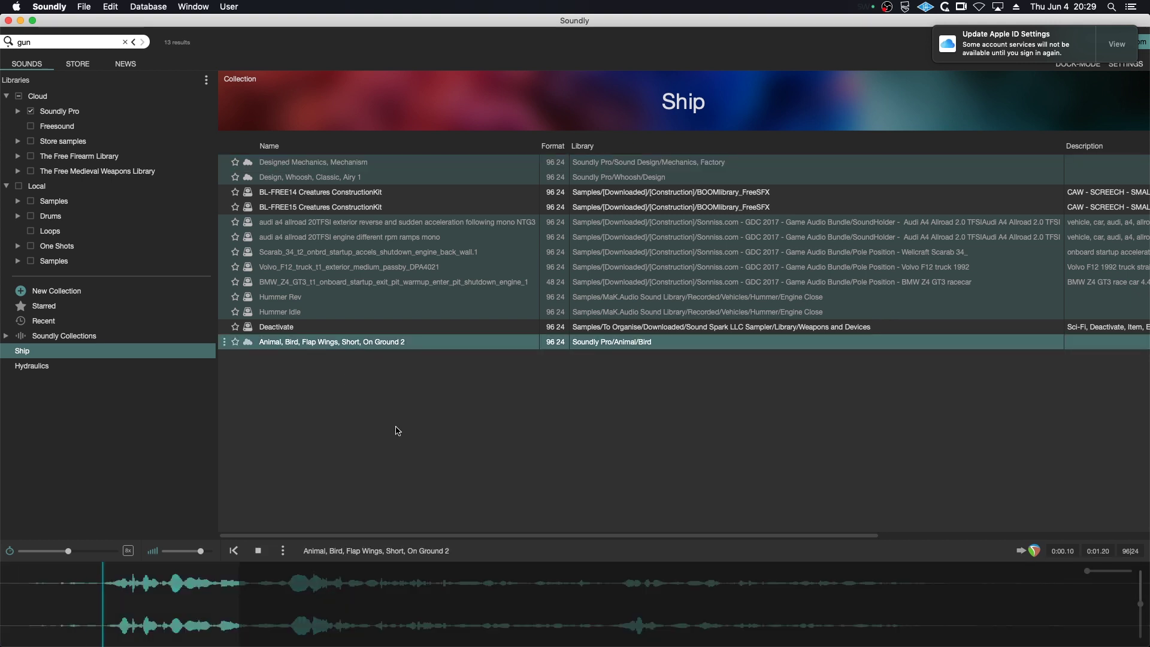
{"action": "left_click", "coordinate": [95, 603]}
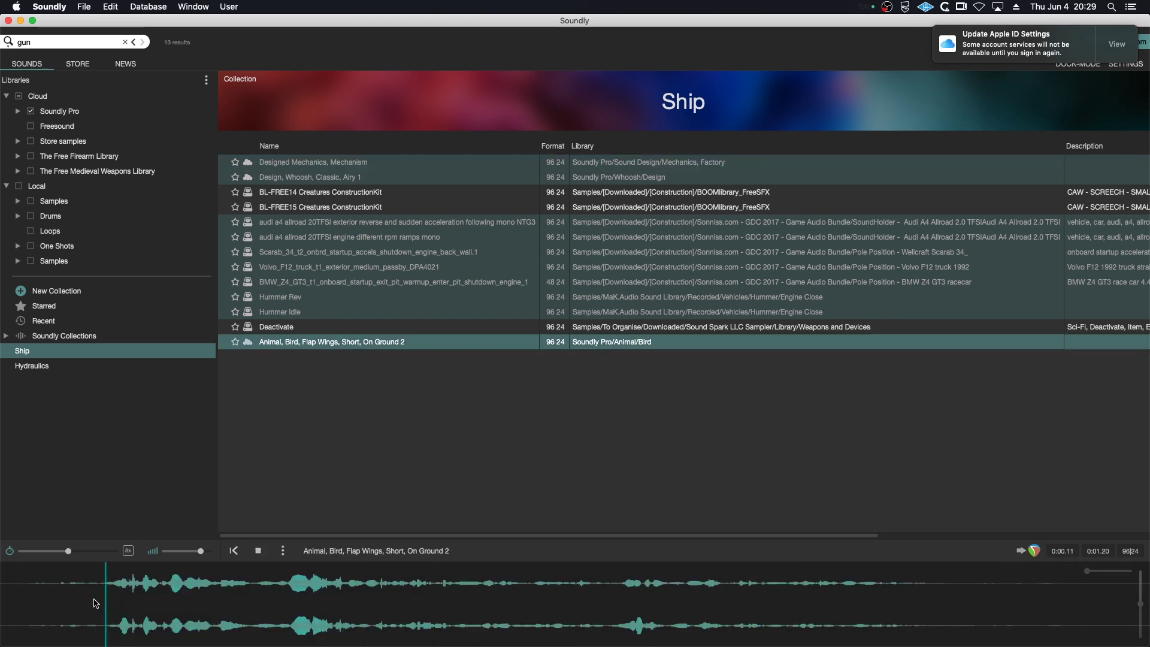
- Audition the start of the "Animal, Bird, Flap Wings, Short, On Ground 2" sample and the "Deactivate" sample
{"action": "left_click", "coordinate": [34, 604]}
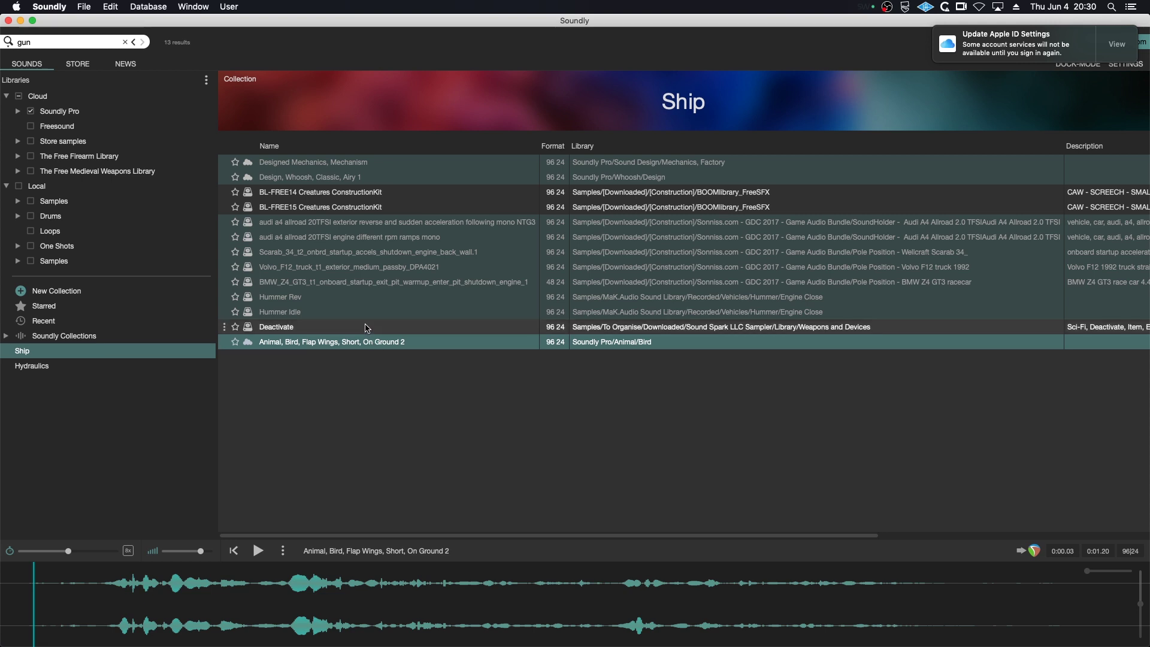
{"action": "left_click", "coordinate": [443, 327]}
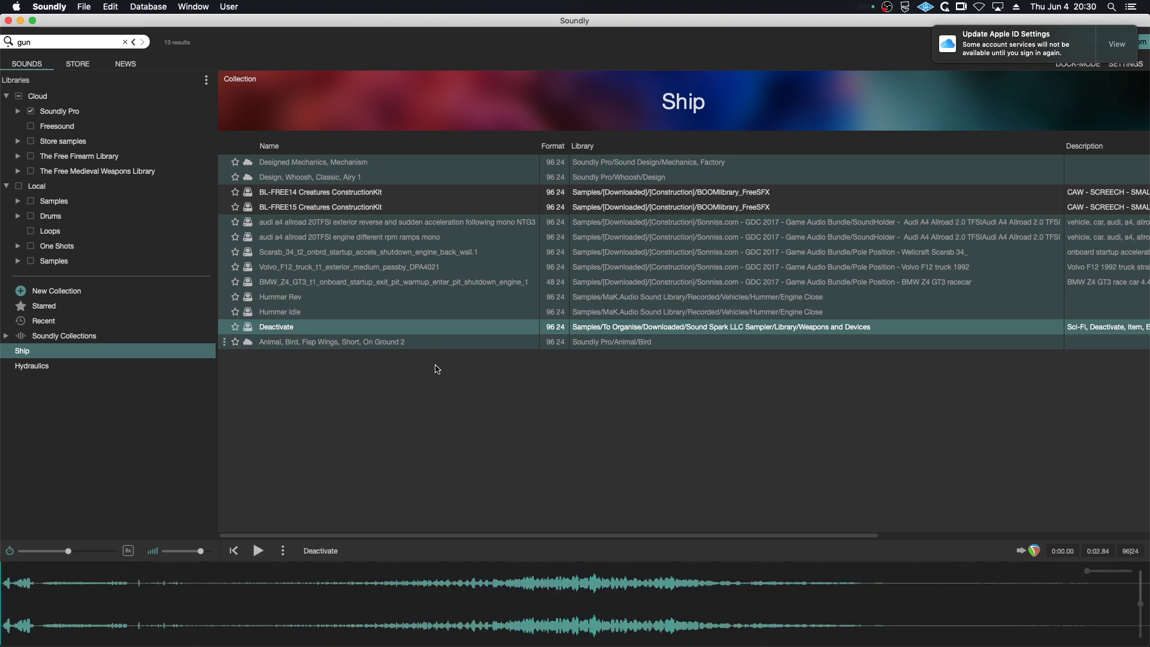
{"action": "key", "text": "space"}
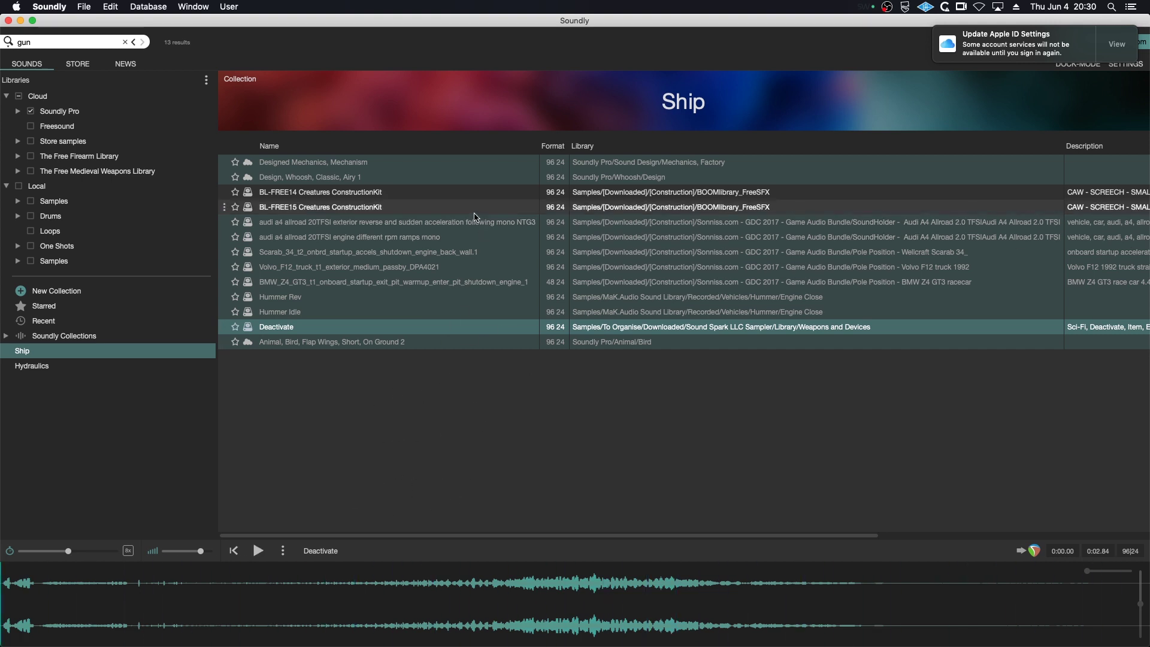
- Audition the BL-FREE14 and BL-FREE15 Creatures ConstructionKit samples, looping about 3 seconds around BL-FREE15's loudest section
{"action": "left_click", "coordinate": [462, 195]}
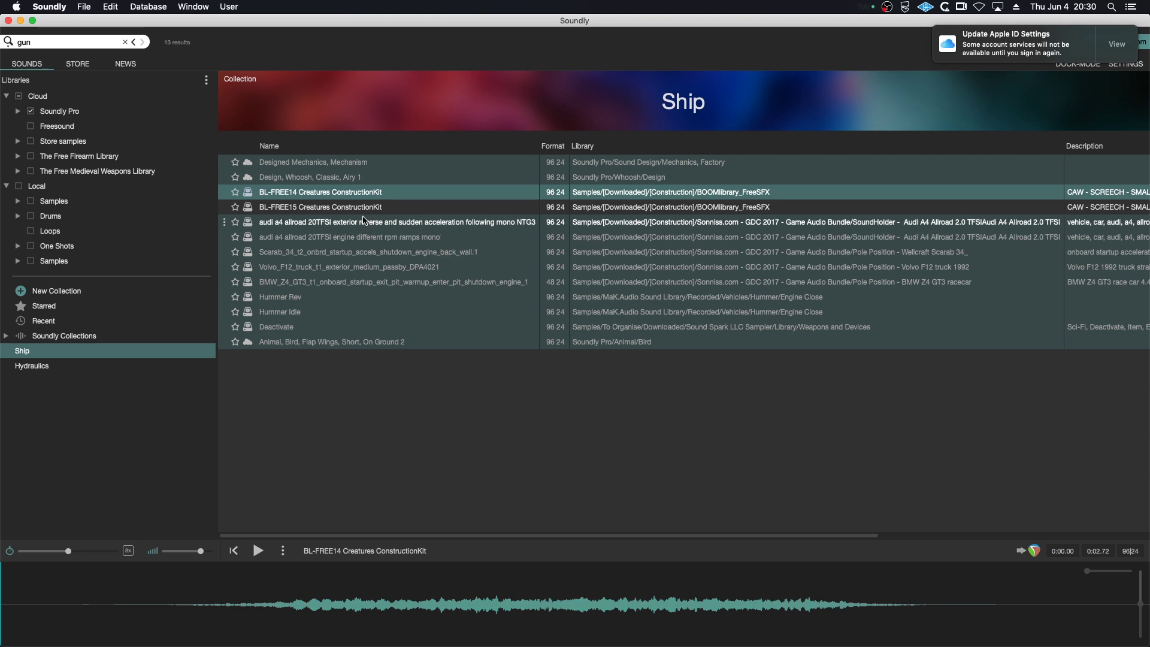
{"action": "key", "text": "Down"}
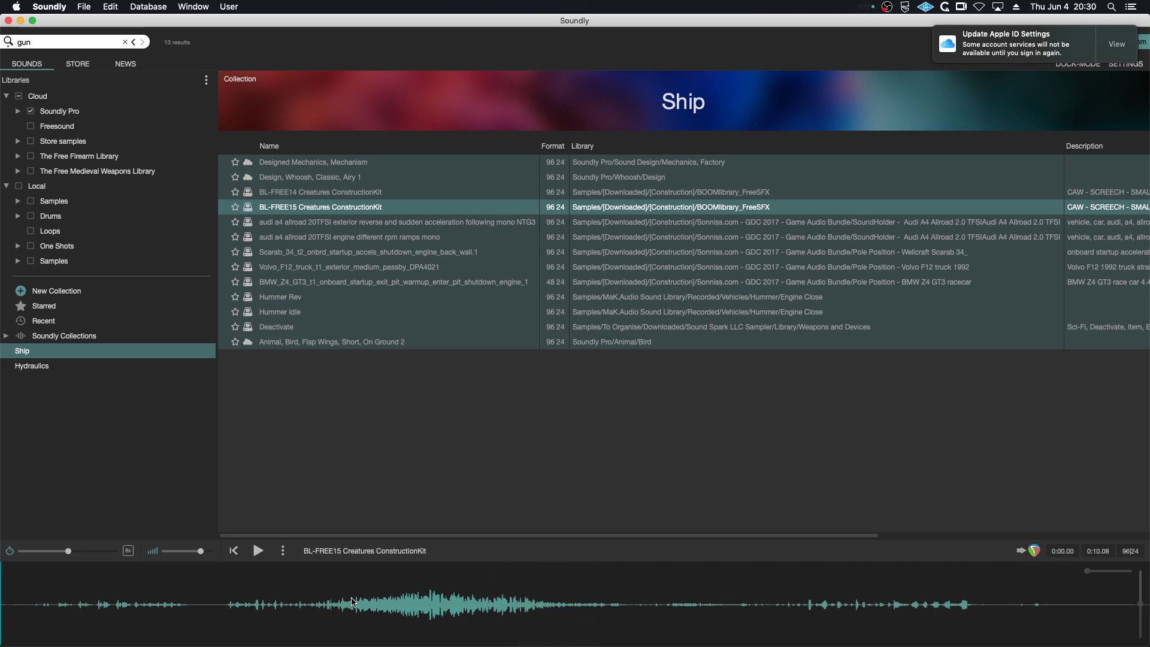
{"action": "left_click_drag", "start_coordinate": [318, 599], "coordinate": [288, 595]}
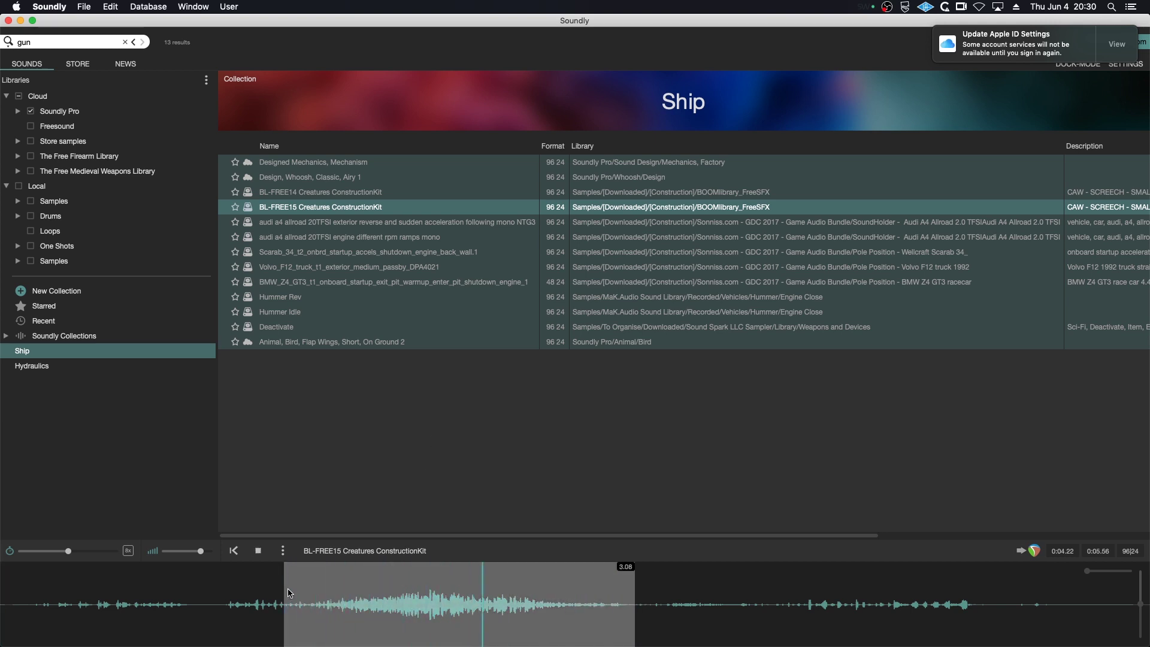
{"action": "left_click", "coordinate": [323, 193]}
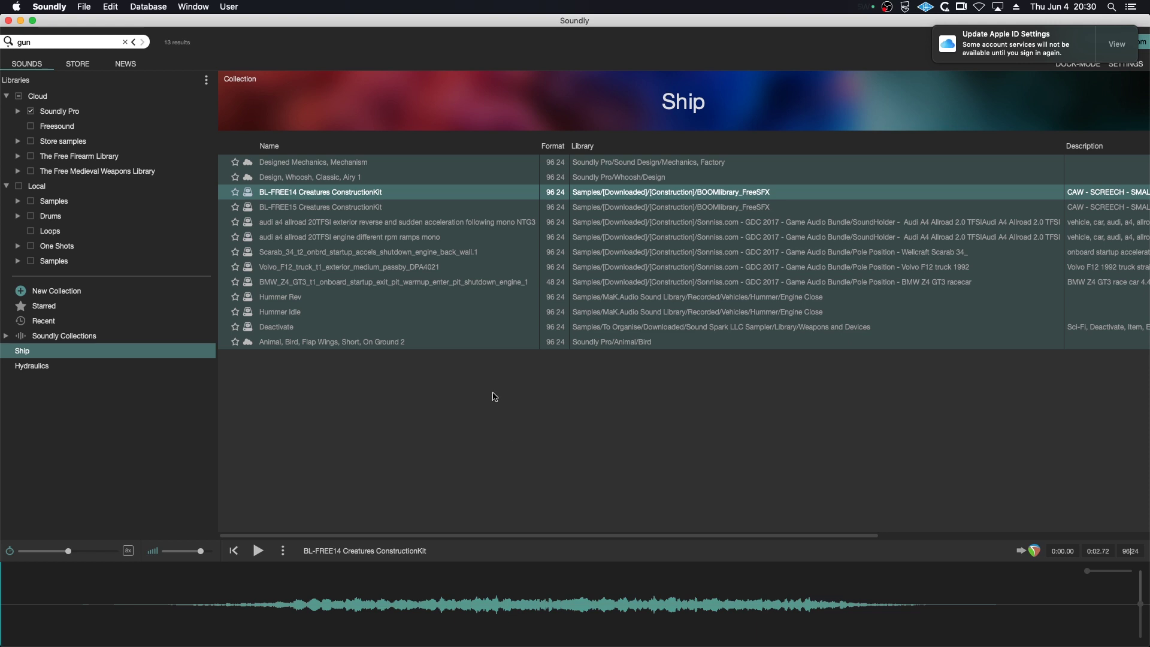
- Switch to REAPER and review the air ship's pass in the trailer, marking the time range around it and scrubbing through
{"action": "key", "text": "super+Tab"}
{"action": "left_click", "coordinate": [473, 332]}
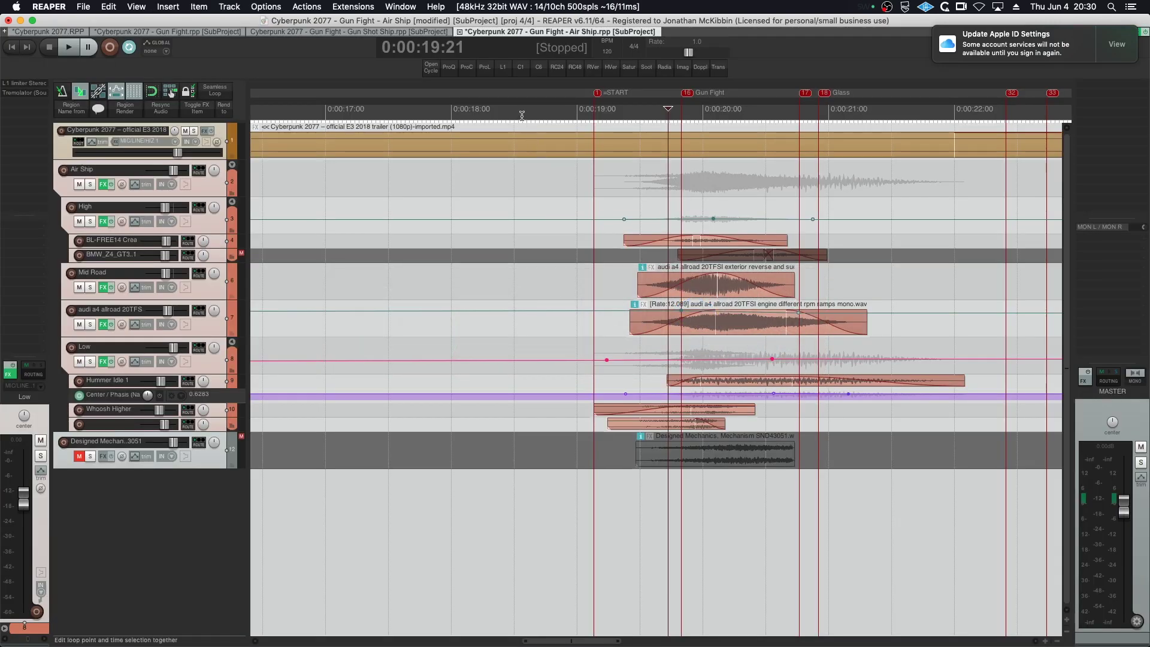
{"action": "left_click_drag", "start_coordinate": [487, 112], "coordinate": [916, 117]}
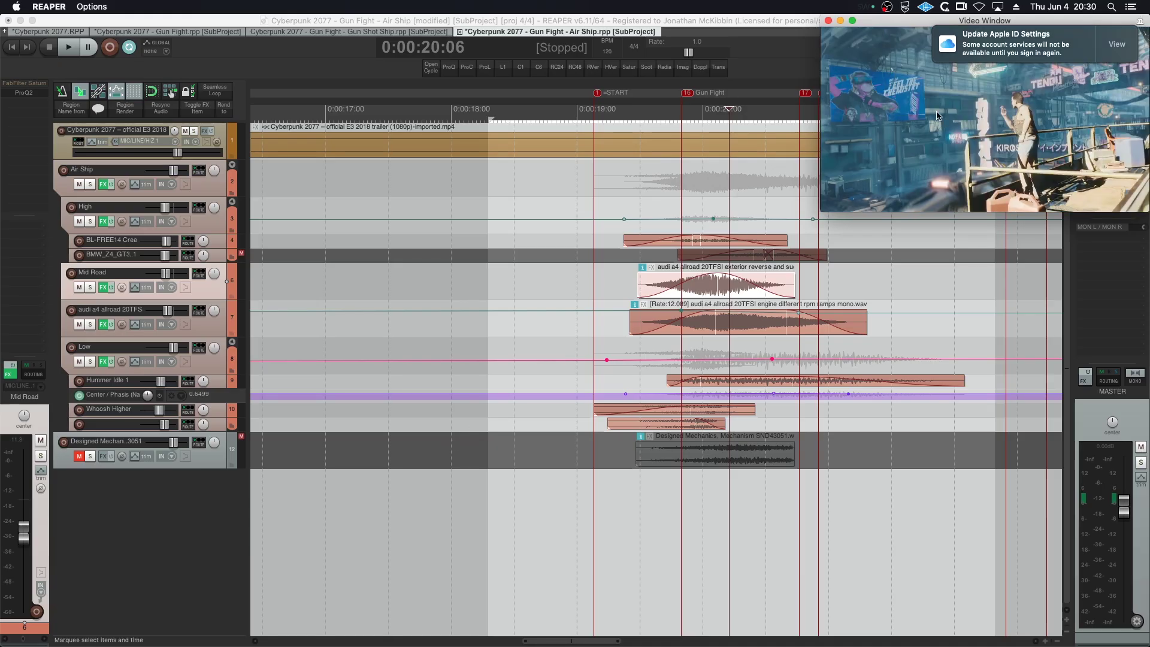
{"action": "left_click_drag", "start_coordinate": [734, 109], "coordinate": [682, 98]}
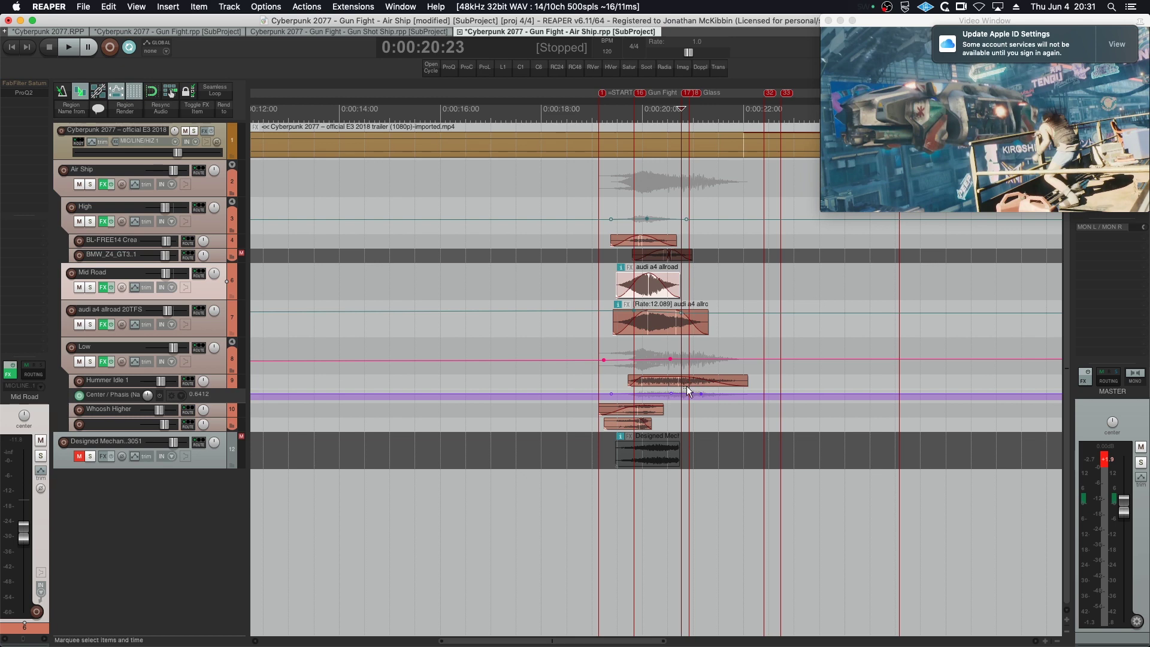
- Return to Soundly and audition BL-FREE14 again, plus a section of about 3.85 seconds around BL-FREE15's loudest part
{"action": "key", "text": "super+Tab"}
{"action": "key", "text": "space"}
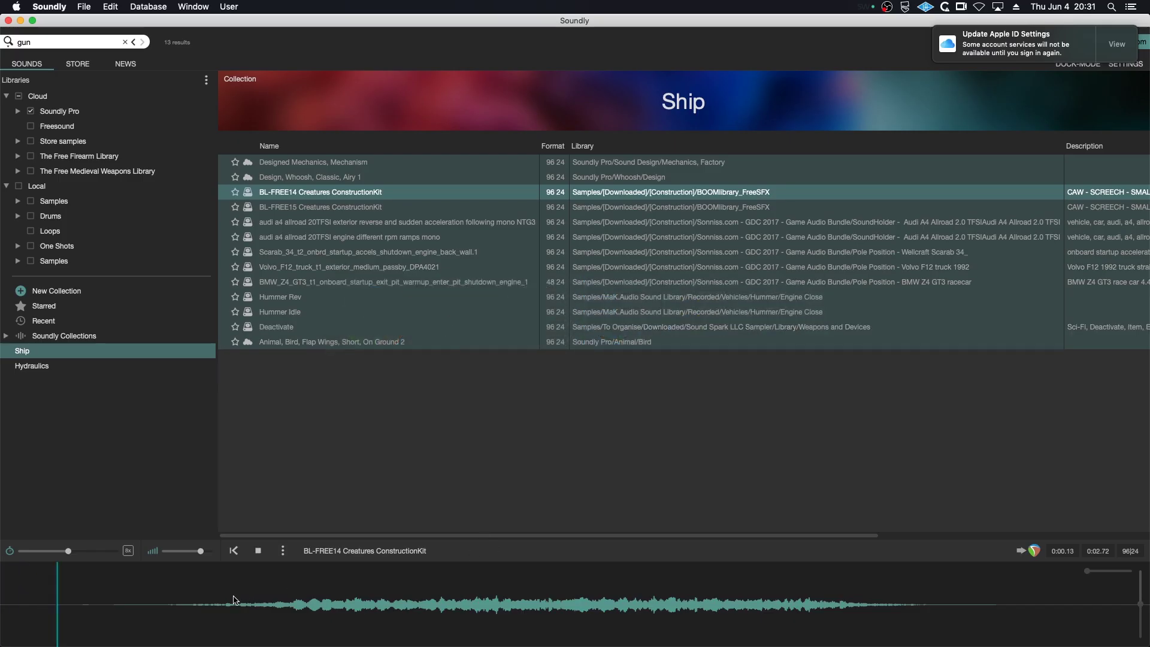
{"action": "left_click", "coordinate": [337, 207]}
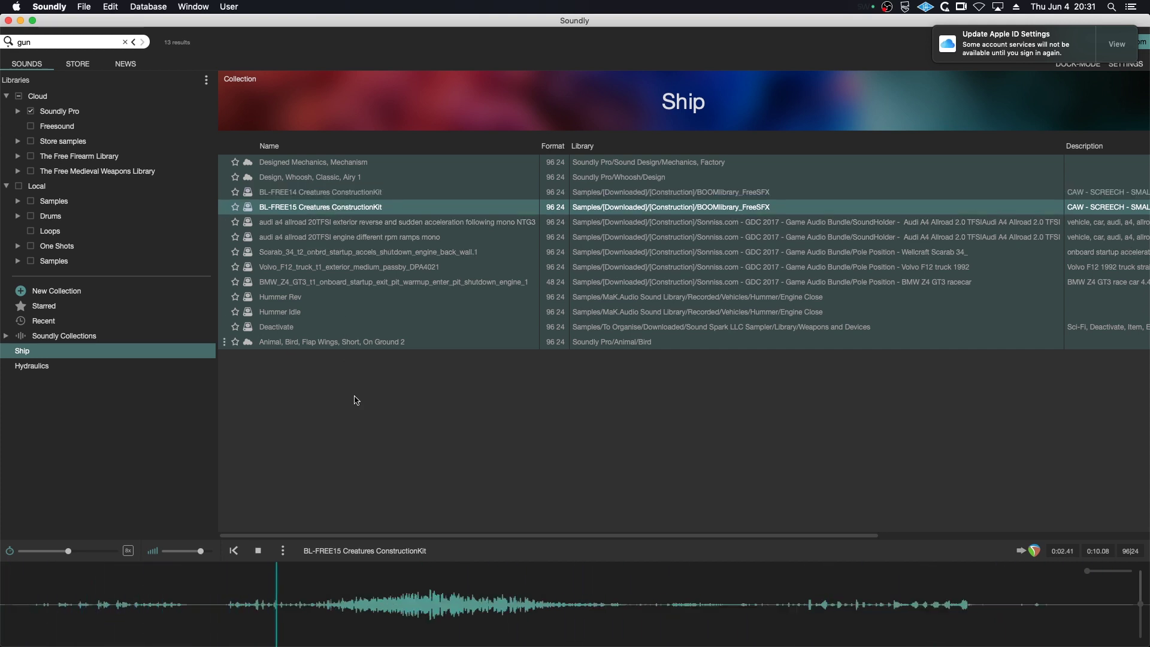
{"action": "left_click", "coordinate": [258, 551]}
{"action": "left_click_drag", "start_coordinate": [214, 601], "coordinate": [728, 609]}
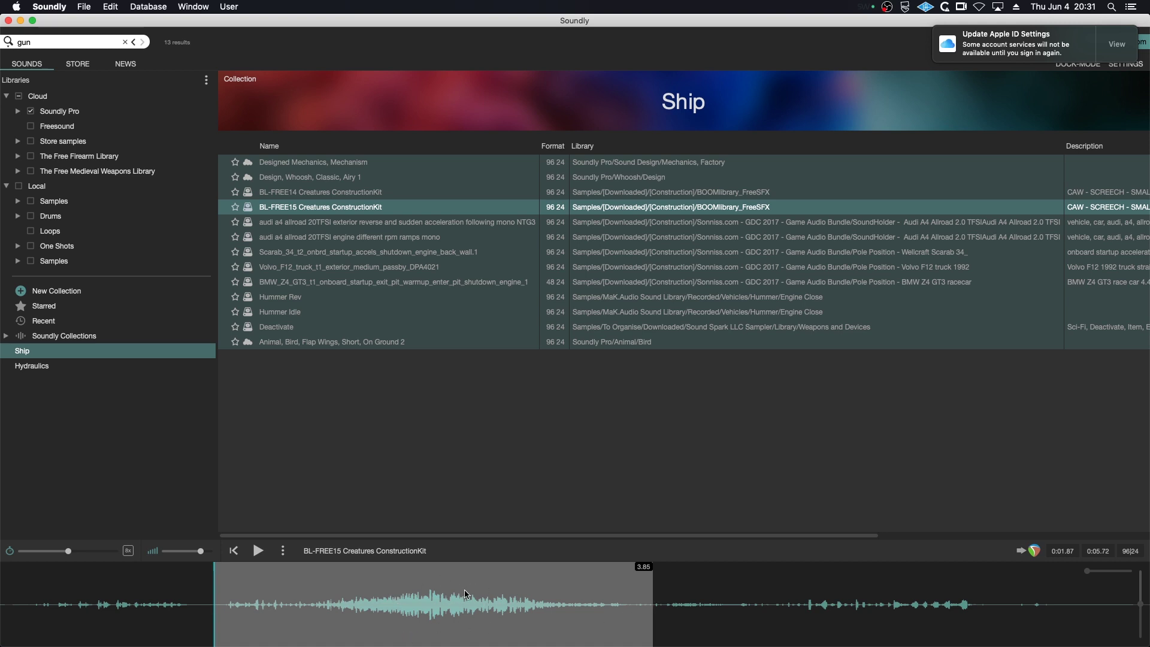
- Switch to REAPER, expand the High folder's child tracks and solo the BL-FREE14 Creatures ConstructionKit track for playback
{"action": "key", "text": "super+Tab"}
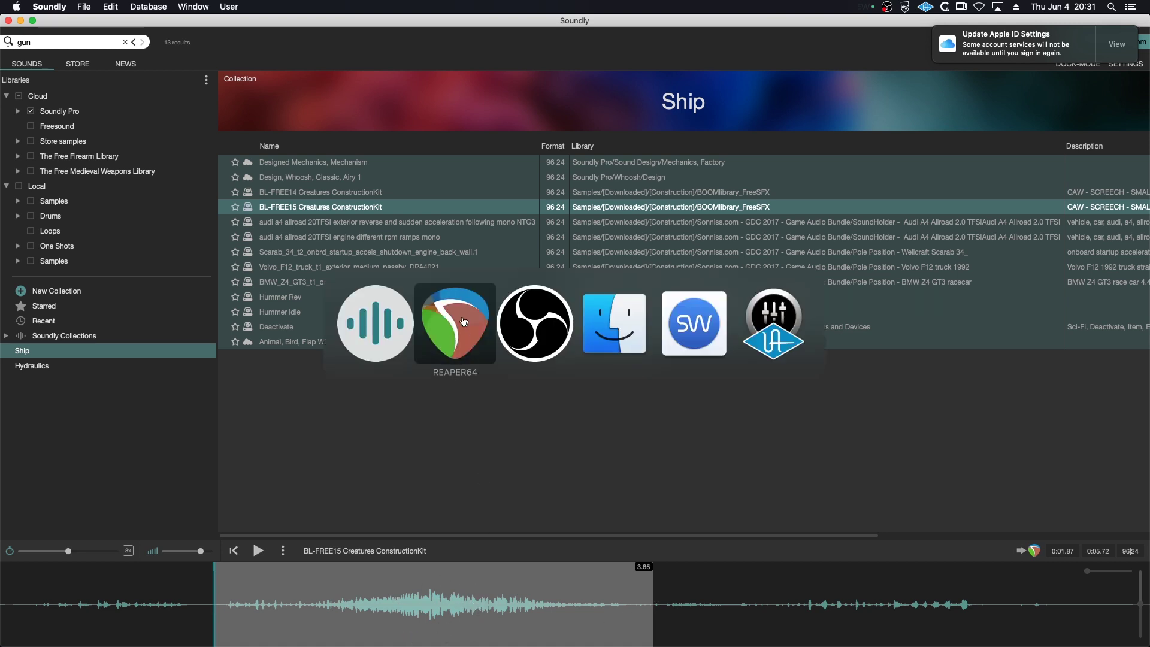
{"action": "left_click", "coordinate": [464, 322]}
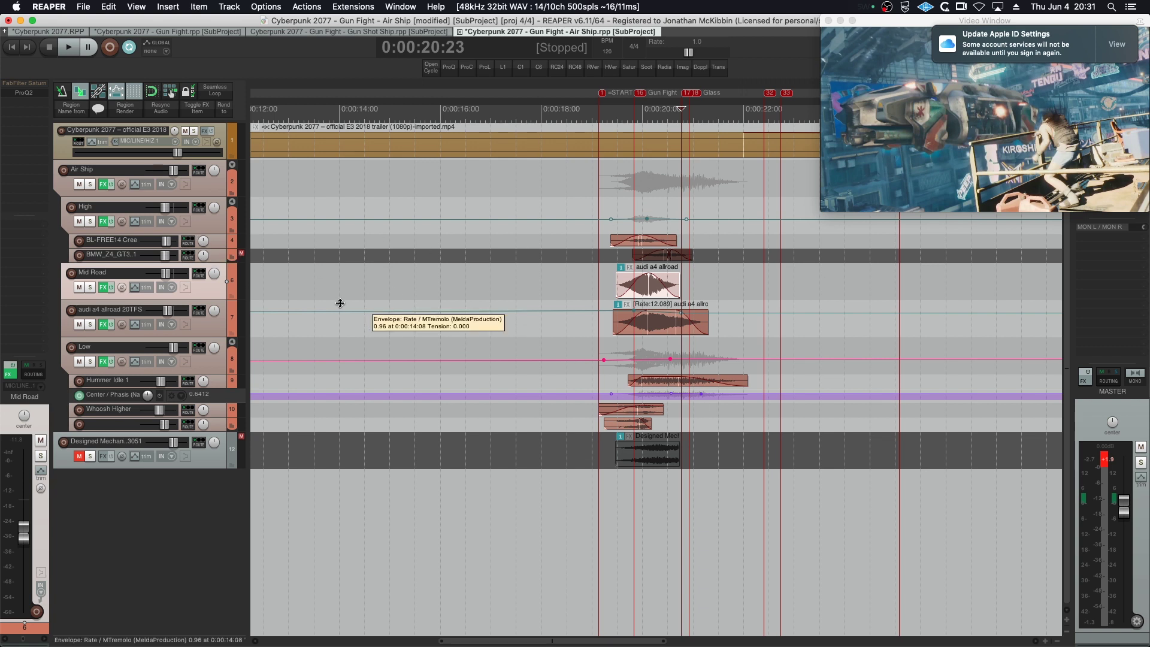
{"action": "left_click", "coordinate": [232, 202]}
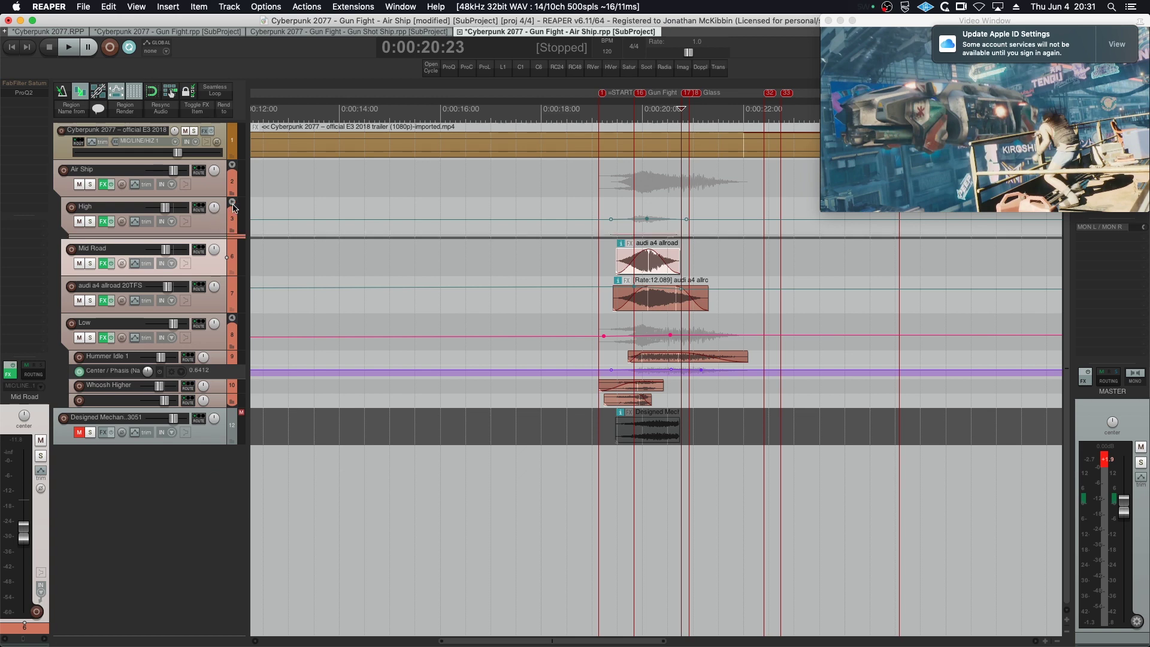
{"action": "left_click", "coordinate": [233, 203]}
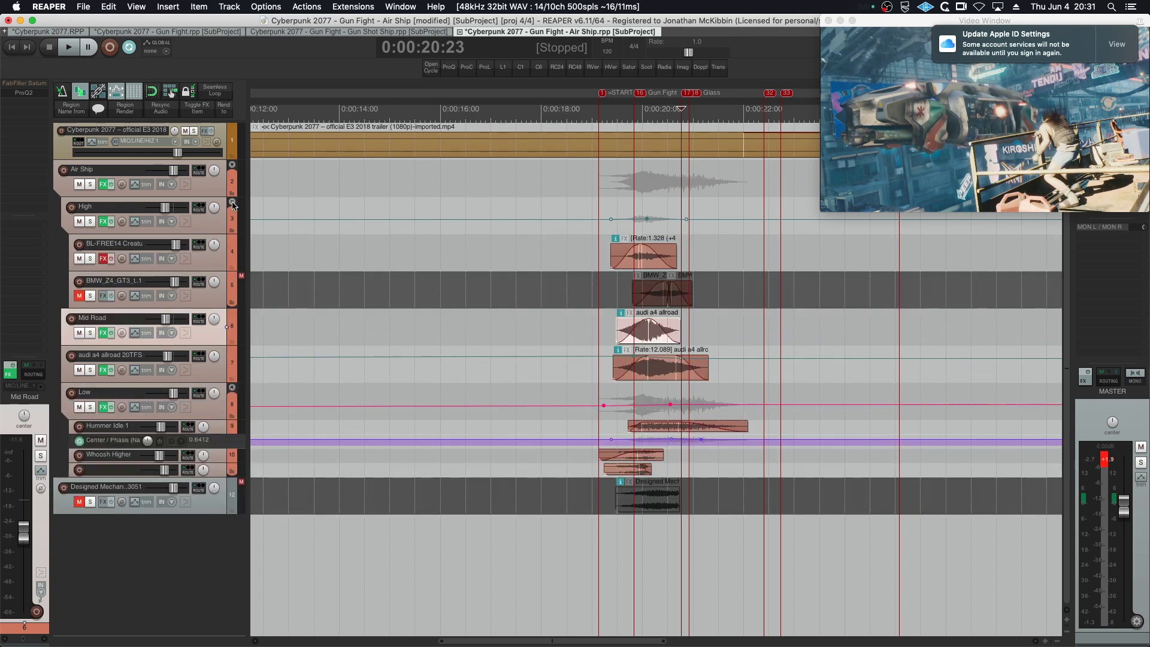
{"action": "left_click", "coordinate": [89, 258]}
{"action": "left_click", "coordinate": [601, 252]}
- Select the BL-FREE14 Creatures item and enlarge its track's height to show the waveform and fades in detail
{"action": "left_click", "coordinate": [656, 263]}
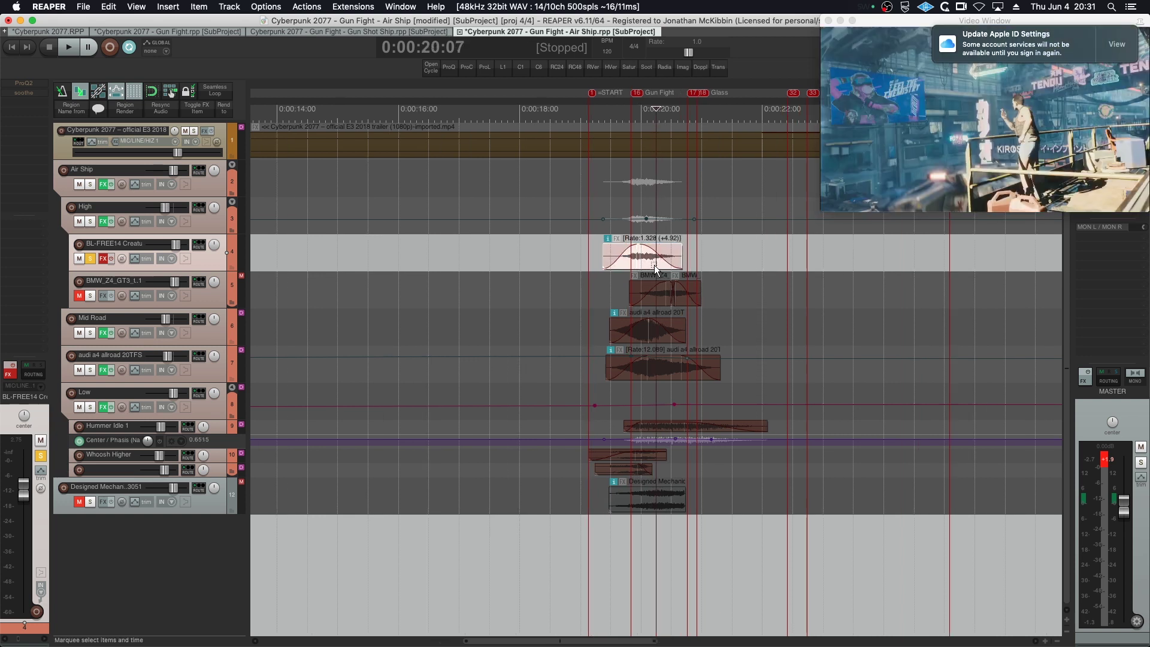
{"action": "scroll", "coordinate": [599, 249], "scroll_direction": "up", "scroll_amount": 5}
{"action": "scroll", "coordinate": [564, 238], "scroll_direction": "up", "scroll_amount": 3}
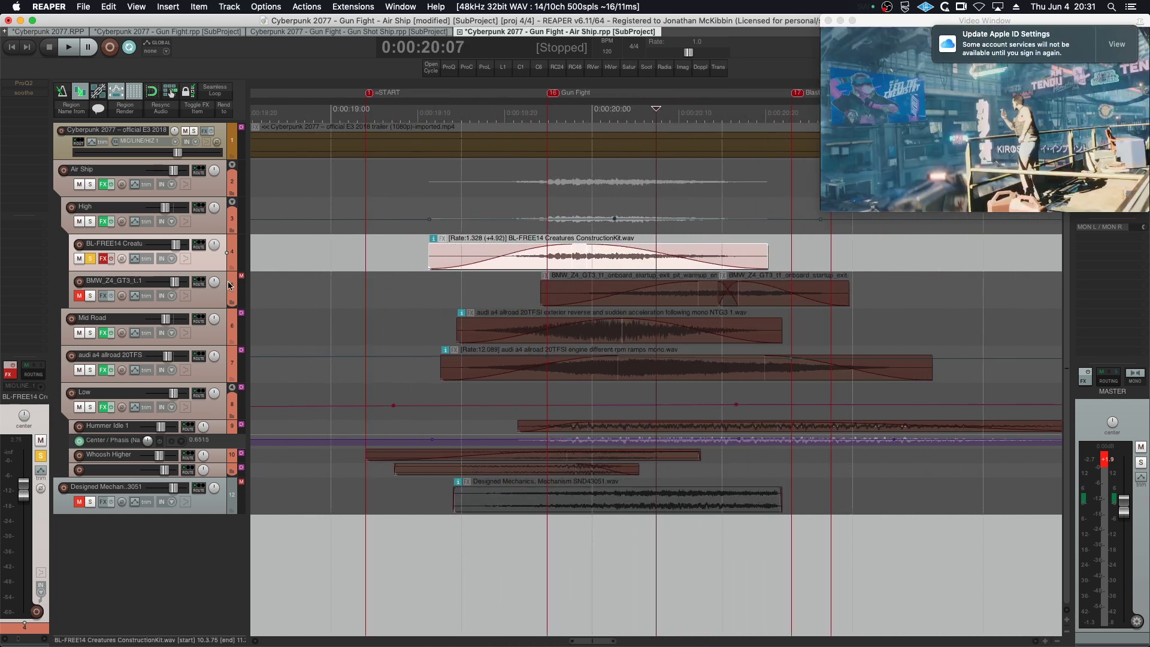
{"action": "left_click_drag", "start_coordinate": [187, 270], "coordinate": [182, 337]}
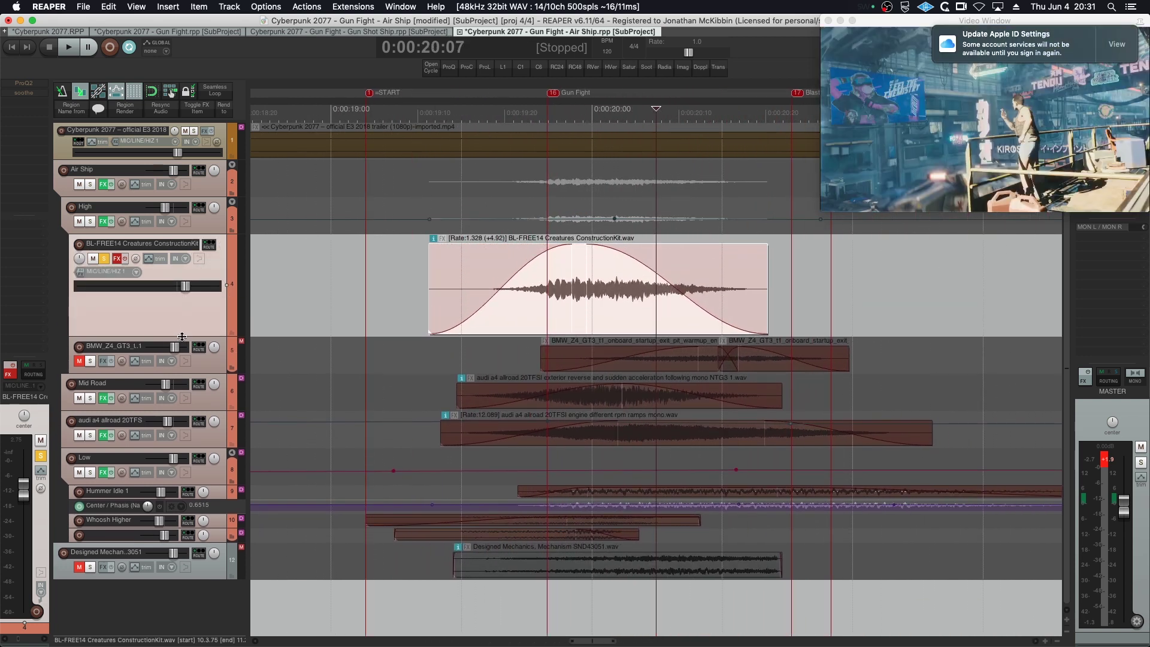
- Compare the original BL-FREE14 Creatures ConstructionKit waveform in Soundly with its edited item in REAPER
{"action": "key", "text": "super+Tab"}
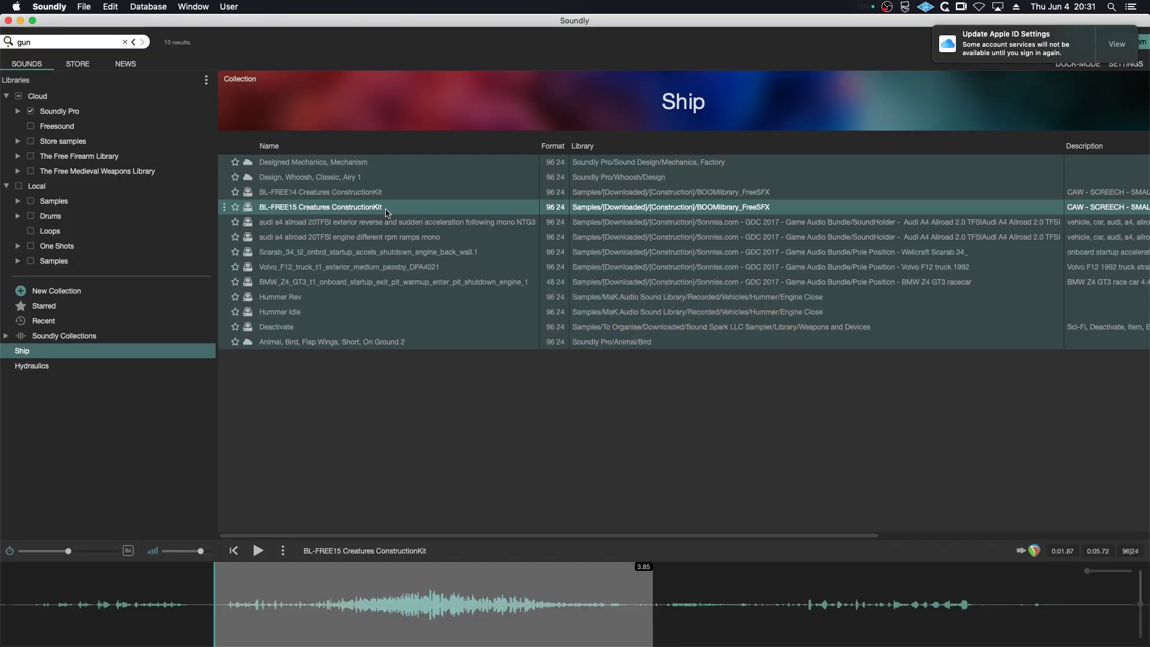
{"action": "left_click", "coordinate": [354, 192]}
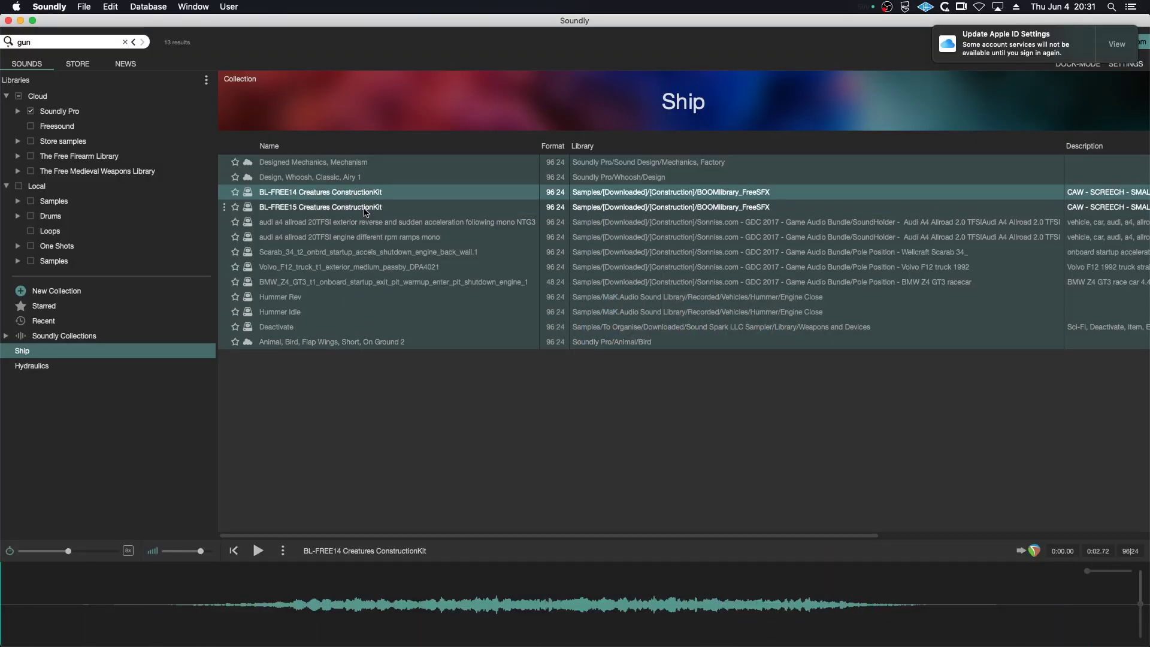
{"action": "key", "text": "super+Tab"}
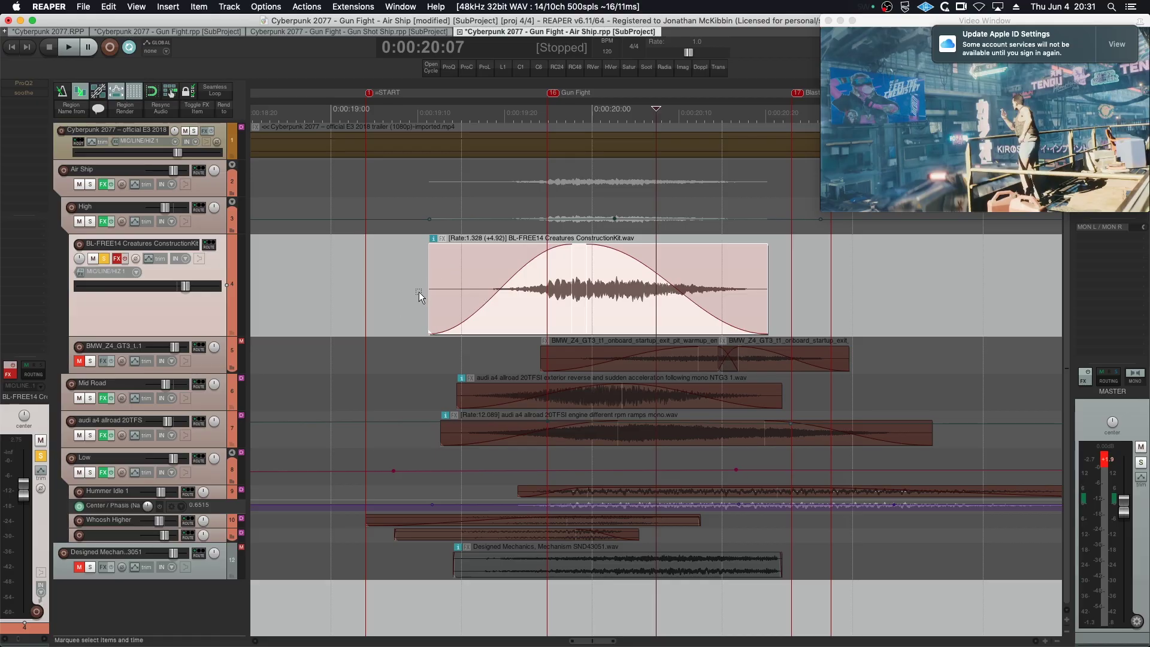
- Keep the BMW_Z4_GT3 track muted and play the soloed BL-FREE14 Creatures item from just before its start
{"action": "left_click", "coordinate": [90, 362]}
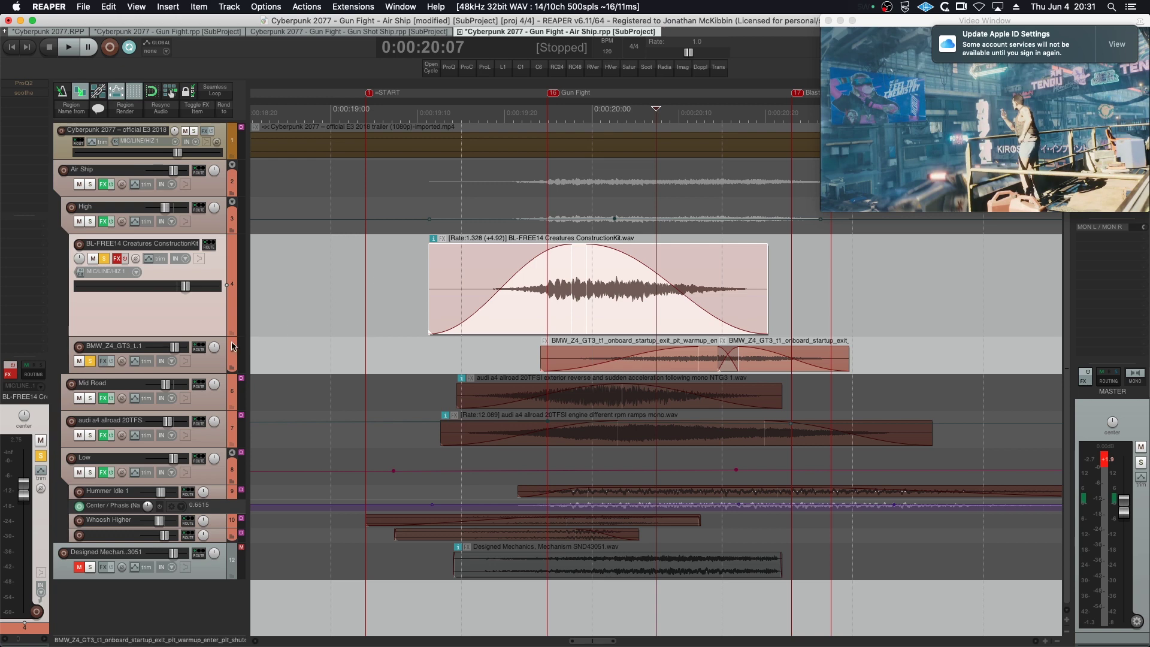
{"action": "left_click", "coordinate": [80, 362]}
{"action": "left_click", "coordinate": [389, 264]}
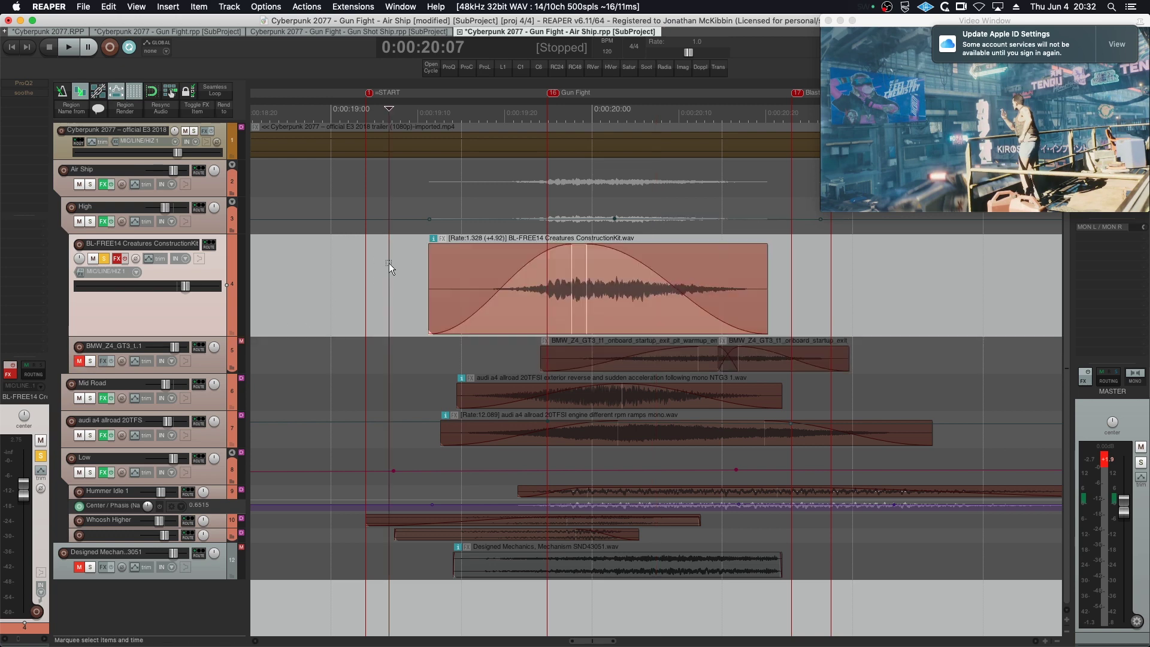
{"action": "key", "text": "space"}
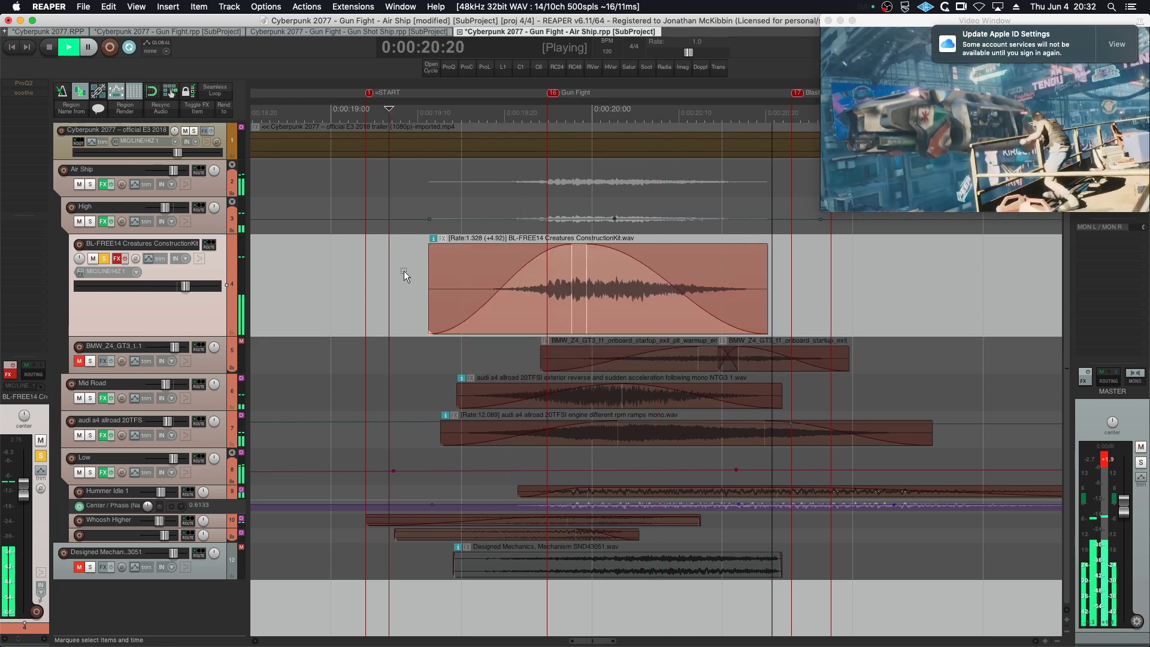
{"action": "key", "text": "space"}
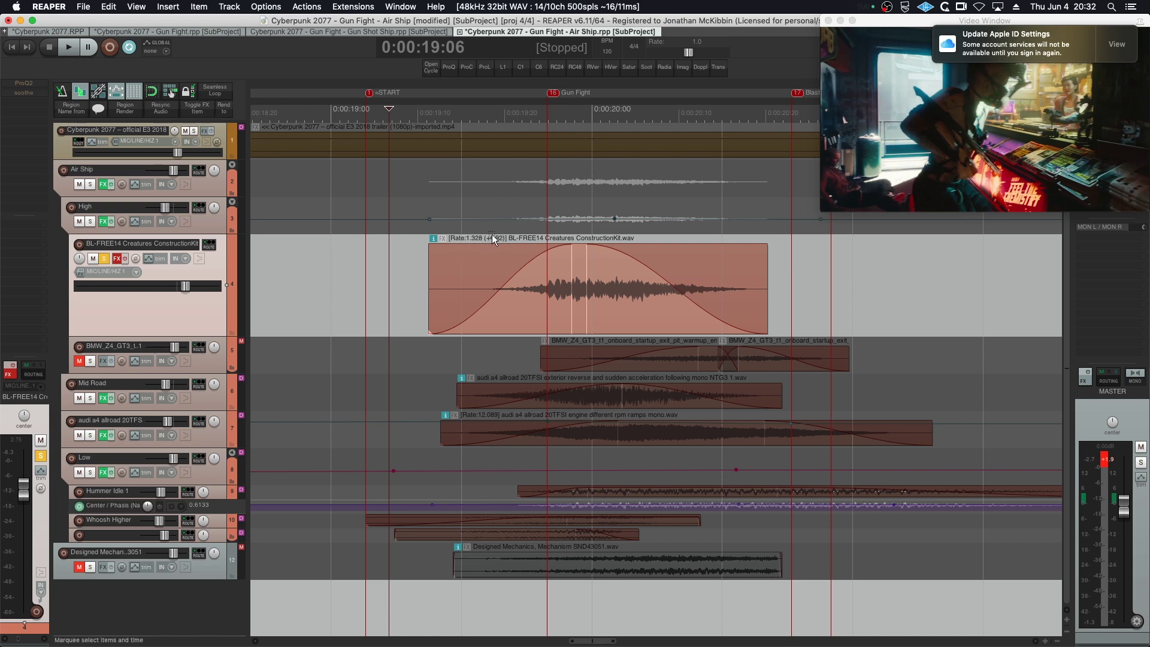
- Try the BL-FREE14 item stretched to a longer duration, unsoloed and played in the full mix, and undo both changes
{"action": "left_click_drag", "start_coordinate": [766, 283], "coordinate": [878, 292]}
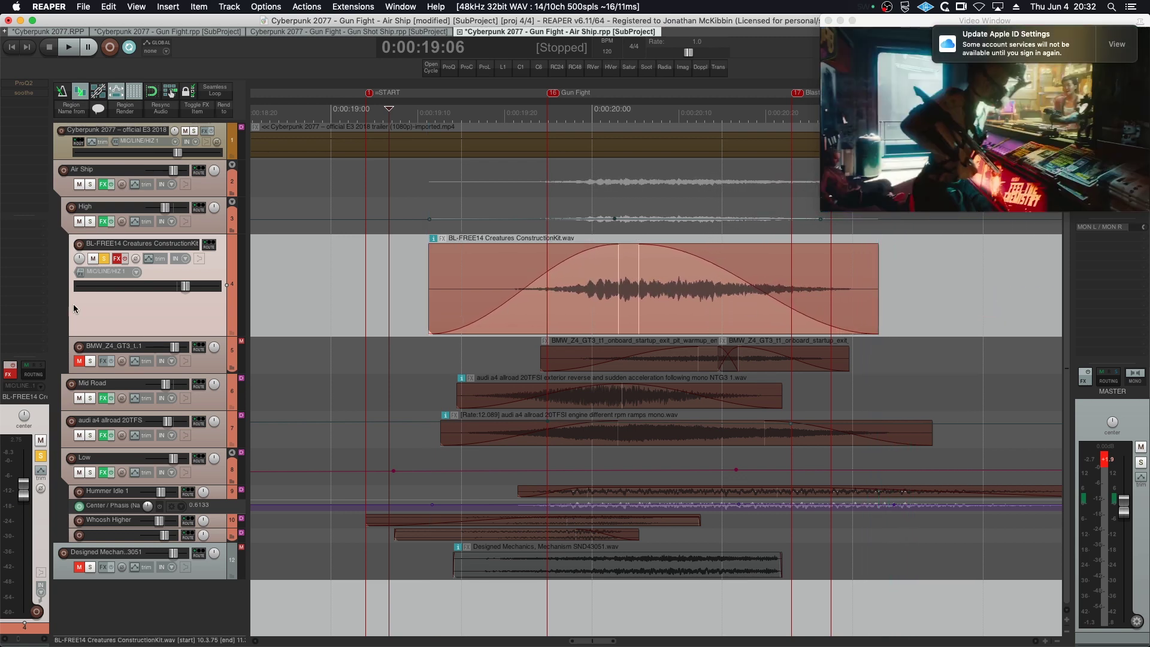
{"action": "left_click", "coordinate": [106, 260]}
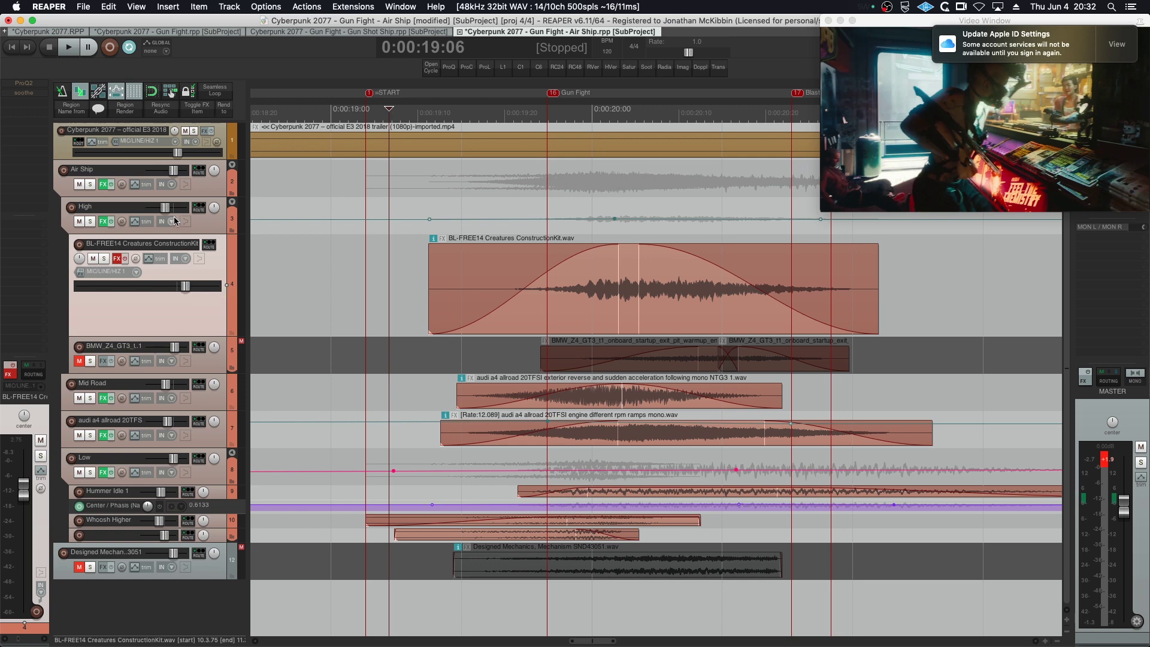
{"action": "key", "text": "space"}
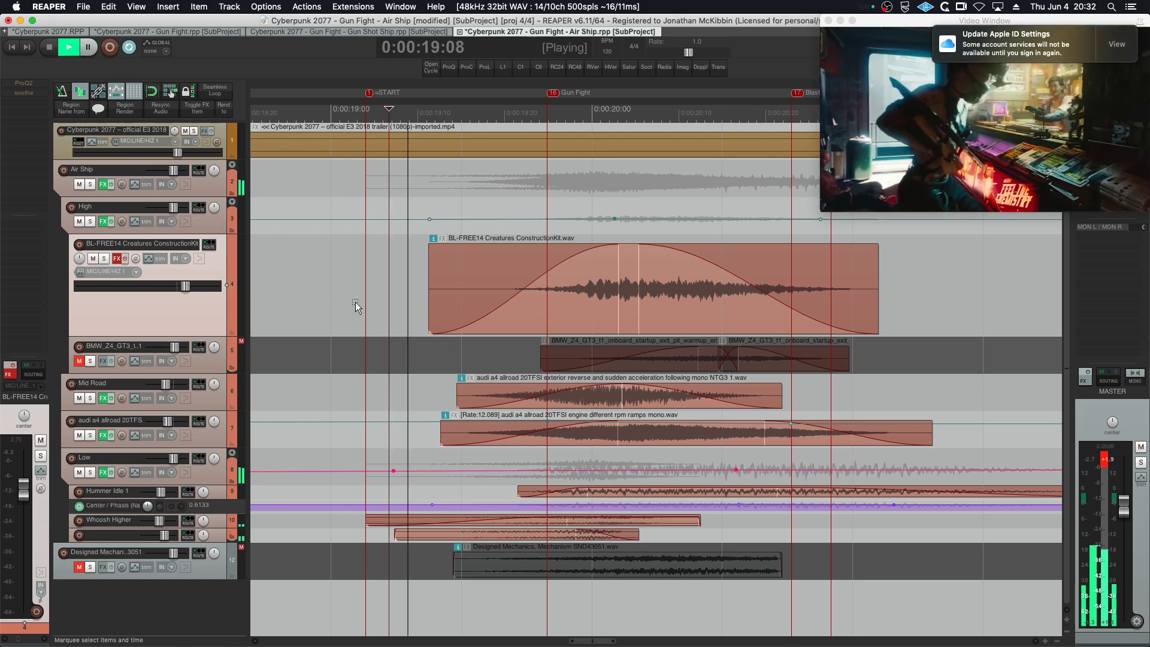
{"action": "key", "text": "space"}
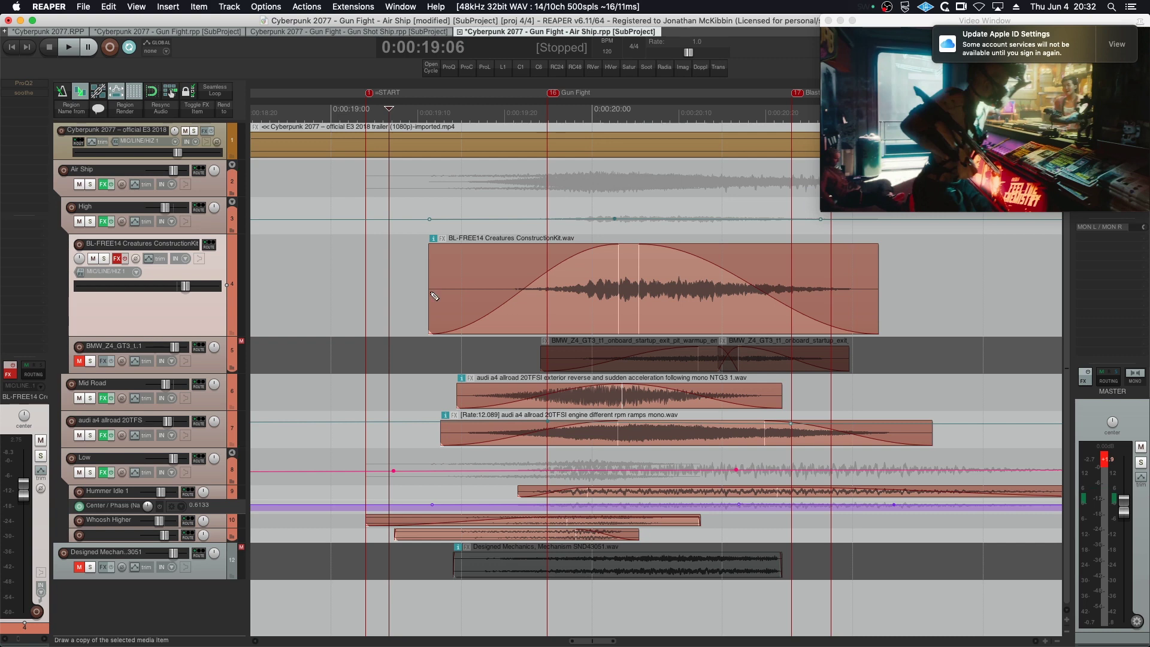
{"action": "key", "text": "super+z"}
{"action": "key", "text": "super+z"}
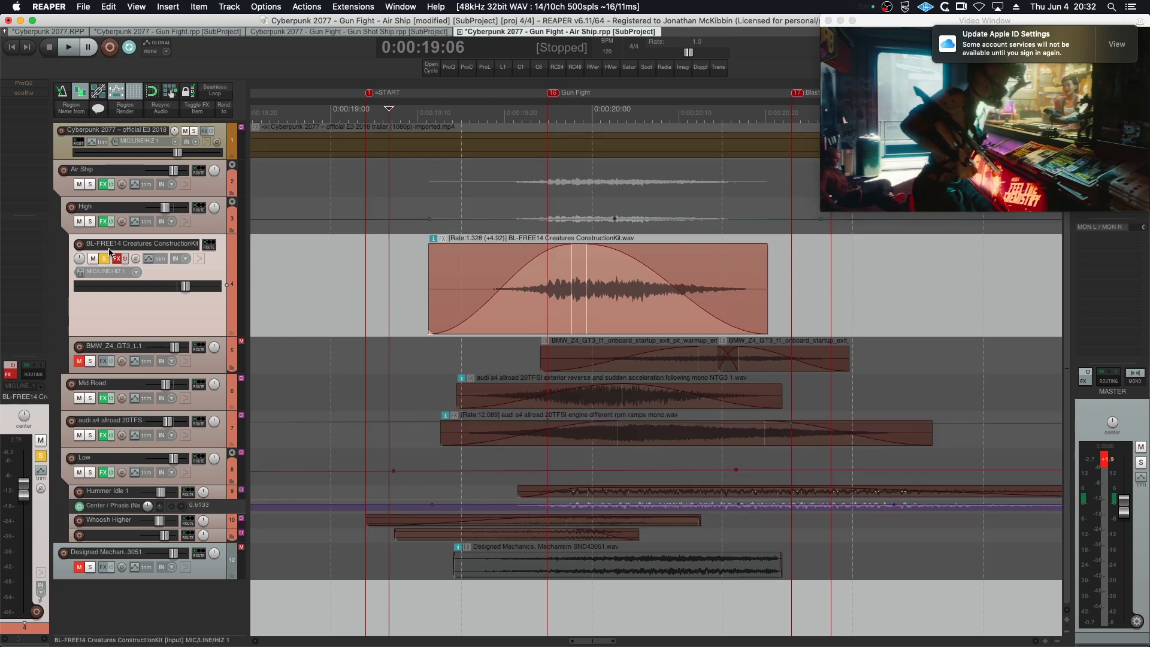
- Unsolo the BL-FREE14 Creatures track and play the full air ship mix from the =START marker
{"action": "left_click", "coordinate": [105, 258]}
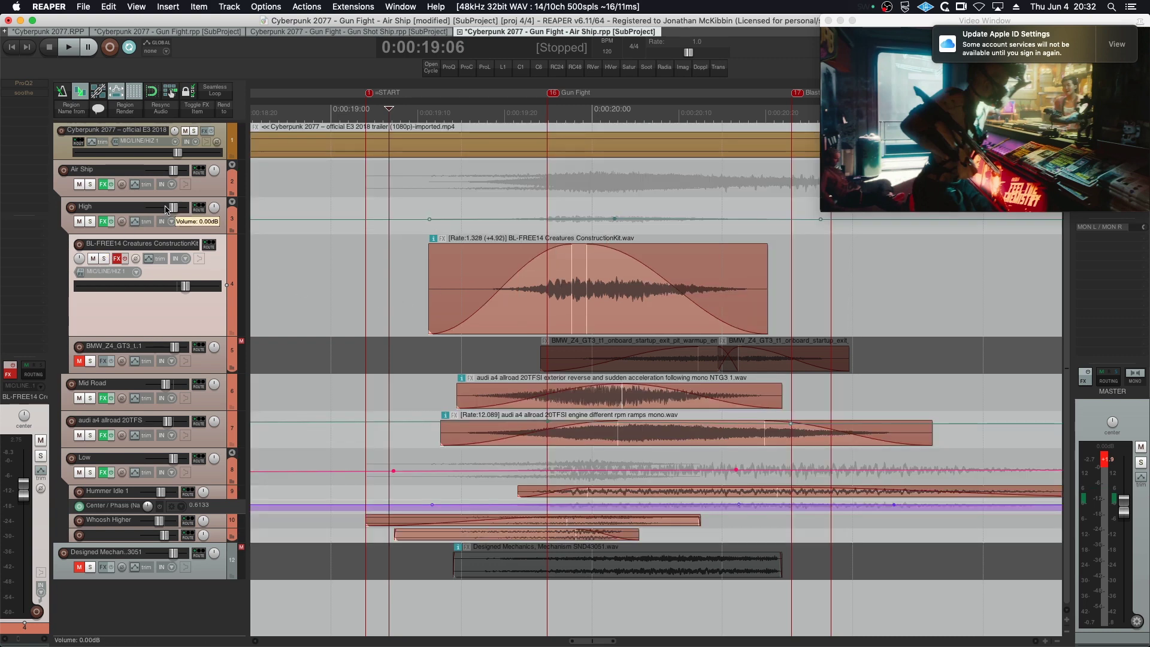
{"action": "left_click", "coordinate": [364, 206]}
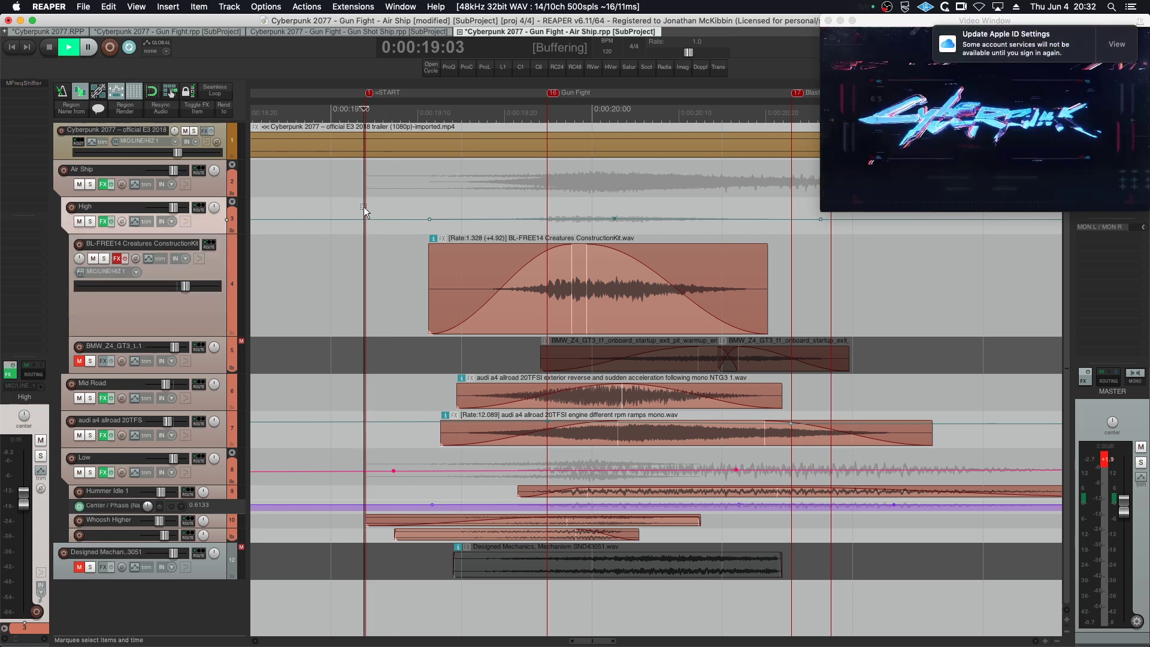
{"action": "key", "text": "space"}
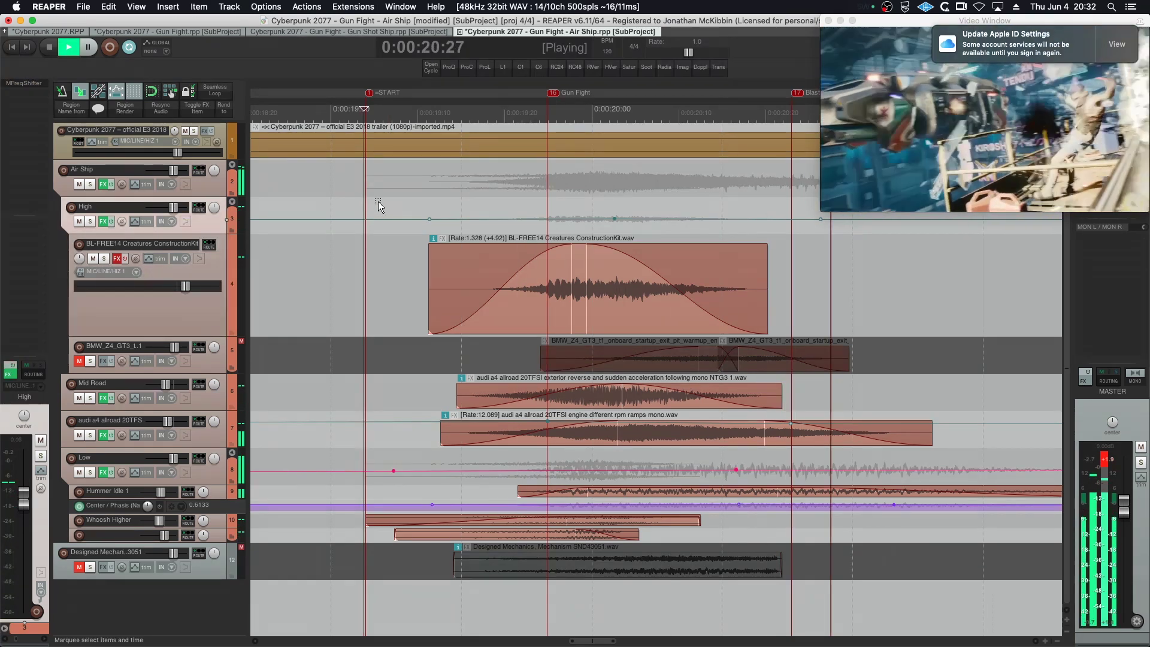
- Unmute and solo the BMW_Z4_GT3 track and play it on its own from just before the air ship passes
{"action": "key", "text": "space"}
{"action": "left_click", "coordinate": [87, 361]}
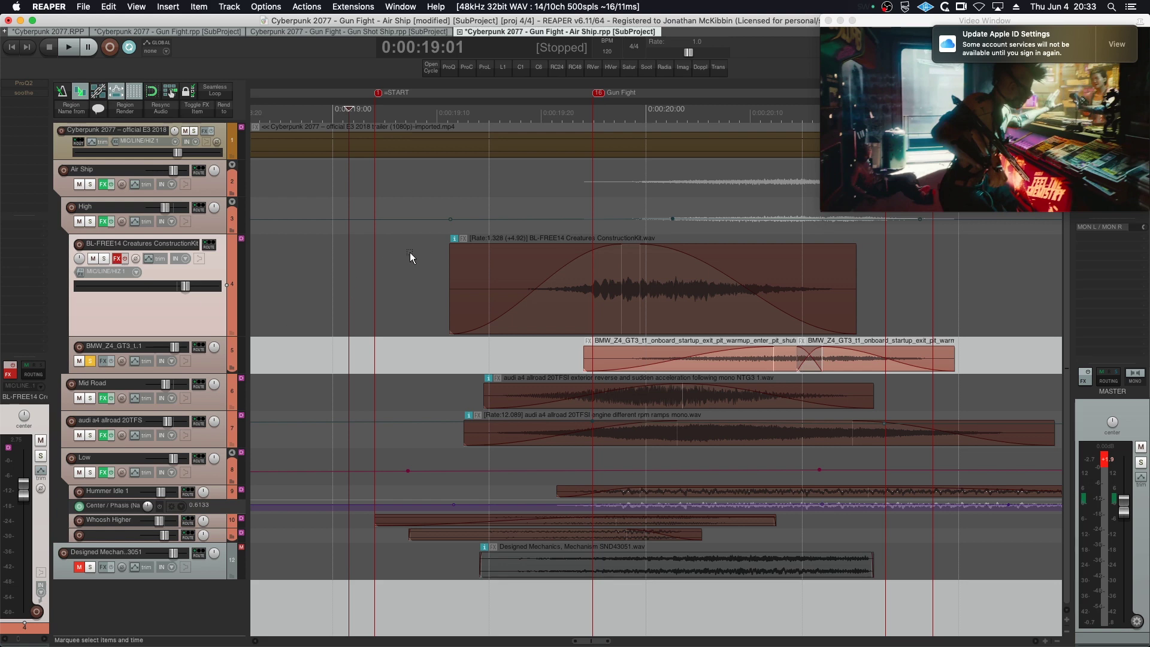
{"action": "left_click", "coordinate": [419, 266]}
{"action": "key", "text": "space"}
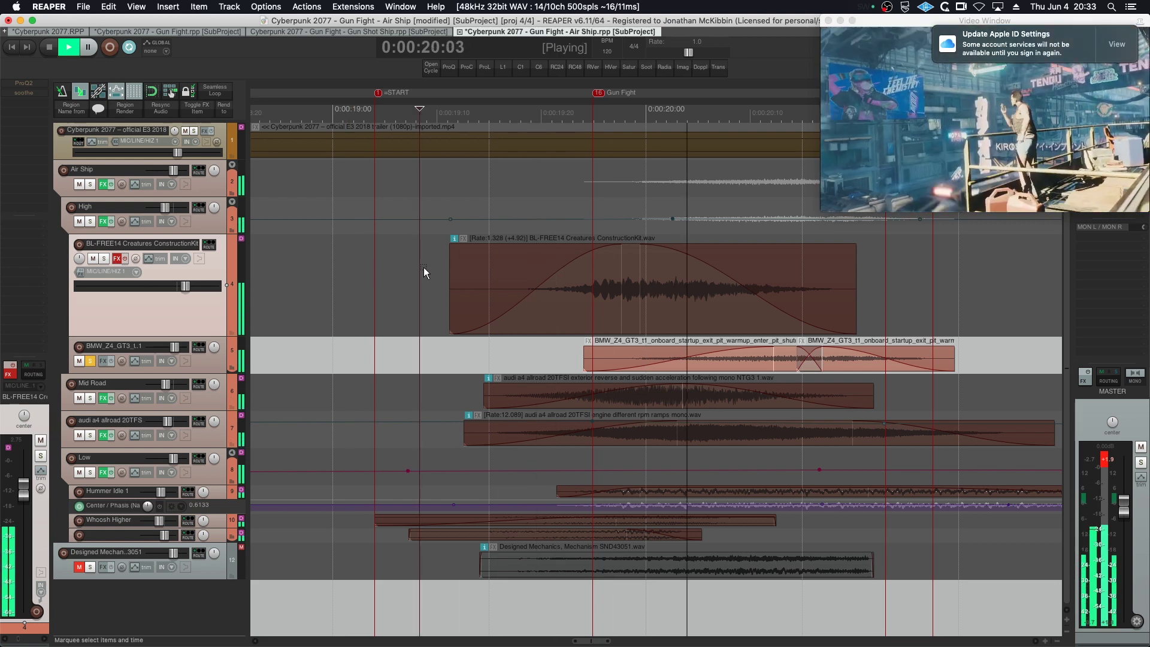
{"action": "key", "text": "space"}
- Solo the BL-FREE14 Creatures track together with BMW_Z4_GT3 and play both layers from before the =START marker
{"action": "left_click", "coordinate": [104, 258]}
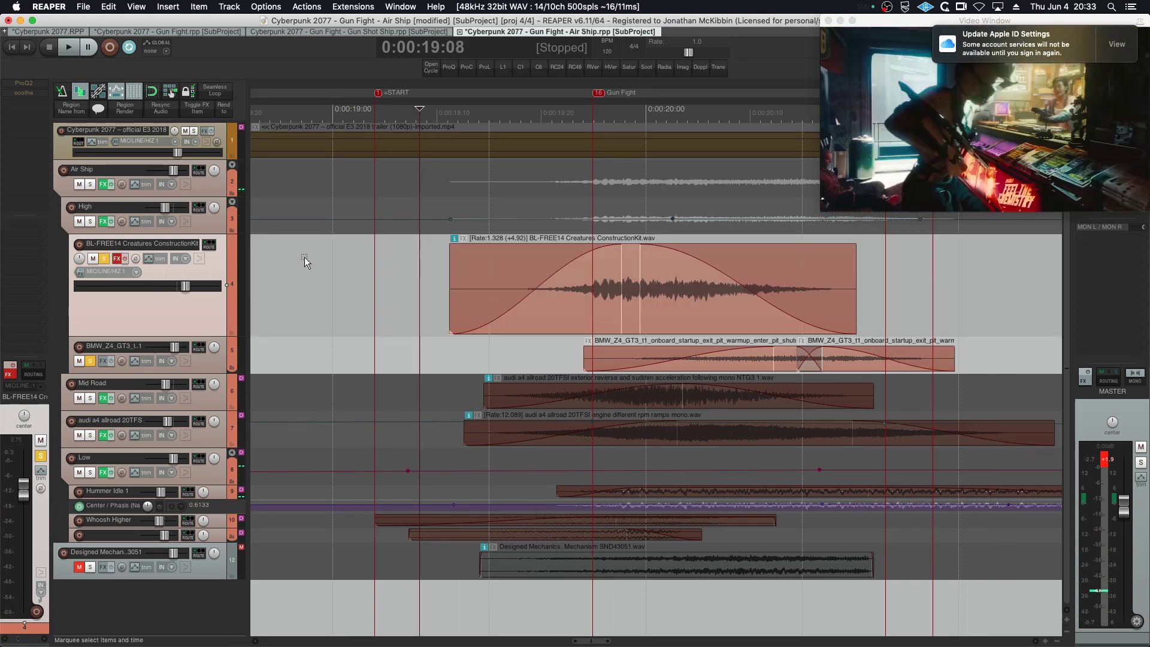
{"action": "left_click", "coordinate": [308, 254]}
{"action": "key", "text": "space"}
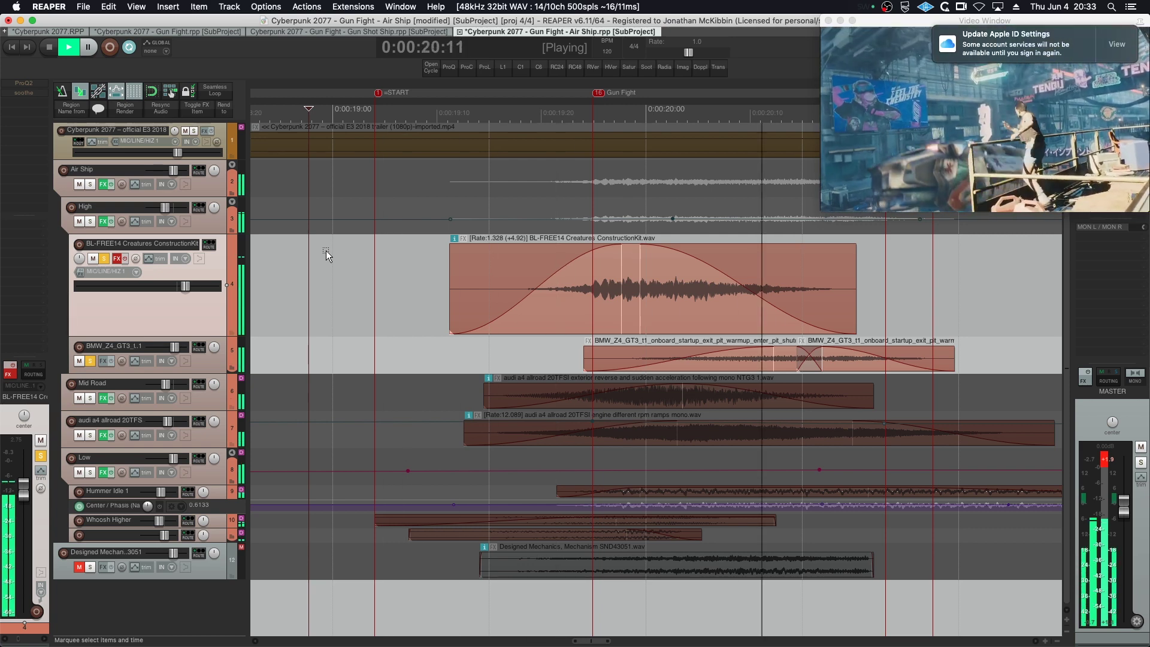
{"action": "key", "text": "space"}
- Clear the solos on both High layers and play the full air ship mix from before the =START marker
{"action": "left_click", "coordinate": [104, 258]}
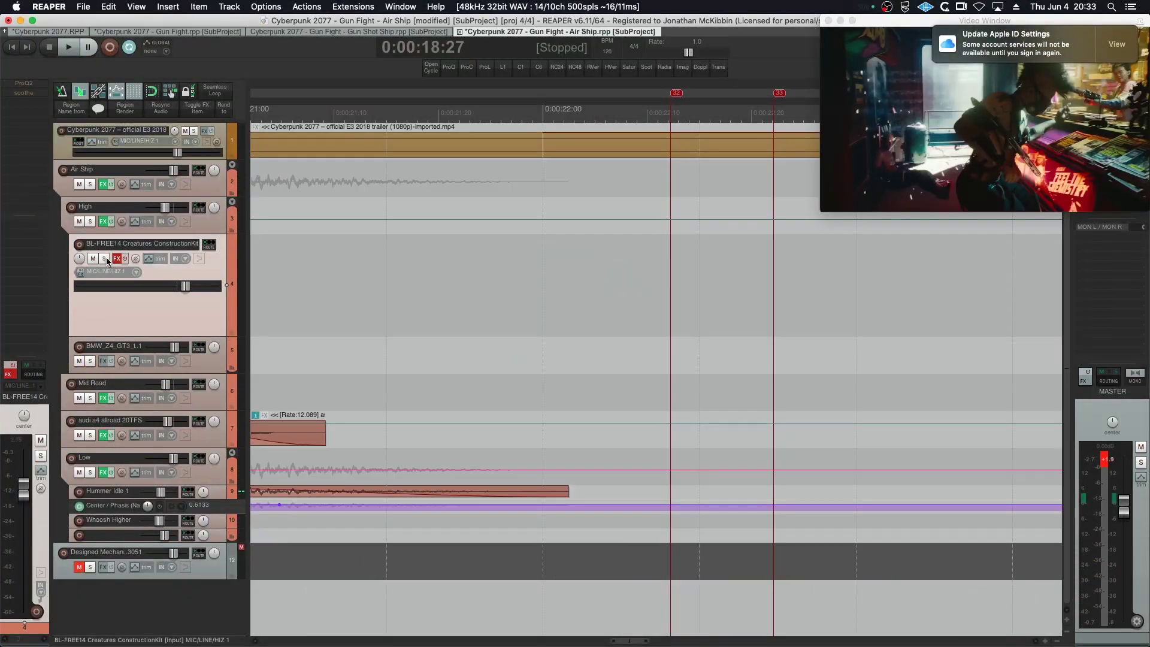
{"action": "scroll", "coordinate": [432, 303], "scroll_direction": "down", "scroll_amount": 10}
{"action": "left_click", "coordinate": [651, 257]}
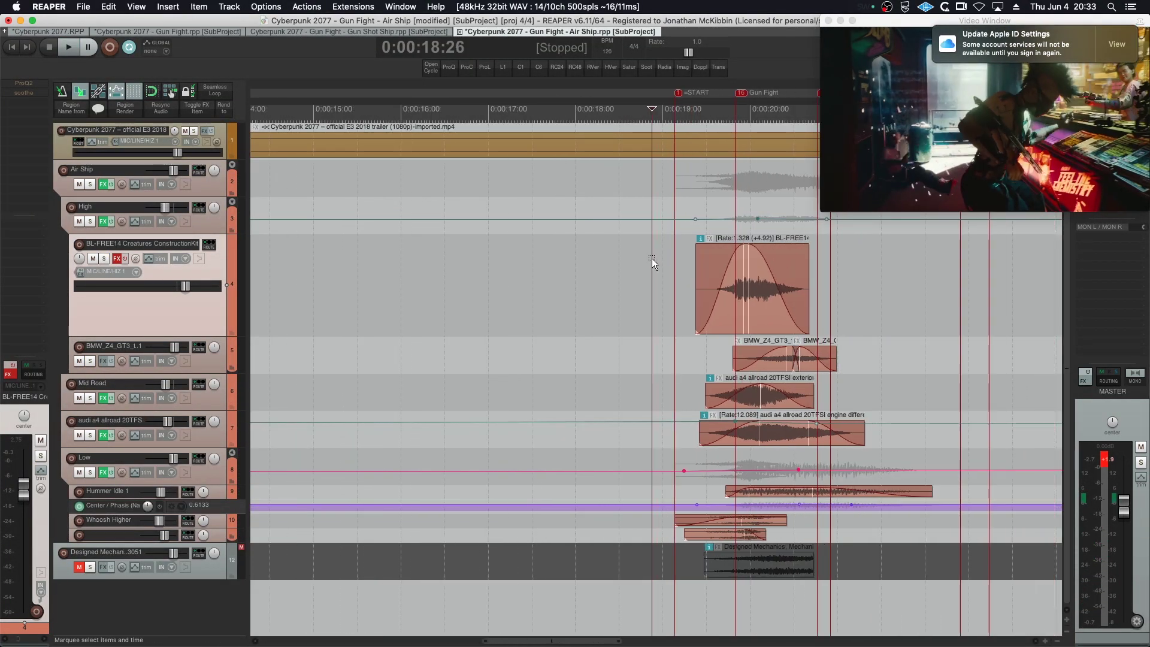
{"action": "key", "text": "space"}
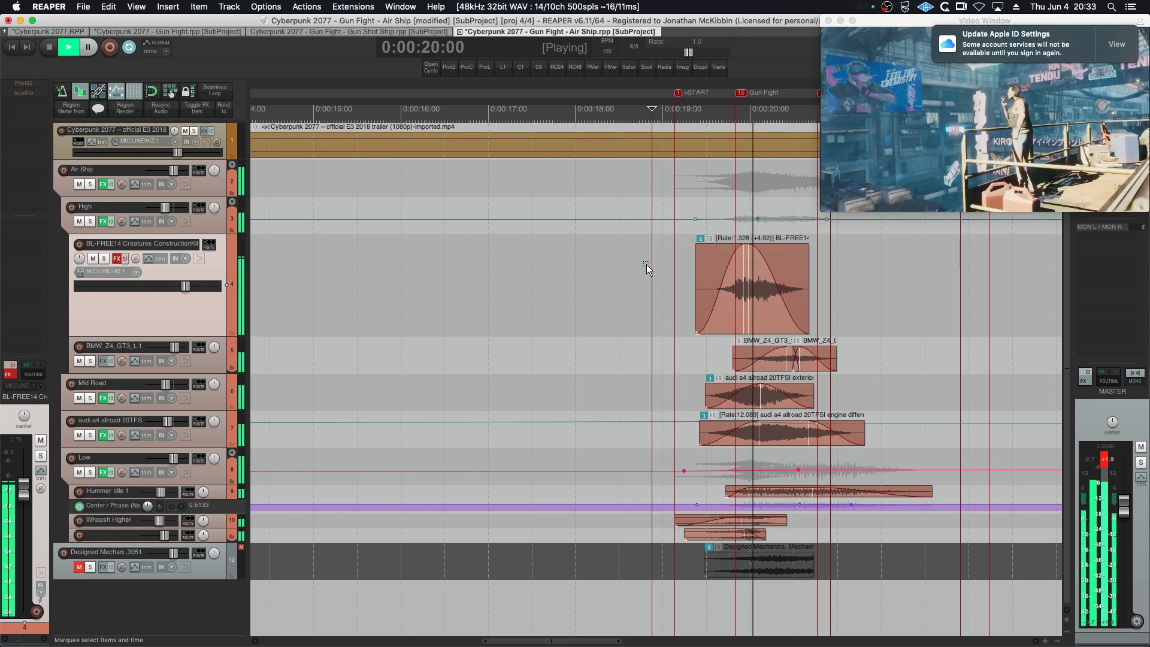
{"action": "key", "text": "space"}
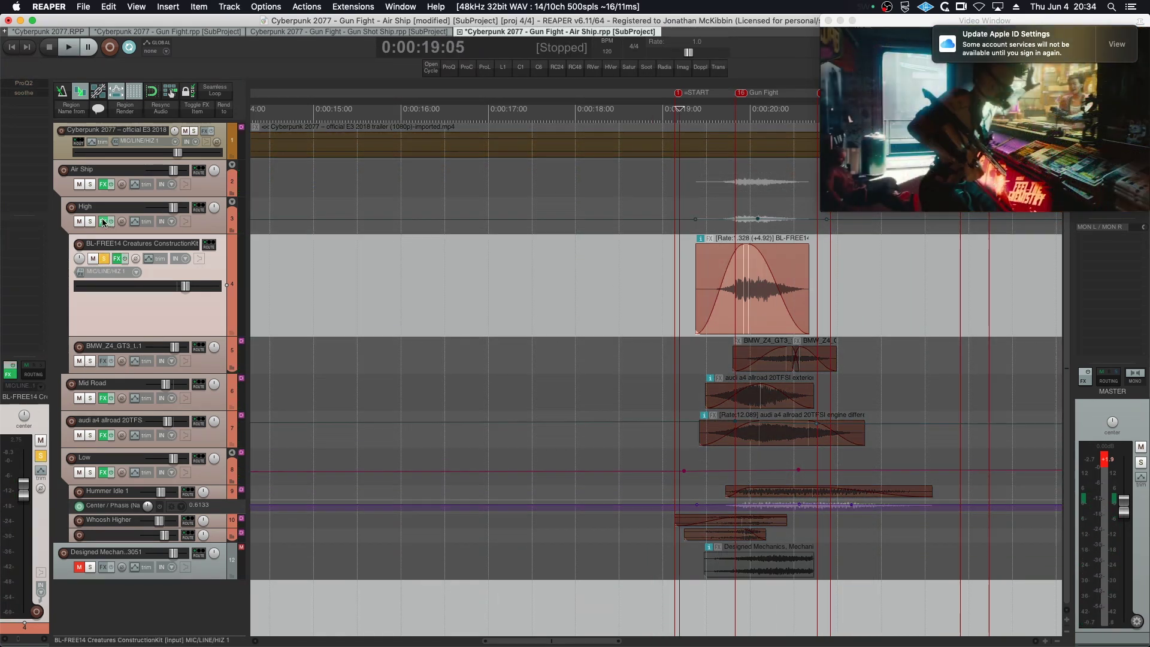
- Open the High folder track's MFreqShifter and enlarge the track so its Shift envelope is clear of the effect window
{"action": "left_click", "coordinate": [103, 222]}
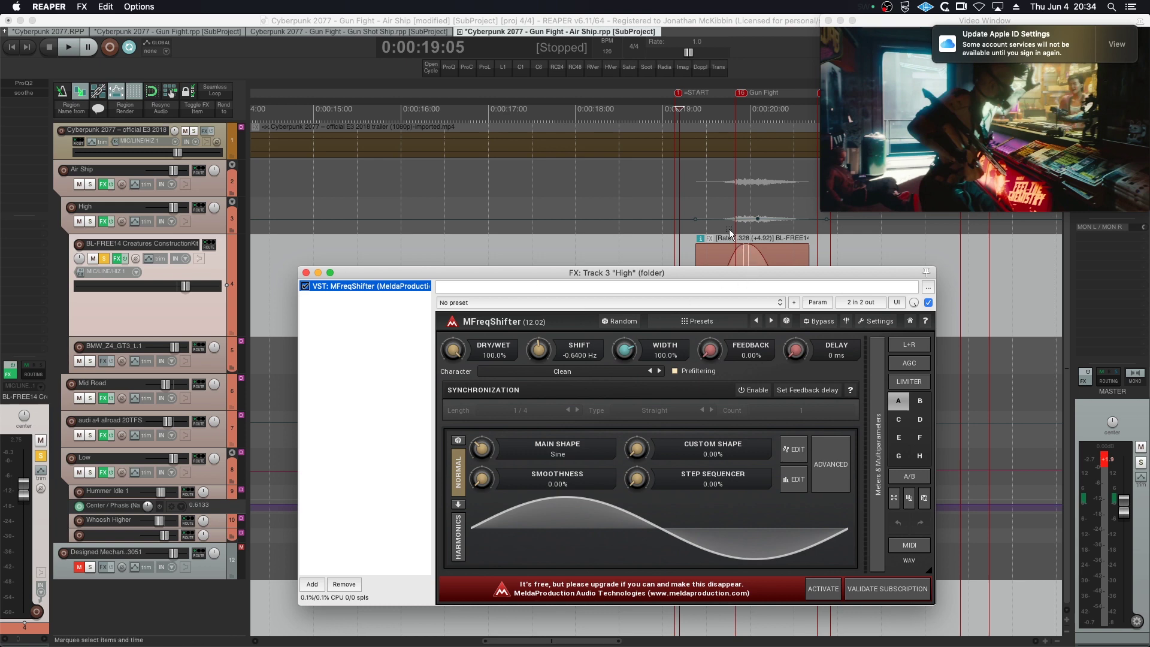
{"action": "left_click_drag", "start_coordinate": [214, 233], "coordinate": [214, 330]}
{"action": "left_click_drag", "start_coordinate": [604, 275], "coordinate": [518, 385]}
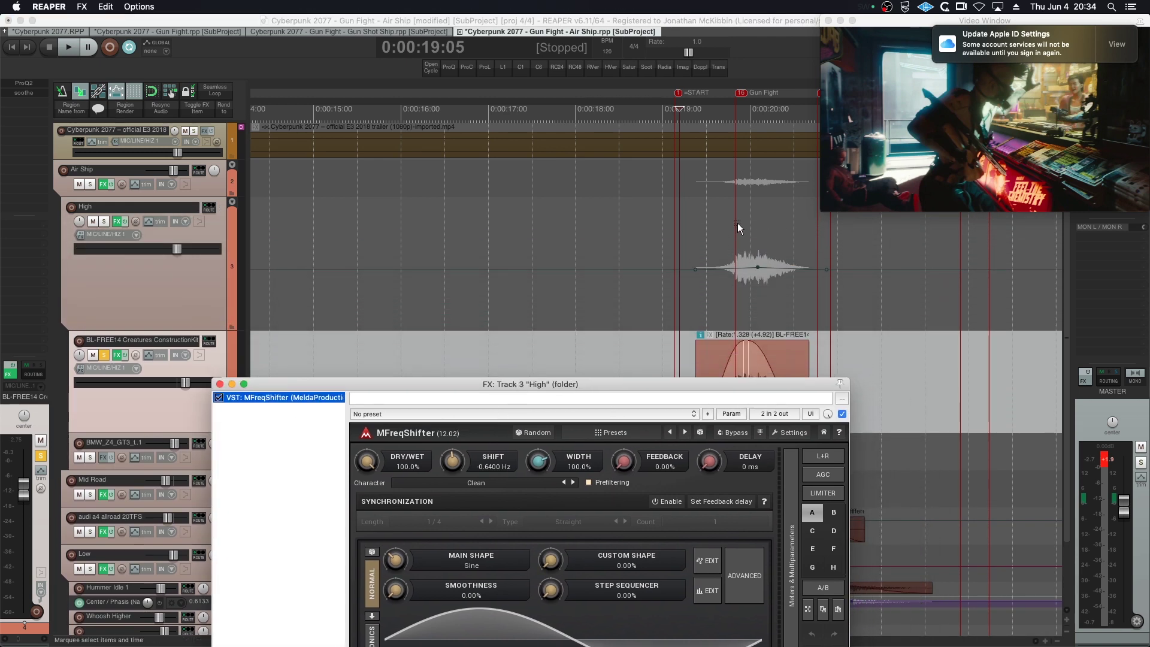
- Compare the soloed BL-FREE14 Creatures layer with MFreqShifter enabled and bypassed, playing from the start of its item
{"action": "left_click", "coordinate": [695, 230]}
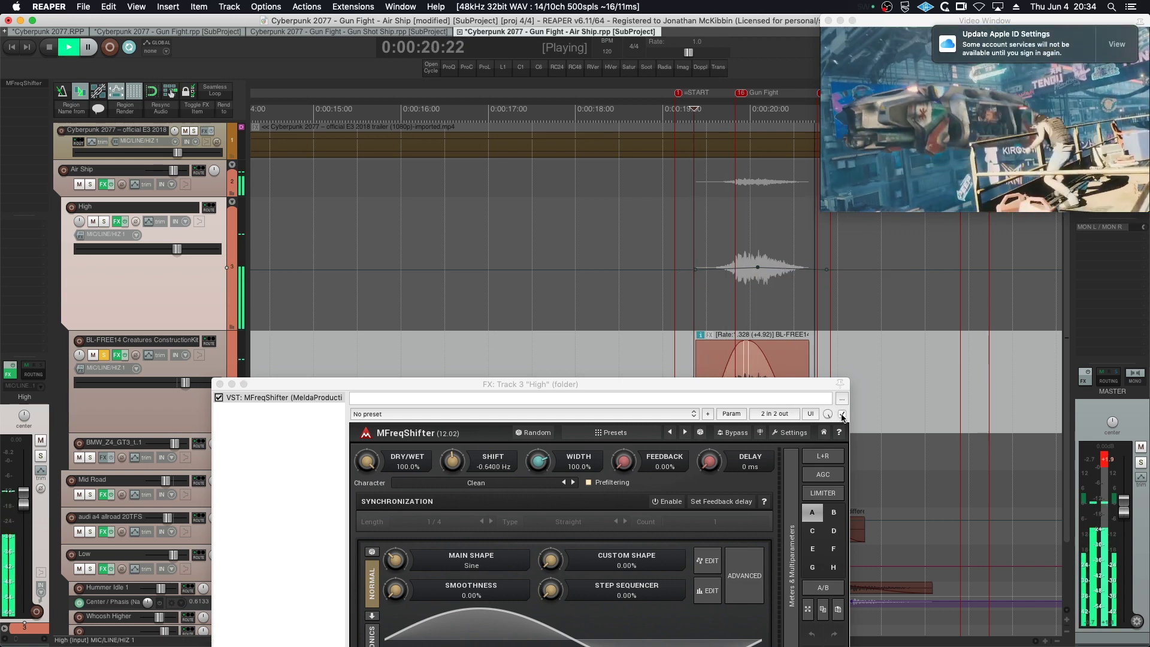
{"action": "key", "text": "space"}
{"action": "left_click", "coordinate": [842, 415]}
{"action": "key", "text": "space"}
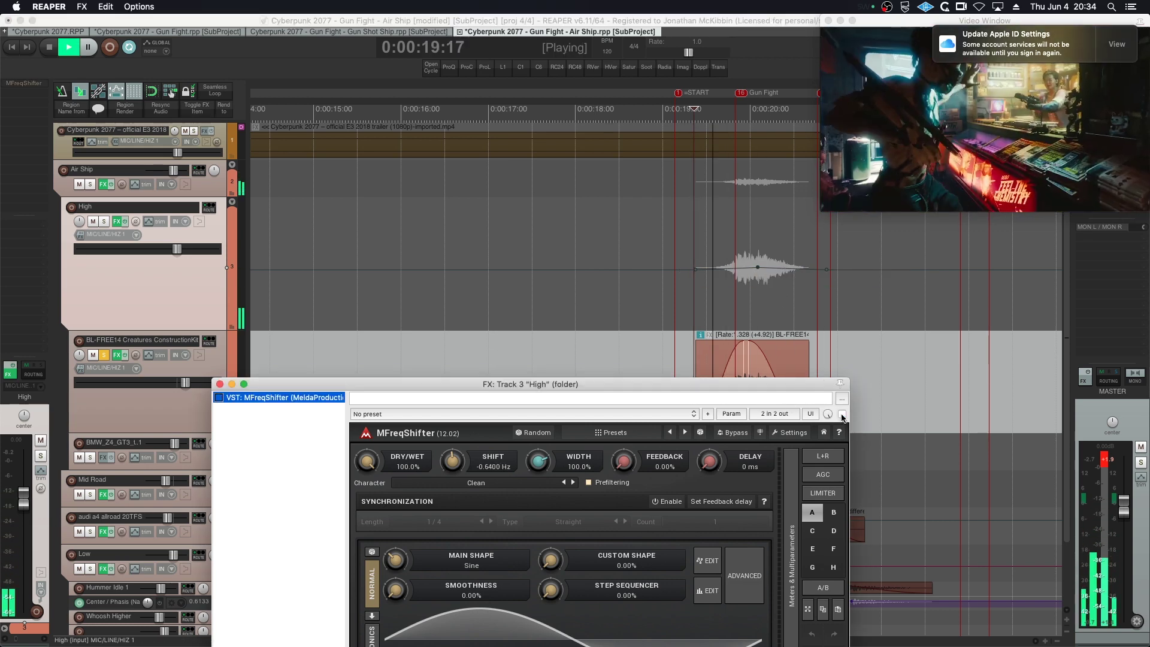
{"action": "key", "text": "space"}
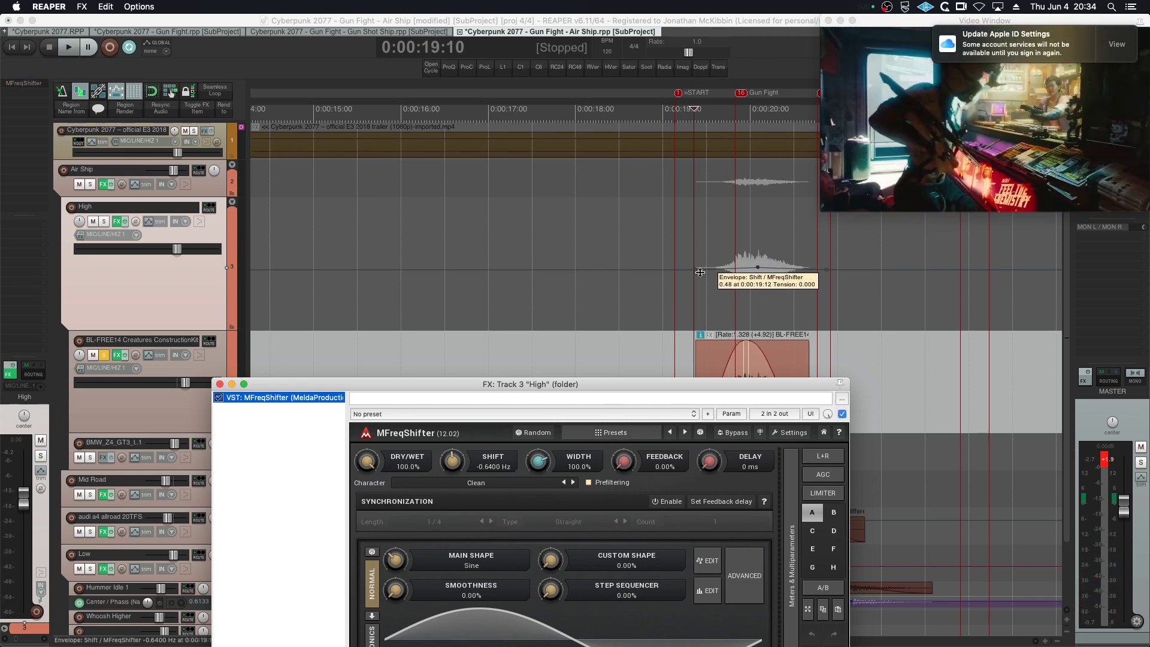
- Try a strong peak on the Shift envelope's middle point, reduce it to a slight rise, and play each version
{"action": "left_click_drag", "start_coordinate": [760, 267], "coordinate": [758, 242]}
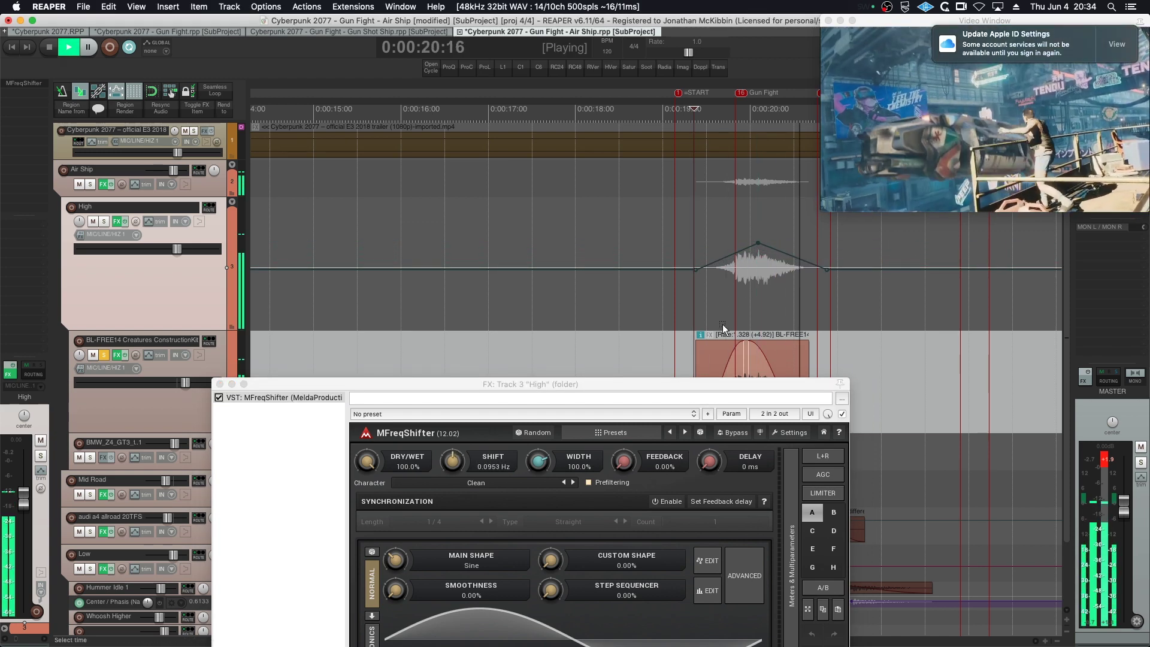
{"action": "key", "text": "space"}
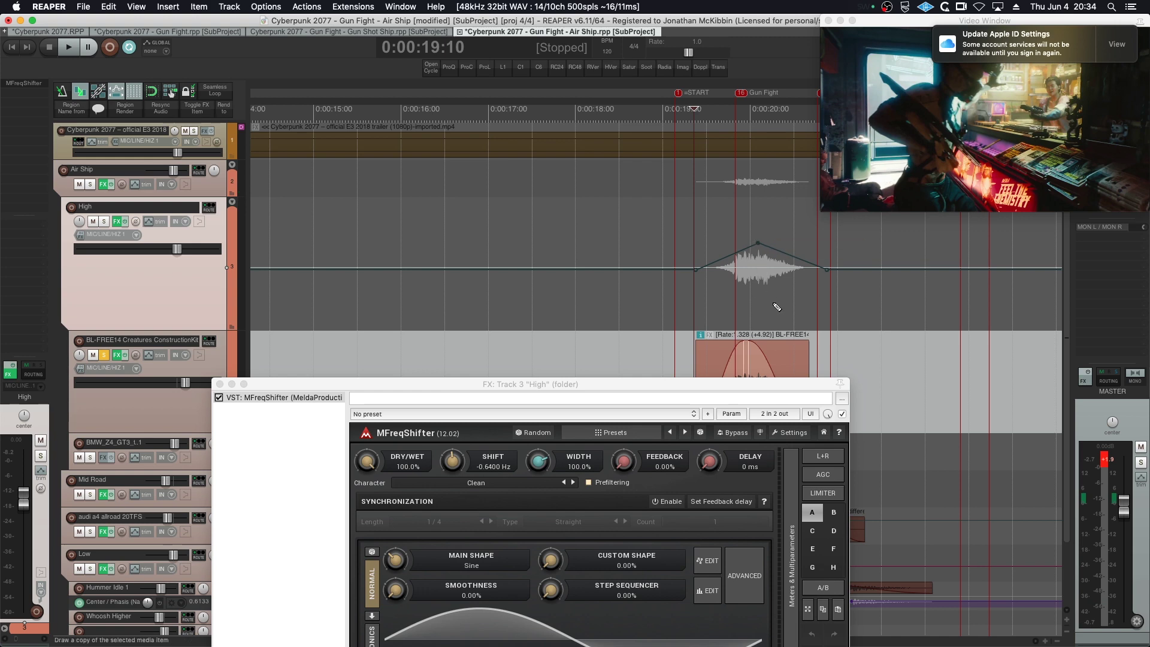
{"action": "left_click_drag", "start_coordinate": [771, 291], "coordinate": [750, 297]}
{"action": "key", "text": "space"}
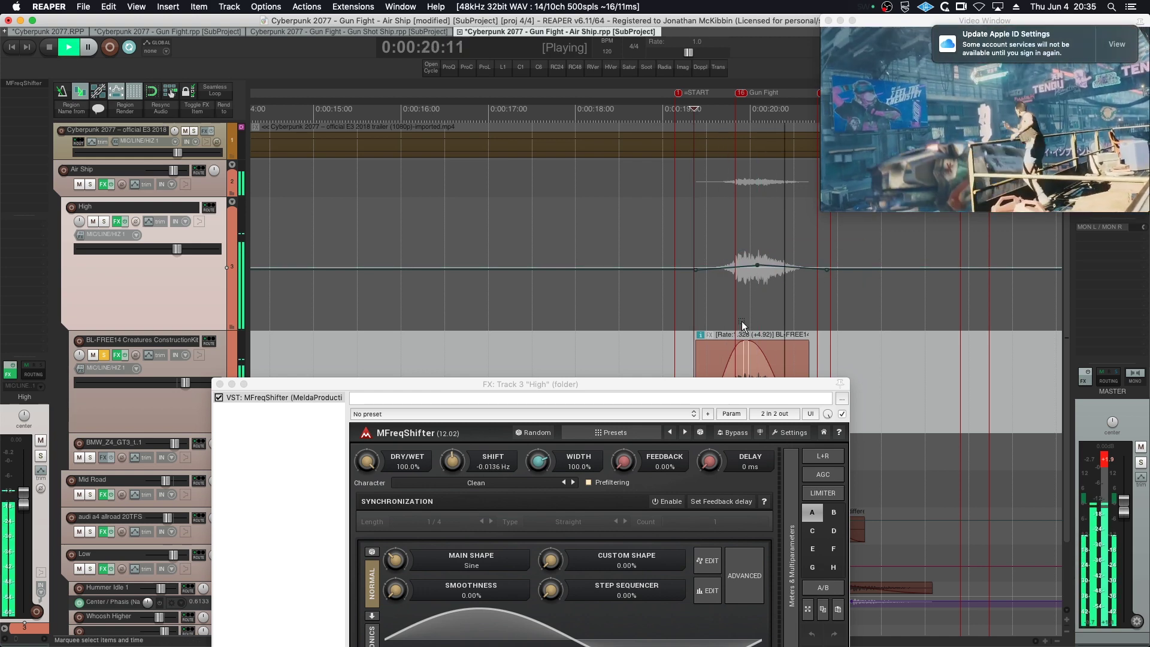
{"action": "key", "text": "space"}
- Set the Shift envelope's end point to 0.44 at 0:00:20:19, auditioning lower settings on the way, and close the MFreqShifter window
{"action": "left_click_drag", "start_coordinate": [827, 269], "coordinate": [825, 280]}
{"action": "key", "text": "space"}
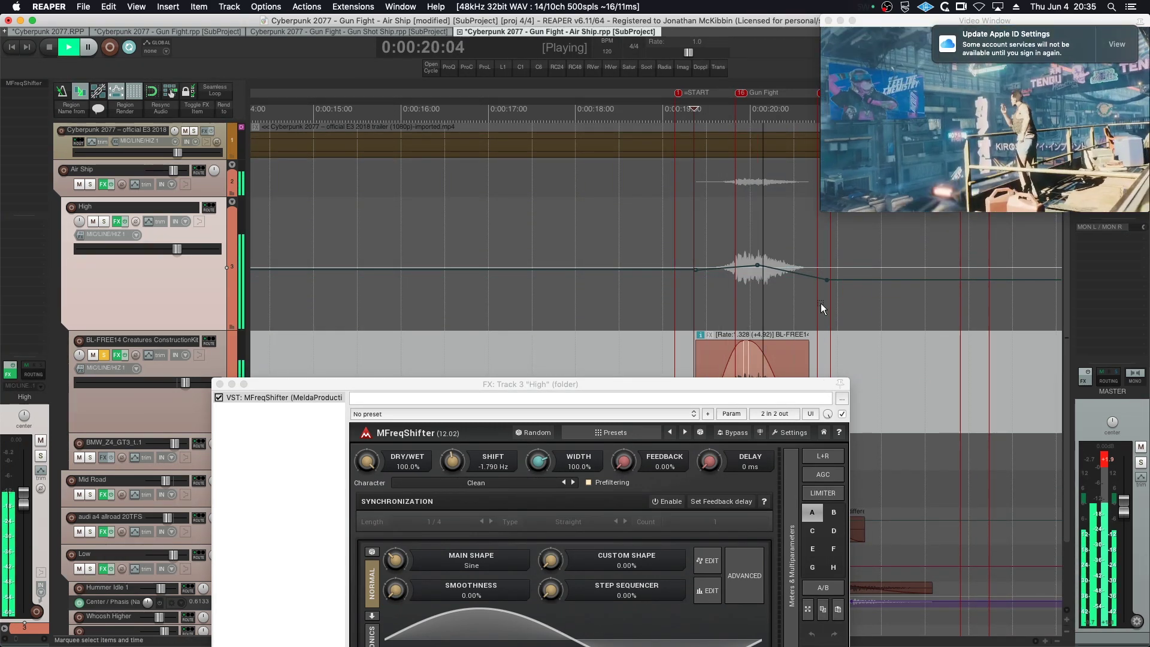
{"action": "key", "text": "space"}
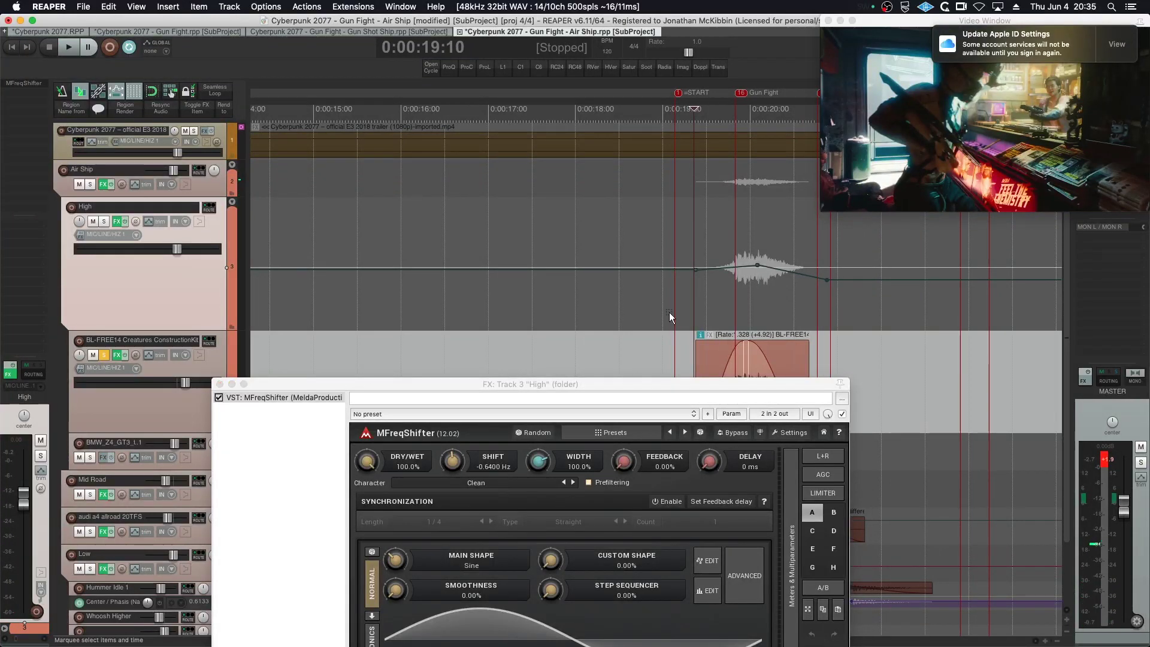
{"action": "left_click_drag", "start_coordinate": [836, 280], "coordinate": [805, 281]}
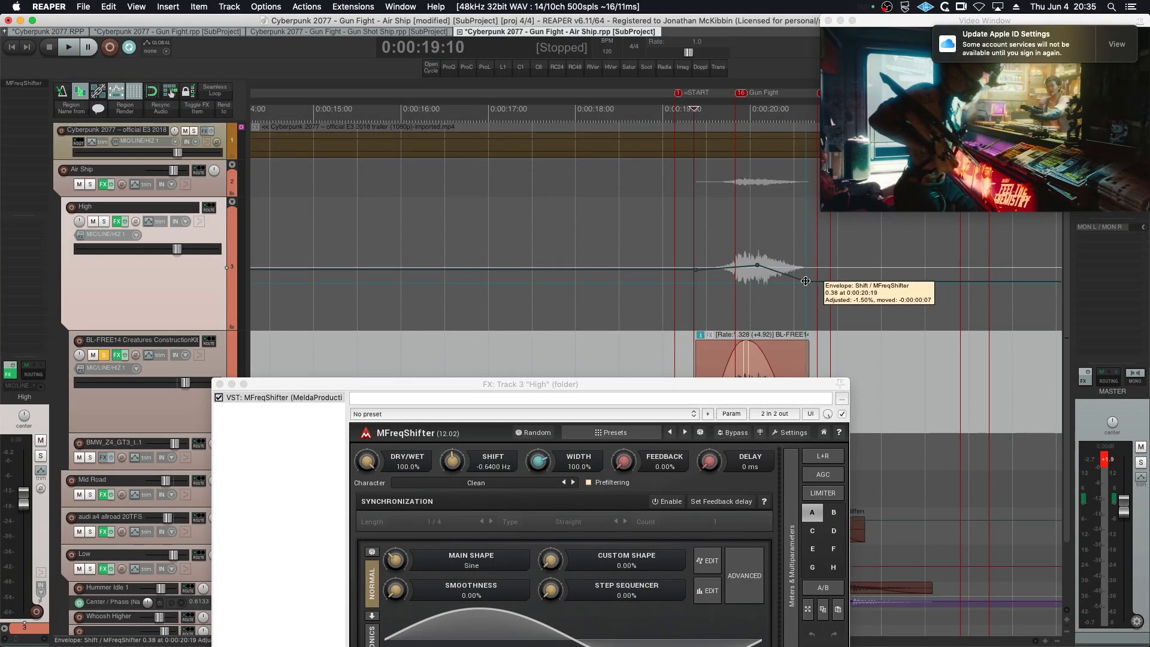
{"action": "key", "text": "space"}
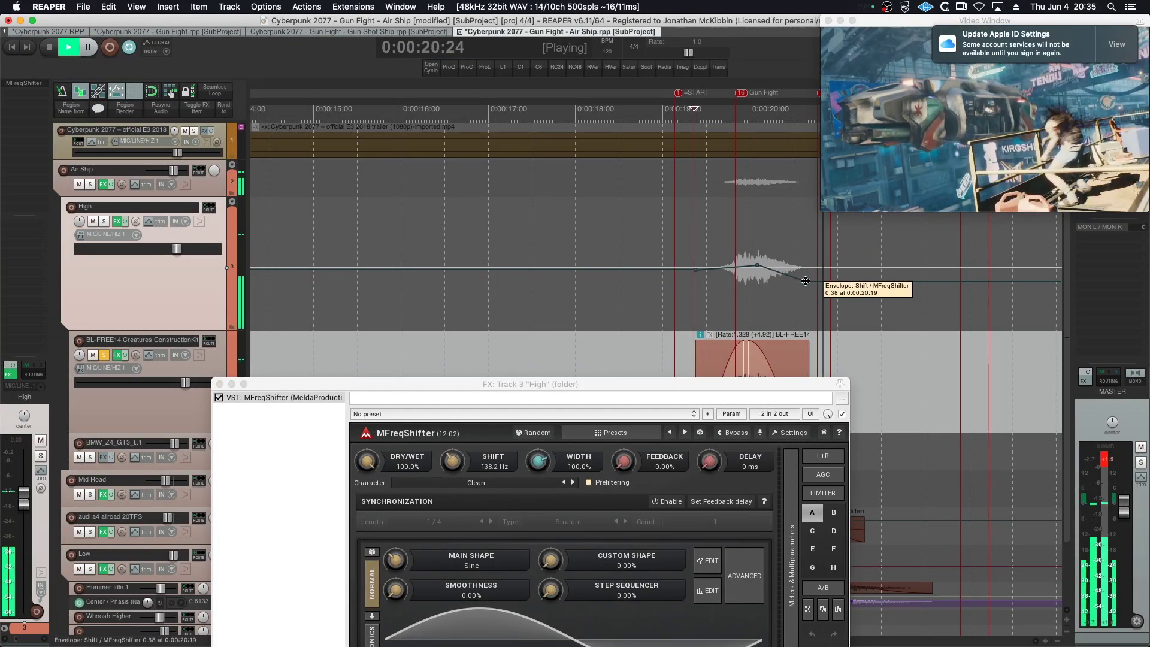
{"action": "key", "text": "space"}
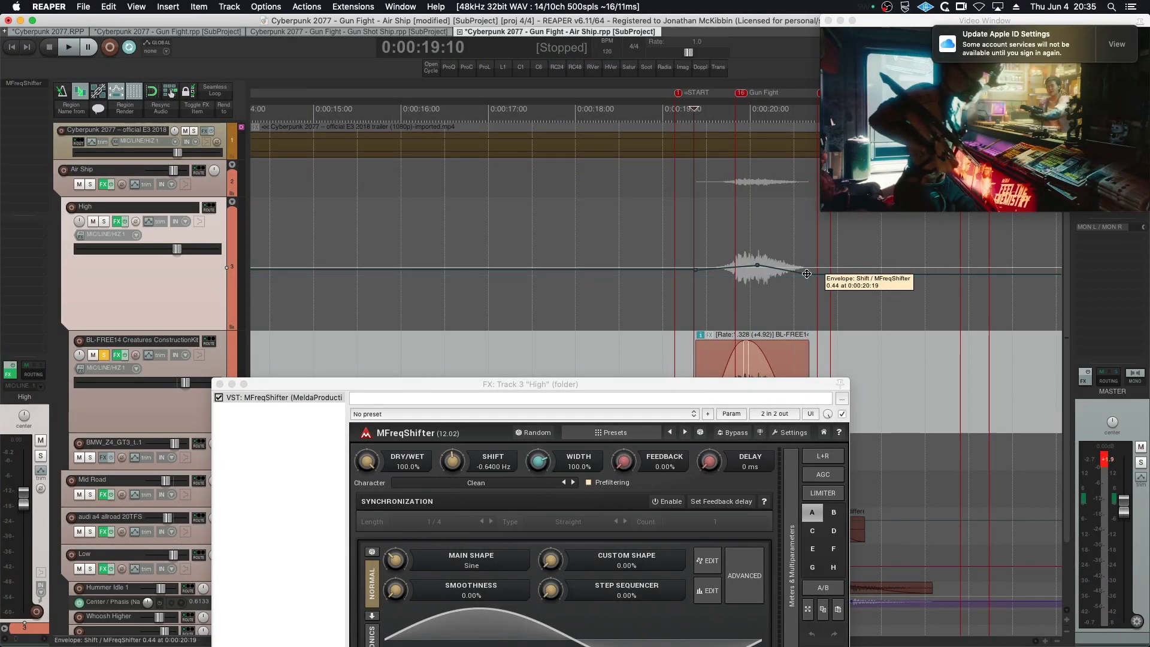
{"action": "left_click", "coordinate": [219, 384]}
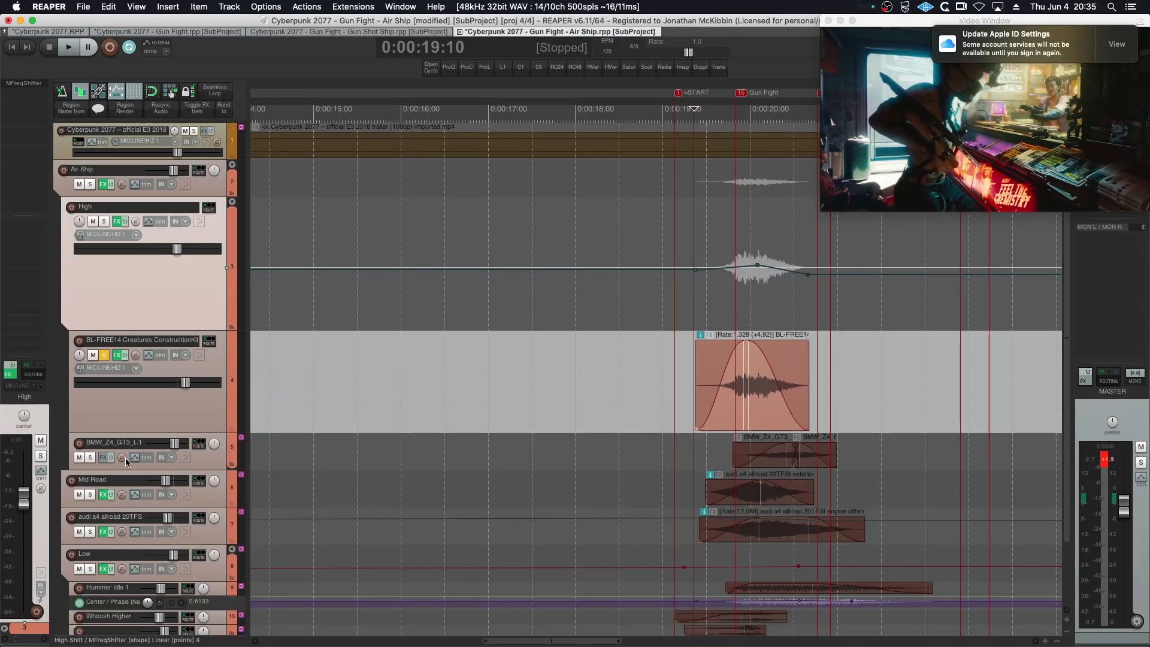
- Solo BMW_Z4_GT3 alongside the BL-FREE14 Creatures track and play both layers from the =START marker
{"action": "left_click", "coordinate": [90, 457]}
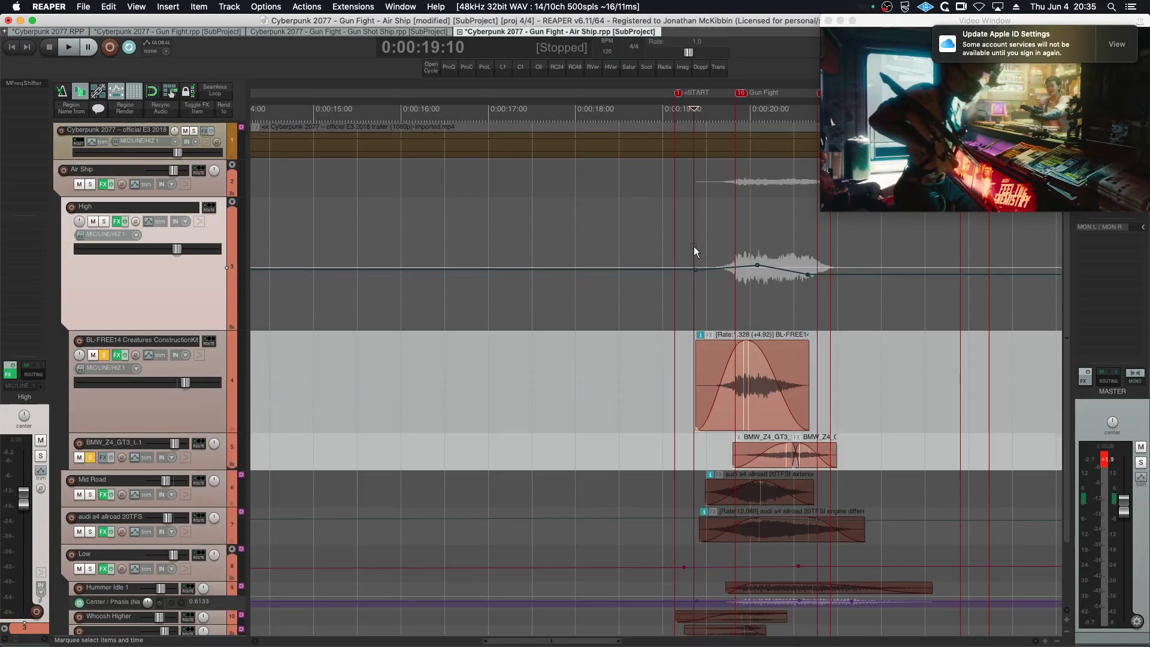
{"action": "left_click", "coordinate": [674, 207]}
{"action": "key", "text": "space"}
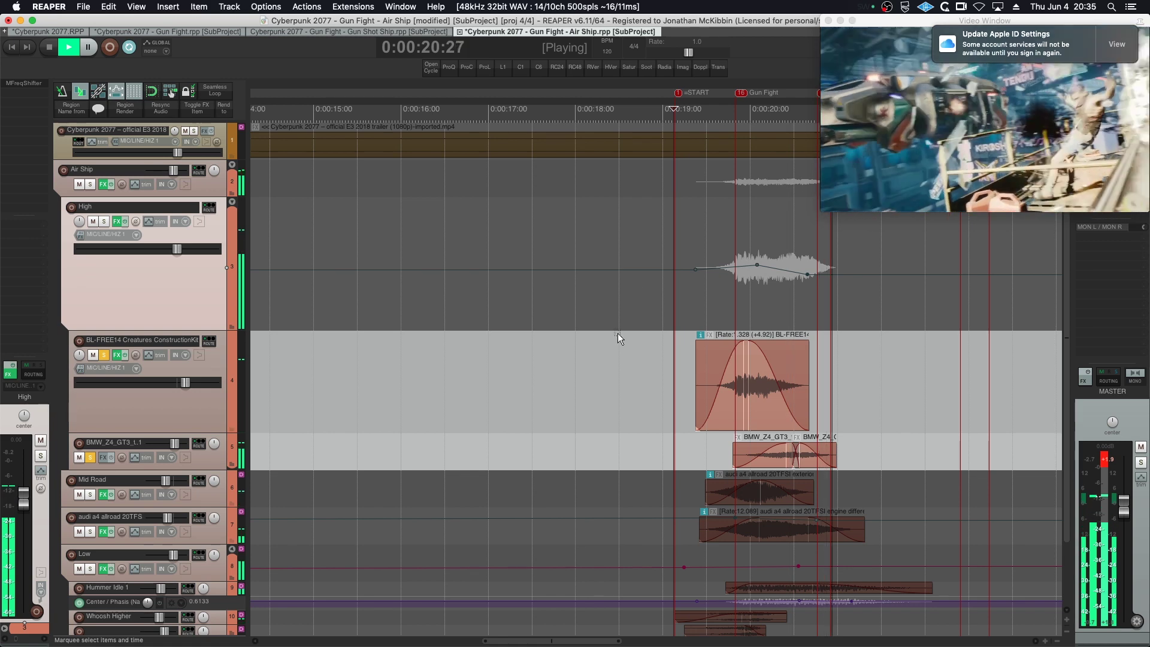
{"action": "key", "text": "space"}
- Lower the Shift envelope's end point slightly further, set the BMW_Z4_GT3 track volume to -4.67 dB, and play the result
{"action": "left_click_drag", "start_coordinate": [804, 271], "coordinate": [808, 278]}
{"action": "key", "text": "space"}
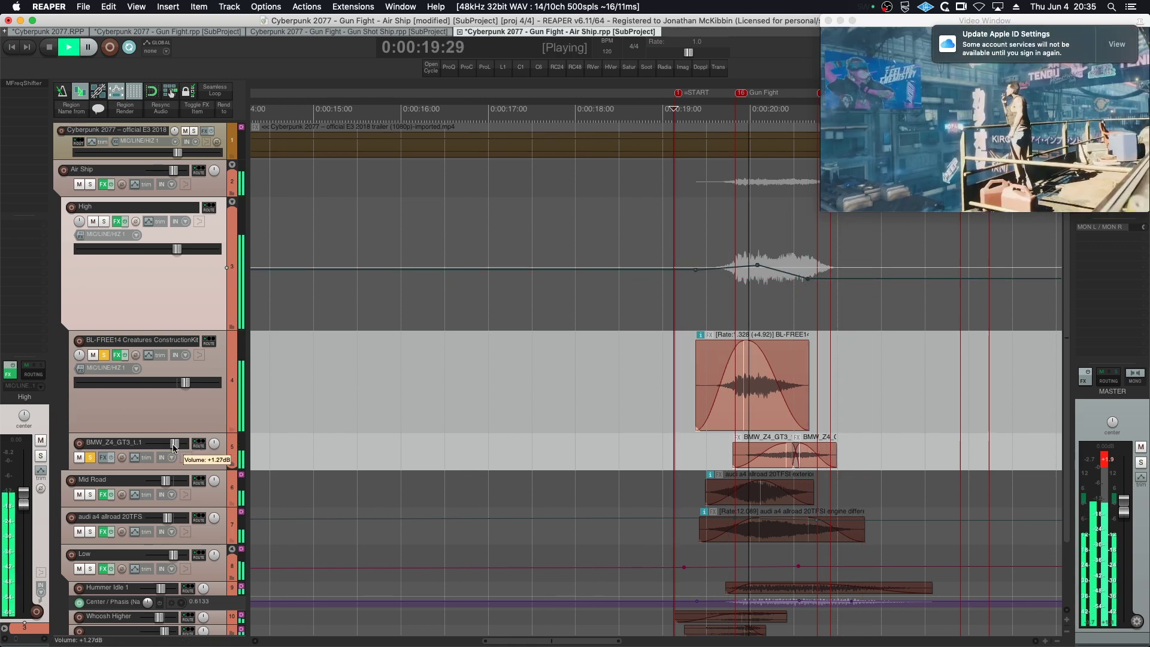
{"action": "left_click_drag", "start_coordinate": [174, 443], "coordinate": [170, 449]}
{"action": "key", "text": "space"}
{"action": "key", "text": "space"}
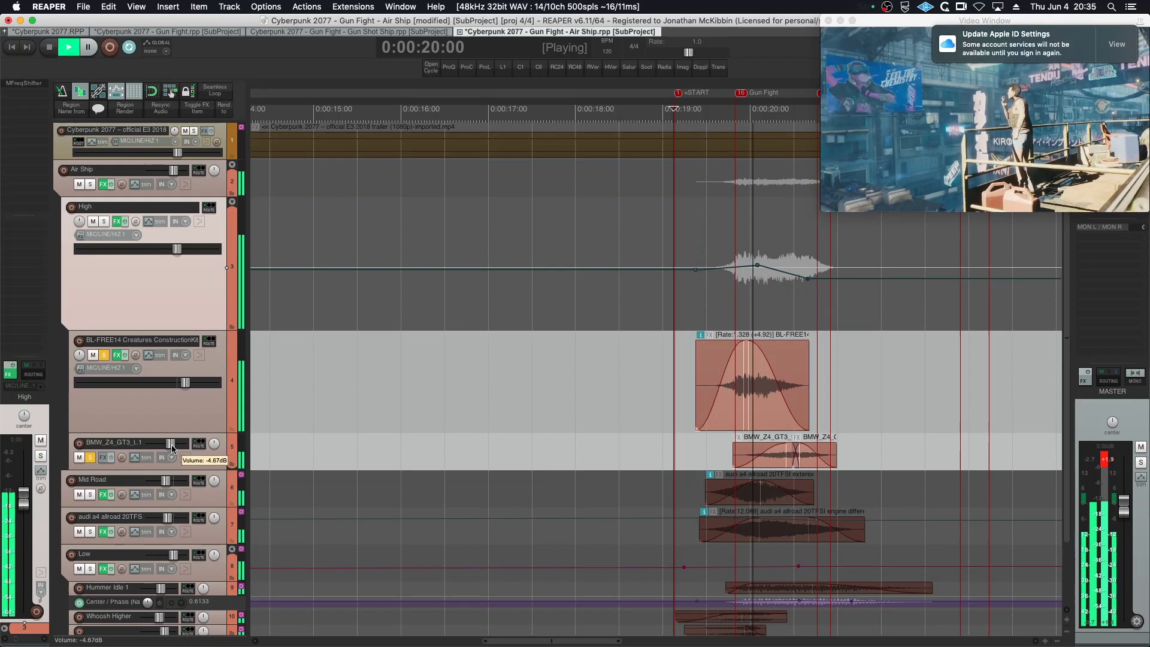
{"action": "key", "text": "space"}
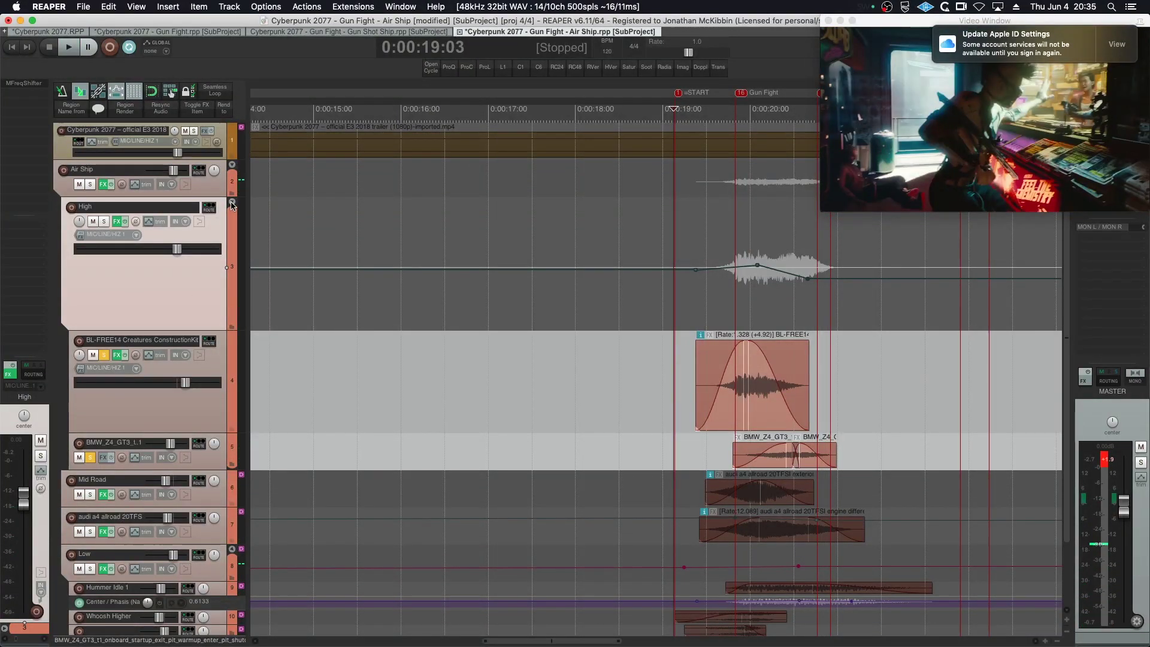
- Clear the High layer solos, collapse the High folder's child tracks, and solo the Mid Road track
{"action": "left_click_drag", "start_coordinate": [130, 433], "coordinate": [131, 333]}
{"action": "left_click", "coordinate": [232, 202]}
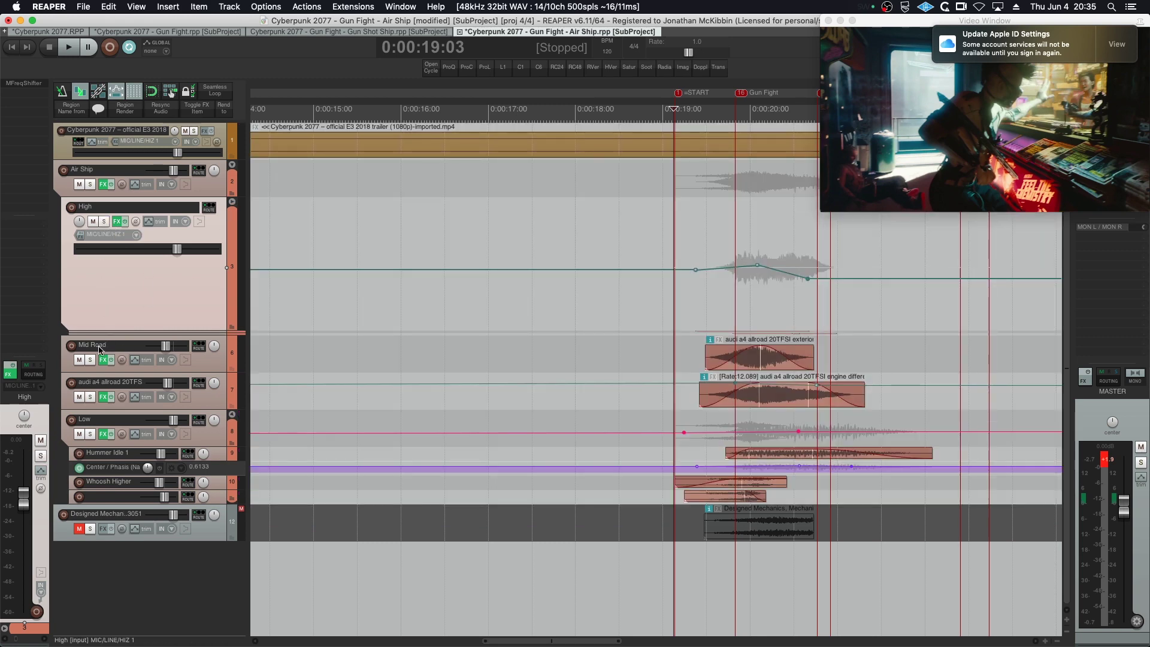
{"action": "left_click", "coordinate": [90, 360]}
- Open the Mid Road effects chain and compare the track with FabFilter Saturn switched on and off during playback
{"action": "left_click", "coordinate": [103, 359]}
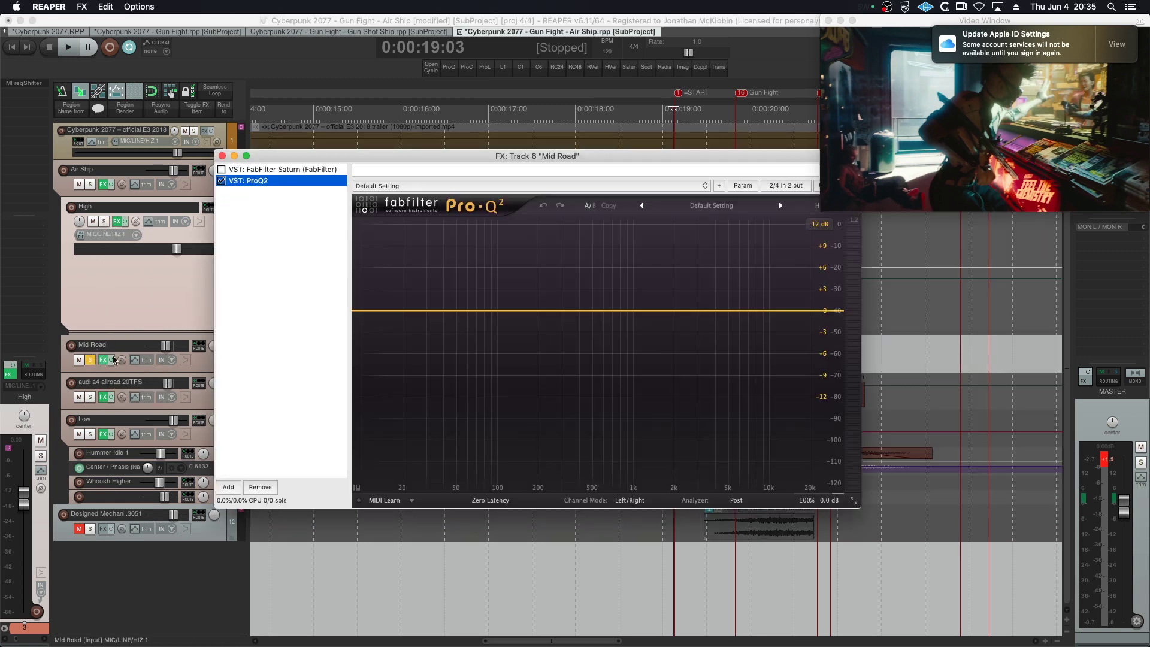
{"action": "left_click", "coordinate": [236, 170]}
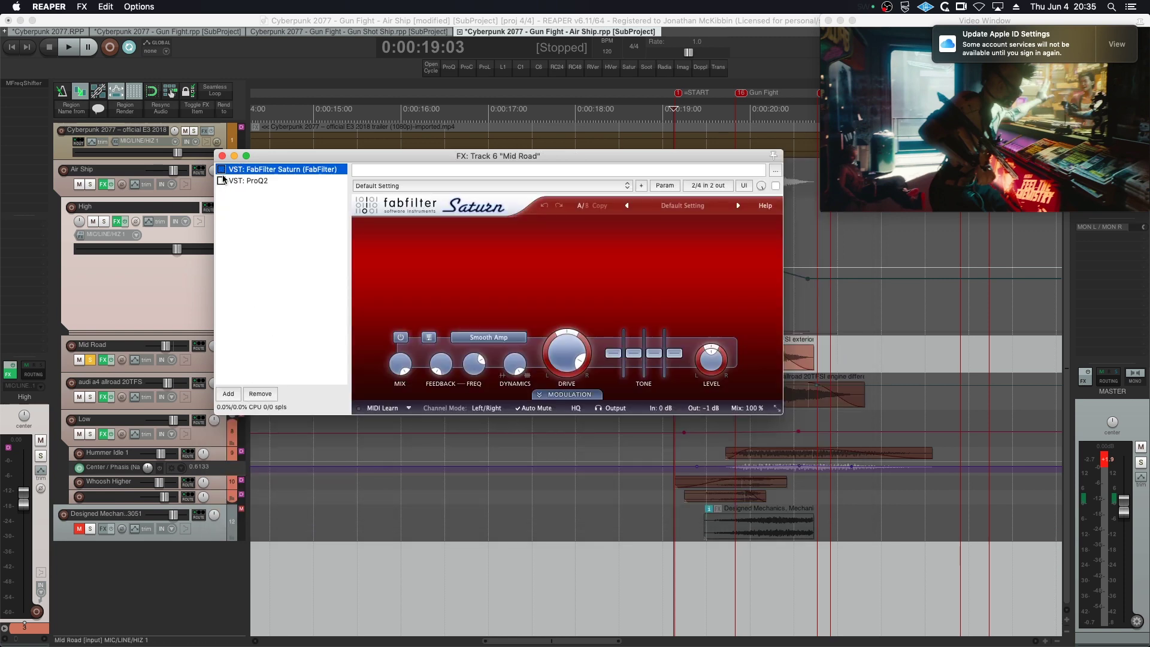
{"action": "key", "text": "space"}
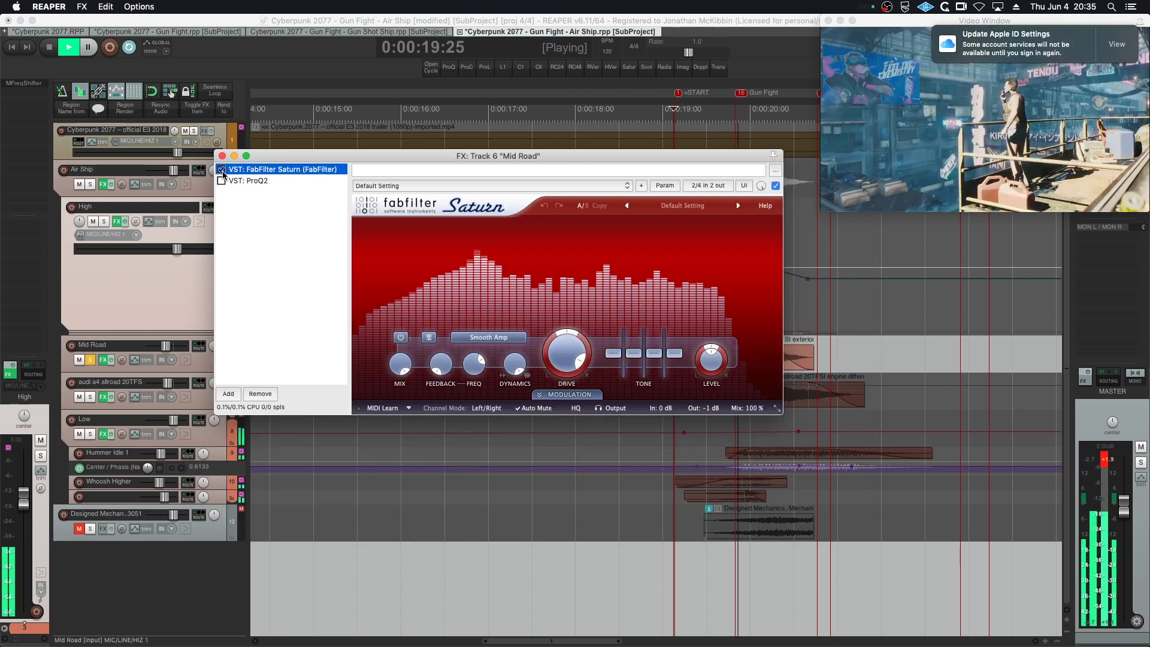
{"action": "left_click", "coordinate": [221, 170]}
{"action": "left_click", "coordinate": [221, 169]}
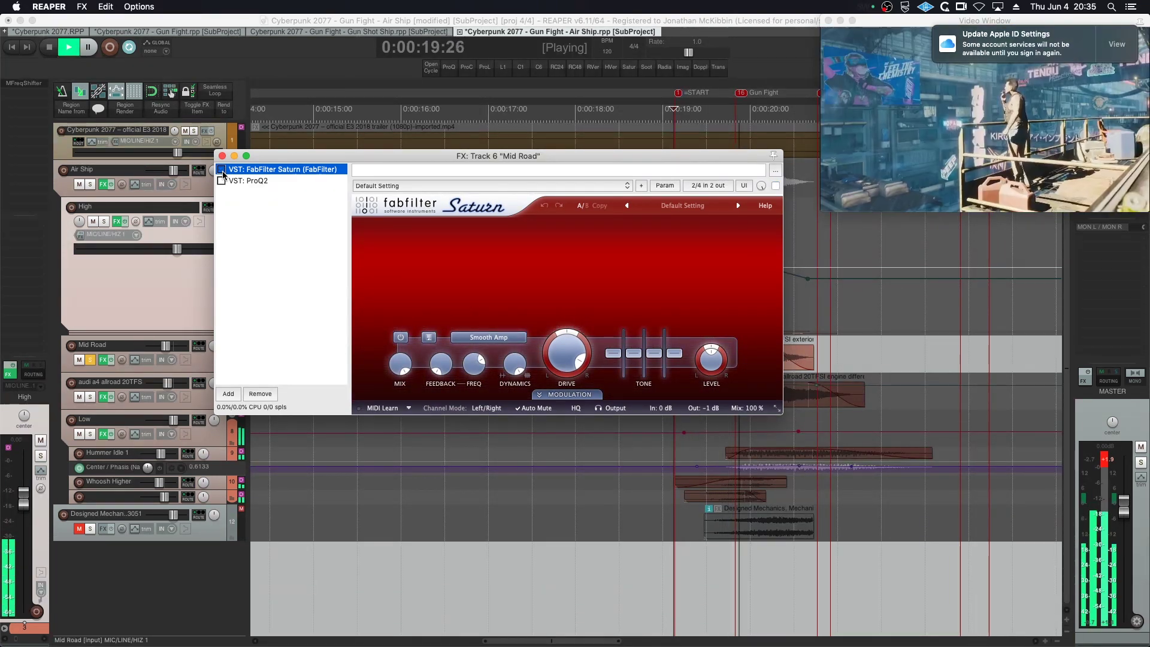
{"action": "key", "text": "space"}
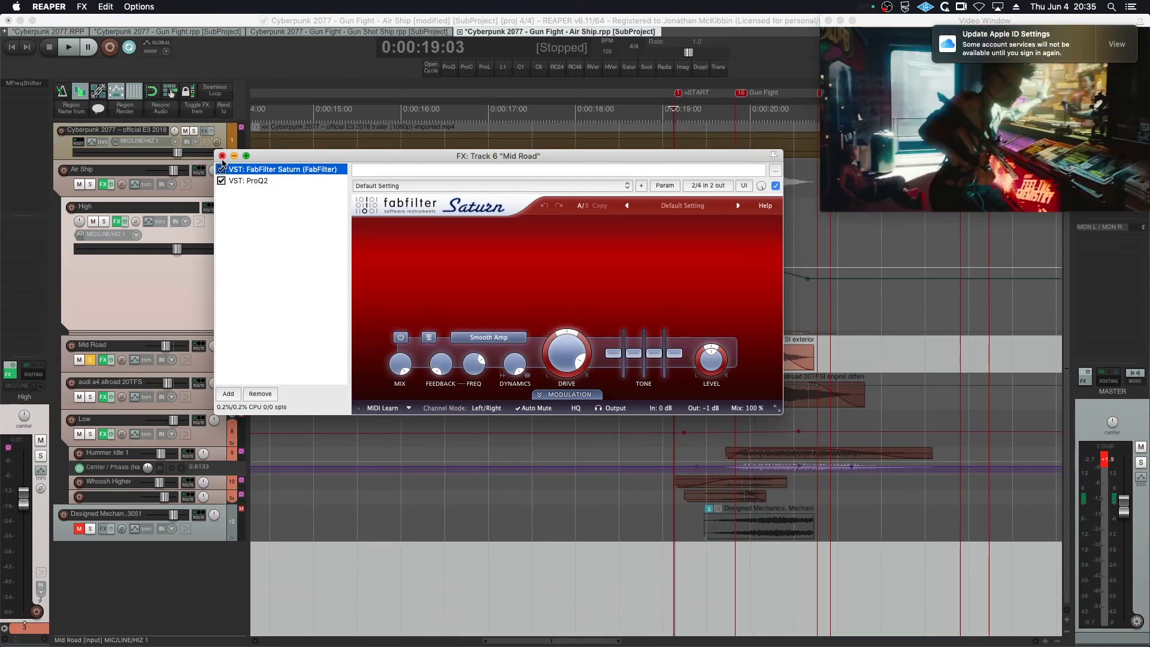
- Close the Mid Road effects window, bypass the track's effects chain, and enlarge the track to show its audi a4 item
{"action": "left_click", "coordinate": [222, 156]}
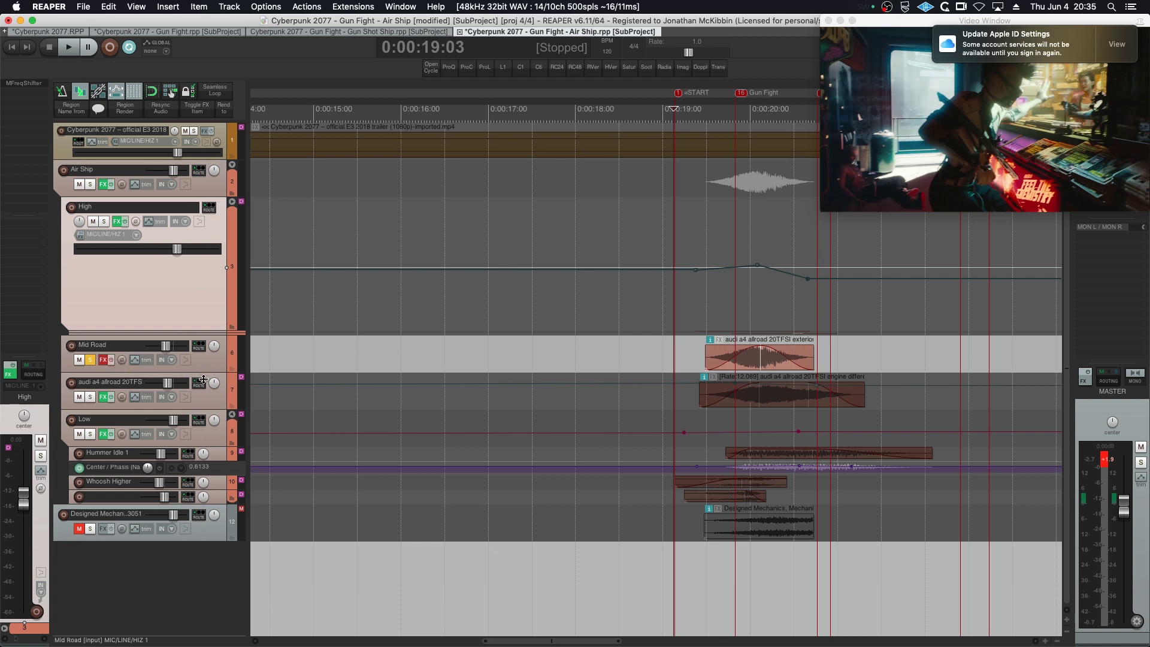
{"action": "left_click_drag", "start_coordinate": [204, 374], "coordinate": [203, 441]}
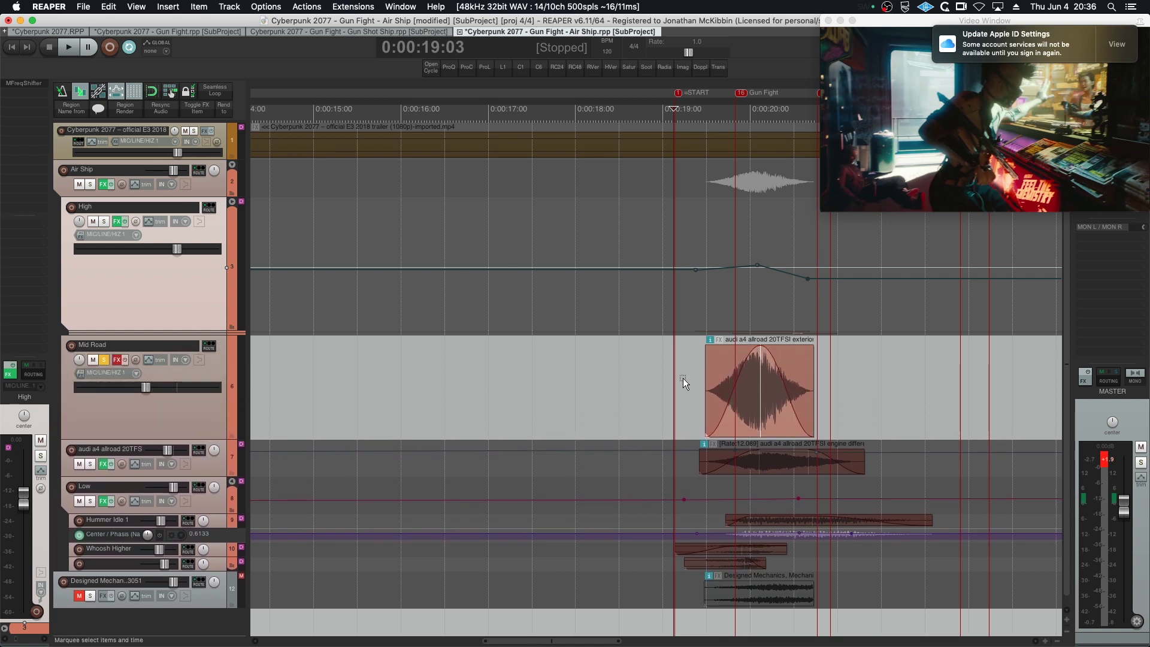
- Audition the bypassed Mid Road item as trimmed and with both edges extended to show its full recording, and undo the extension
{"action": "key", "text": "space"}
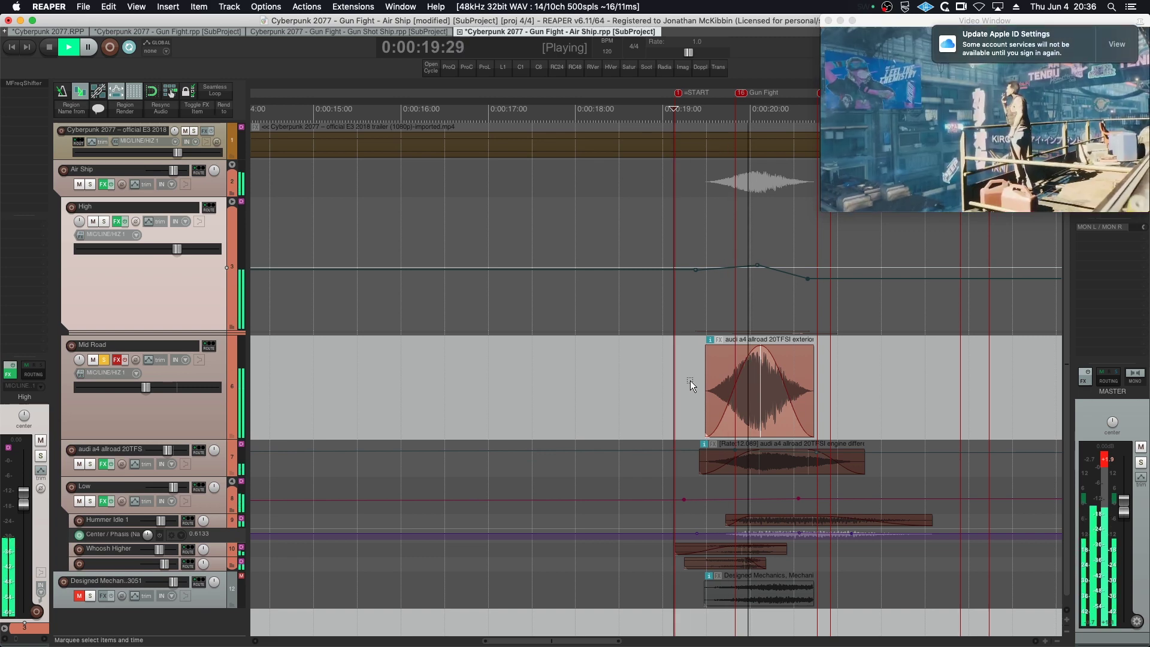
{"action": "key", "text": "space"}
{"action": "scroll", "coordinate": [690, 385], "scroll_direction": "down", "scroll_amount": 3}
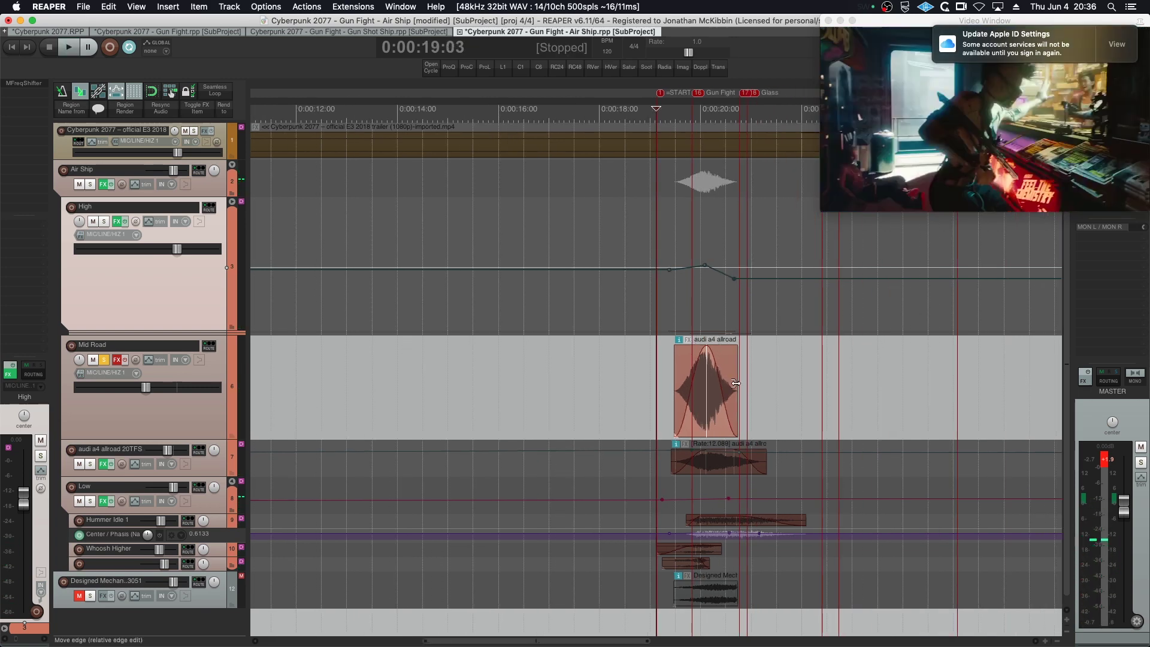
{"action": "left_click_drag", "start_coordinate": [739, 388], "coordinate": [905, 376]}
{"action": "left_click_drag", "start_coordinate": [674, 379], "coordinate": [480, 383]}
{"action": "left_click", "coordinate": [566, 369]}
{"action": "key", "text": "space"}
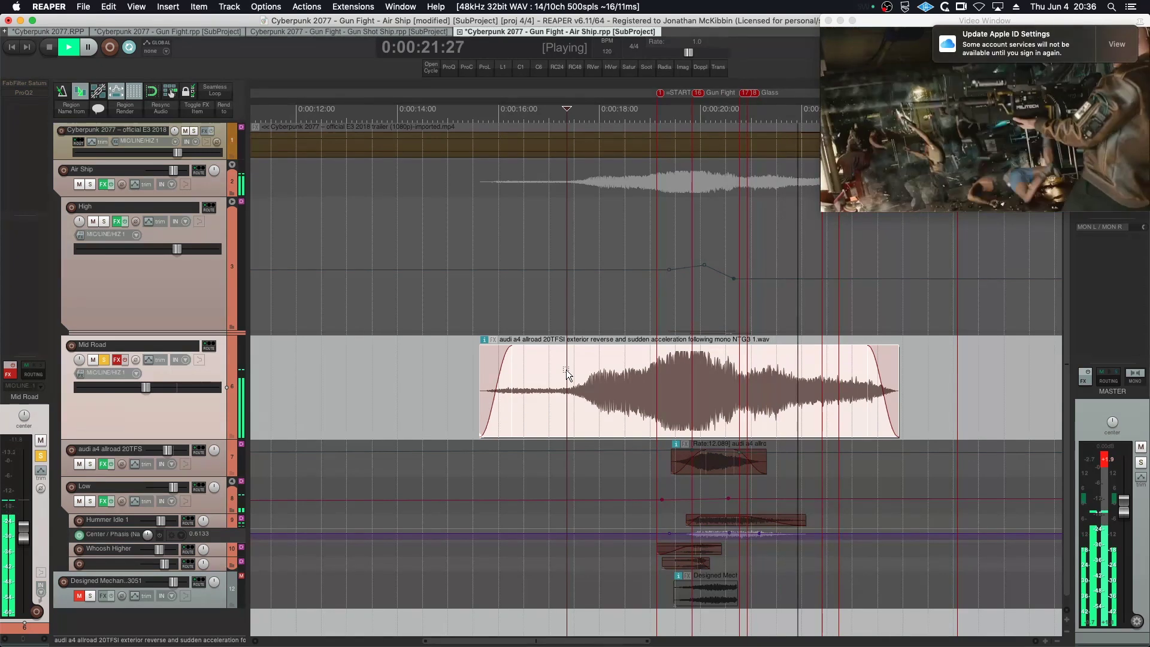
{"action": "key", "text": "space"}
{"action": "key", "text": "super+z"}
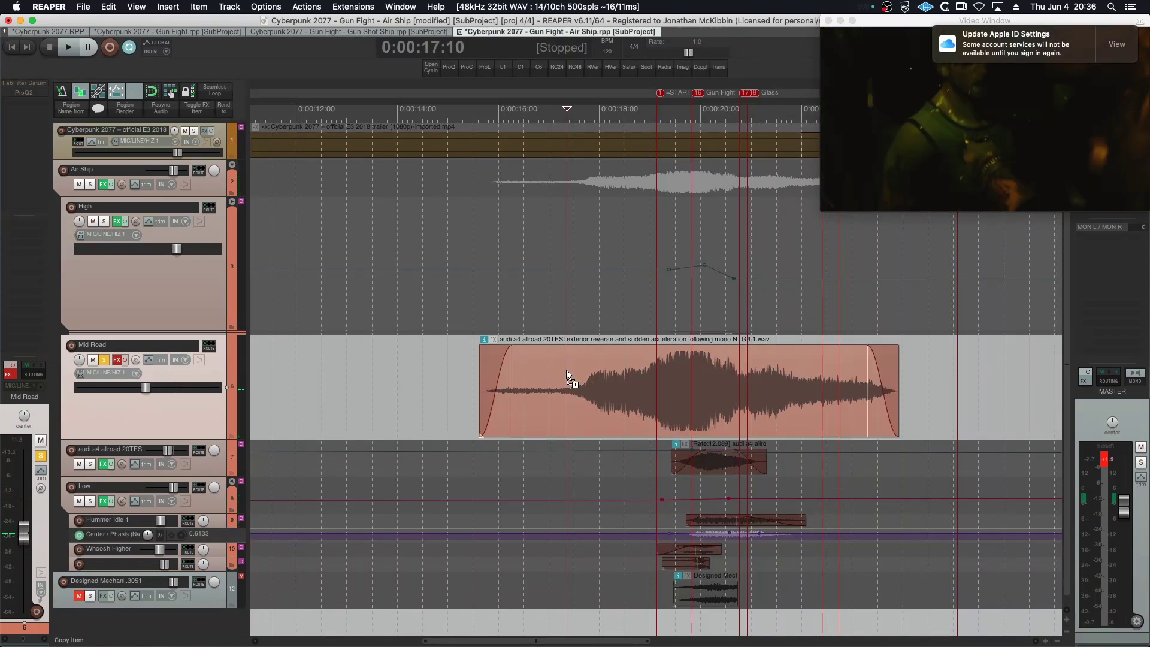
- Play the trimmed Mid Road item from just before its start and scrub along the timeline through it against the video
{"action": "left_click", "coordinate": [667, 354]}
{"action": "scroll", "coordinate": [667, 353], "scroll_direction": "up", "scroll_amount": 5}
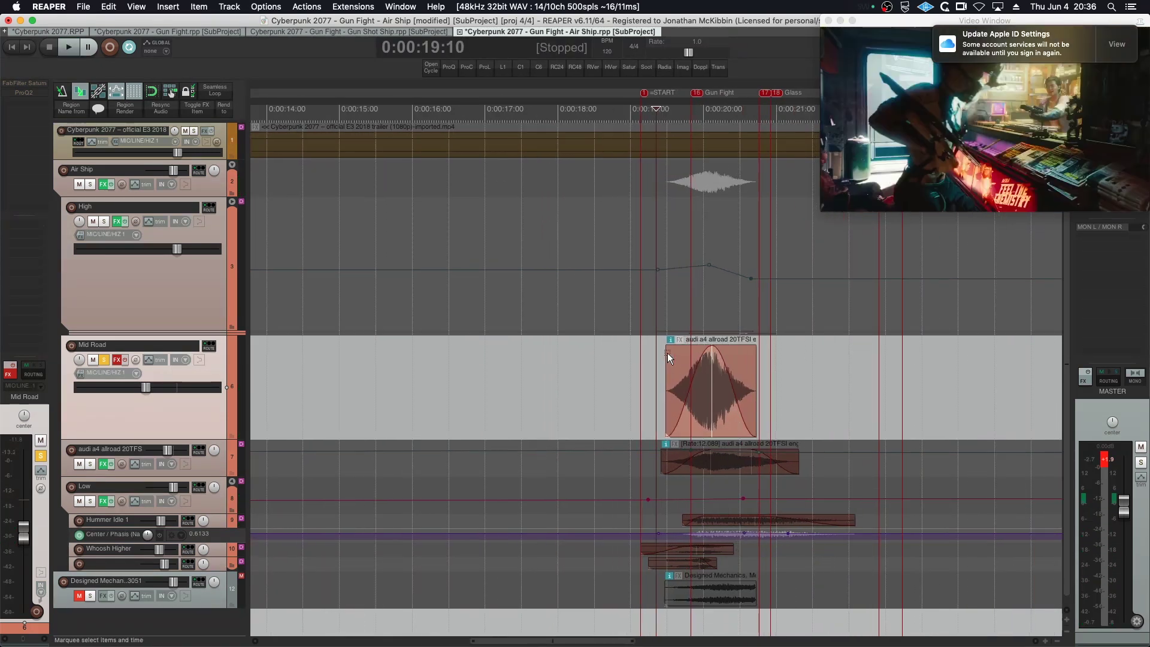
{"action": "key", "text": "space"}
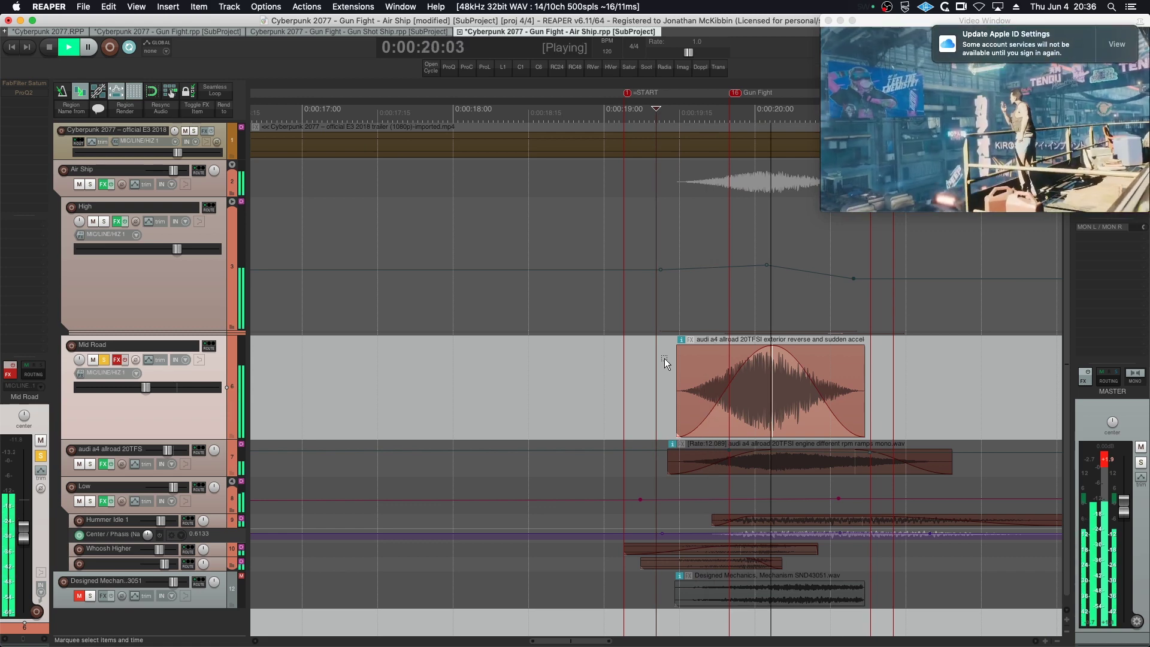
{"action": "key", "text": "space"}
{"action": "left_click", "coordinate": [699, 112]}
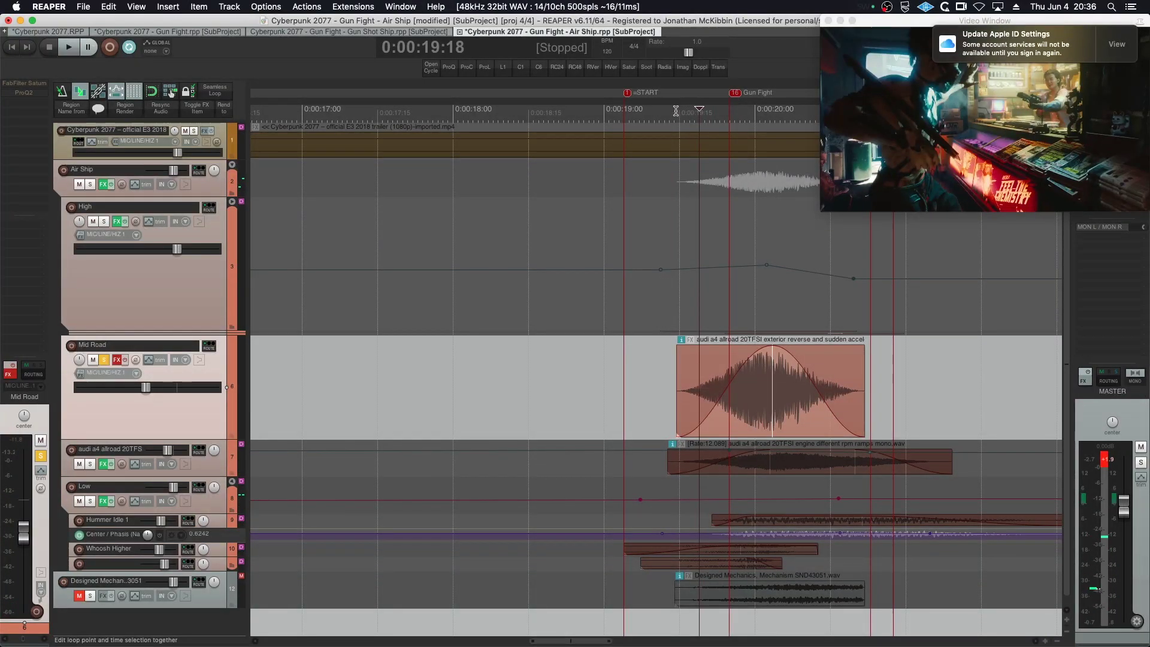
{"action": "left_click_drag", "start_coordinate": [676, 109], "coordinate": [763, 109]}
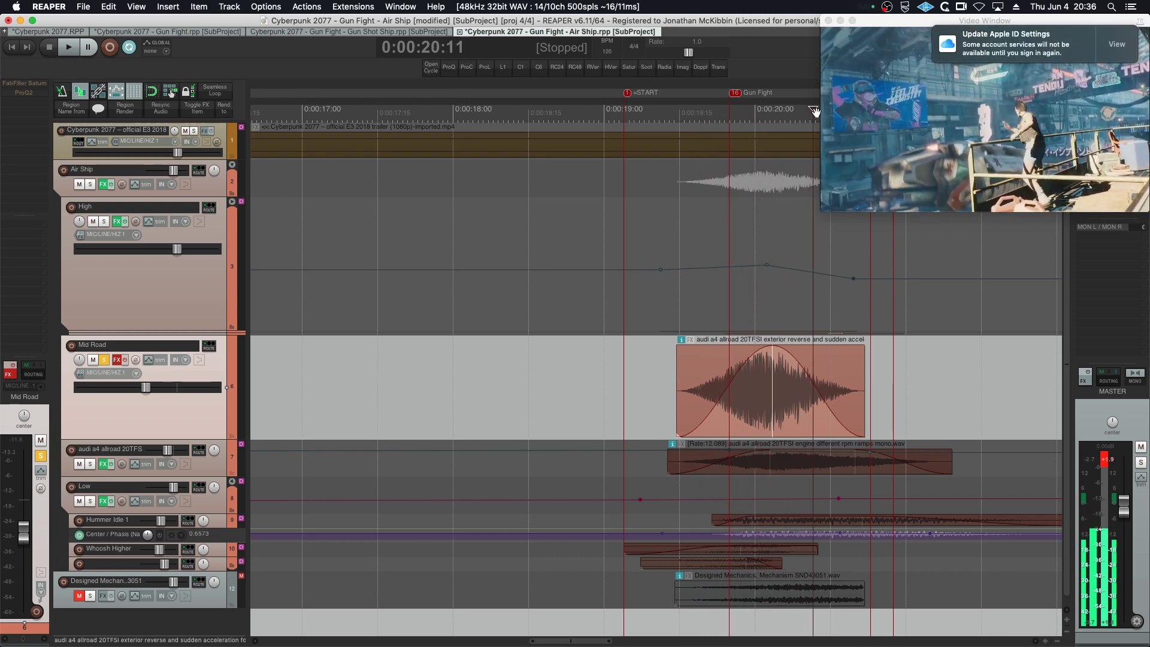
{"action": "left_click_drag", "start_coordinate": [836, 115], "coordinate": [849, 115]}
- Solo High alongside Mid Road, lower the BMW_Z4_GT3 track volume slightly, play both layers, and shrink the High child tracks
{"action": "left_click", "coordinate": [626, 269]}
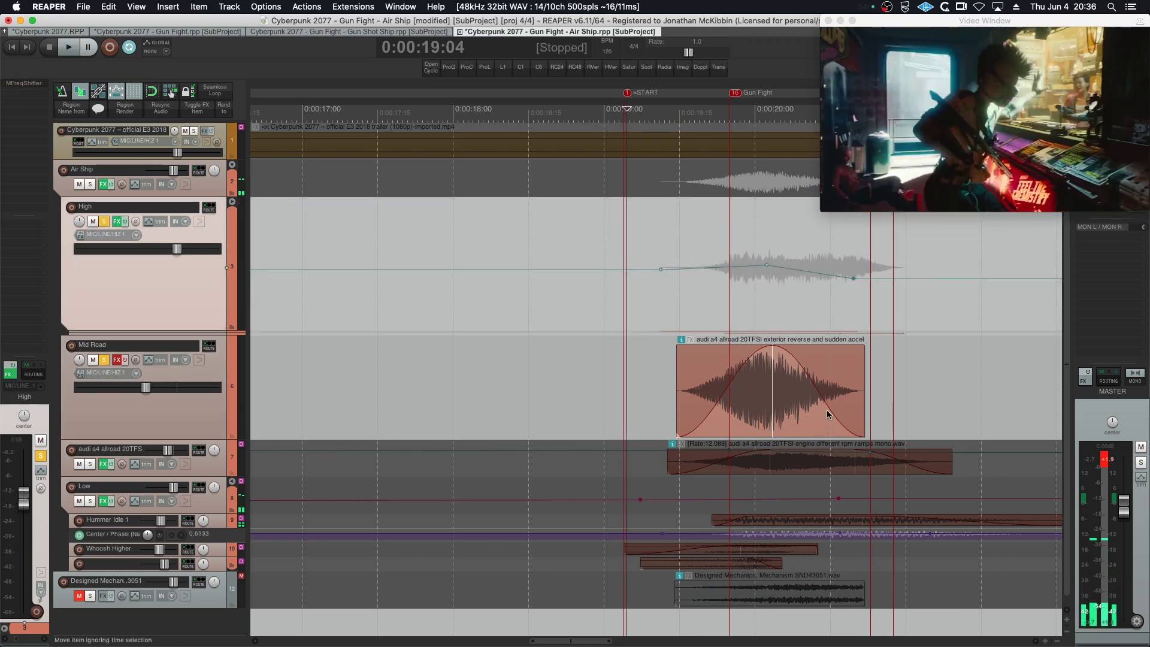
{"action": "left_click", "coordinate": [232, 202]}
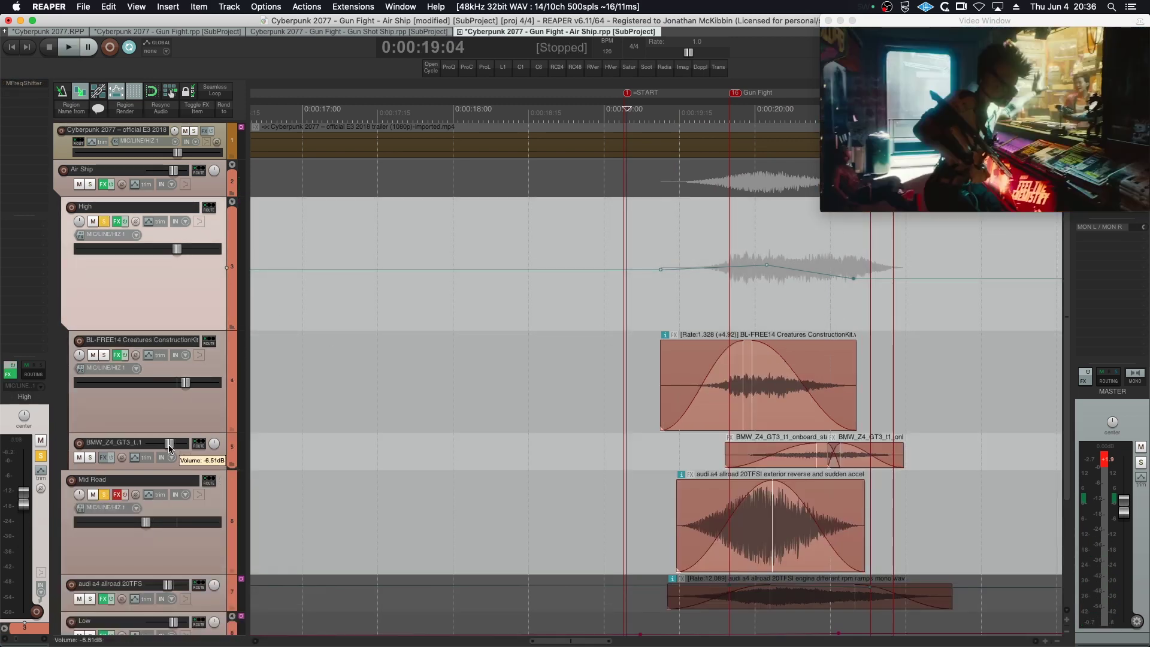
{"action": "key", "text": "space"}
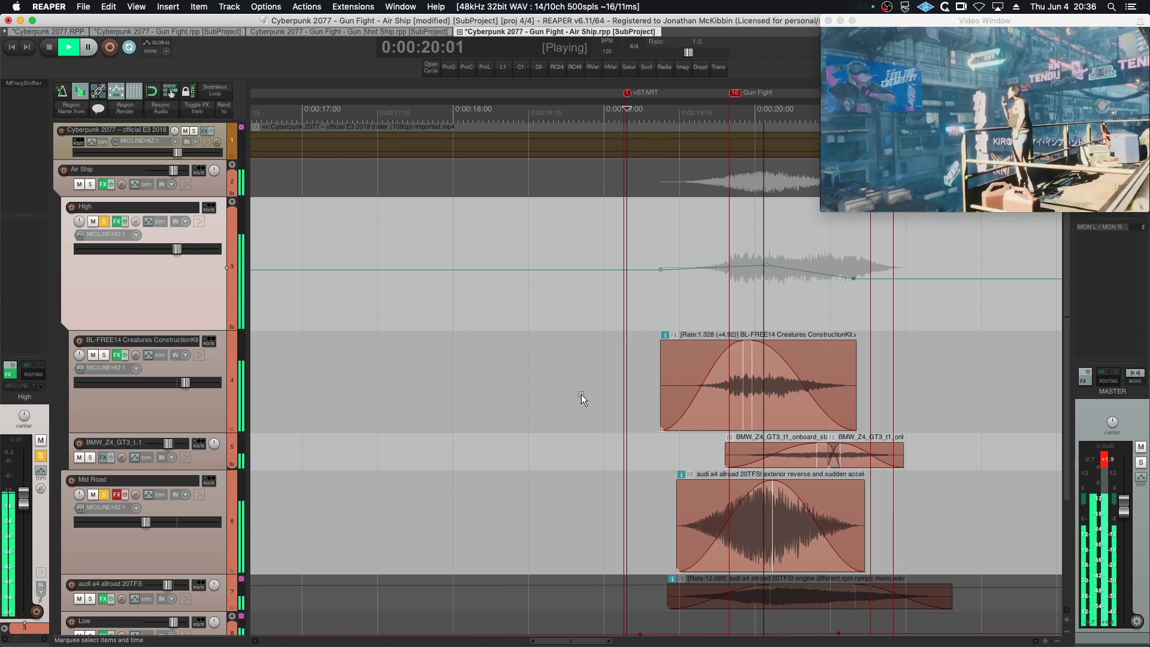
{"action": "left_click", "coordinate": [232, 203]}
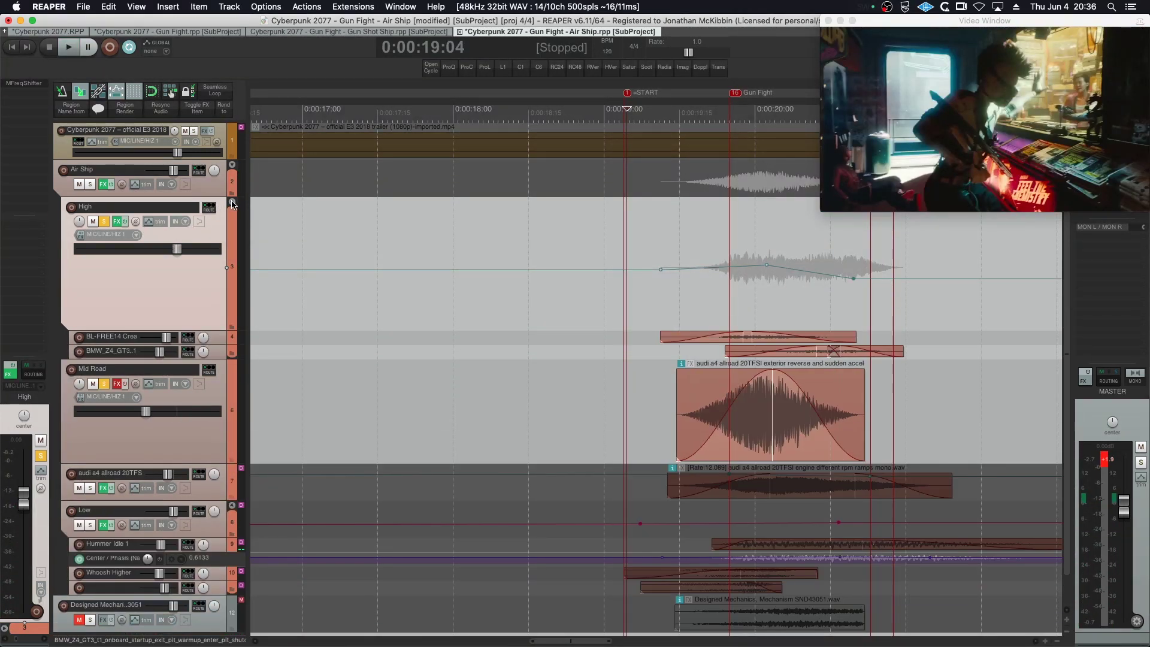
- Re-enable the Mid Road effects chain and look through its FabFilter Saturn and ProQ2 plug-ins, leaving both switched on
{"action": "left_click", "coordinate": [120, 384]}
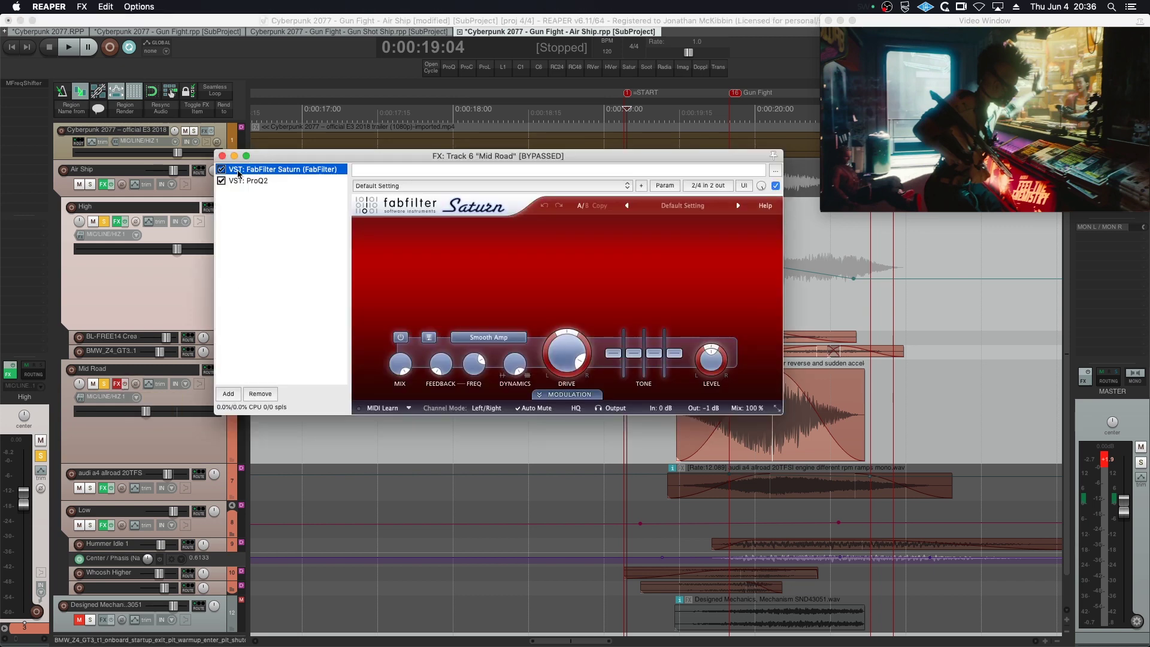
{"action": "left_click", "coordinate": [126, 384]}
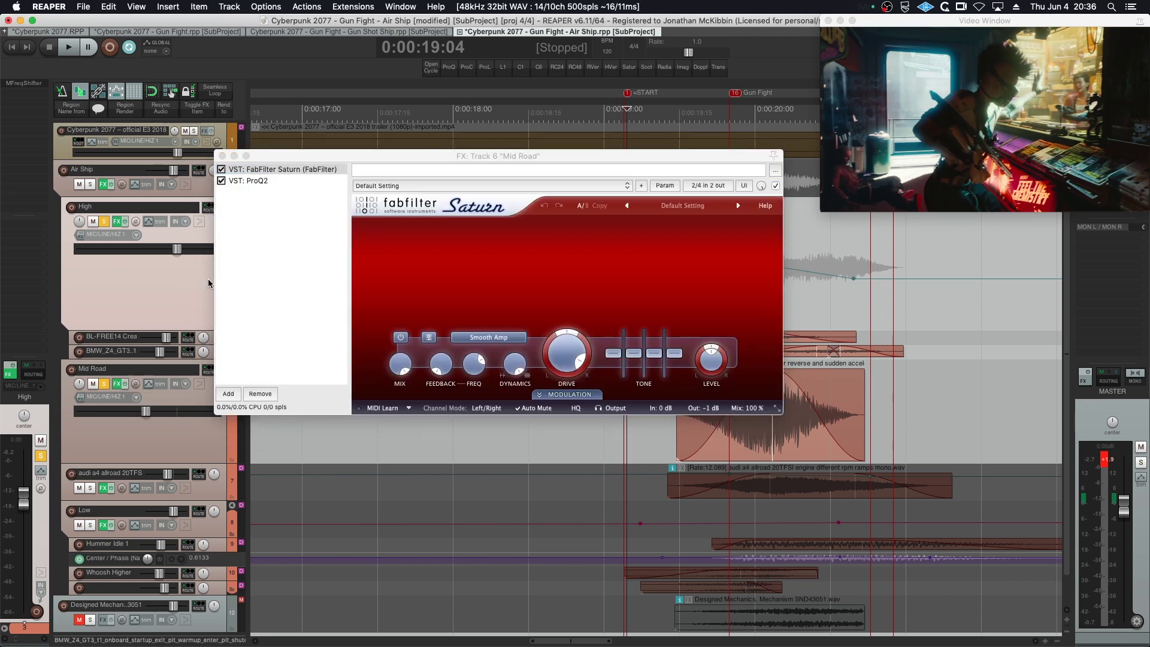
{"action": "left_click", "coordinate": [240, 181]}
{"action": "left_click", "coordinate": [269, 170]}
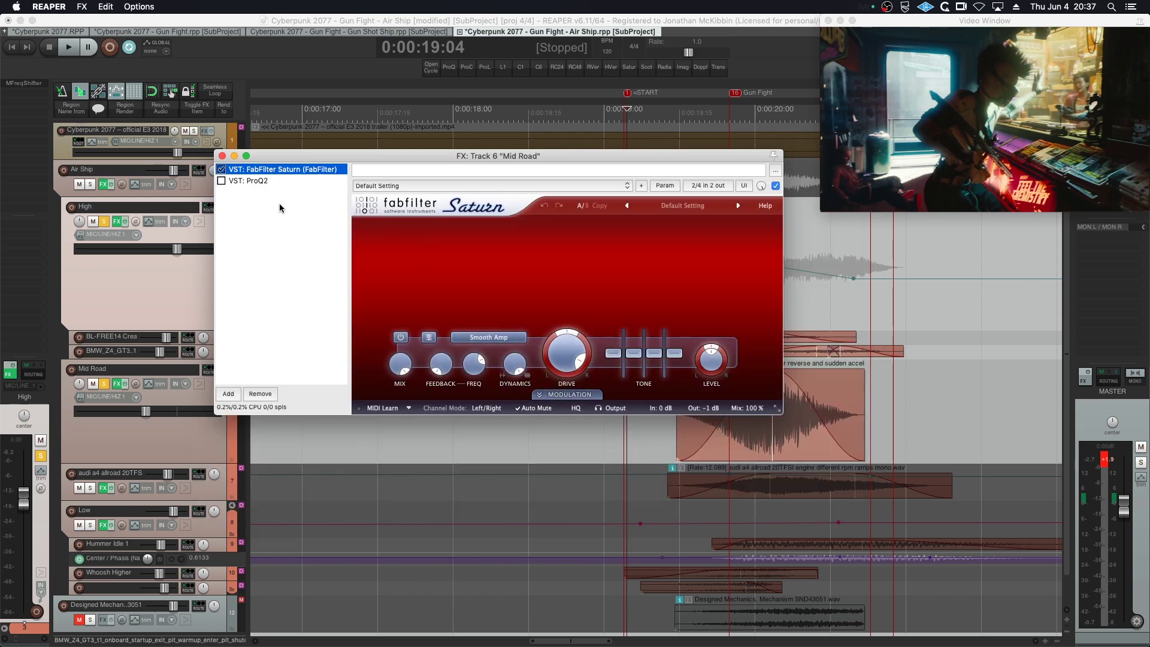
{"action": "left_click", "coordinate": [243, 181]}
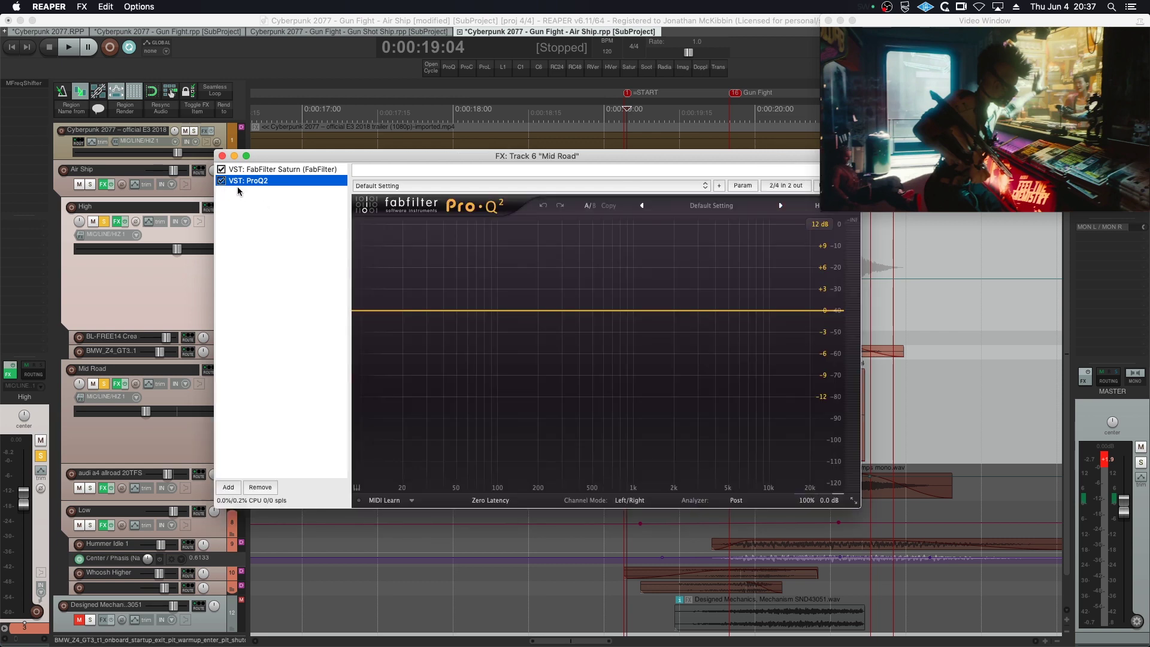
- Try shaping the high frequencies in the Mid Road ProQ2, discard the change, and close the effects window
{"action": "left_click_drag", "start_coordinate": [805, 312], "coordinate": [923, 437]}
{"action": "left_click", "coordinate": [822, 422]}
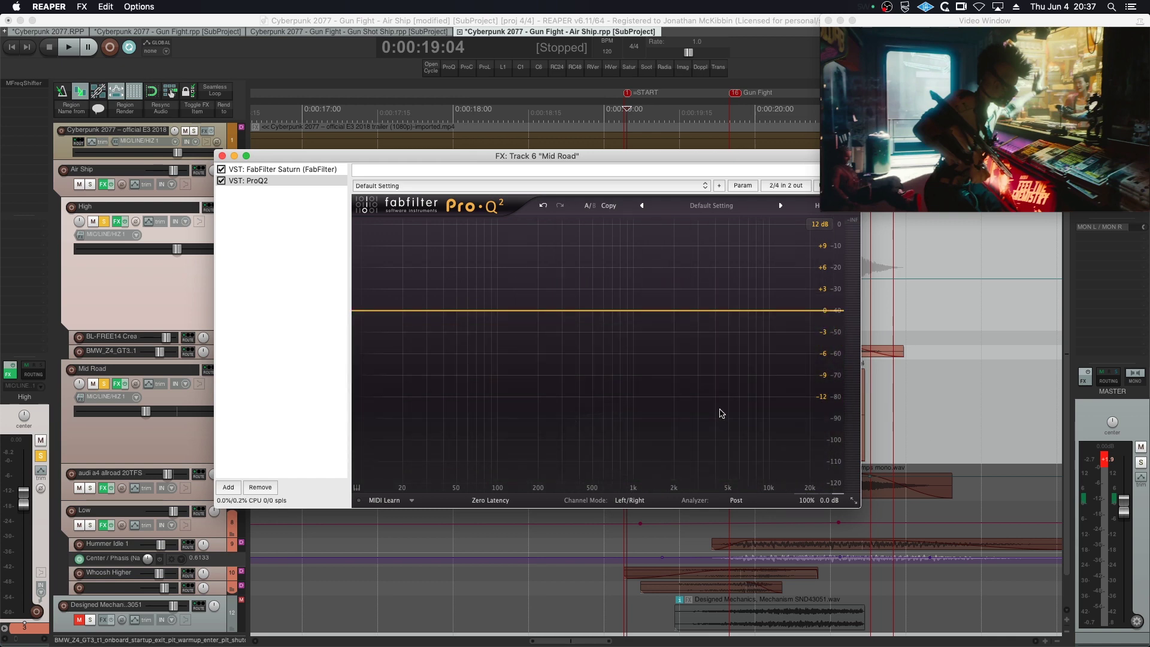
{"action": "left_click", "coordinate": [222, 155]}
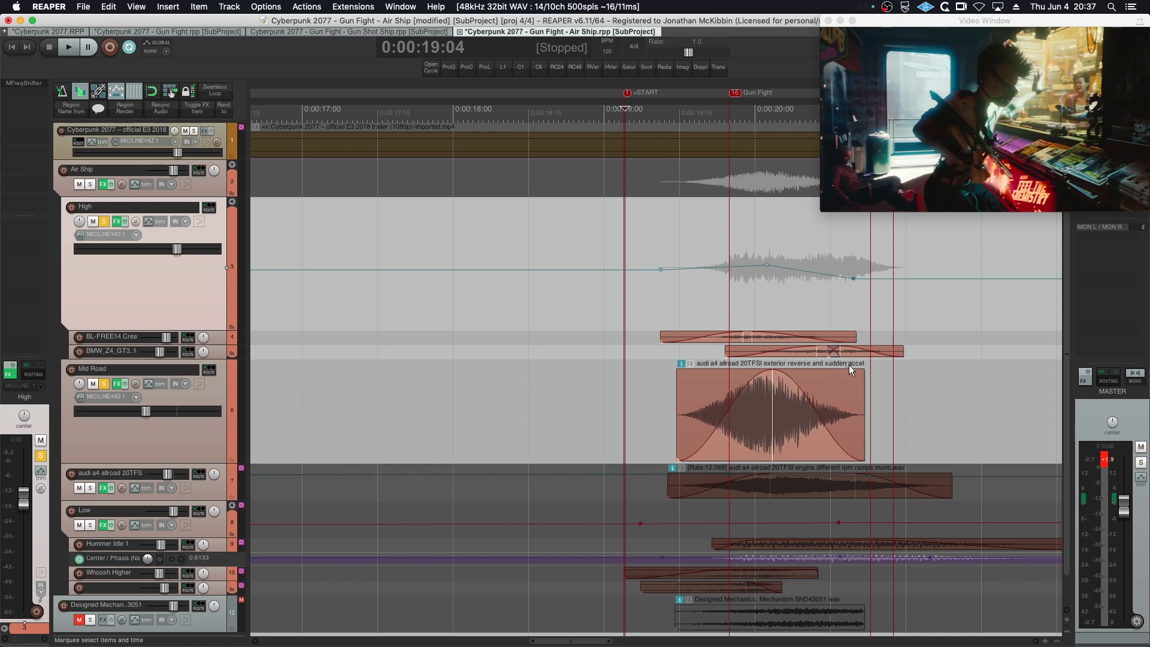
- Play High and Mid Road together, clear the High solo, and replay Mid Road alone with its effects active
{"action": "key", "text": "space"}
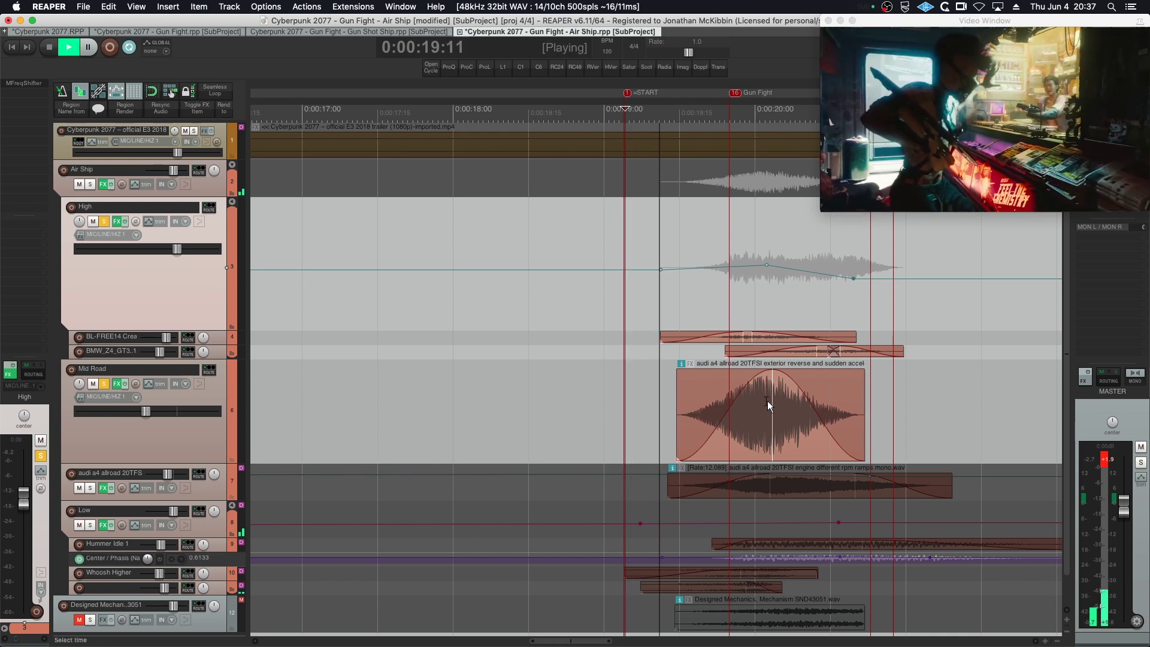
{"action": "key", "text": "space"}
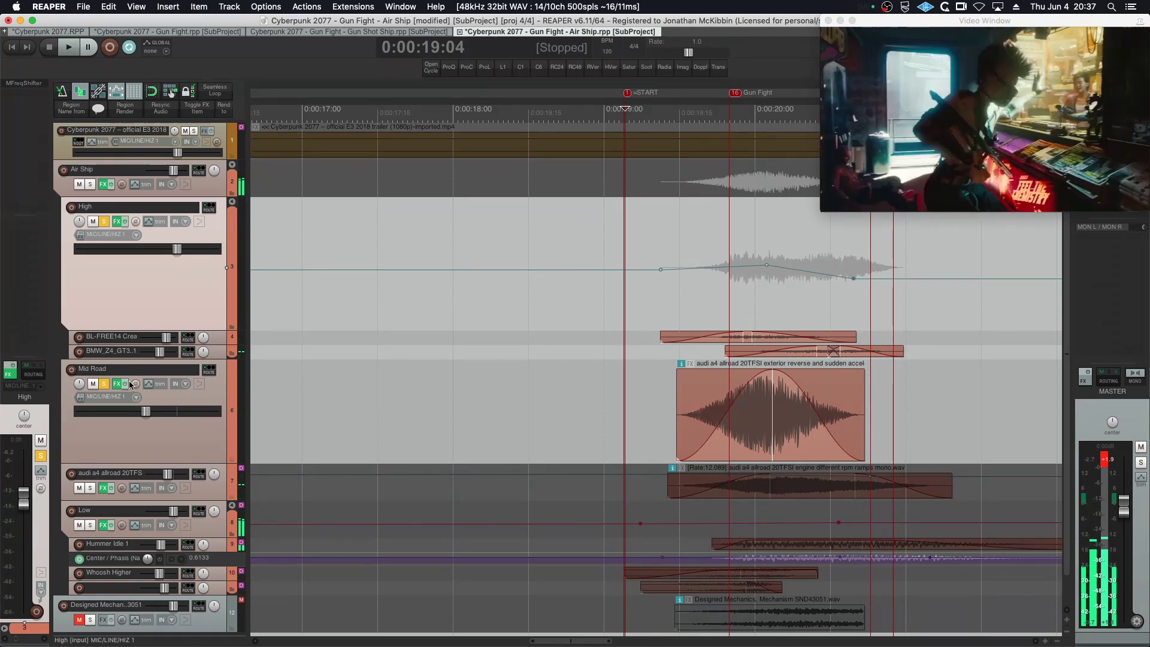
{"action": "left_click", "coordinate": [106, 386]}
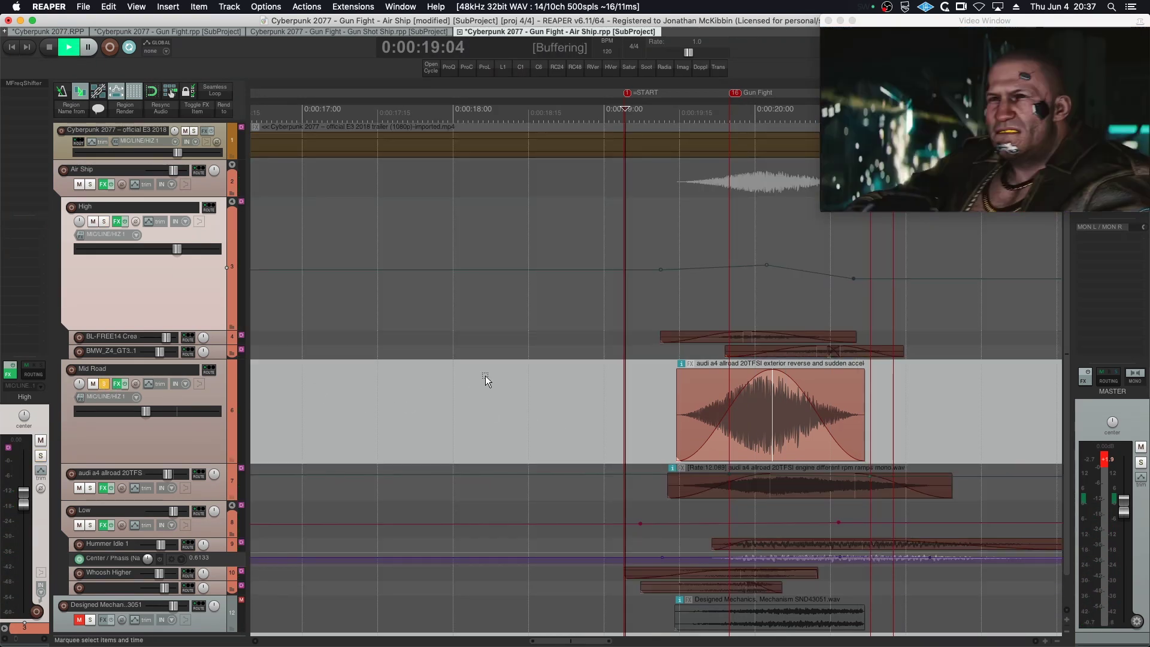
{"action": "key", "text": "space"}
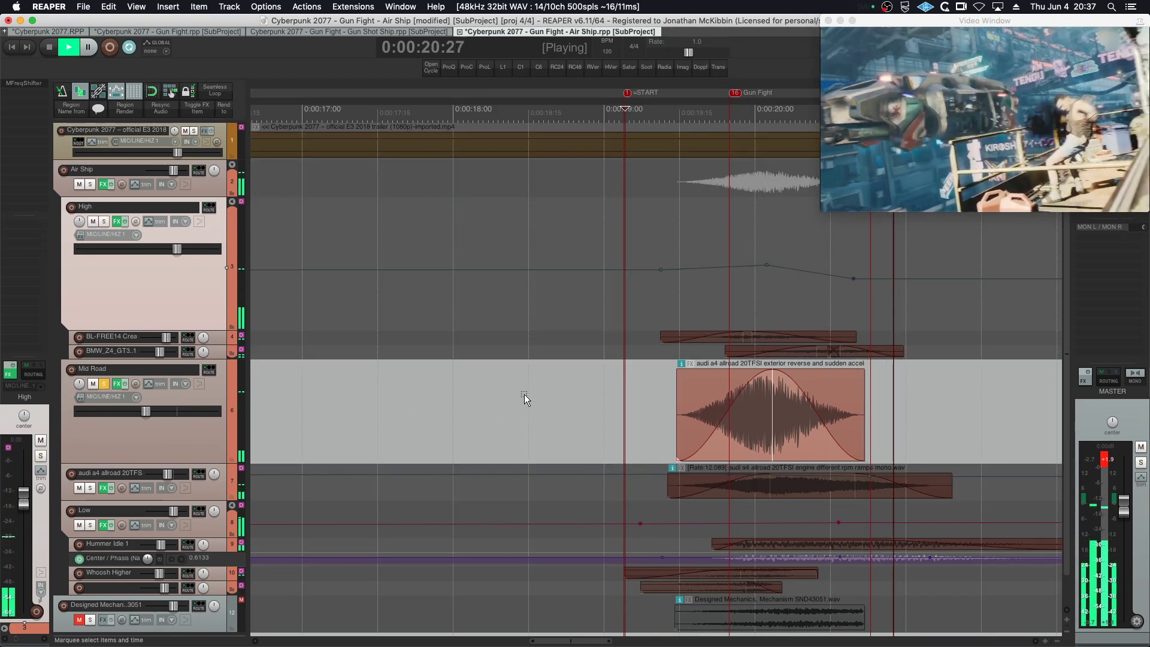
{"action": "key", "text": "space"}
{"action": "key", "text": "space"}
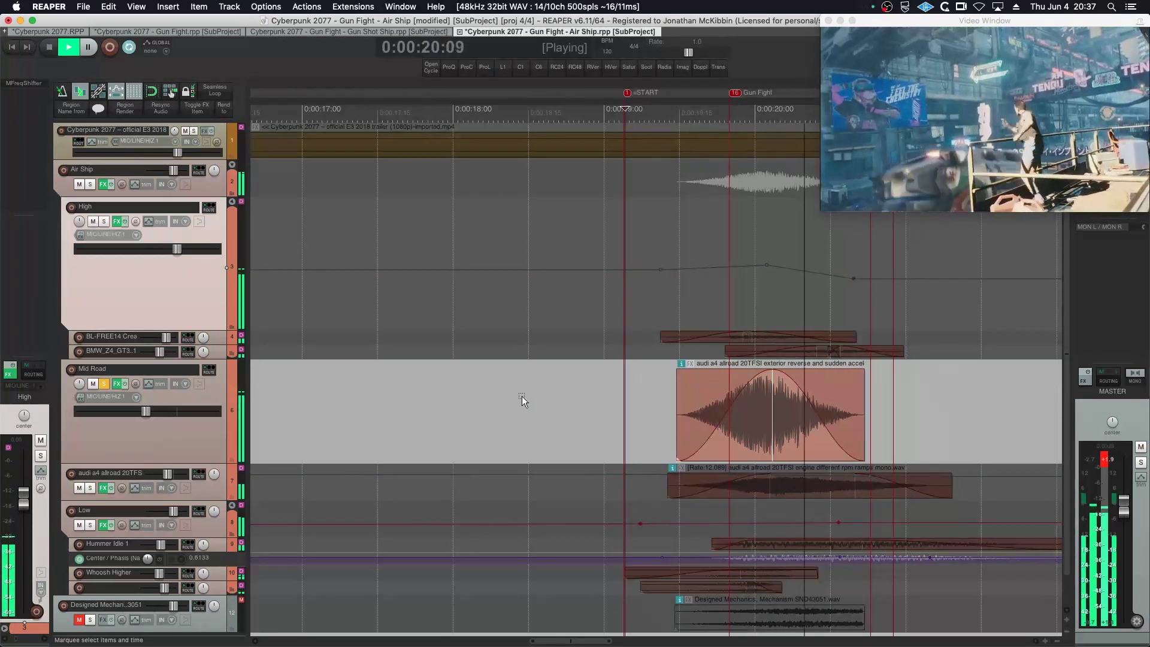
{"action": "key", "text": "space"}
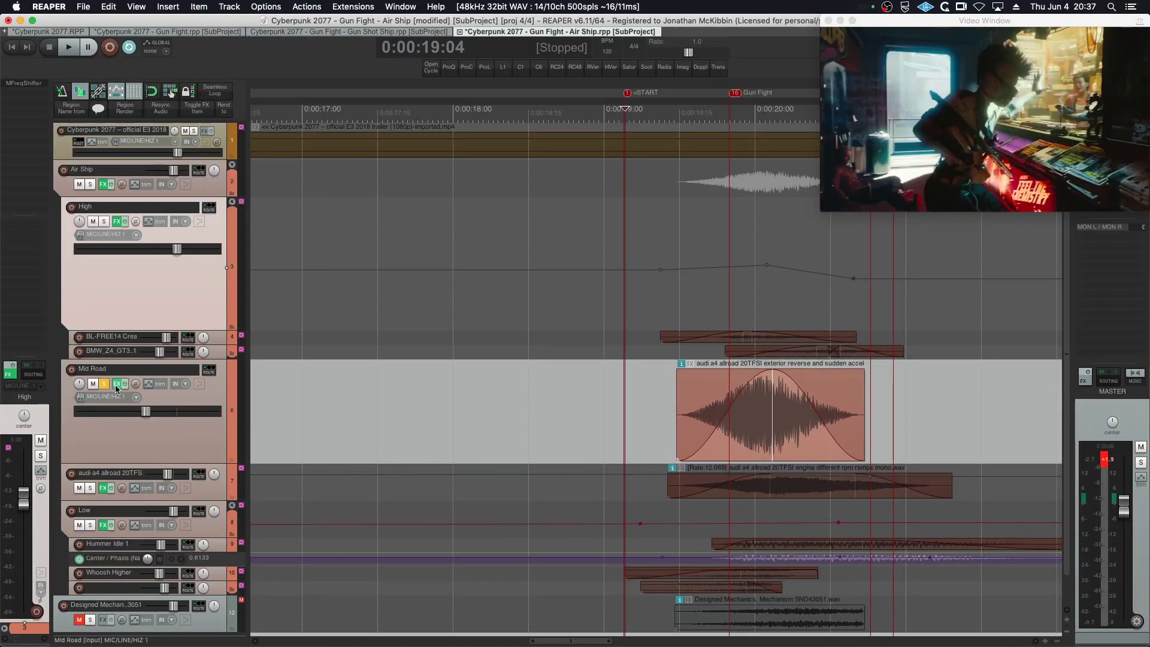
{"action": "left_click", "coordinate": [117, 385]}
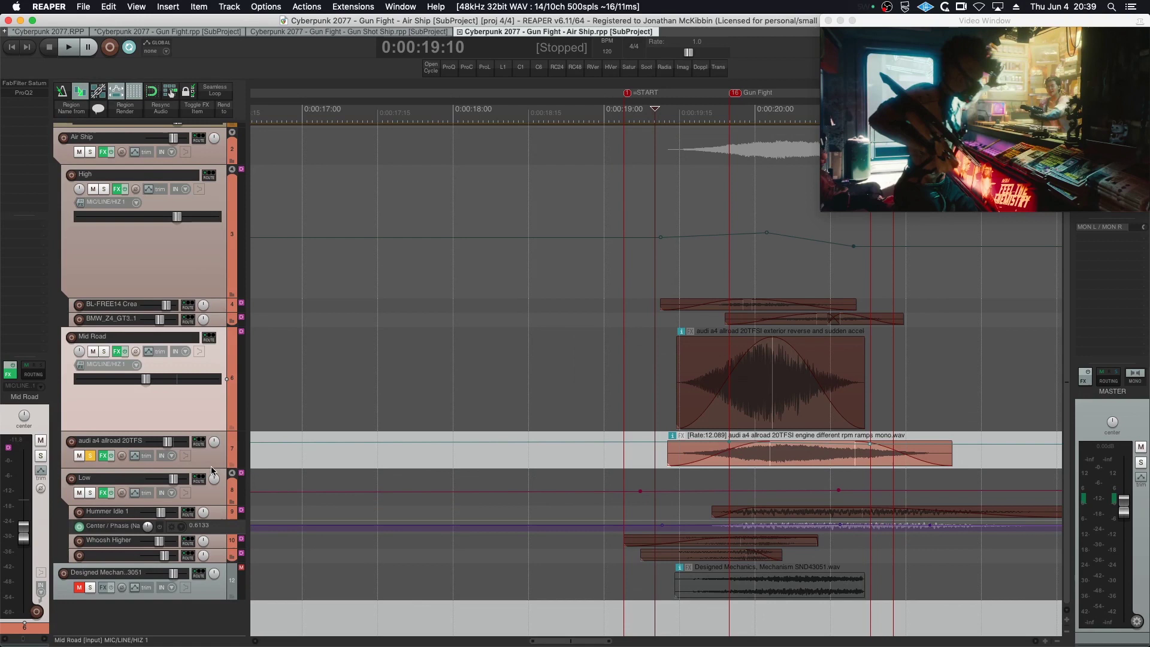
- Enlarge the audi a4 allroad engine track, bypass its effects chain, and play its soloed item from just before it starts
{"action": "left_click_drag", "start_coordinate": [212, 469], "coordinate": [208, 533]}
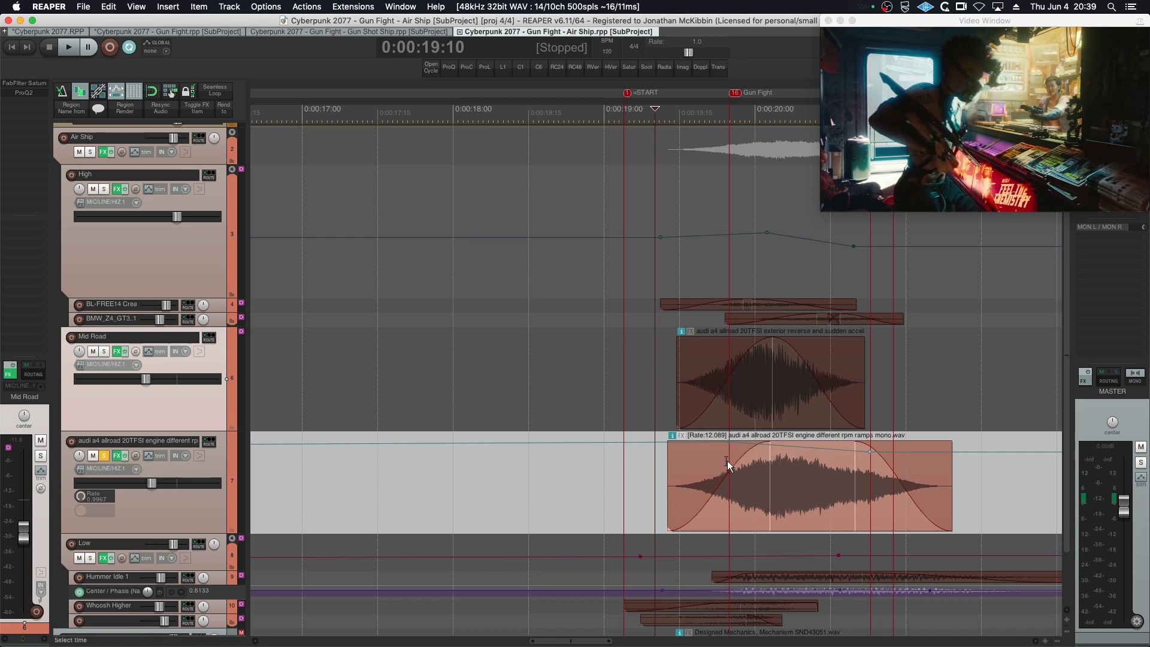
{"action": "left_click", "coordinate": [125, 459]}
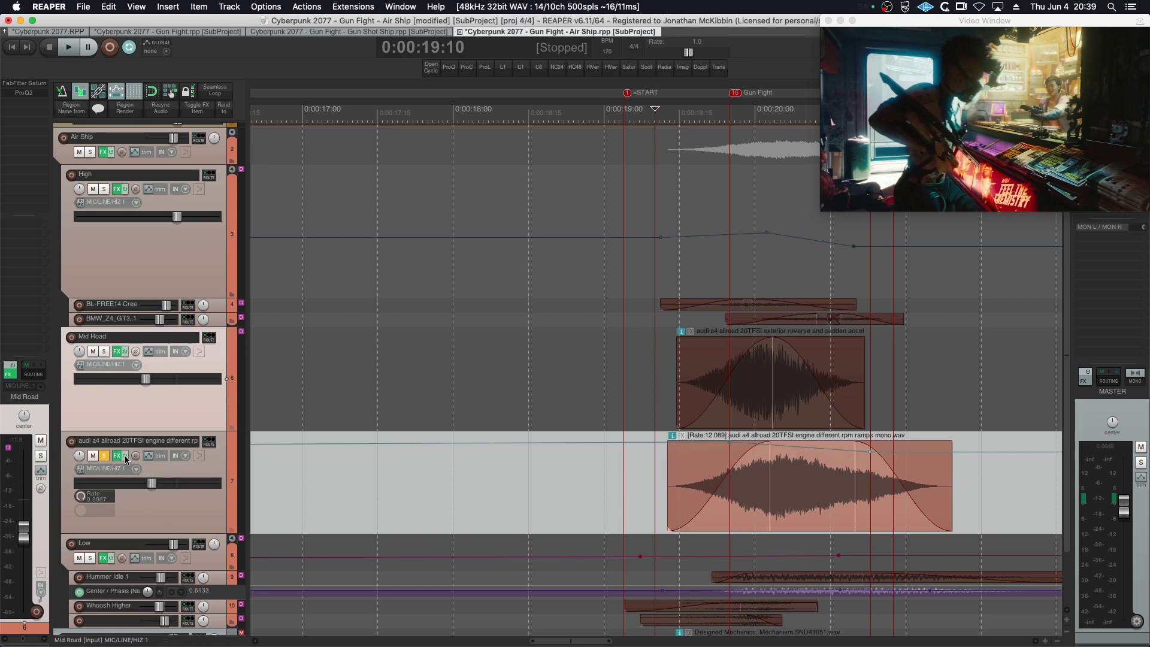
{"action": "left_click", "coordinate": [656, 477]}
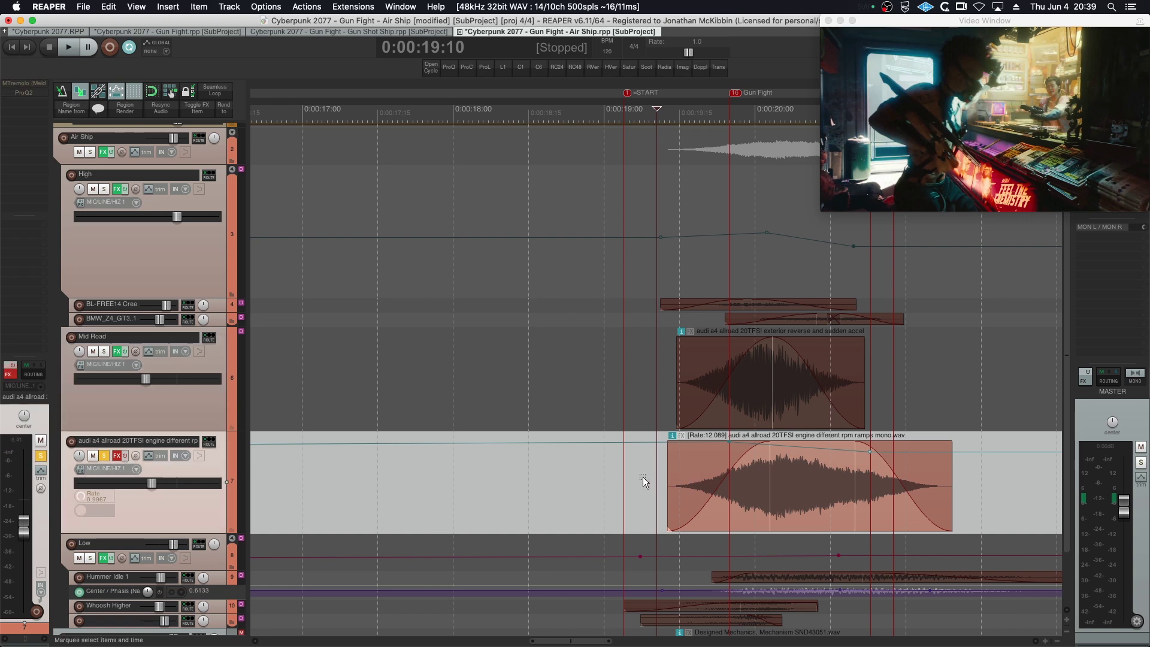
{"action": "key", "text": "space"}
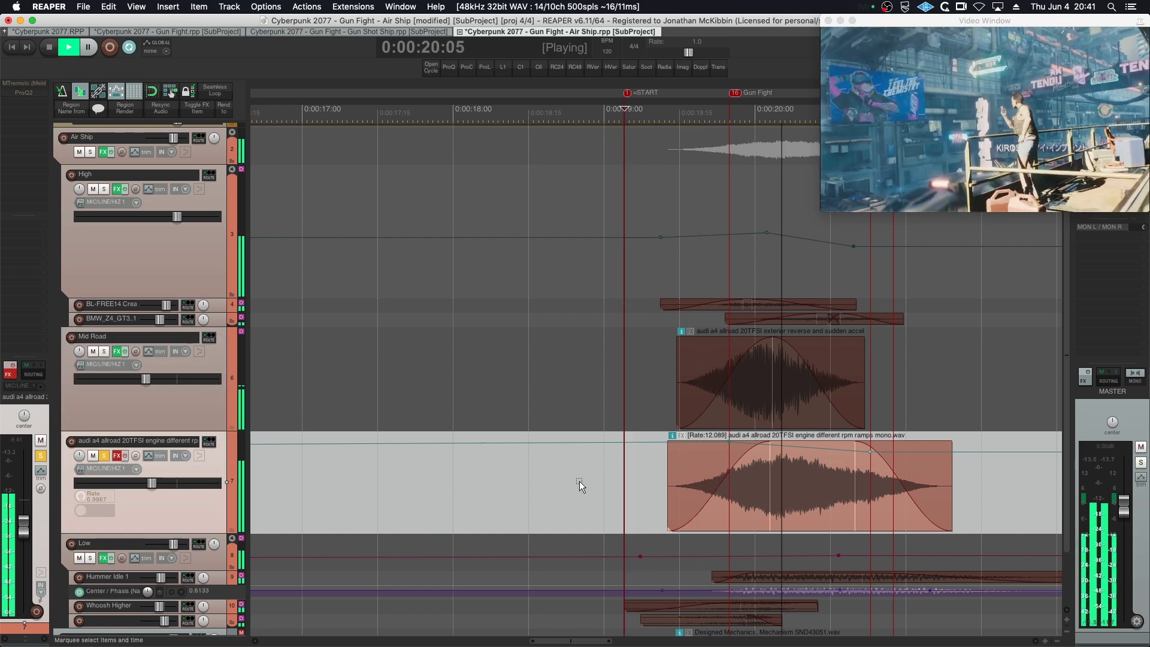
{"action": "key", "text": "space"}
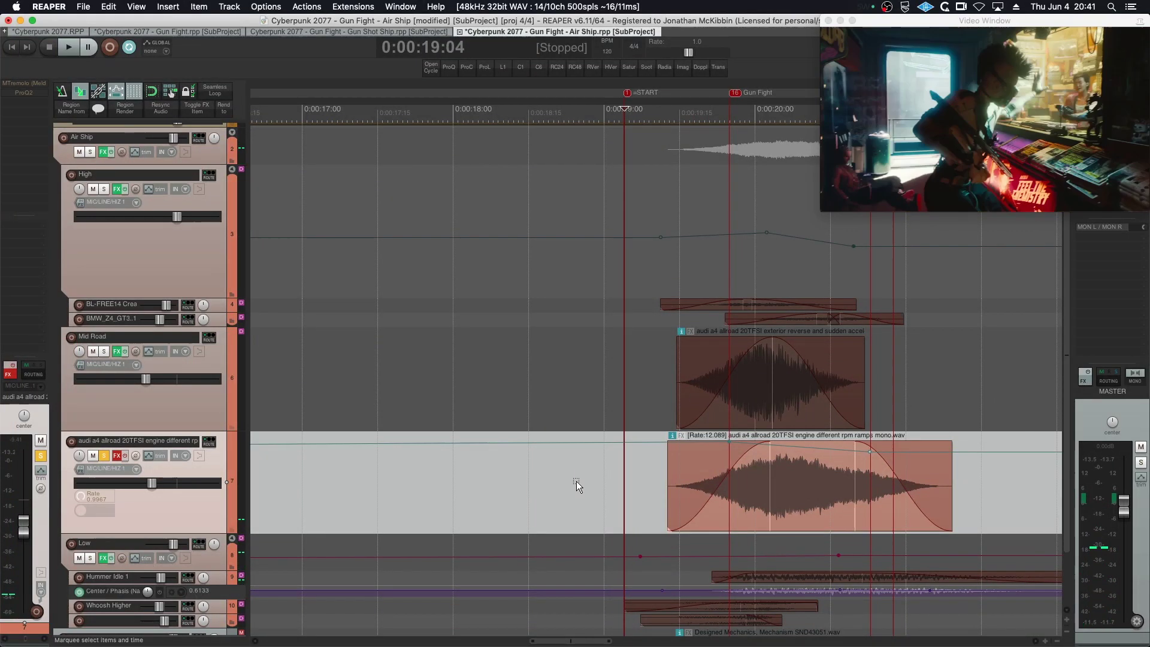
- Solo the Mid Road track and clear the solo on the audi a4 allroad engine track
{"action": "left_click", "coordinate": [106, 355], "text": "shift"}
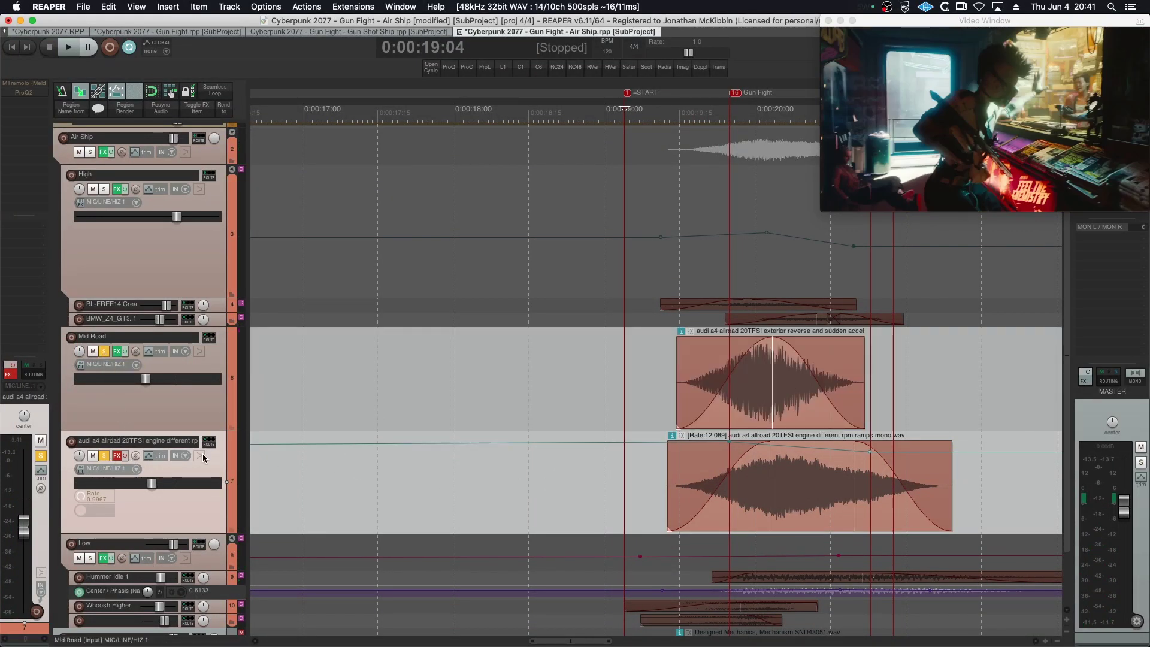
{"action": "left_click", "coordinate": [104, 460]}
{"action": "left_click", "coordinate": [400, 419]}
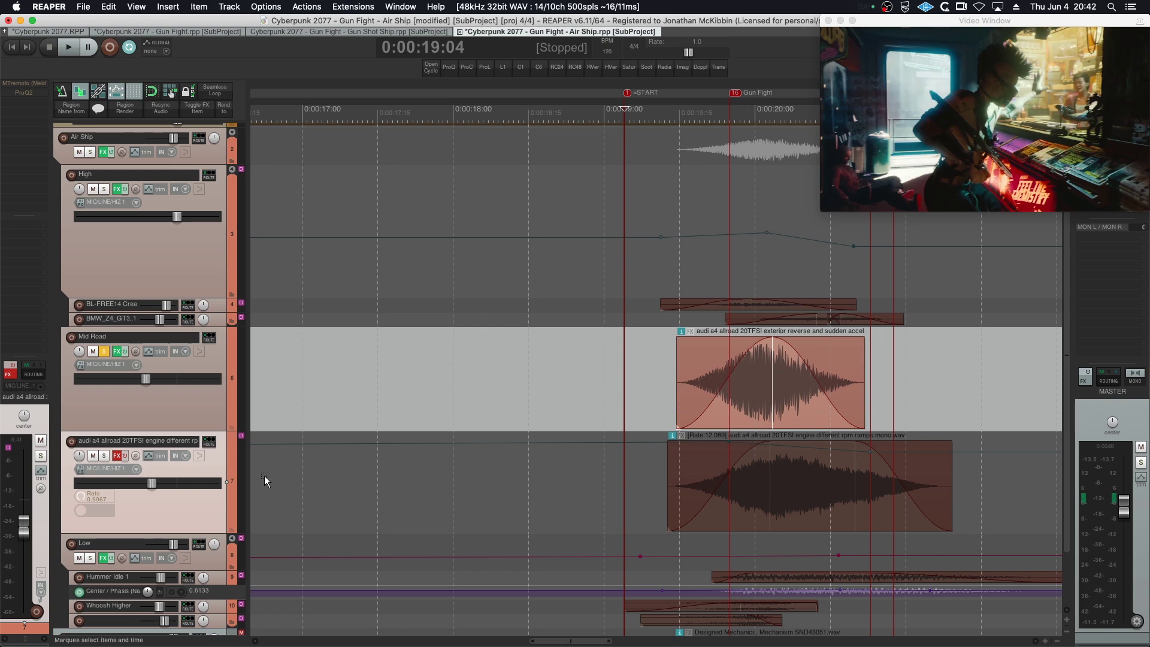
- Open the Mid Road effects chain and examine the frequency spectrum in ProQ2 during playback
{"action": "left_click", "coordinate": [116, 351]}
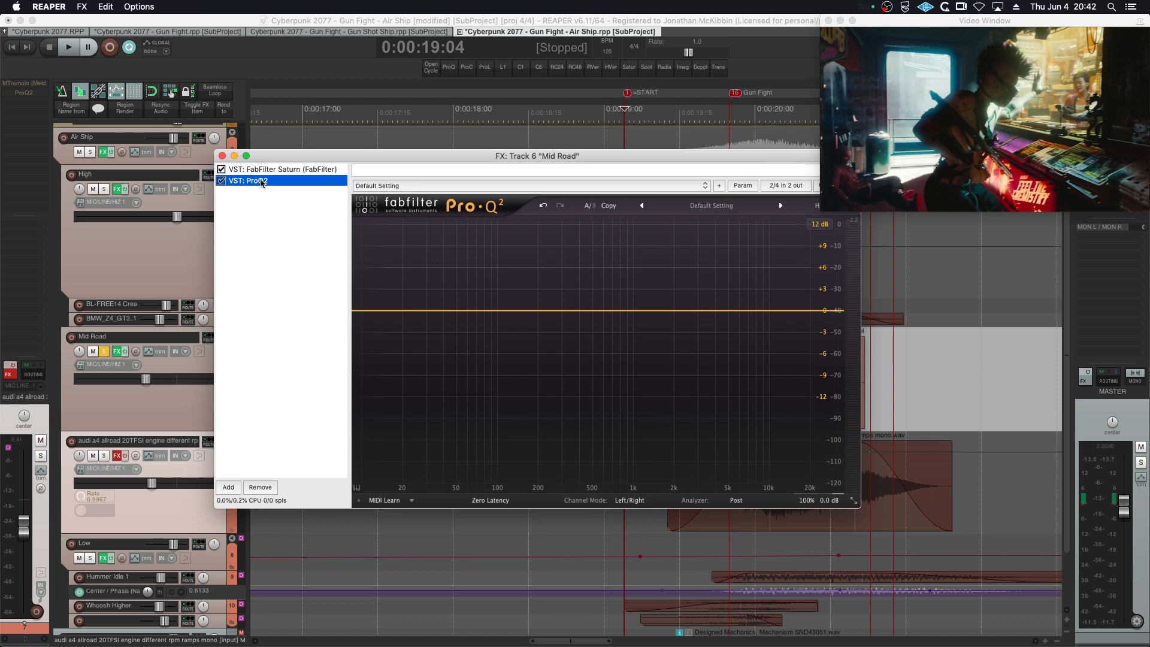
{"action": "key", "text": "space"}
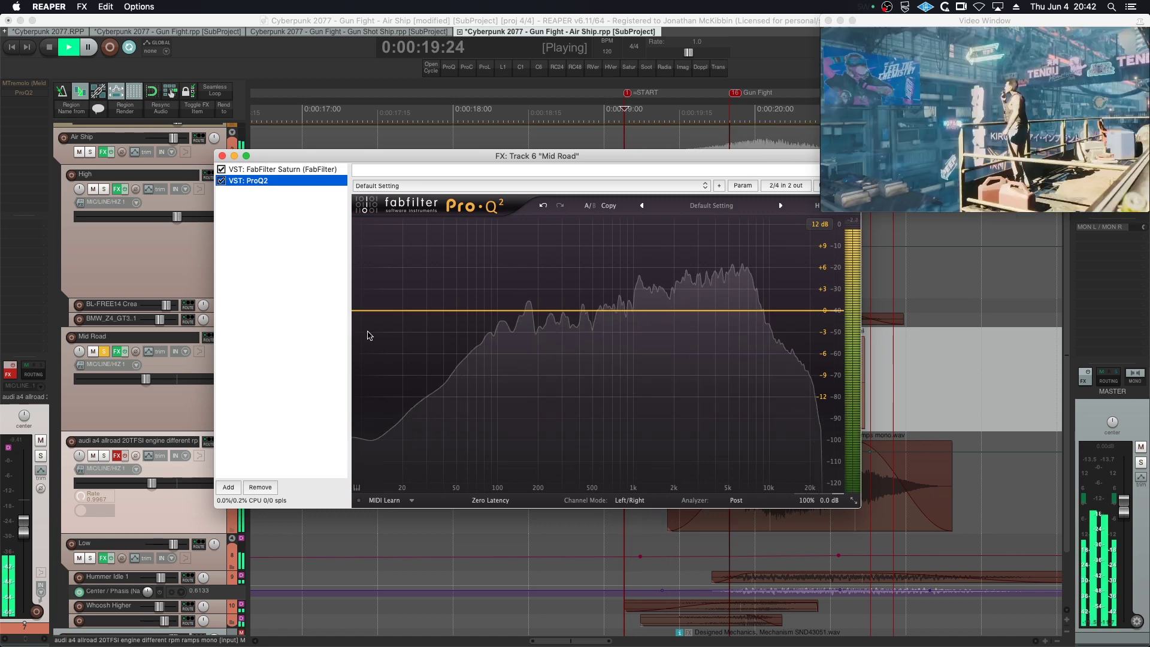
{"action": "key", "text": "space"}
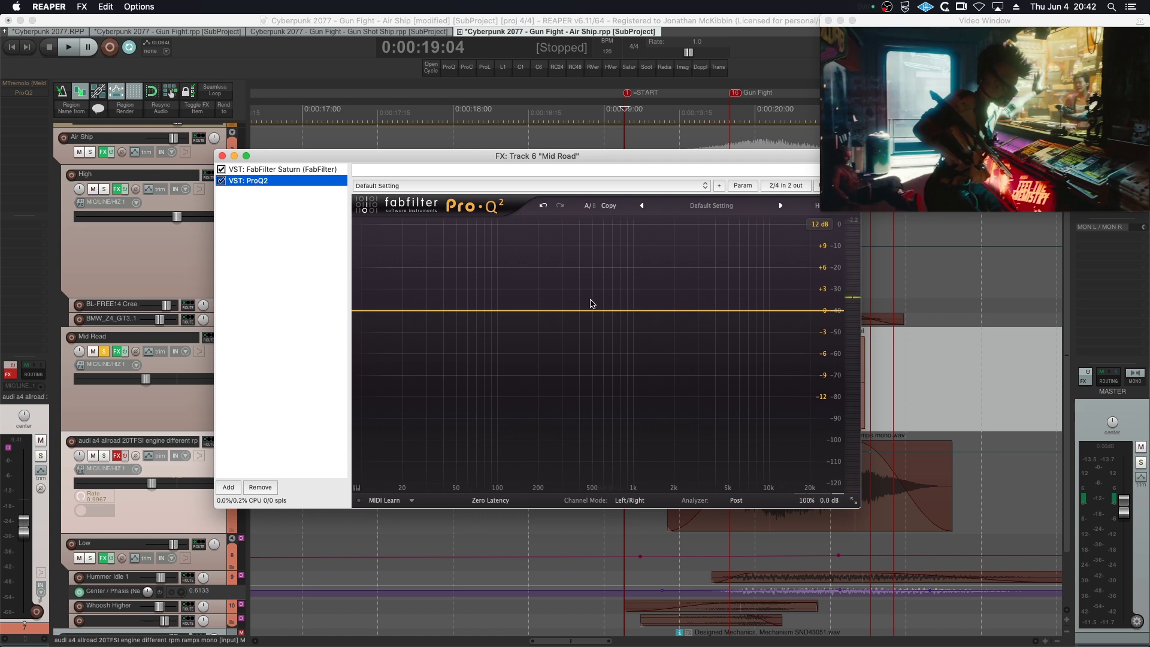
- Try ProQ2 bell boosts at about 20.9 kHz and 252 Hz on Mid Road, remove both bands, and close the effects window
{"action": "left_click_drag", "start_coordinate": [621, 311], "coordinate": [811, 234]}
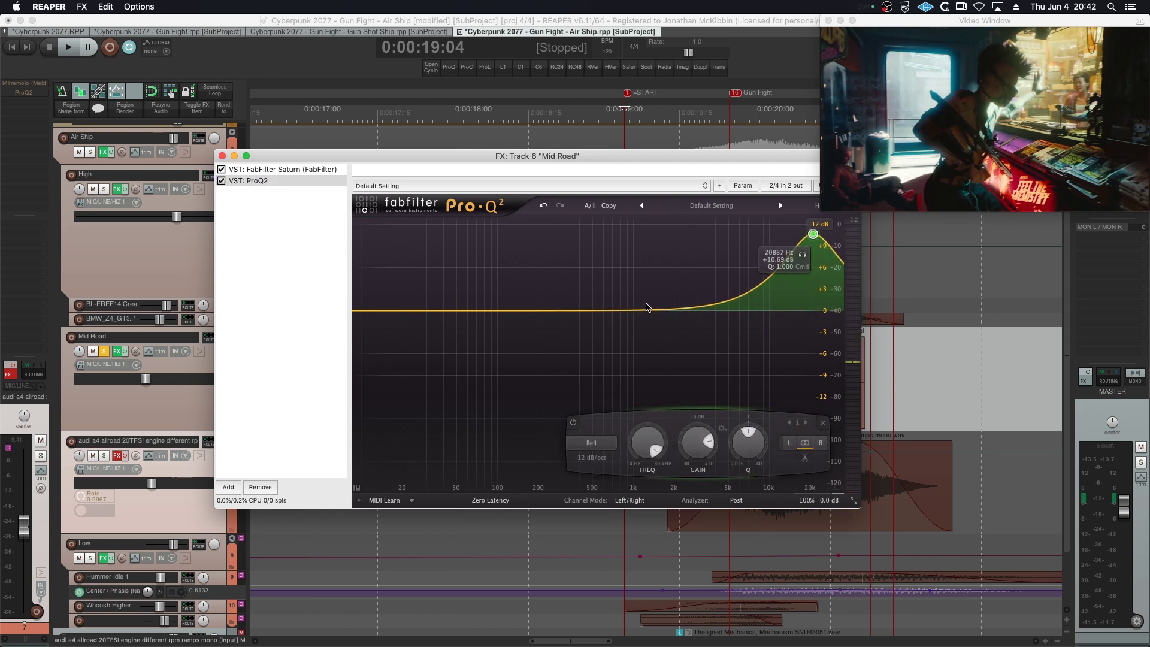
{"action": "left_click_drag", "start_coordinate": [646, 310], "coordinate": [551, 264]}
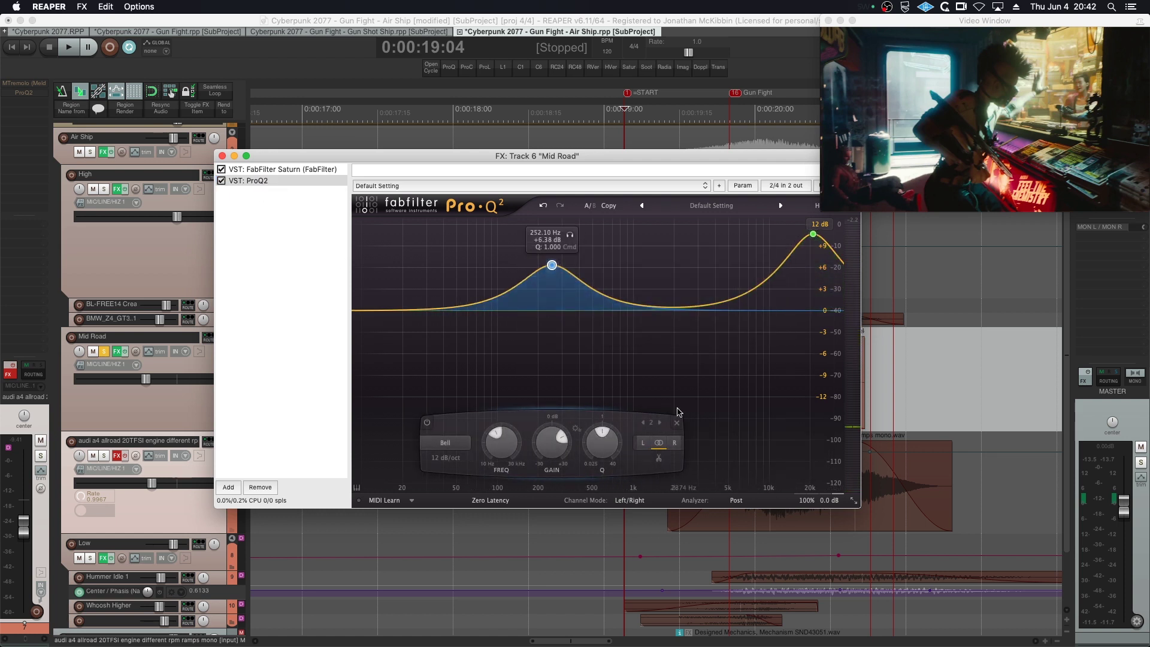
{"action": "left_click", "coordinate": [677, 422]}
{"action": "left_click", "coordinate": [823, 424]}
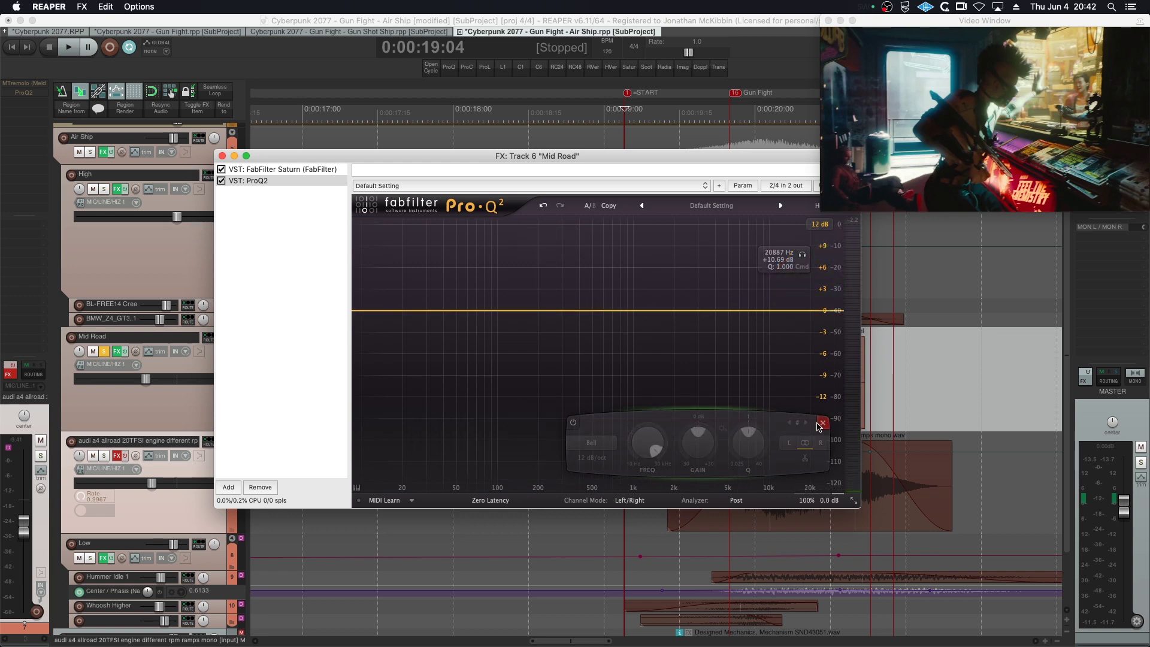
{"action": "left_click", "coordinate": [222, 156]}
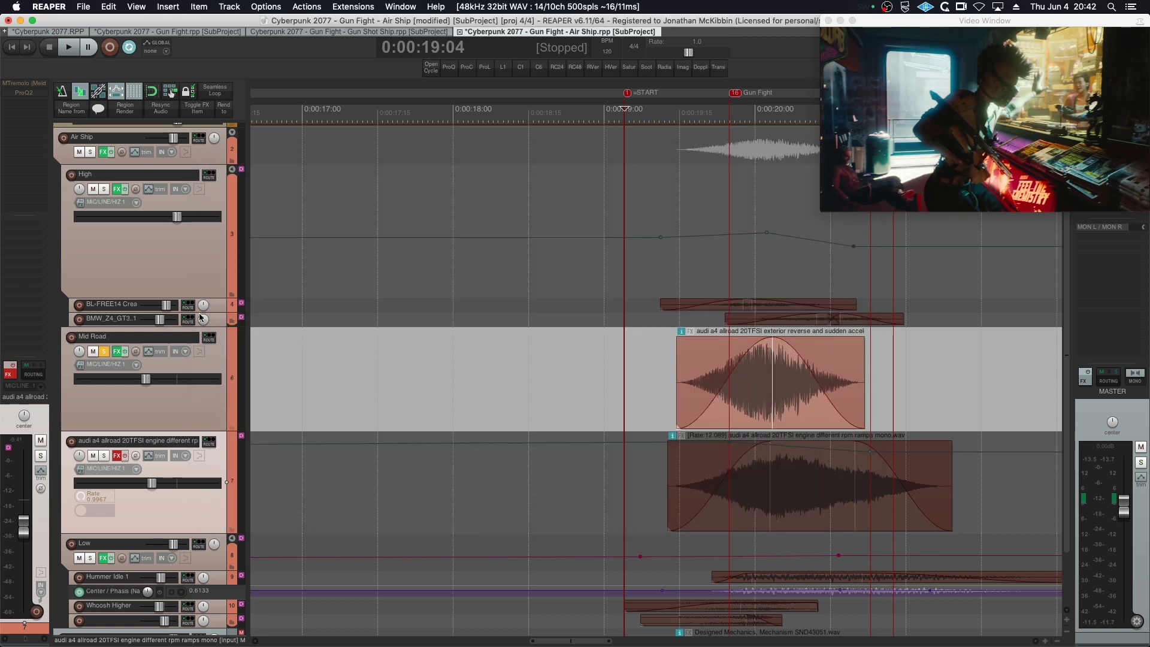
- Play the soloed Mid Road layer with its effects bypassed, and re-enable its effects chain
{"action": "left_click", "coordinate": [124, 352]}
{"action": "key", "text": "space"}
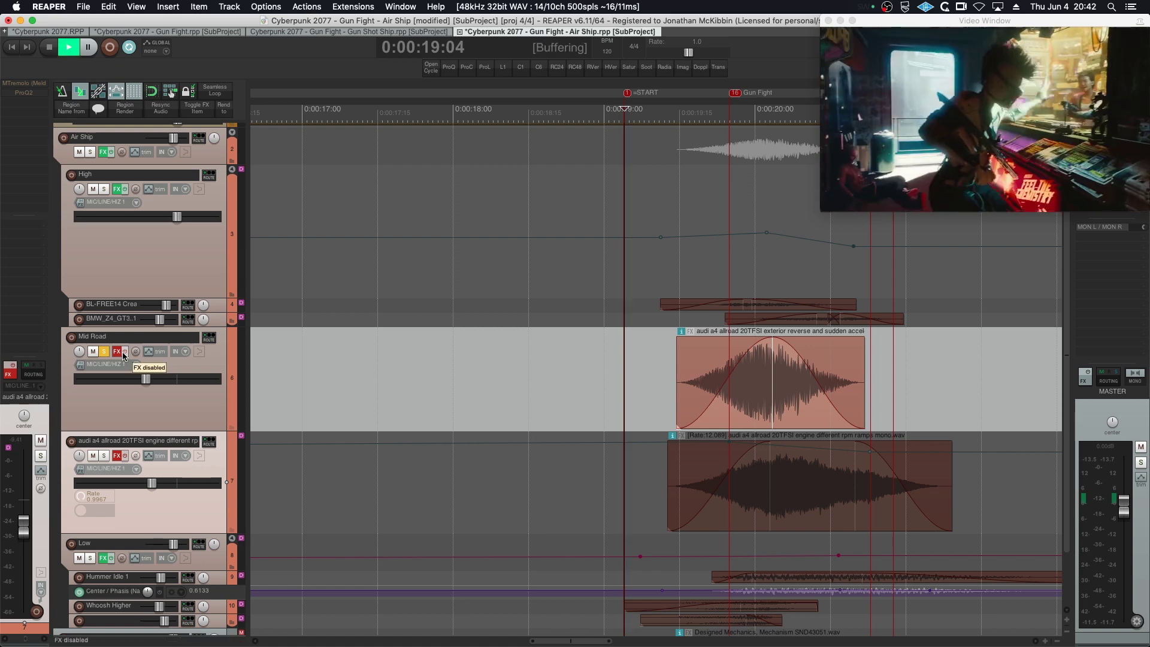
{"action": "left_click", "coordinate": [124, 352]}
{"action": "key", "text": "space"}
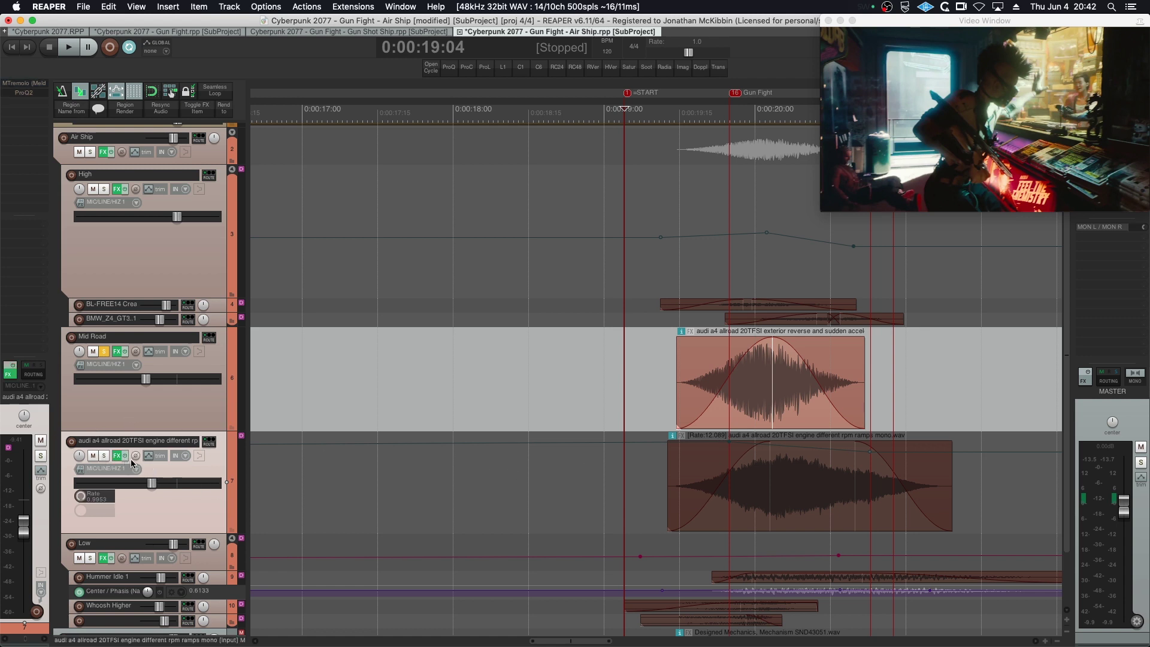
- Play Mid Road with and without the effects-bypassed audi a4 allroad engine track, ending with only the audi track soloed
{"action": "left_click", "coordinate": [103, 457]}
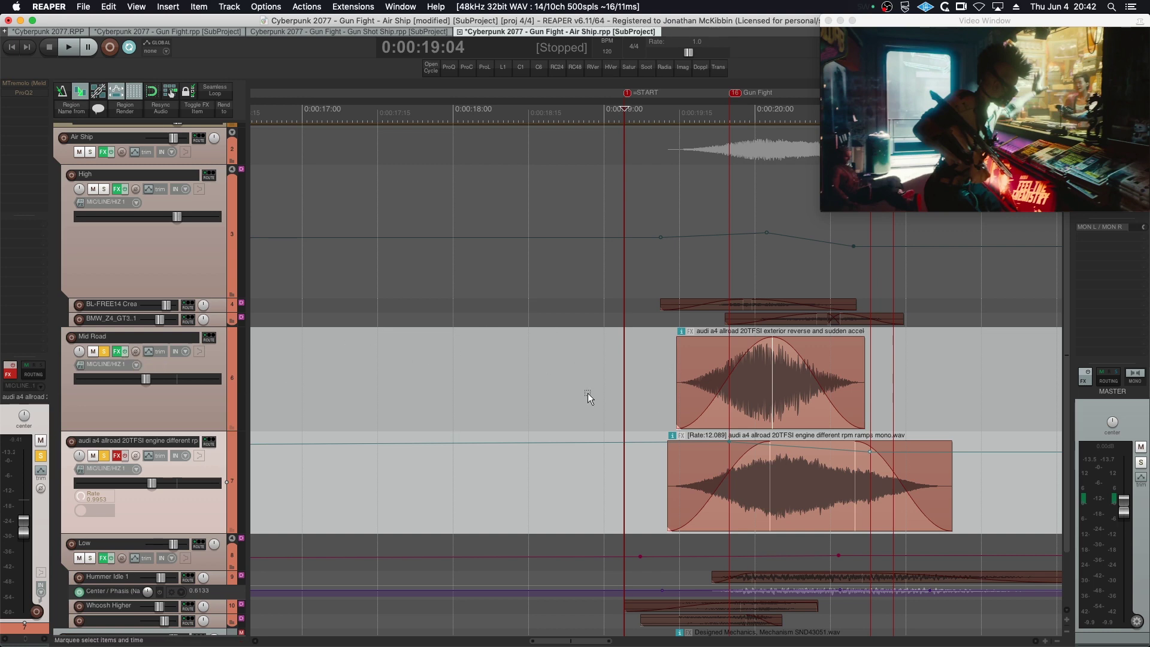
{"action": "key", "text": "space"}
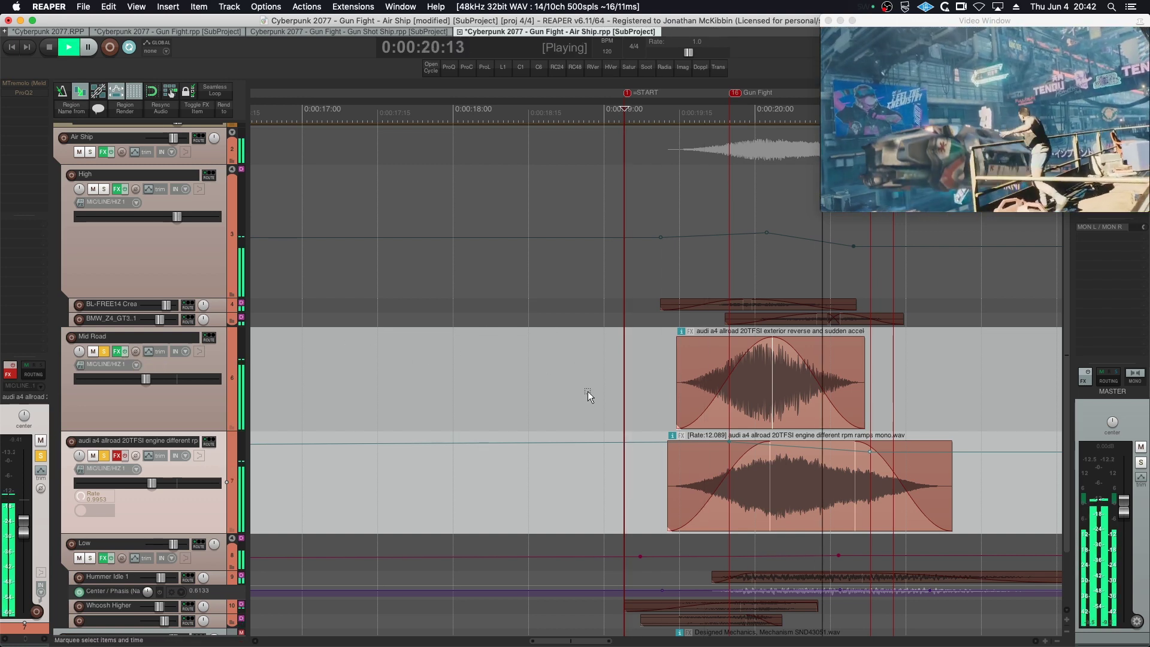
{"action": "key", "text": "space"}
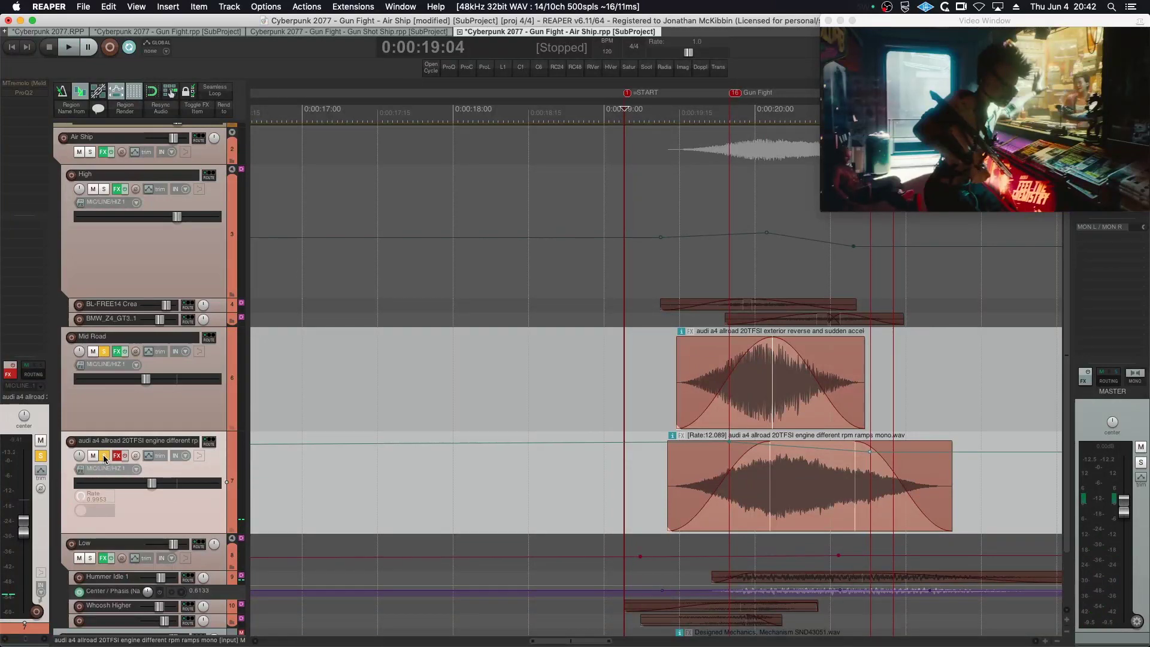
{"action": "left_click", "coordinate": [104, 458]}
{"action": "key", "text": "space"}
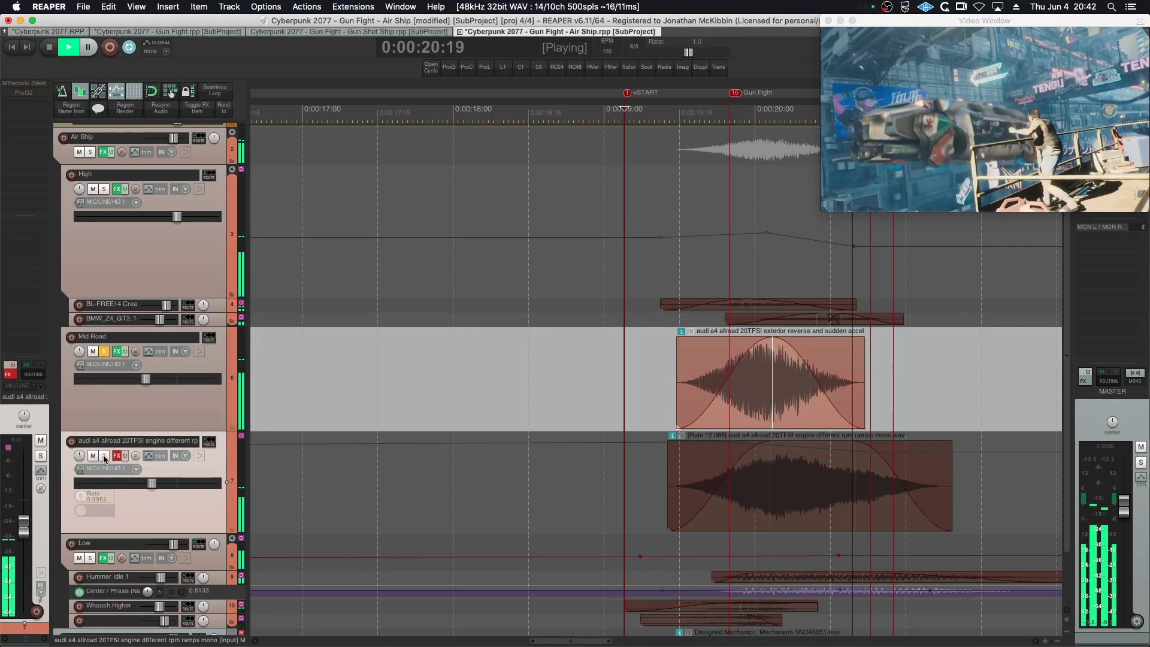
{"action": "key", "text": "space"}
{"action": "left_click", "coordinate": [104, 459]}
{"action": "key", "text": "space"}
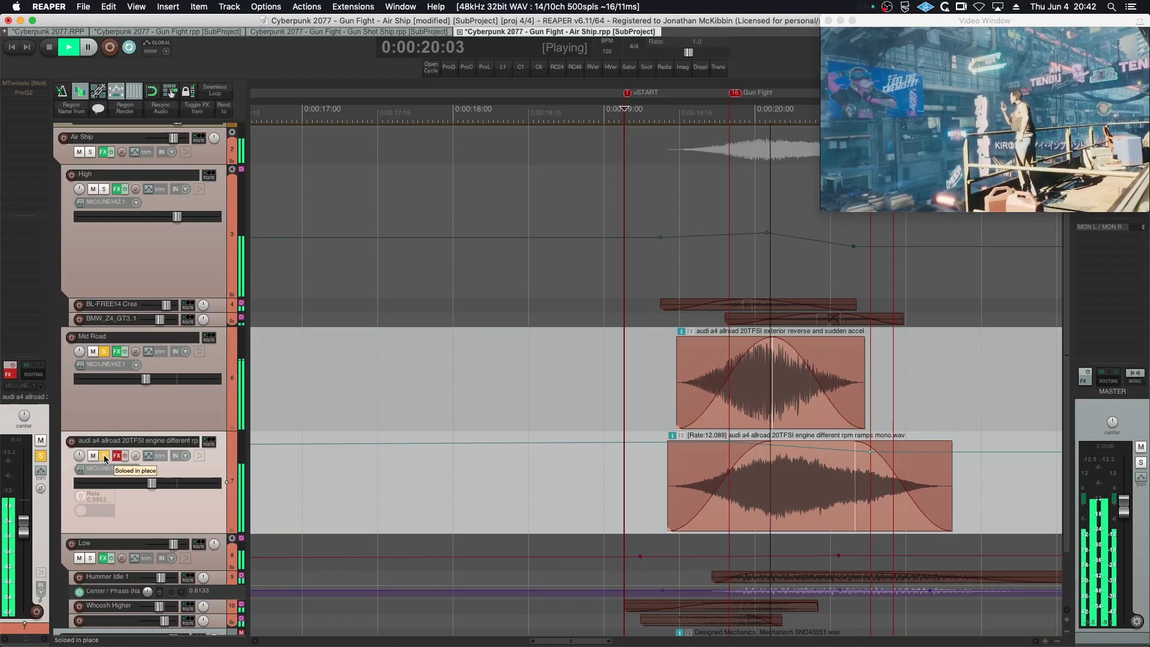
{"action": "key", "text": "space"}
{"action": "left_click", "coordinate": [104, 352]}
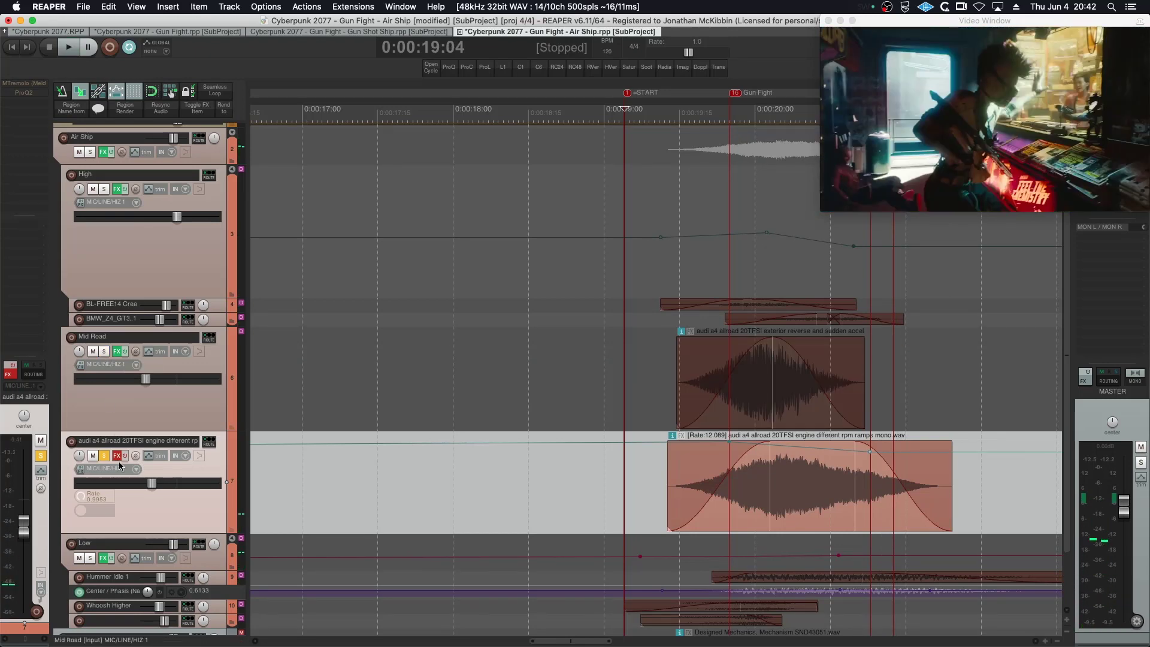
- Stretch the audi a4 allroad engine item out to its normal playback rate and play the slowed recording
{"action": "scroll", "coordinate": [673, 479], "scroll_direction": "down", "scroll_amount": 5}
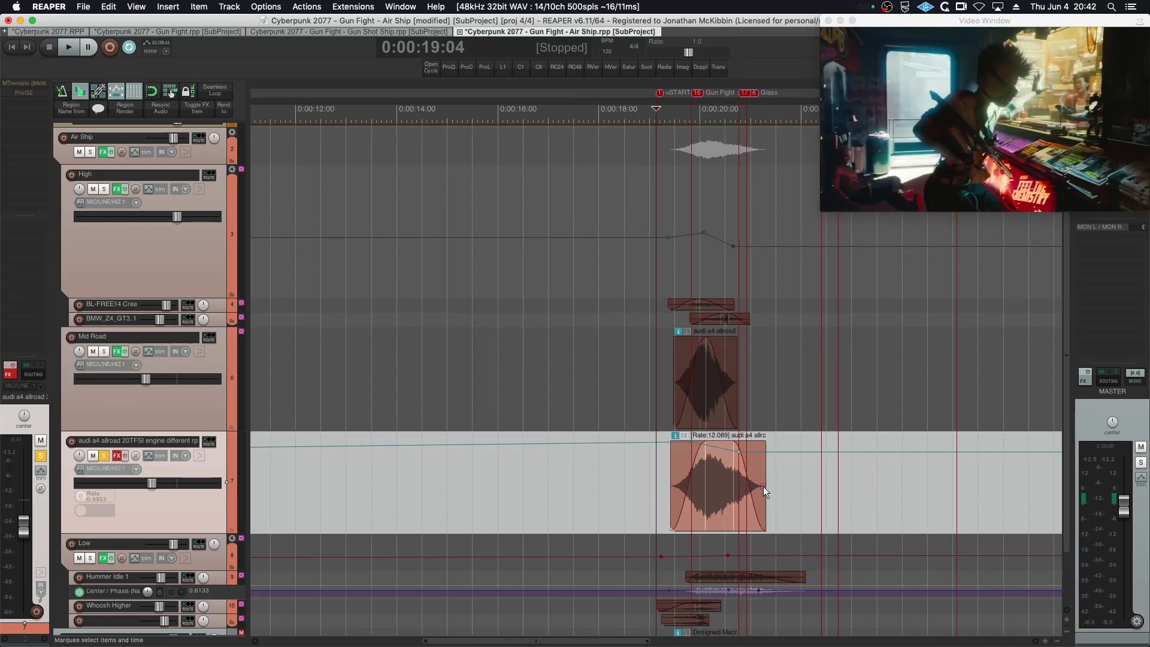
{"action": "left_click_drag", "start_coordinate": [764, 485], "coordinate": [1045, 484]}
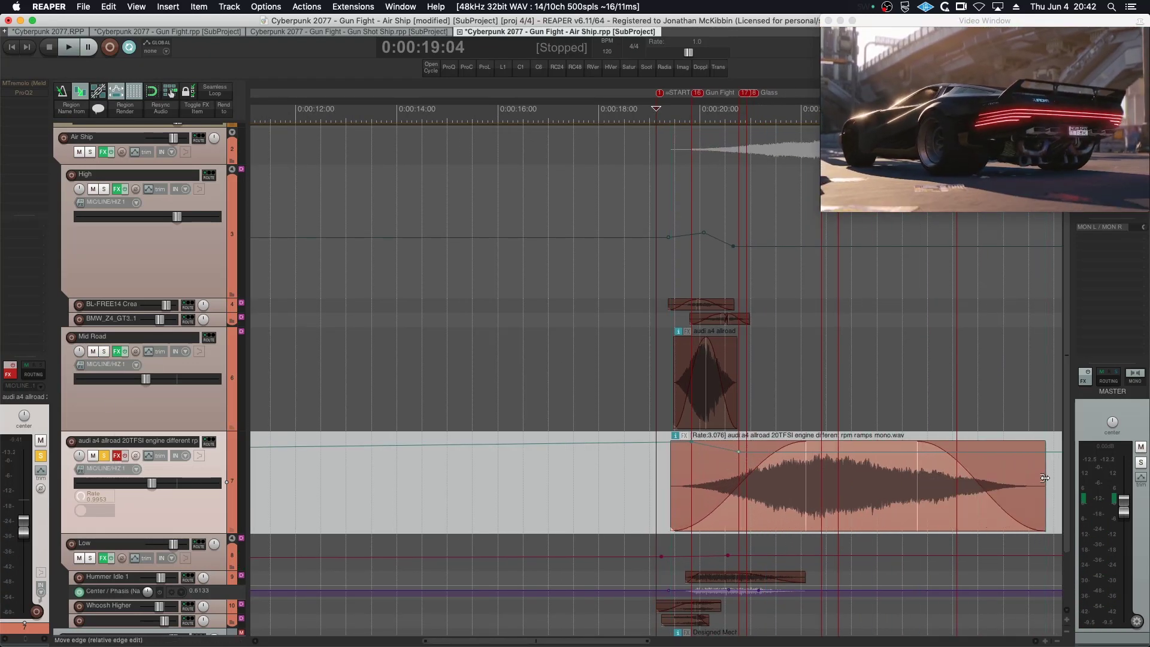
{"action": "scroll", "coordinate": [1045, 483], "scroll_direction": "down", "scroll_amount": 1}
{"action": "scroll", "coordinate": [1044, 484], "scroll_direction": "down", "scroll_amount": 1}
{"action": "left_click_drag", "start_coordinate": [923, 480], "coordinate": [1033, 485]}
{"action": "scroll", "coordinate": [1033, 485], "scroll_direction": "down", "scroll_amount": 2}
{"action": "scroll", "coordinate": [889, 492], "scroll_direction": "down", "scroll_amount": 1}
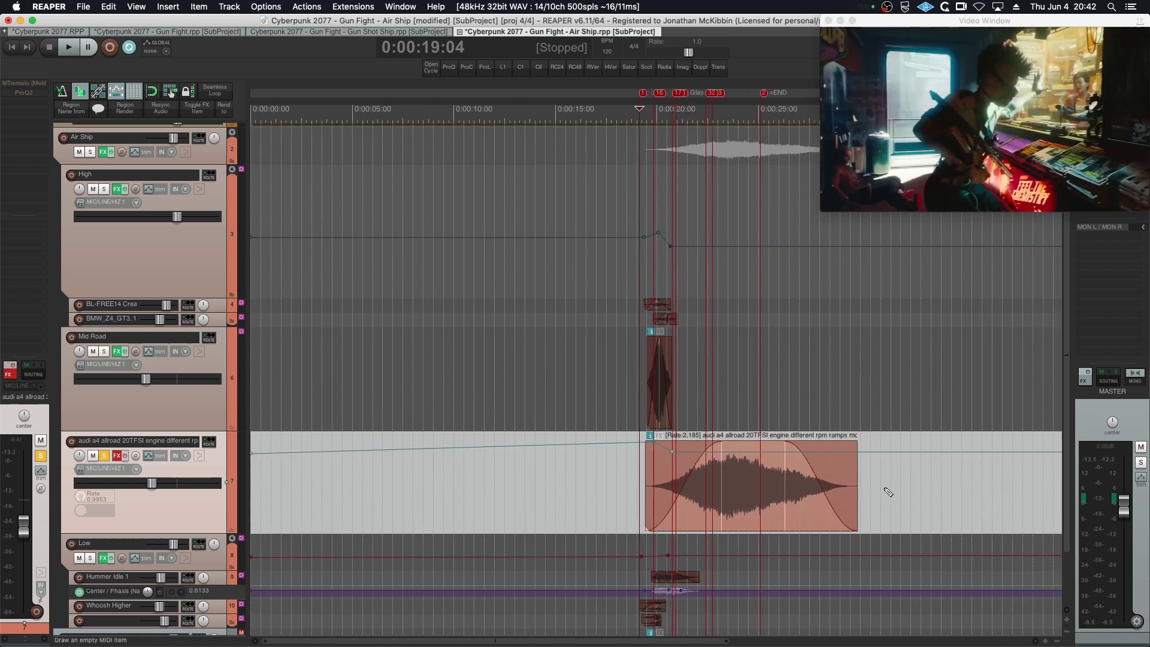
{"action": "left_click_drag", "start_coordinate": [854, 489], "coordinate": [948, 482]}
{"action": "key", "text": "space"}
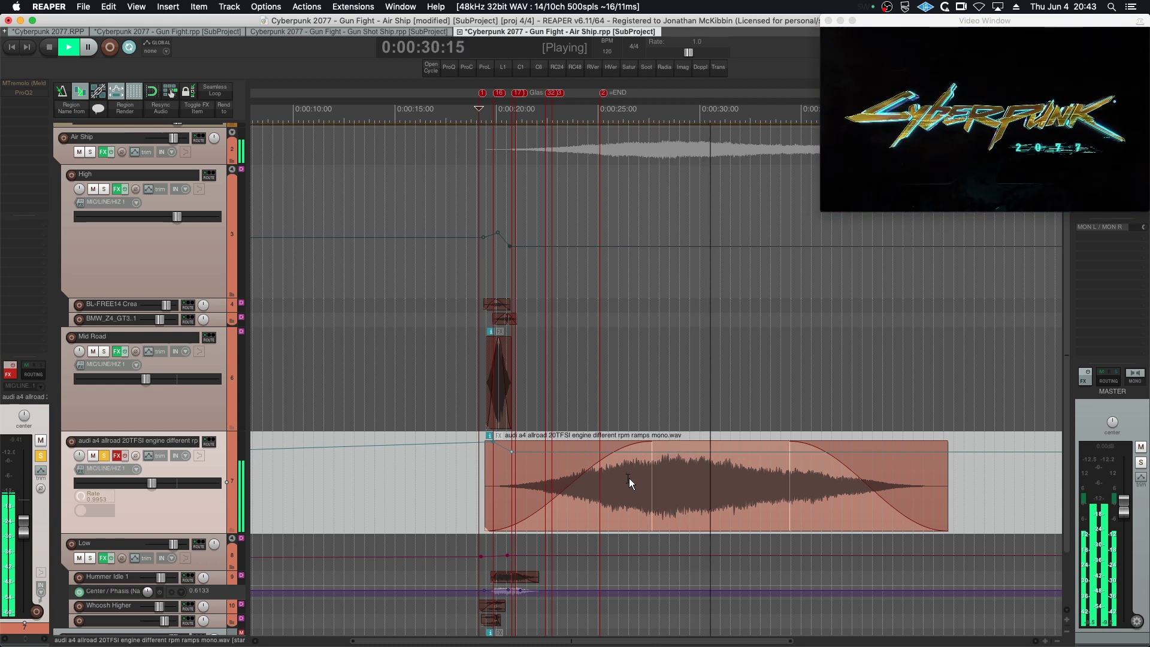
{"action": "key", "text": "space"}
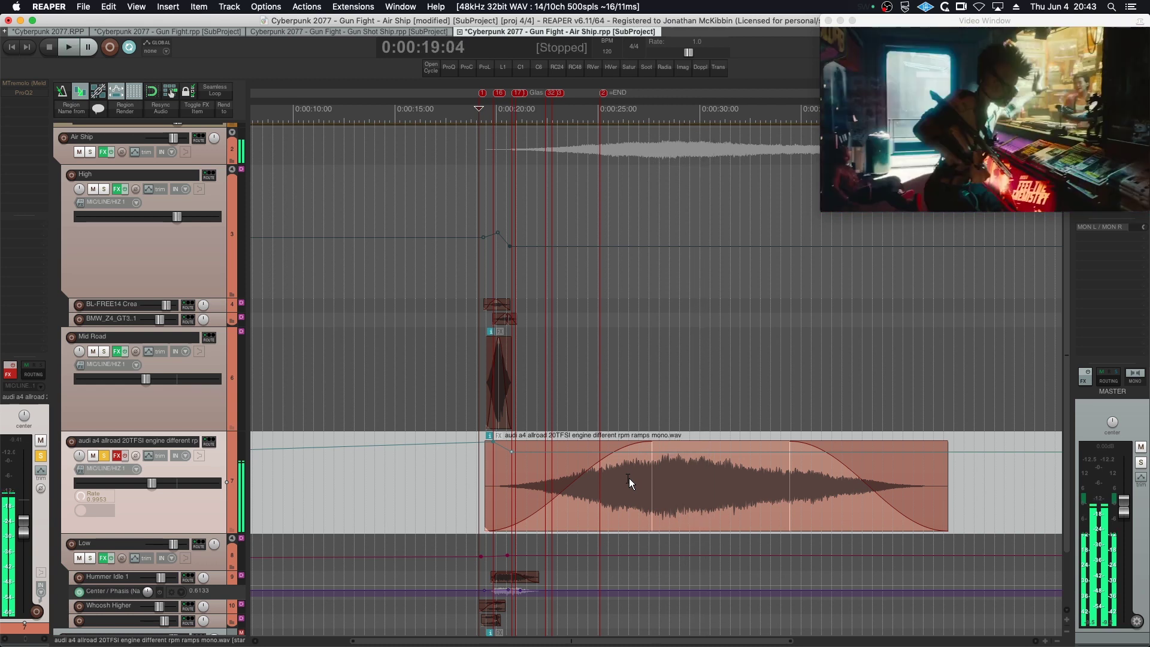
- Undo the stretching of the audi a4 allroad engine item
{"action": "key", "text": "super+z"}
{"action": "key", "text": "super+z"}
{"action": "key", "text": "super+z"}
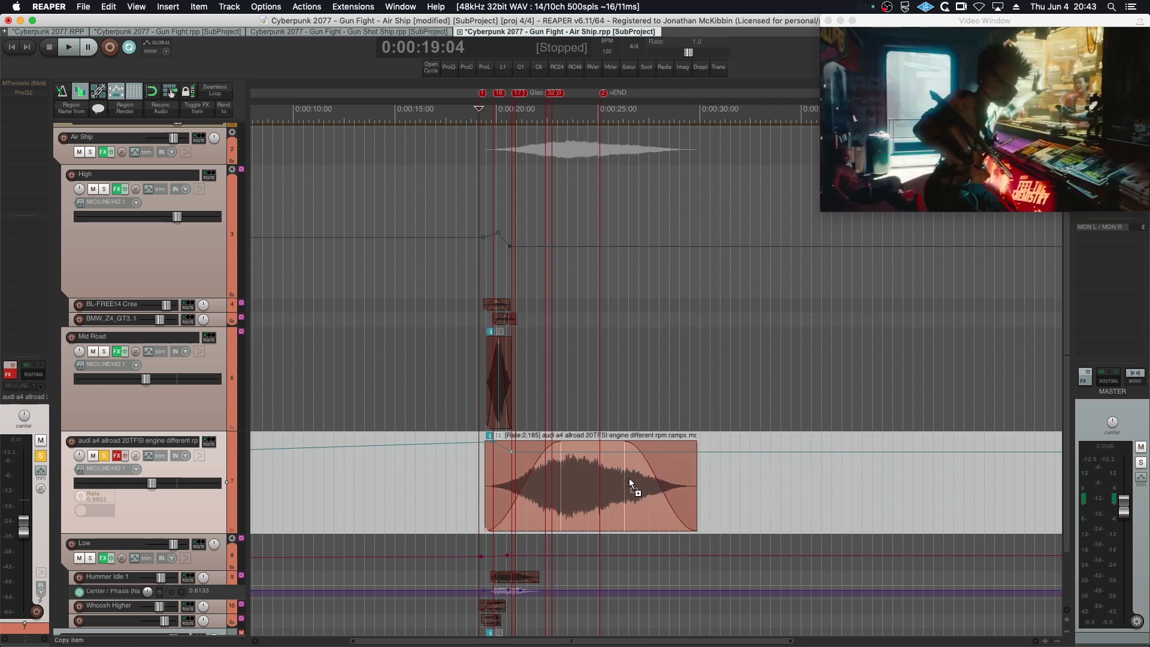
{"action": "scroll", "coordinate": [560, 471], "scroll_direction": "up", "scroll_amount": 5}
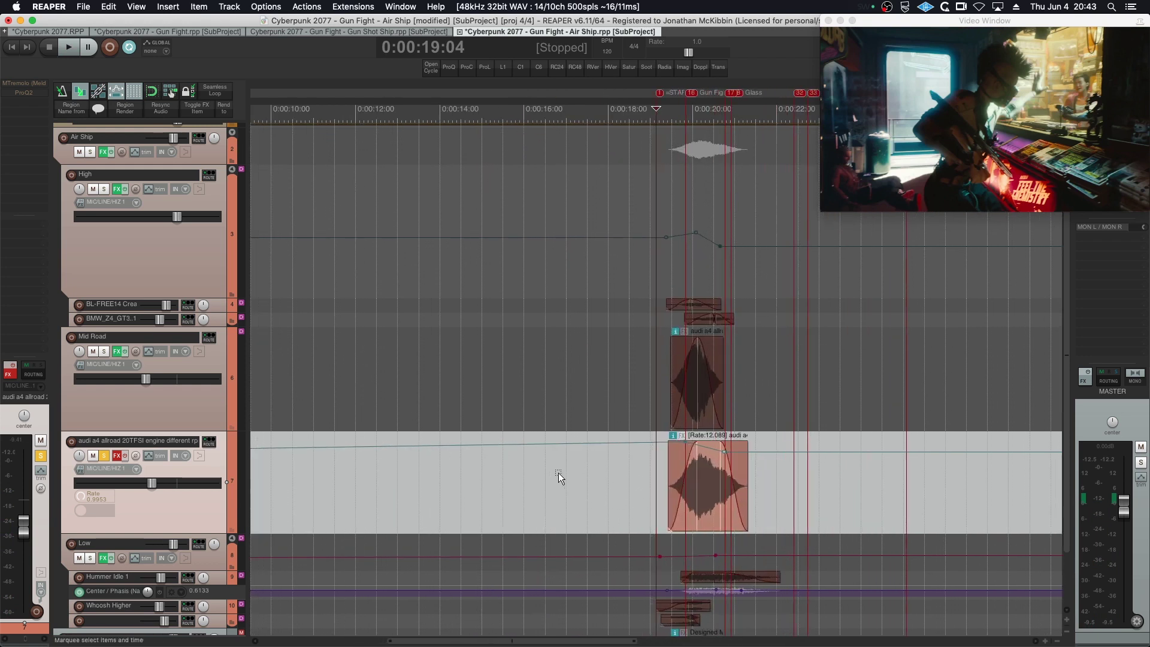
- Open the audi a4 allroad track's bypassed effects chain at MTremolo and make a time selection around its item for playback
{"action": "left_click", "coordinate": [116, 456]}
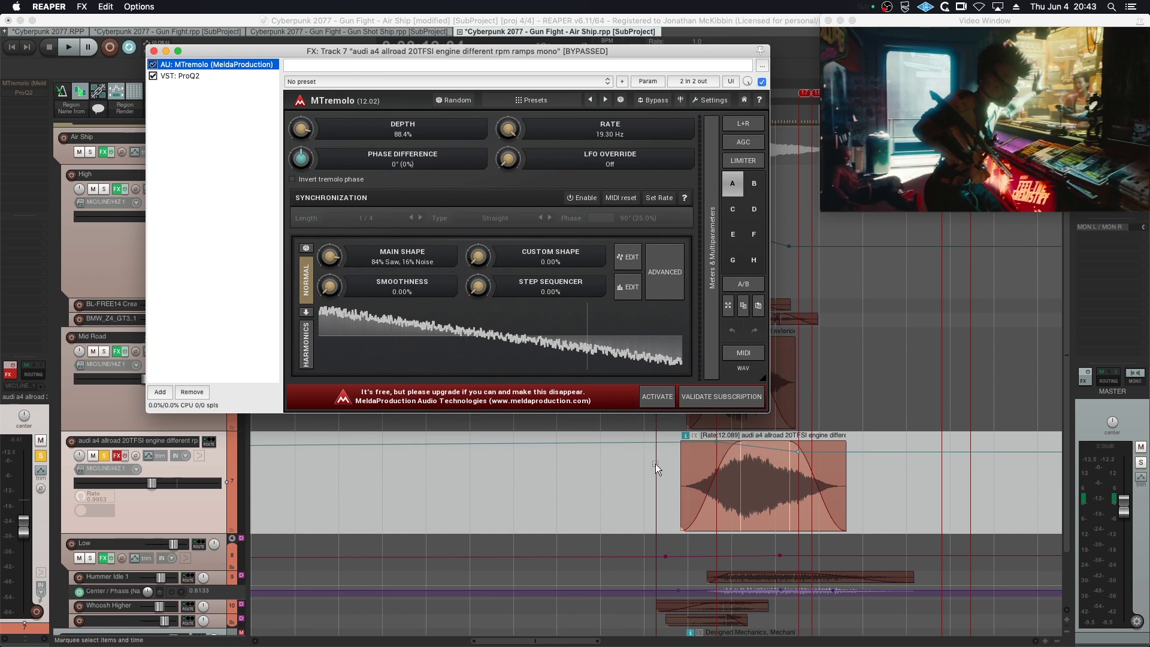
{"action": "mouse_move", "coordinate": [645, 461]}
{"action": "left_mouse_down"}
{"action": "mouse_move", "coordinate": [968, 512]}
{"action": "mouse_move", "coordinate": [954, 504]}
{"action": "left_mouse_up"}
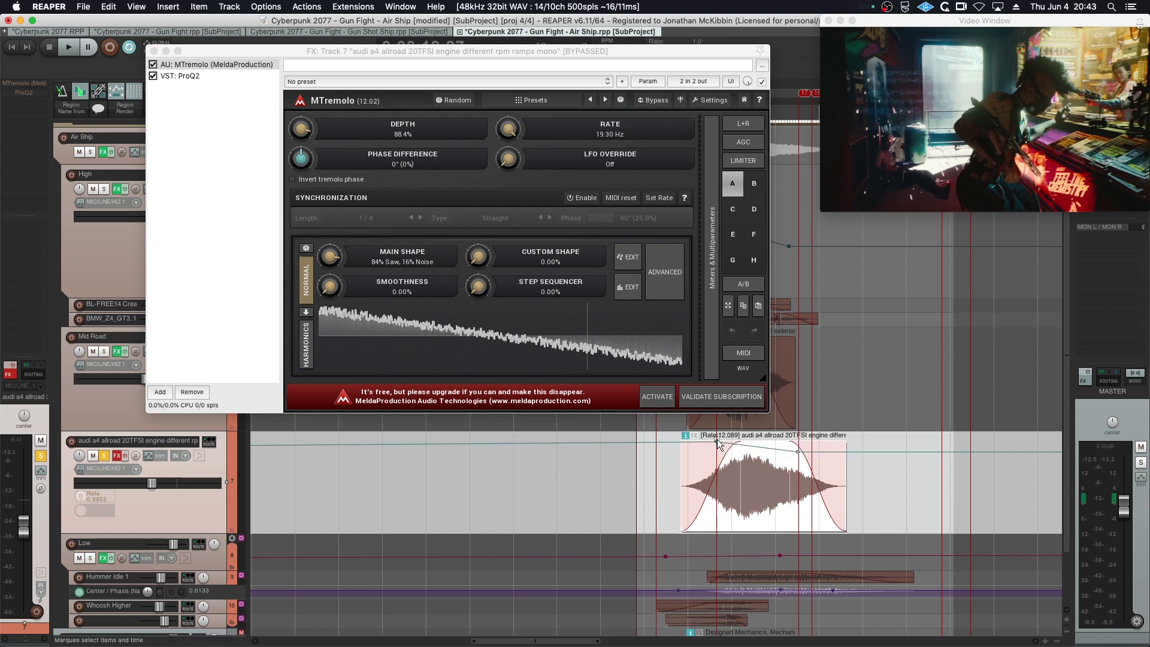
{"action": "mouse_move", "coordinate": [715, 442]}
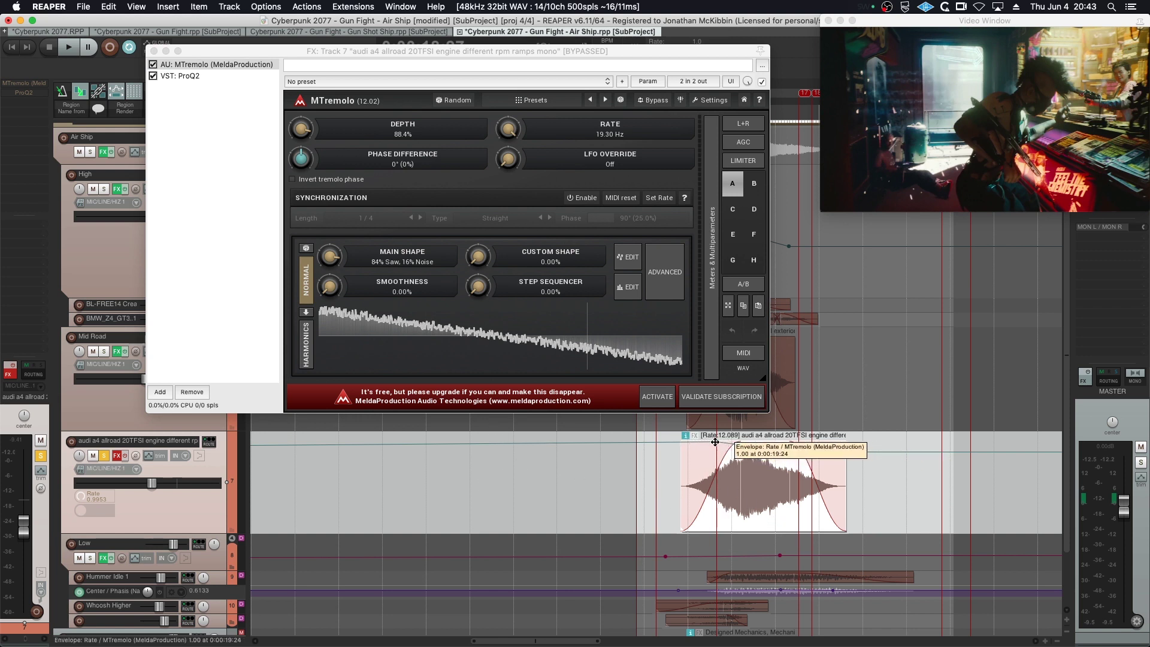
{"action": "key", "text": "space"}
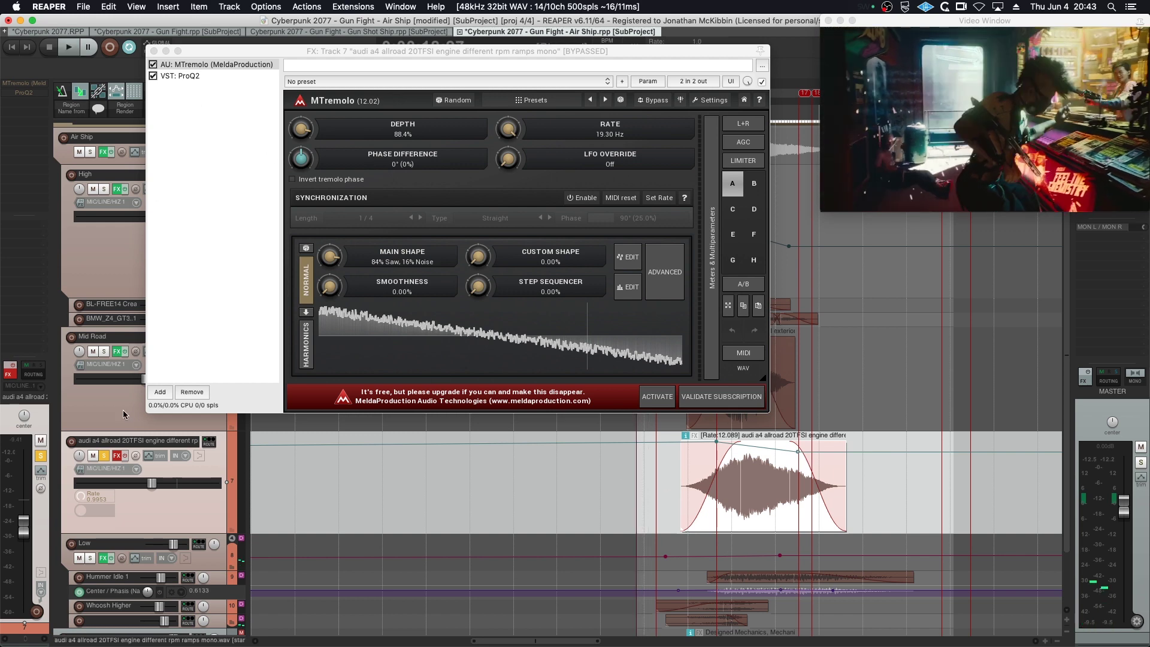
- Enable the audi a4 allroad effects chain with ProQ2 bypassed, and compare playback with MTremolo off and on
{"action": "left_click", "coordinate": [124, 458]}
{"action": "left_click", "coordinate": [154, 76]}
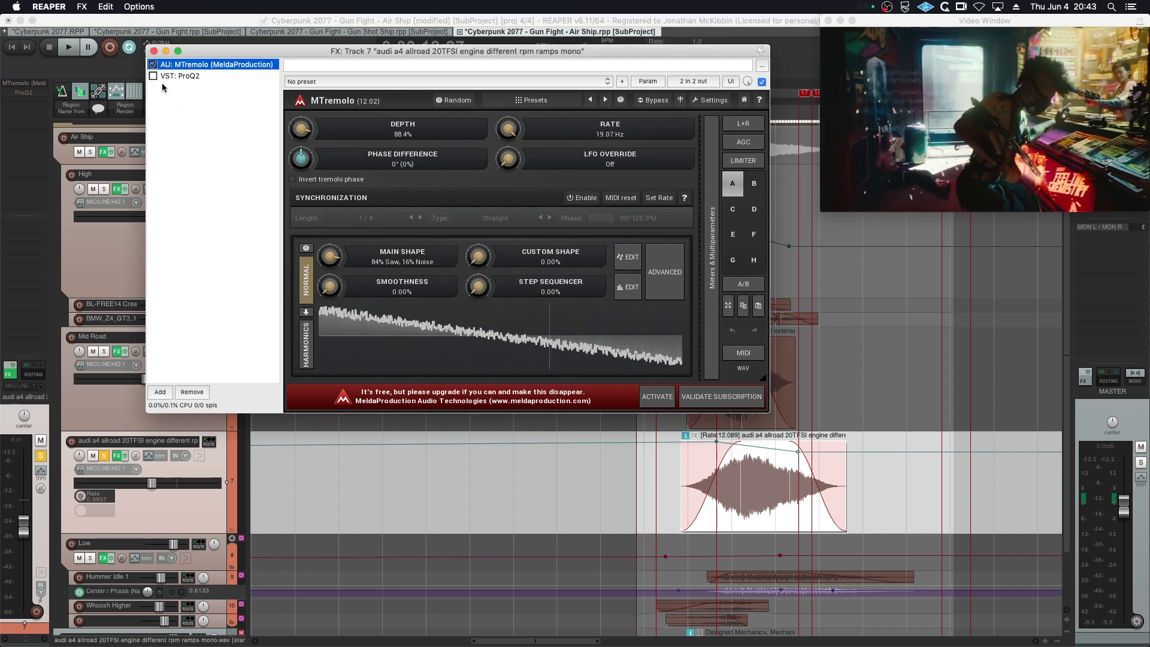
{"action": "key", "text": "space"}
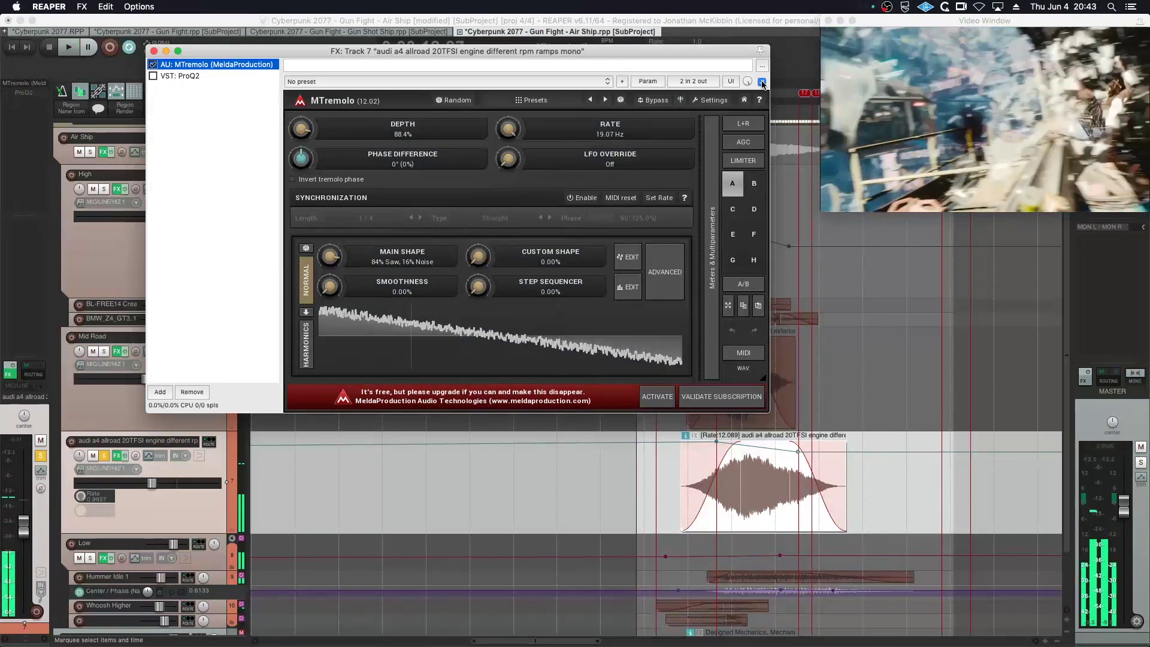
{"action": "key", "text": "space"}
{"action": "key", "text": "space"}
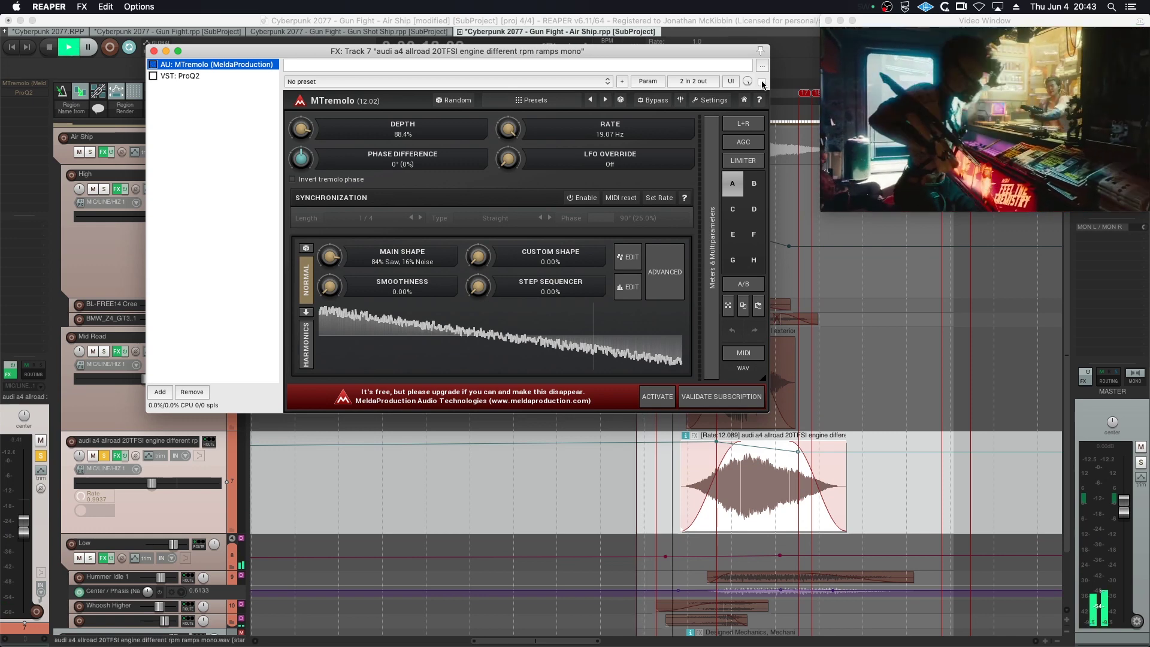
{"action": "left_click", "coordinate": [762, 81]}
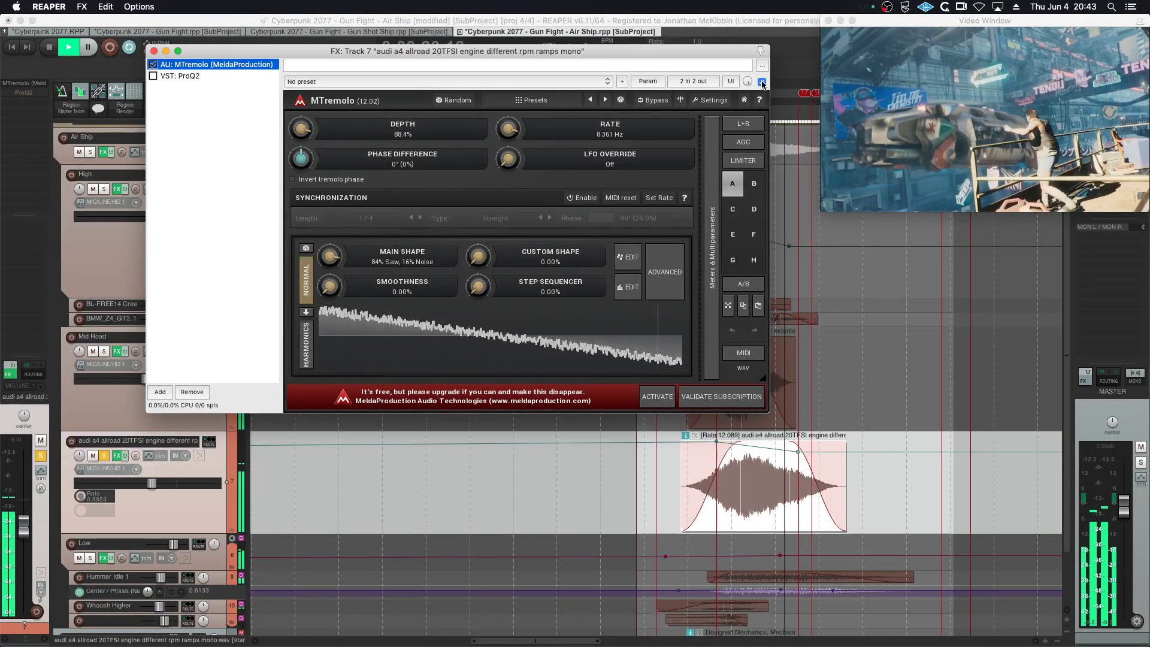
{"action": "key", "text": "space"}
- Re-enable ProQ2 on the audi a4 allroad track, examine its curve and spectrum during playback, and close the effects window
{"action": "left_click", "coordinate": [171, 76]}
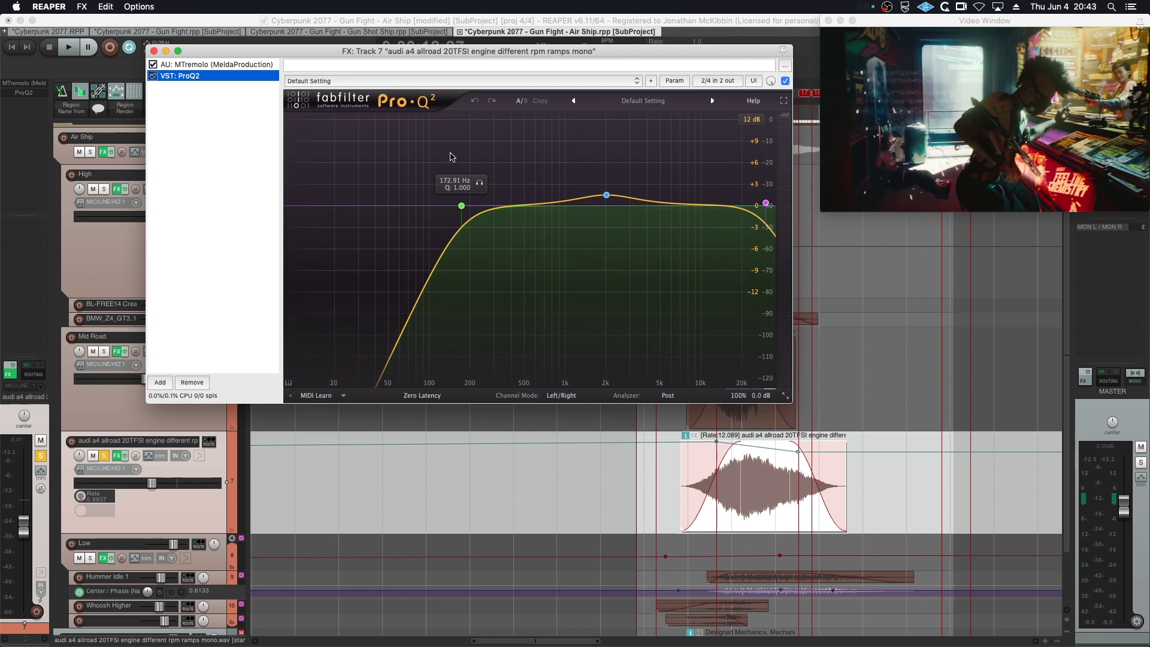
{"action": "key", "text": "space"}
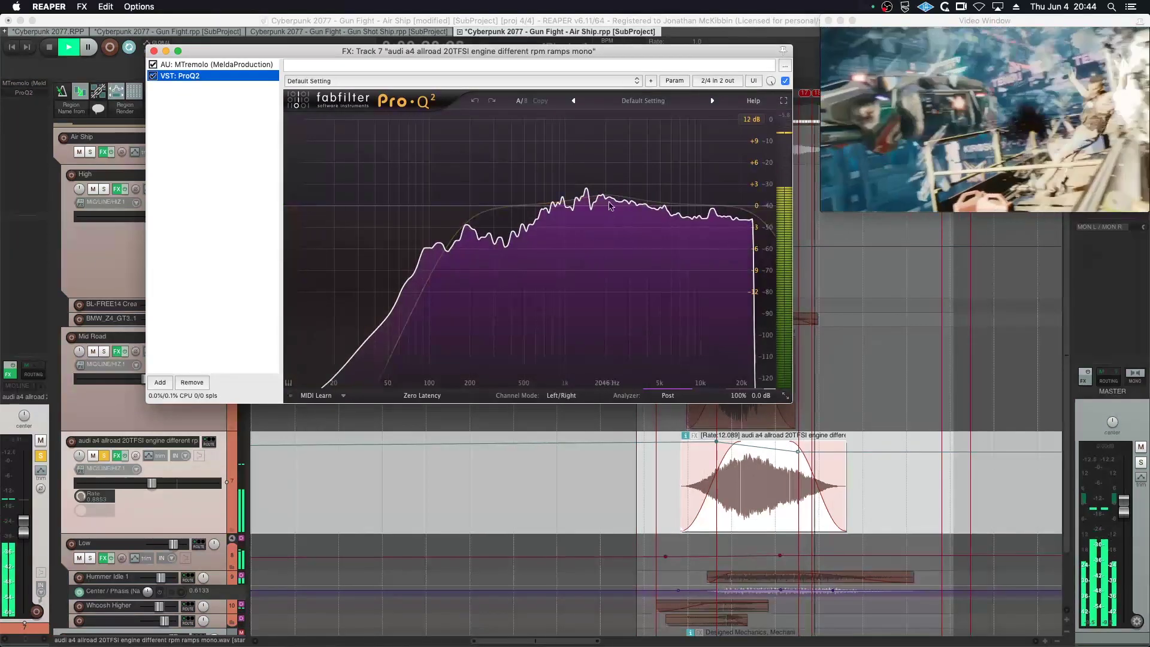
{"action": "key", "text": "space"}
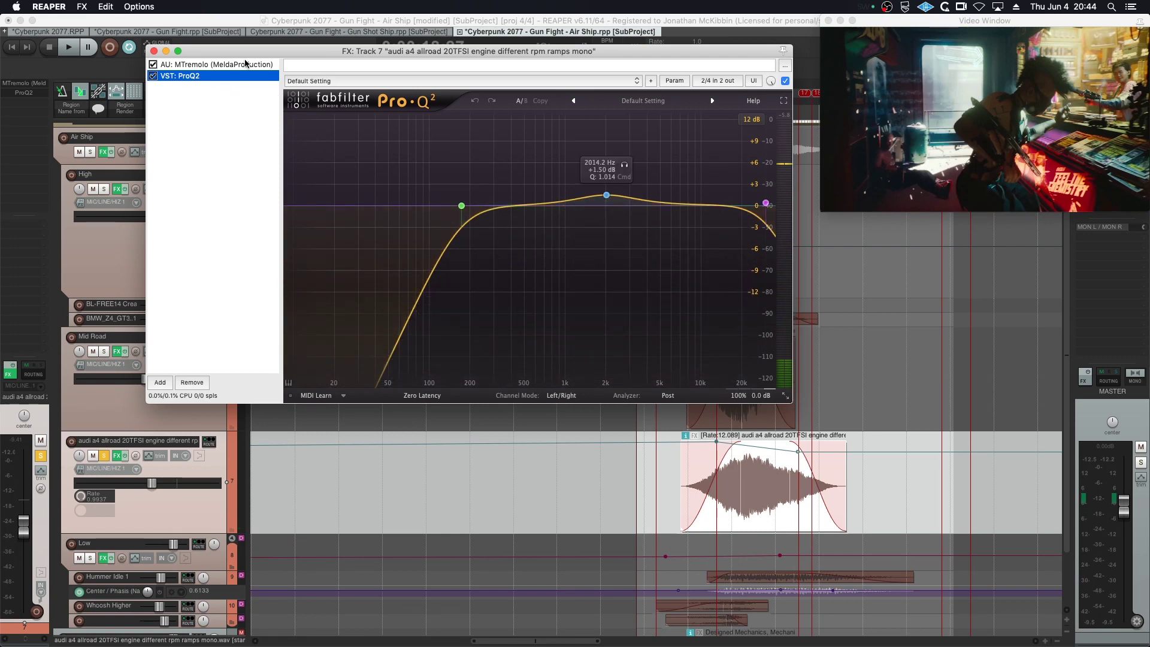
{"action": "left_click", "coordinate": [154, 52]}
- Solo Mid Road alongside the audi a4 allroad track, play both from 0:00:19:06, and clear both solos
{"action": "left_click", "coordinate": [103, 352]}
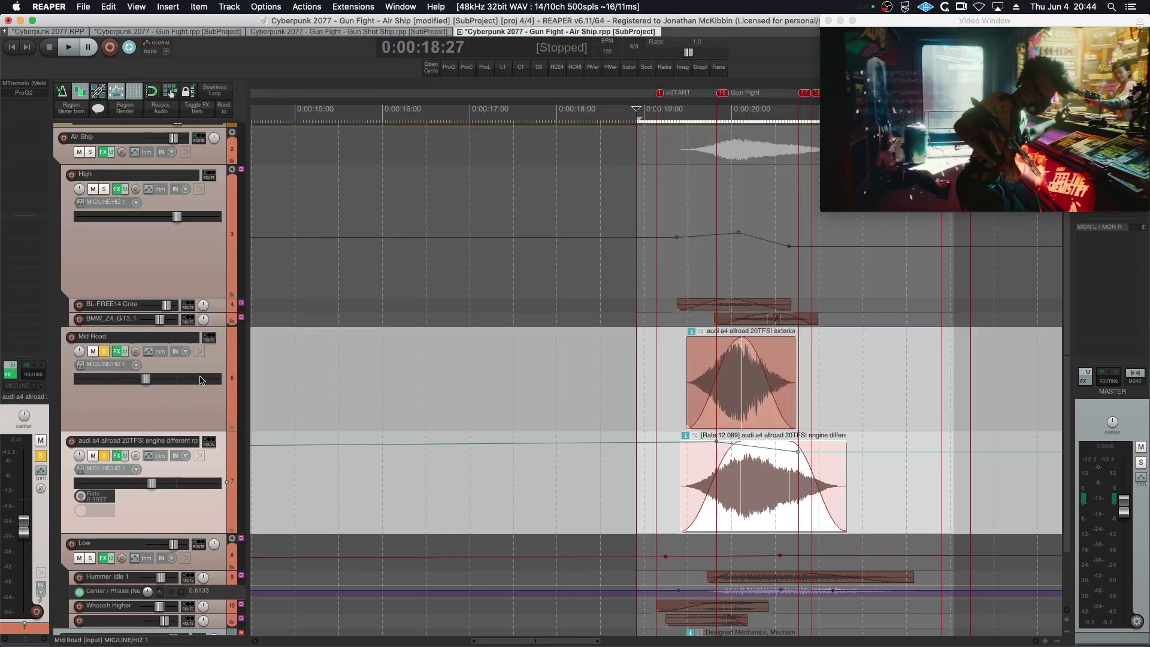
{"action": "left_click", "coordinate": [662, 362]}
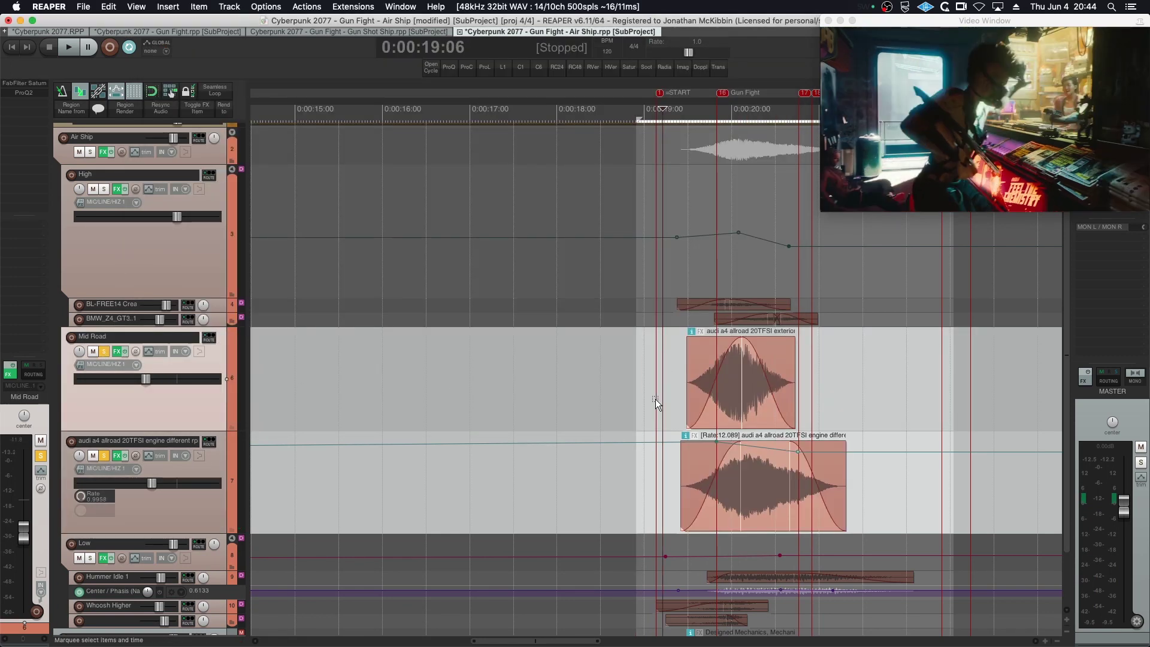
{"action": "key", "text": "space"}
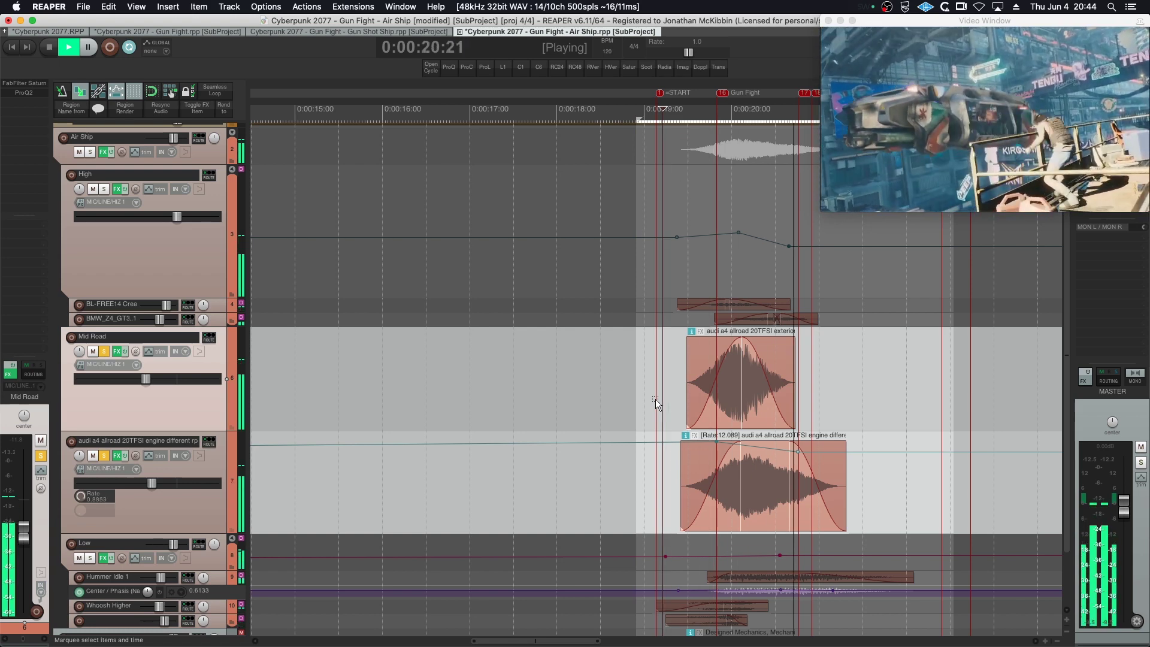
{"action": "key", "text": "space"}
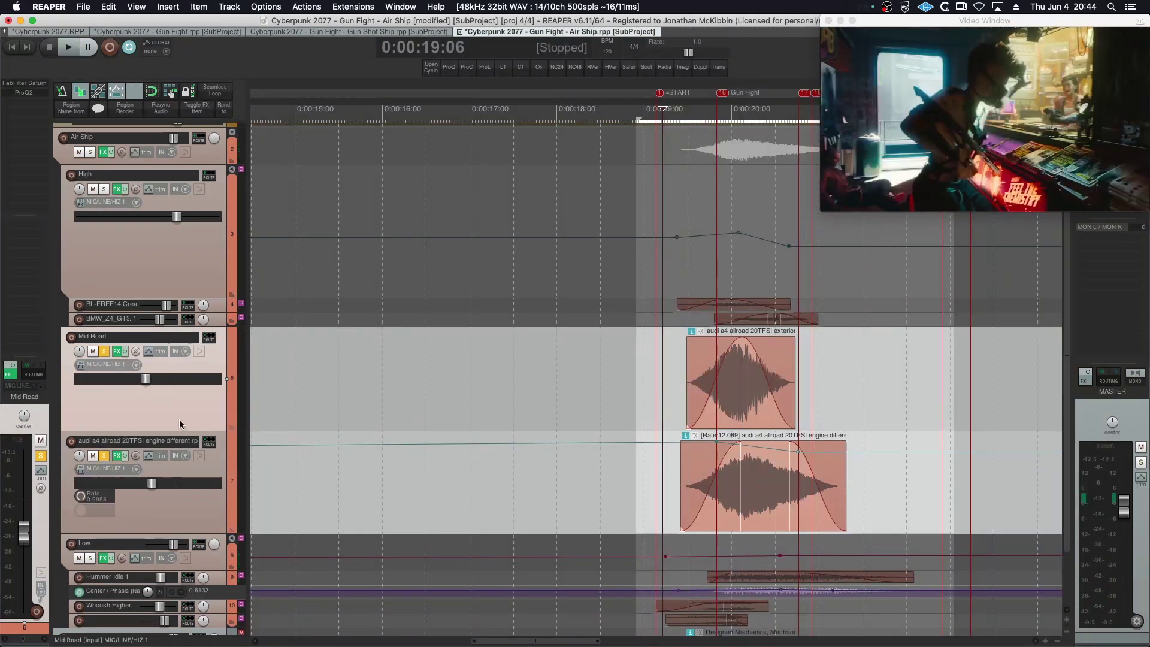
{"action": "left_click", "coordinate": [104, 351]}
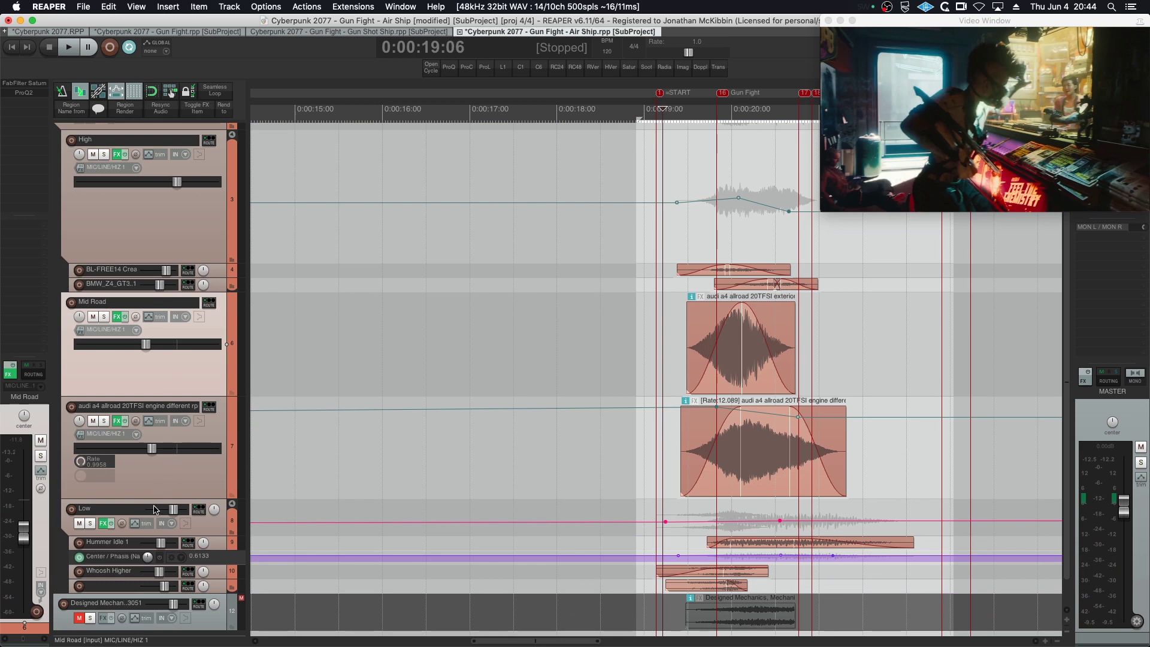
- Solo the Low track and enlarge the Hummer Idle 1 track and its Phasis Center envelope lane
{"action": "left_click", "coordinate": [90, 523]}
{"action": "scroll", "coordinate": [182, 484], "scroll_direction": "down", "scroll_amount": 1}
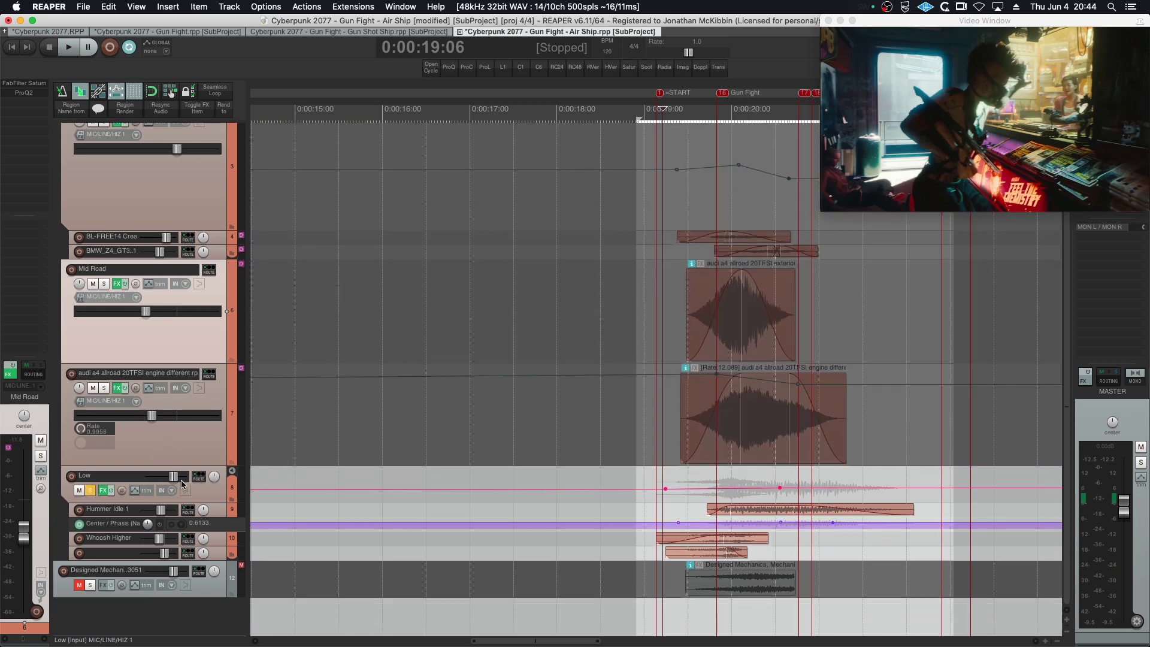
{"action": "left_click", "coordinate": [252, 504]}
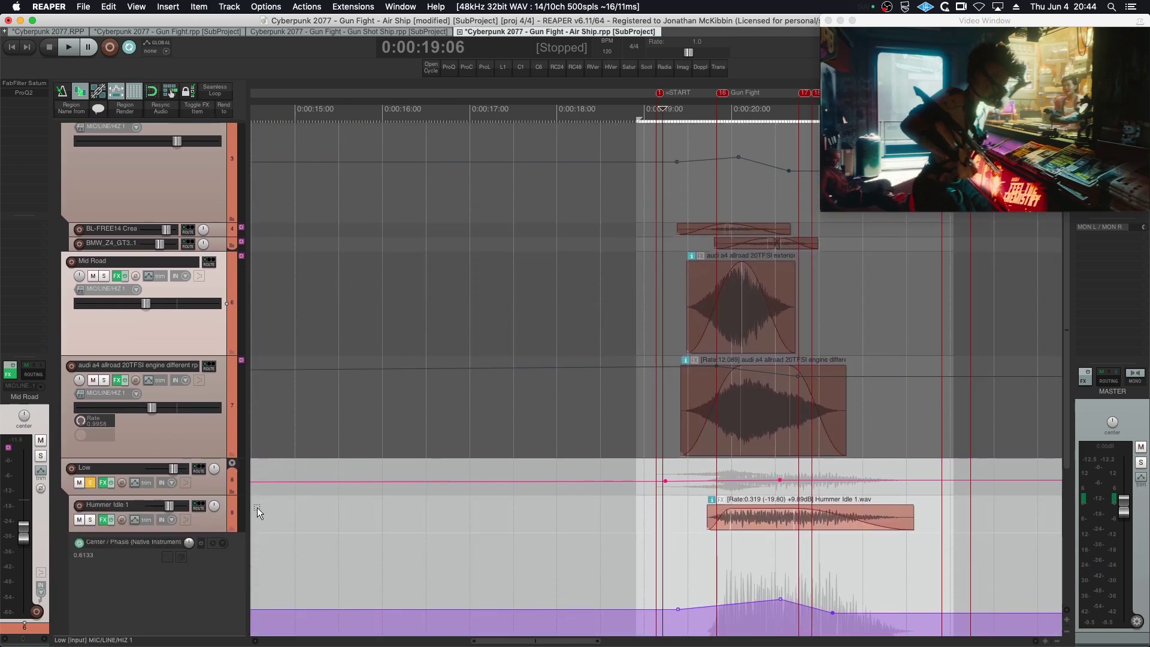
{"action": "scroll", "coordinate": [188, 509], "scroll_direction": "down", "scroll_amount": 3}
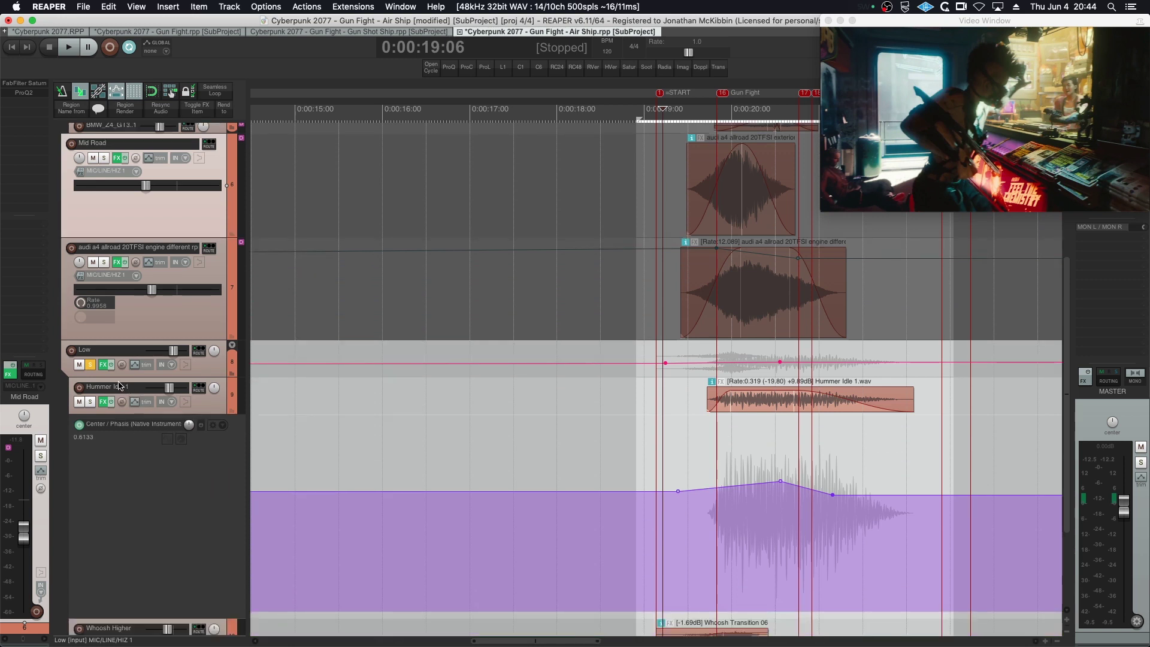
- Show Hummer Idle 1's visible envelopes in its media lane and increase the track's height
{"action": "right_click", "coordinate": [189, 490]}
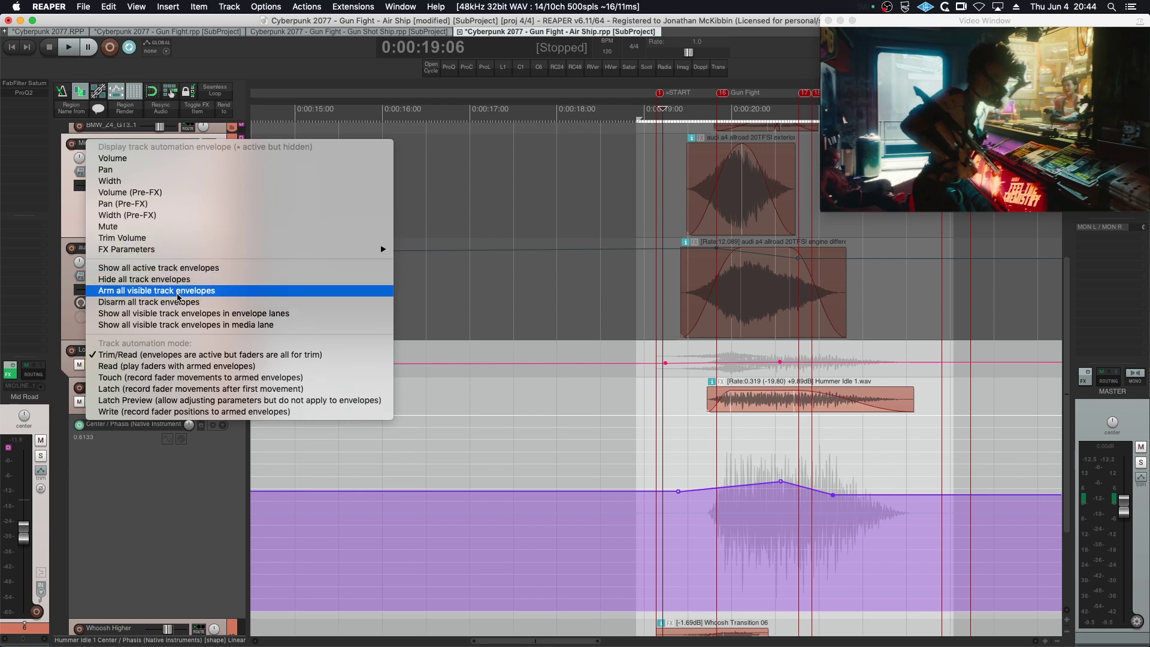
{"action": "left_click", "coordinate": [178, 325]}
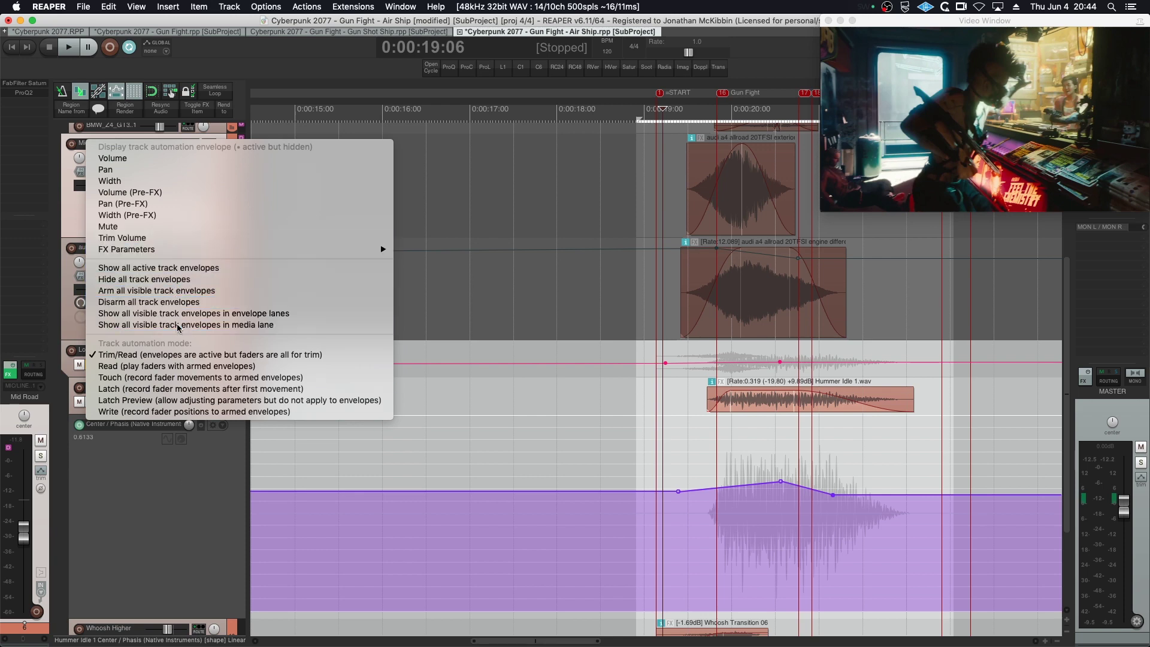
{"action": "left_click_drag", "start_coordinate": [215, 413], "coordinate": [217, 491]}
- Play the soloed Low layer from just before the START marker through the Hummer Idle 1 item
{"action": "left_click", "coordinate": [616, 403]}
{"action": "key", "text": "space"}
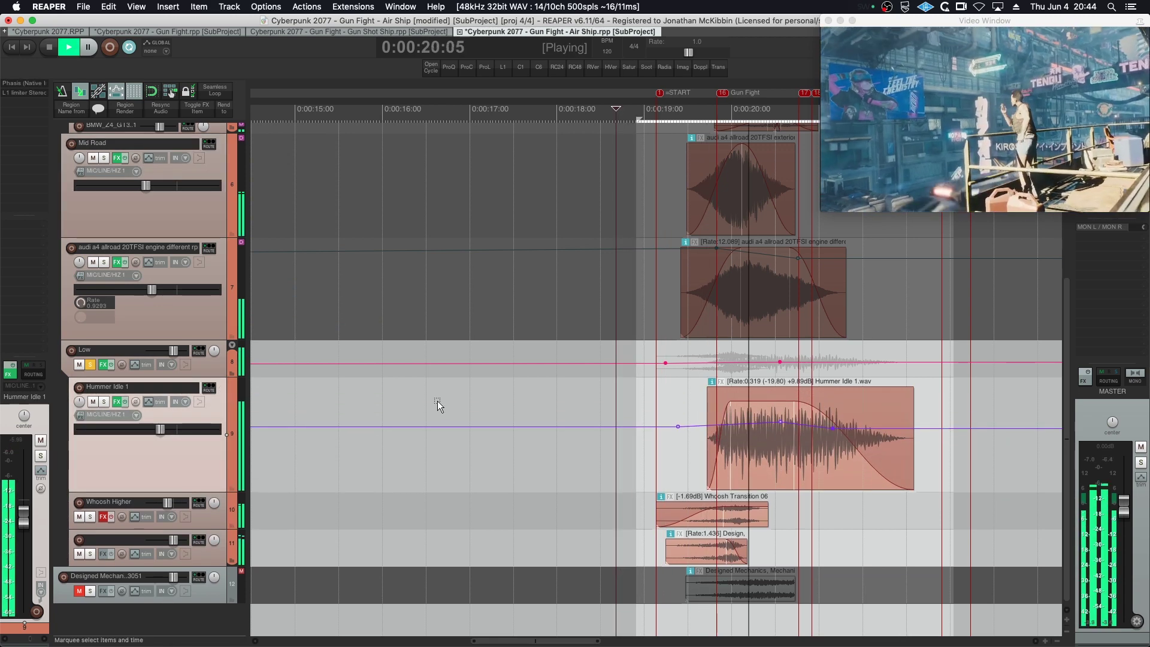
{"action": "key", "text": "space"}
- Solo Hummer Idle 1, bypass the Low track's effects, and open Phasis in Hummer Idle 1's effects chain with the cursor inside its item
{"action": "left_click", "coordinate": [104, 401]}
{"action": "left_click", "coordinate": [116, 402]}
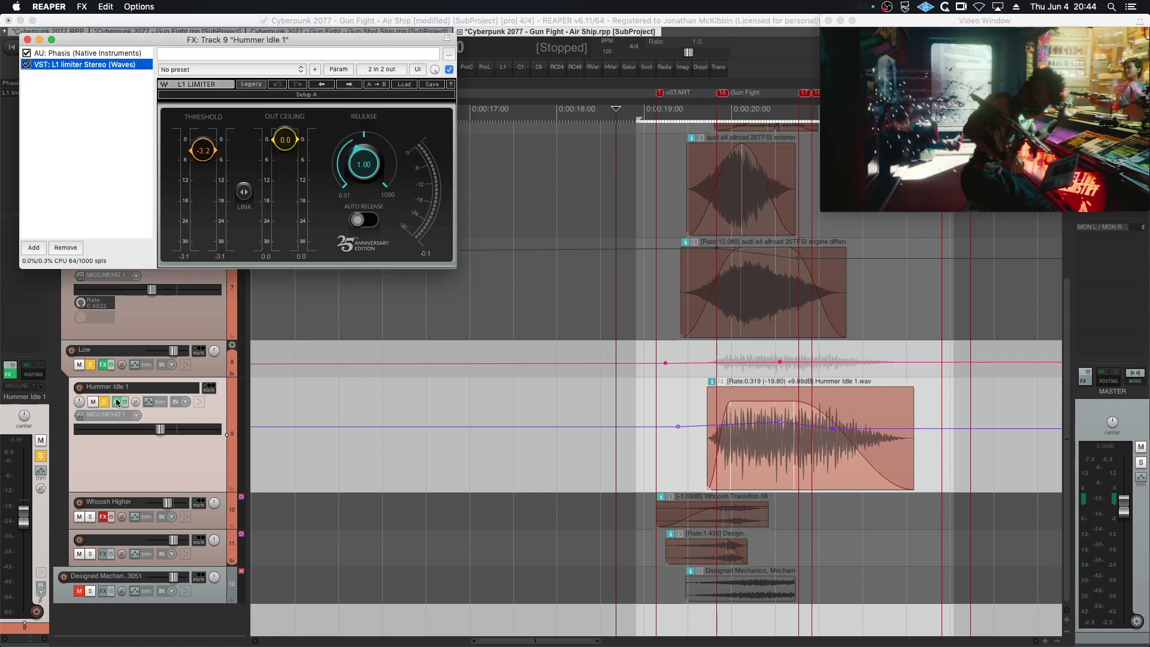
{"action": "left_click", "coordinate": [112, 365]}
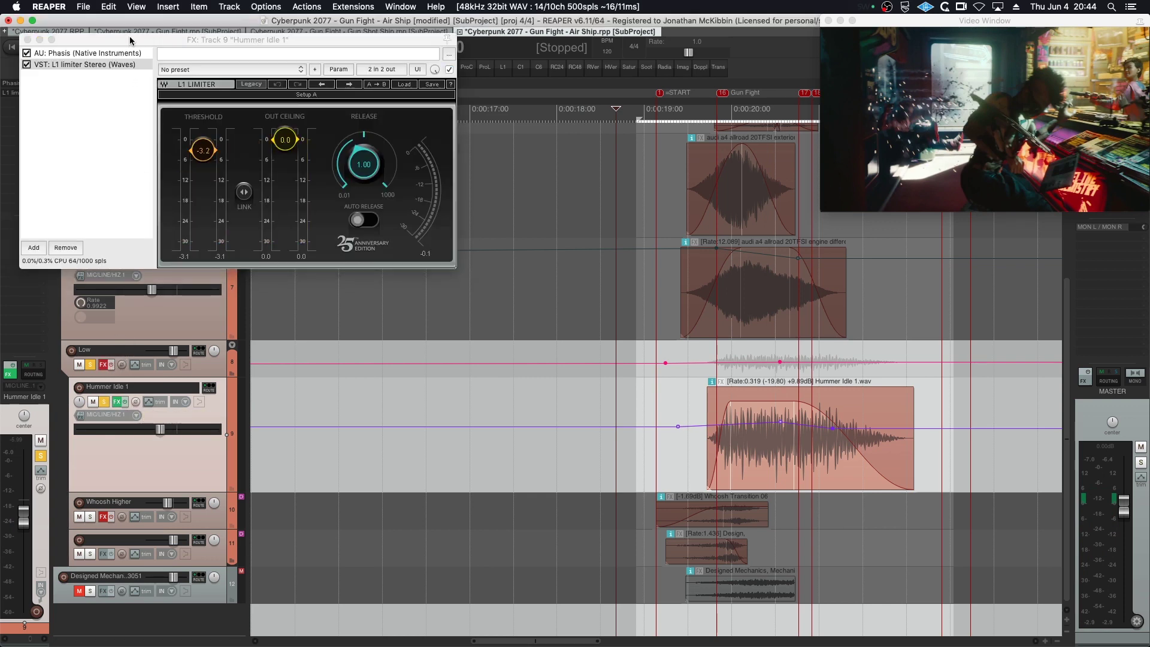
{"action": "left_click", "coordinate": [756, 469]}
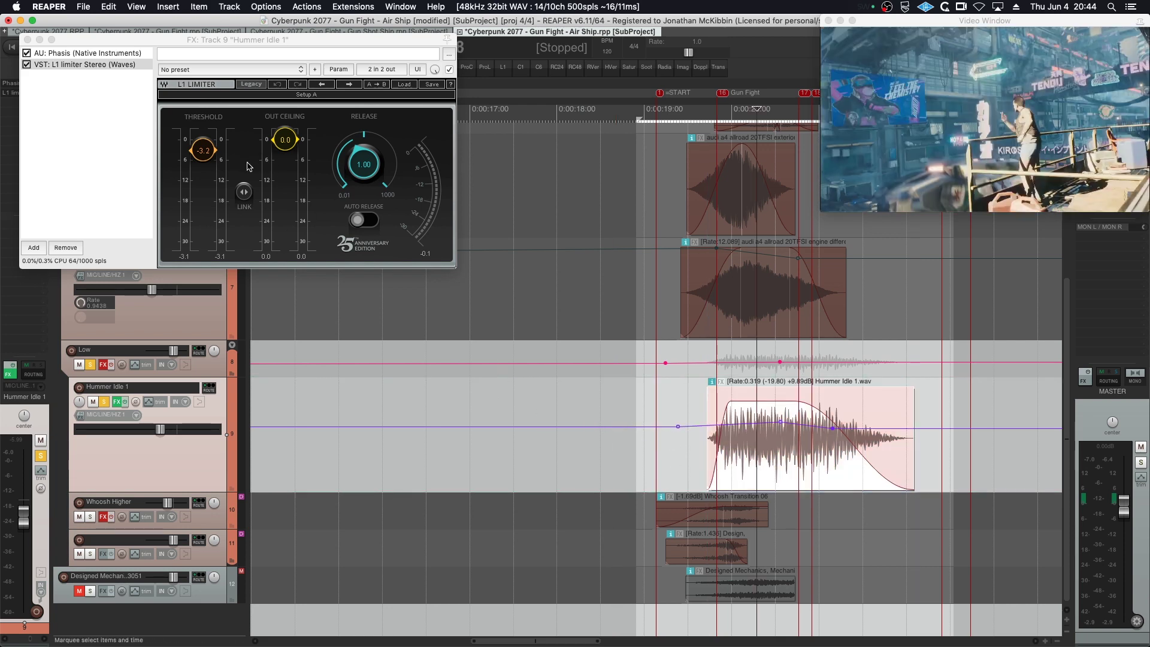
{"action": "left_click", "coordinate": [34, 54]}
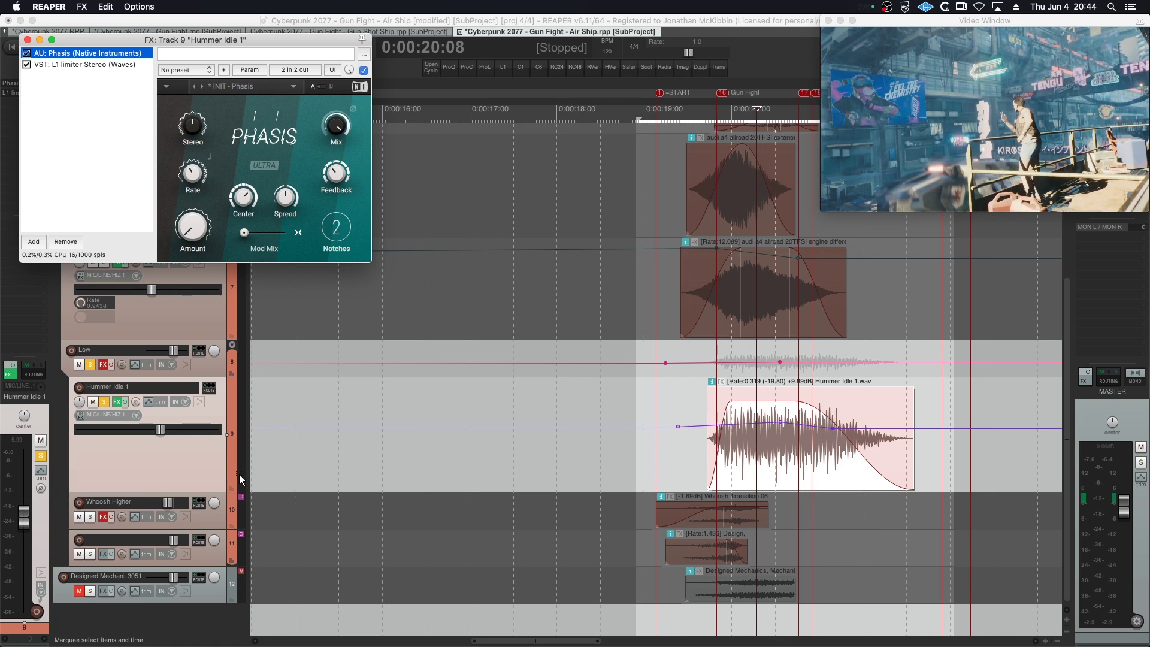
- Mute Hummer Idle 1 with its solo cleared, solo Whoosh Higher, and play it from 0:00:18:28
{"action": "left_click", "coordinate": [105, 403]}
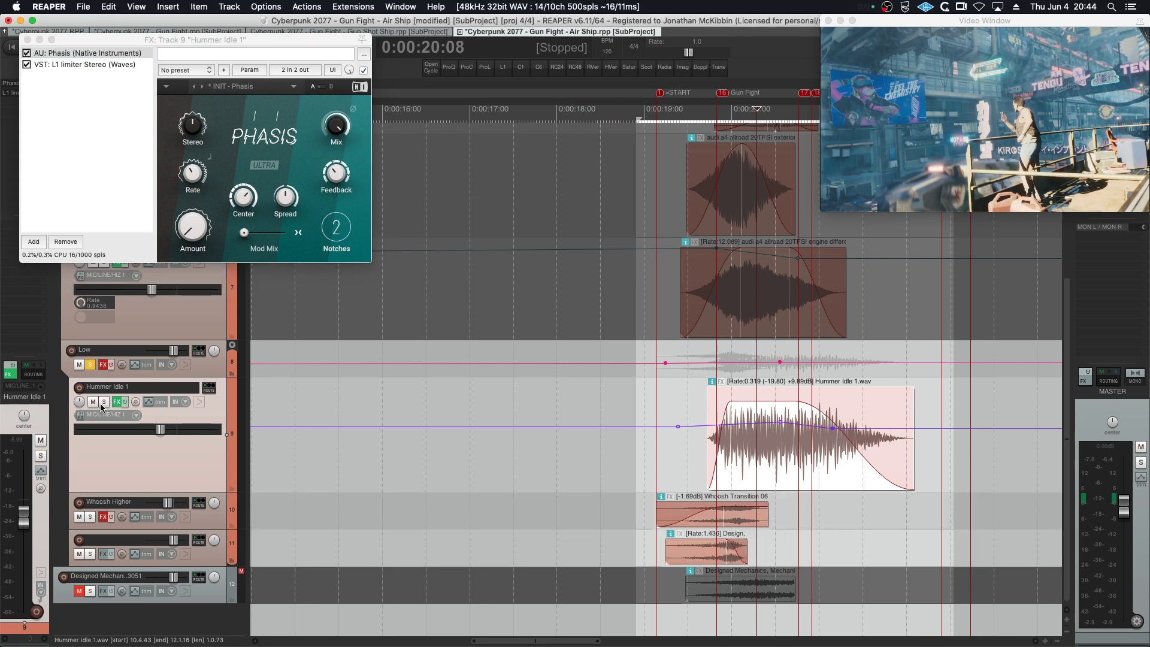
{"action": "left_click", "coordinate": [92, 402]}
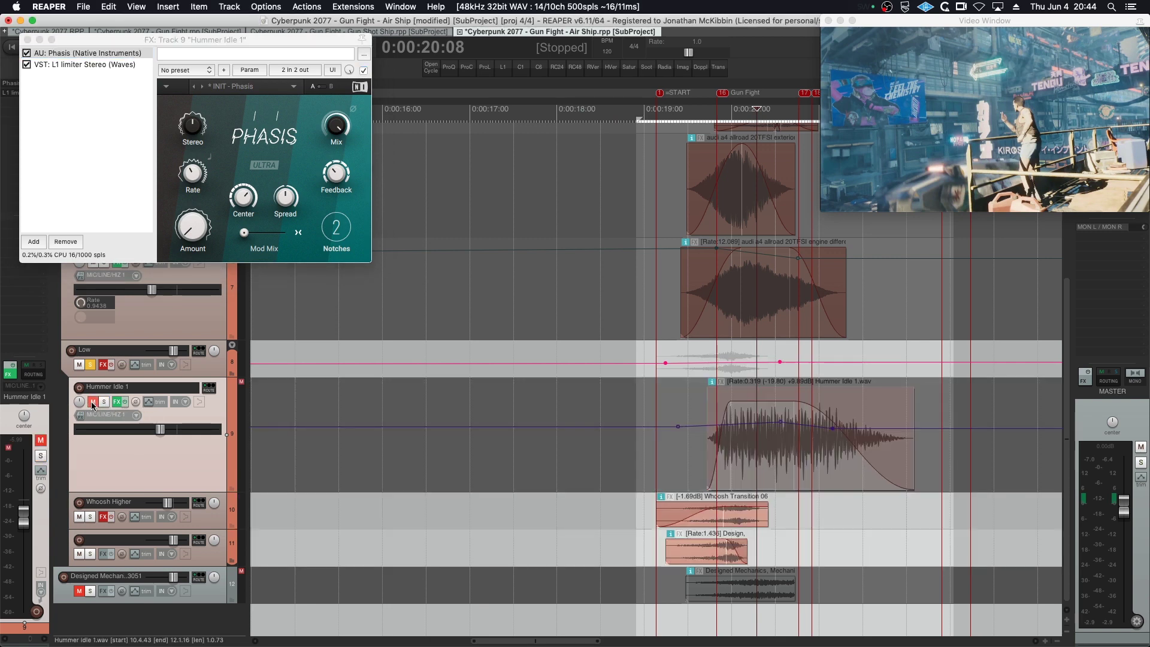
{"action": "left_click", "coordinate": [90, 517]}
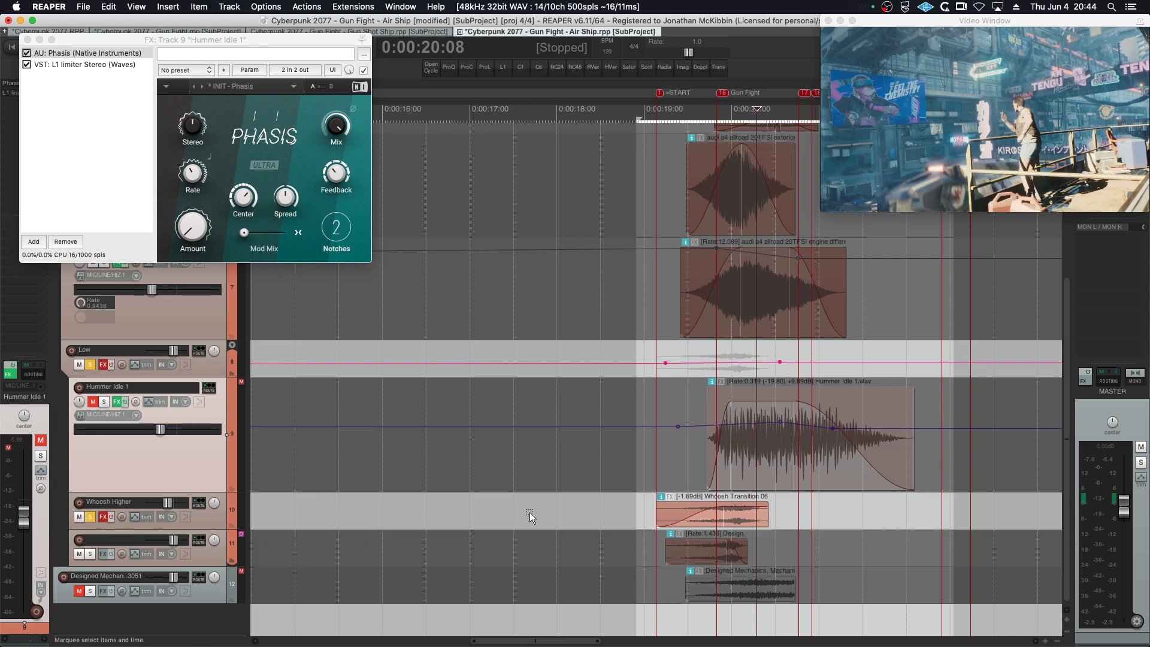
{"action": "left_click", "coordinate": [641, 507]}
{"action": "key", "text": "space"}
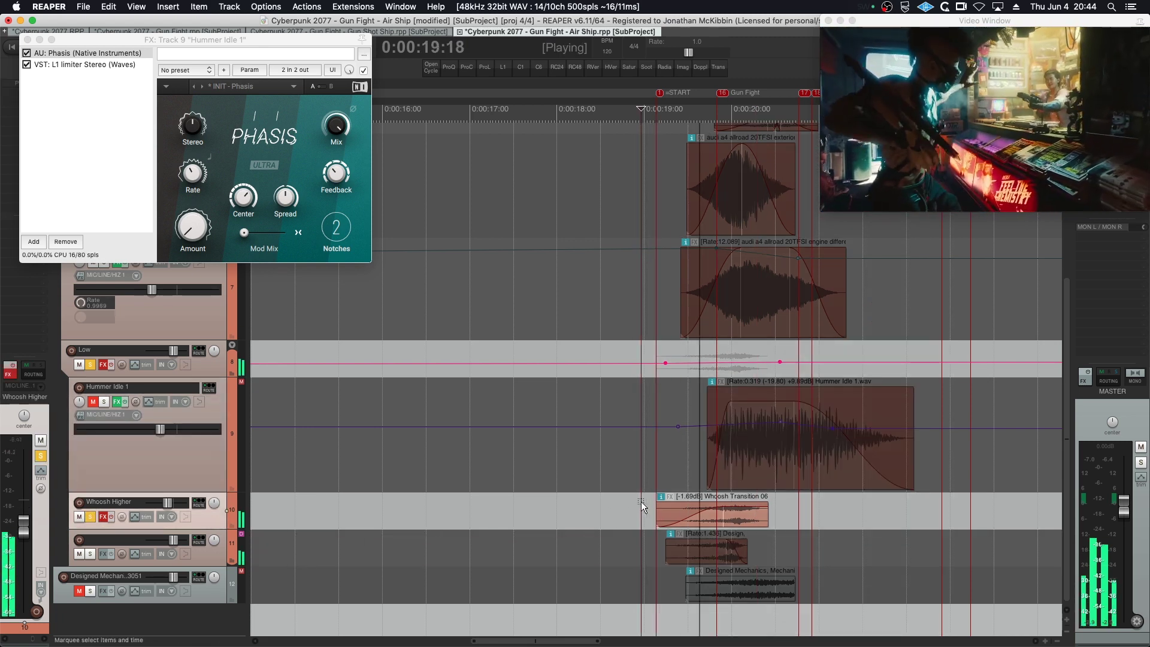
{"action": "key", "text": "space"}
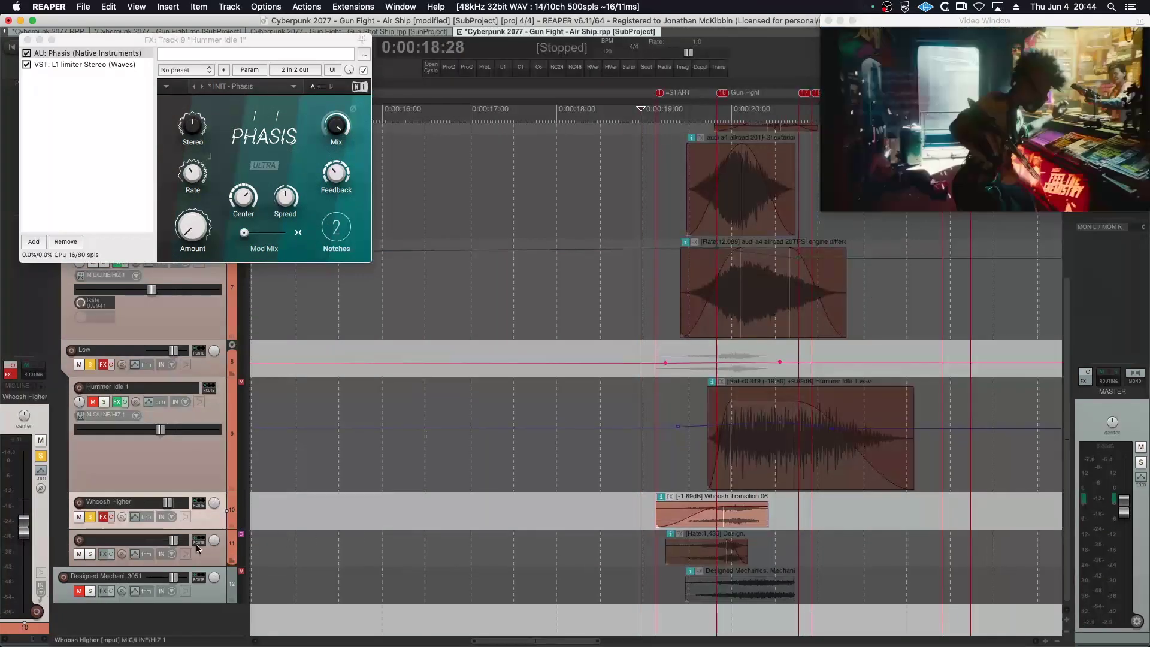
- Solo the unnamed track below Whoosh Higher as well and play both whooshes from 0:00:19:00
{"action": "left_click", "coordinate": [91, 553]}
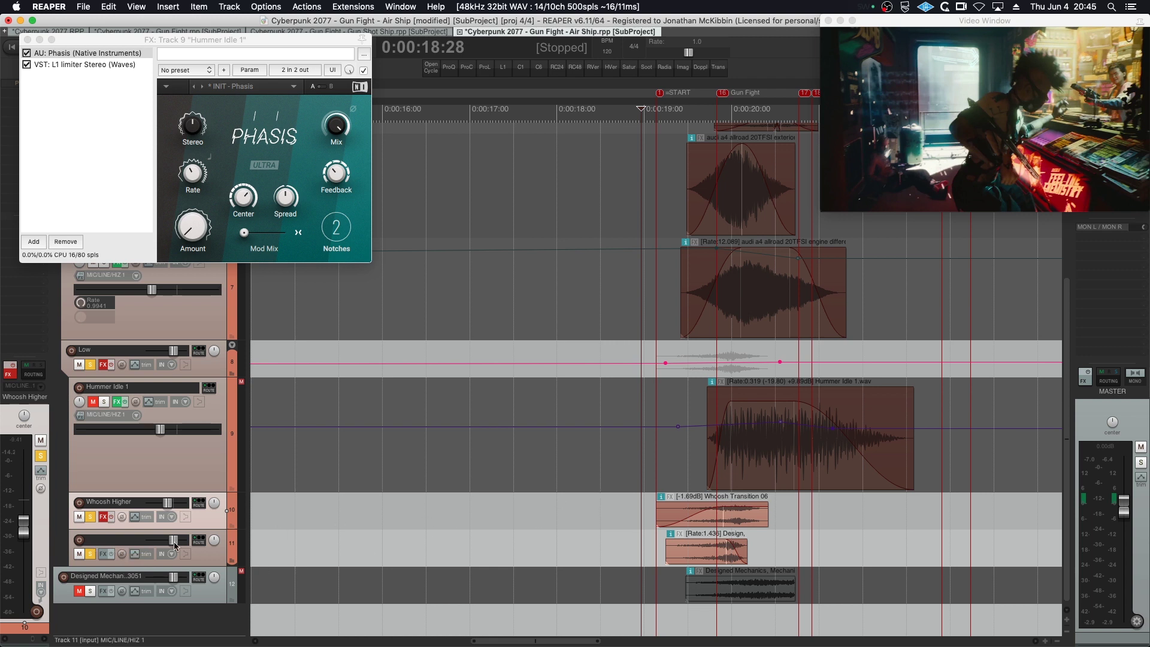
{"action": "left_click", "coordinate": [686, 455]}
{"action": "scroll", "coordinate": [716, 455], "scroll_direction": "up", "scroll_amount": 4}
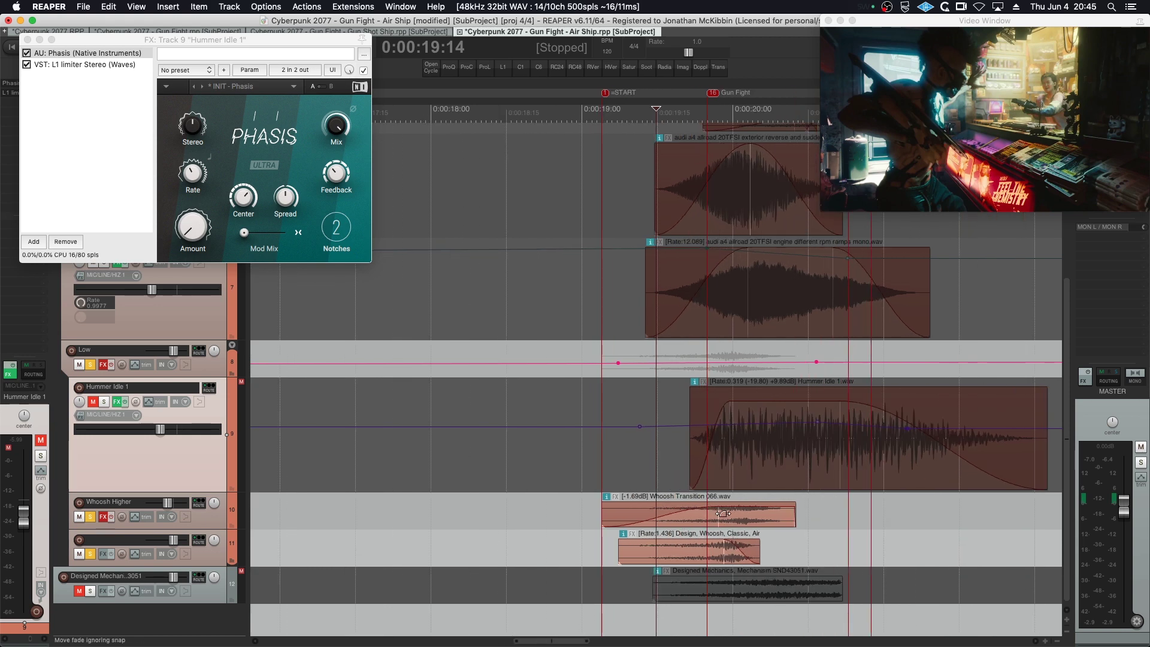
{"action": "left_click", "coordinate": [570, 505]}
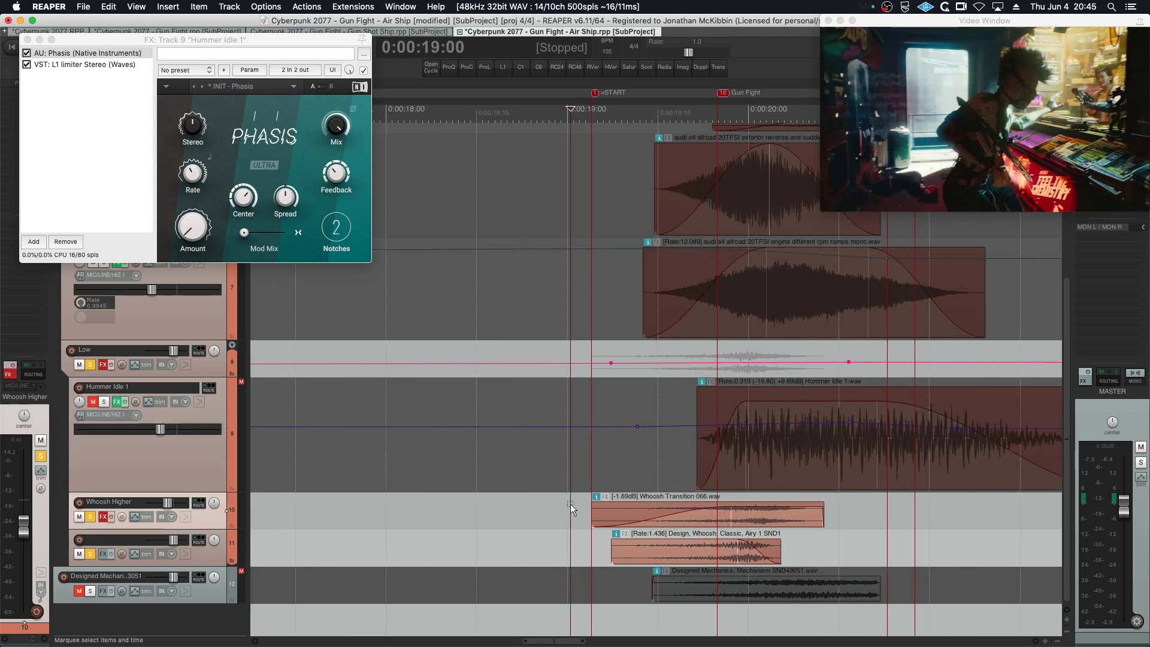
{"action": "key", "text": "space"}
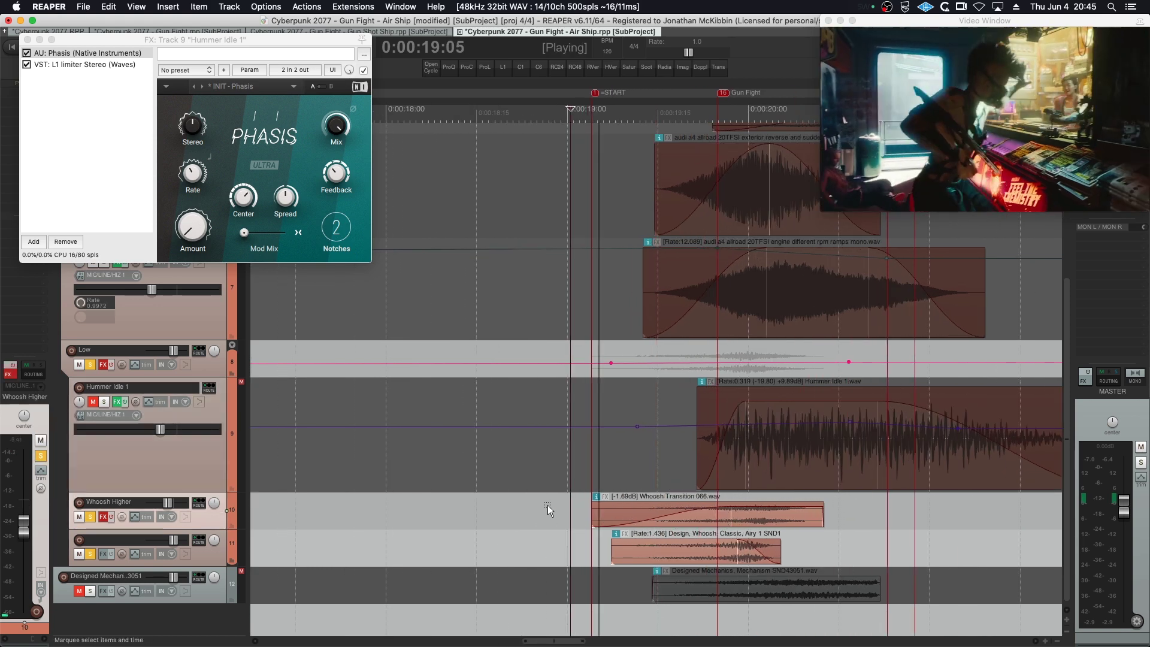
{"action": "key", "text": "space"}
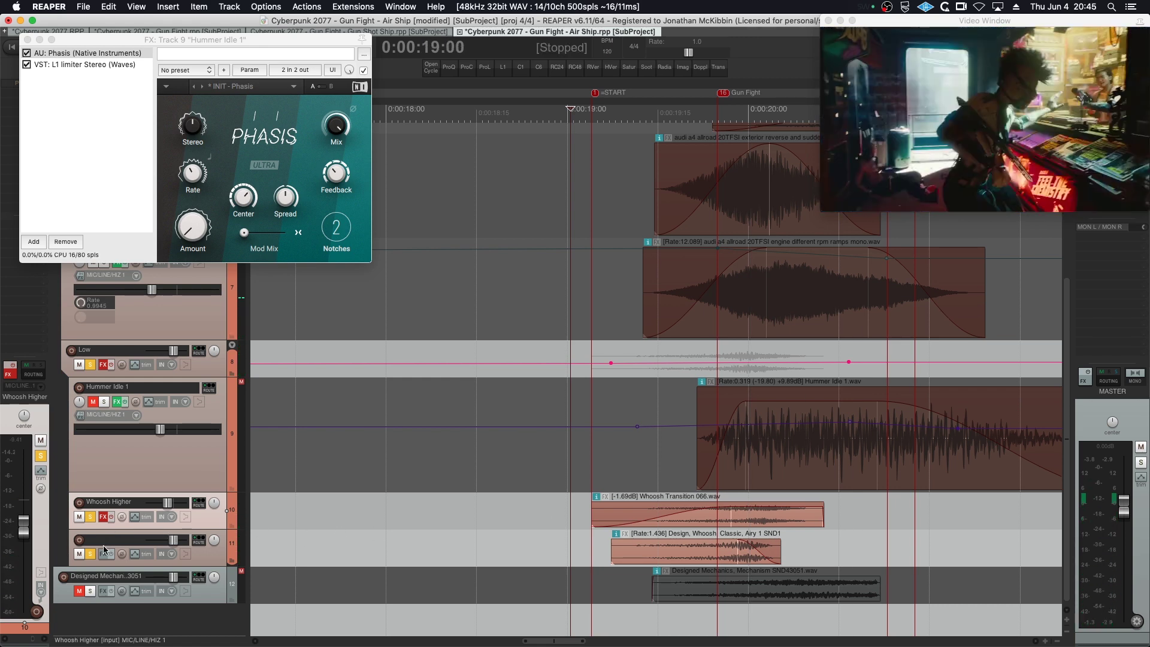
- Solo only the unnamed track with the Classic Airy whoosh and play it from 0:00:19:01
{"action": "left_click", "coordinate": [91, 554]}
{"action": "left_click", "coordinate": [91, 554]}
{"action": "key", "text": "space"}
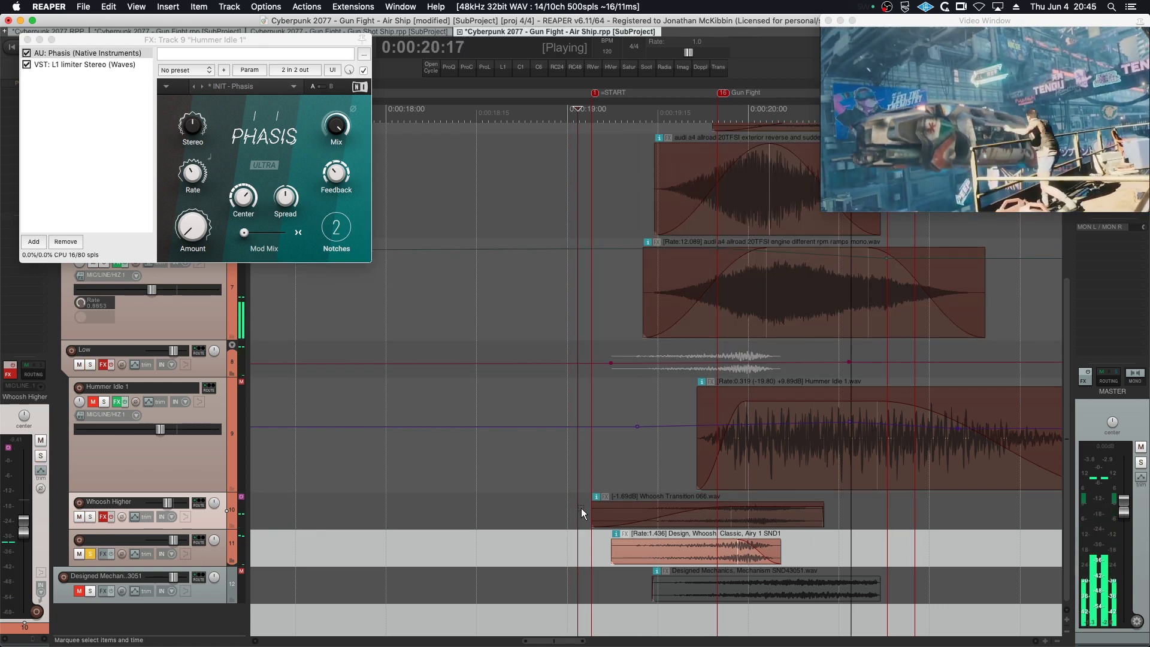
{"action": "key", "text": "space"}
- Switch the solo from the unnamed whoosh track to Whoosh Higher and play it from 0:00:19:01
{"action": "left_click", "coordinate": [89, 516]}
{"action": "left_click", "coordinate": [90, 554]}
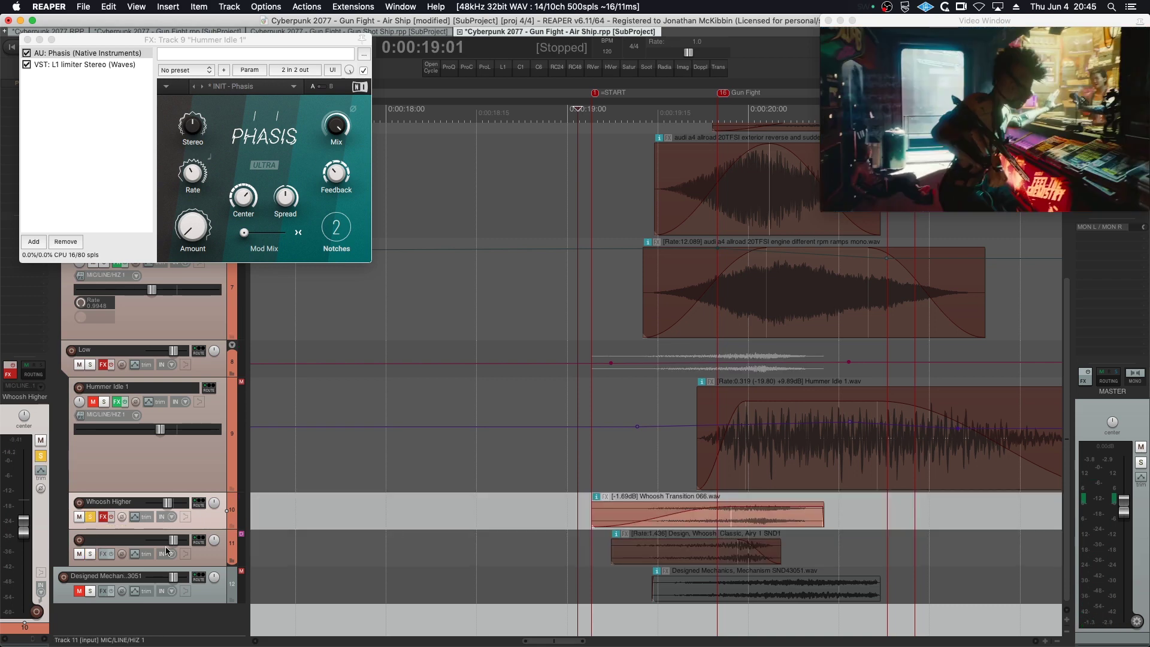
{"action": "key", "text": "space"}
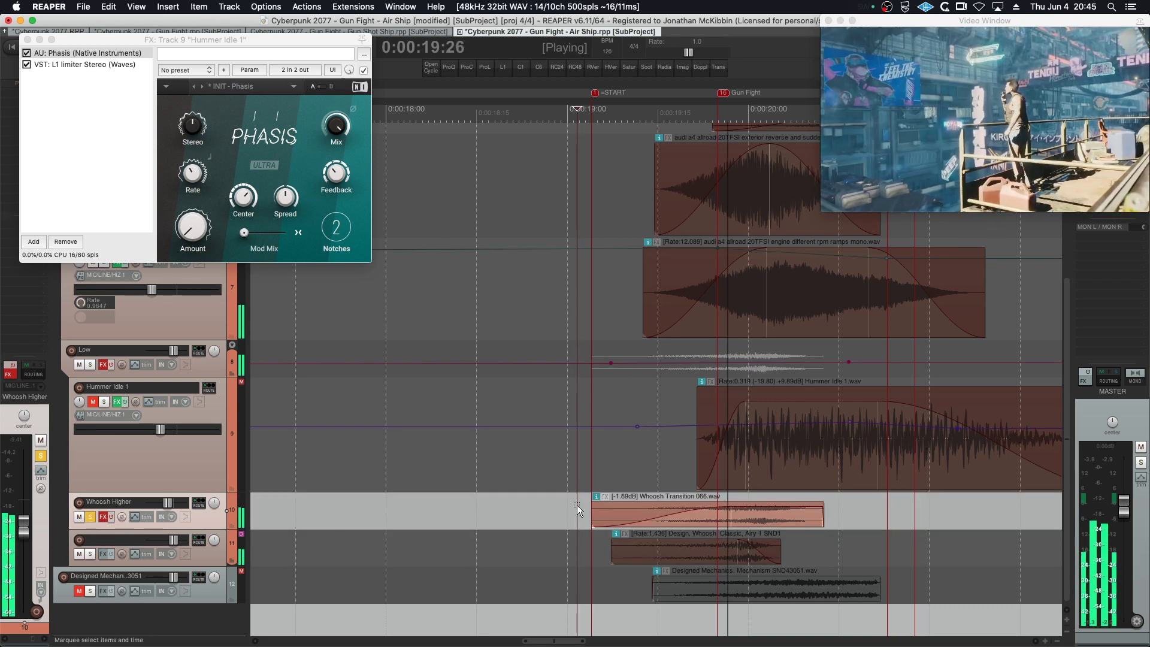
{"action": "key", "text": "space"}
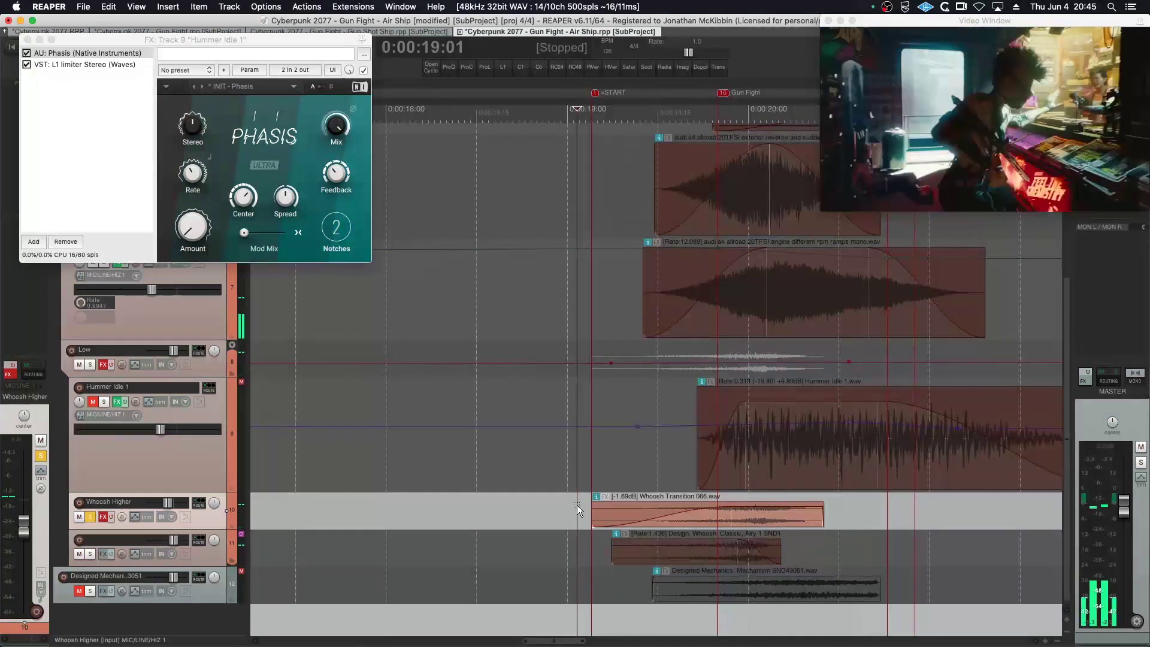
- Add the unnamed whoosh track to the Whoosh Higher solo and play the combined whooshes twice
{"action": "left_click", "coordinate": [90, 554]}
{"action": "mouse_move", "coordinate": [170, 505]}
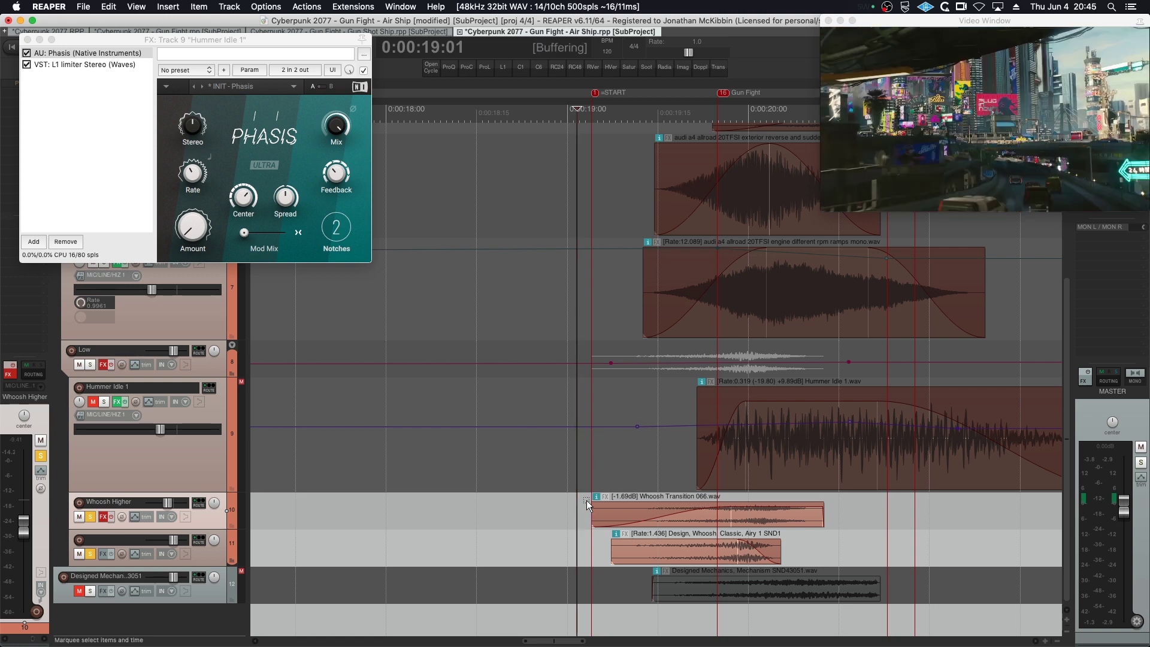
{"action": "key", "text": "space"}
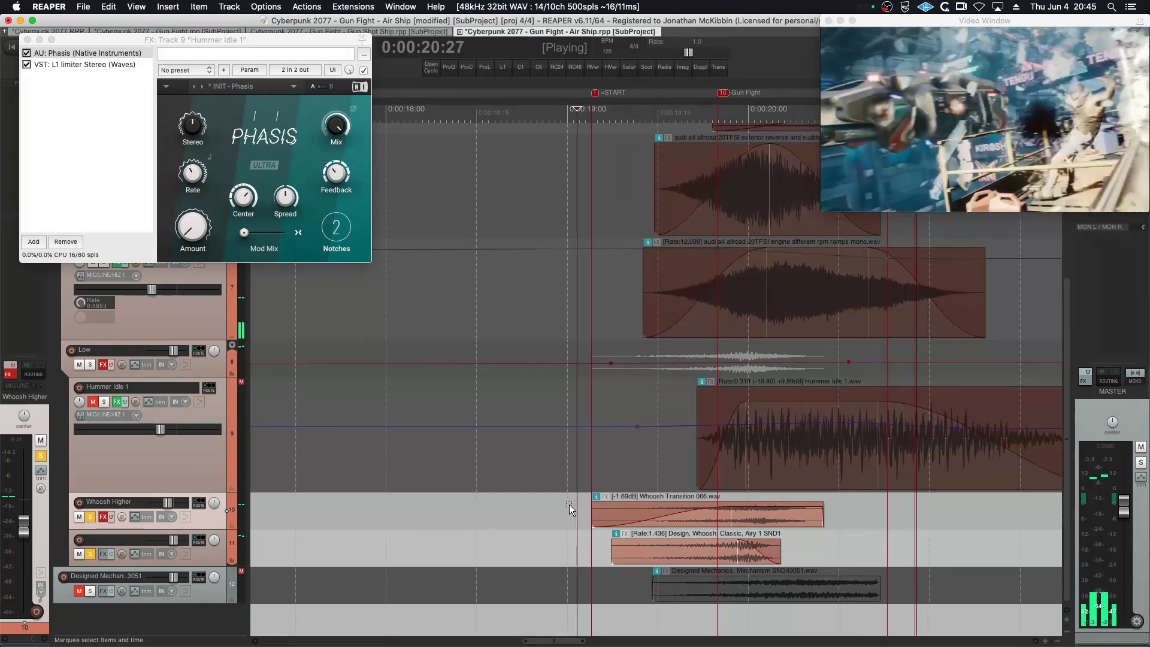
{"action": "key", "text": "space"}
{"action": "key", "text": "space"}
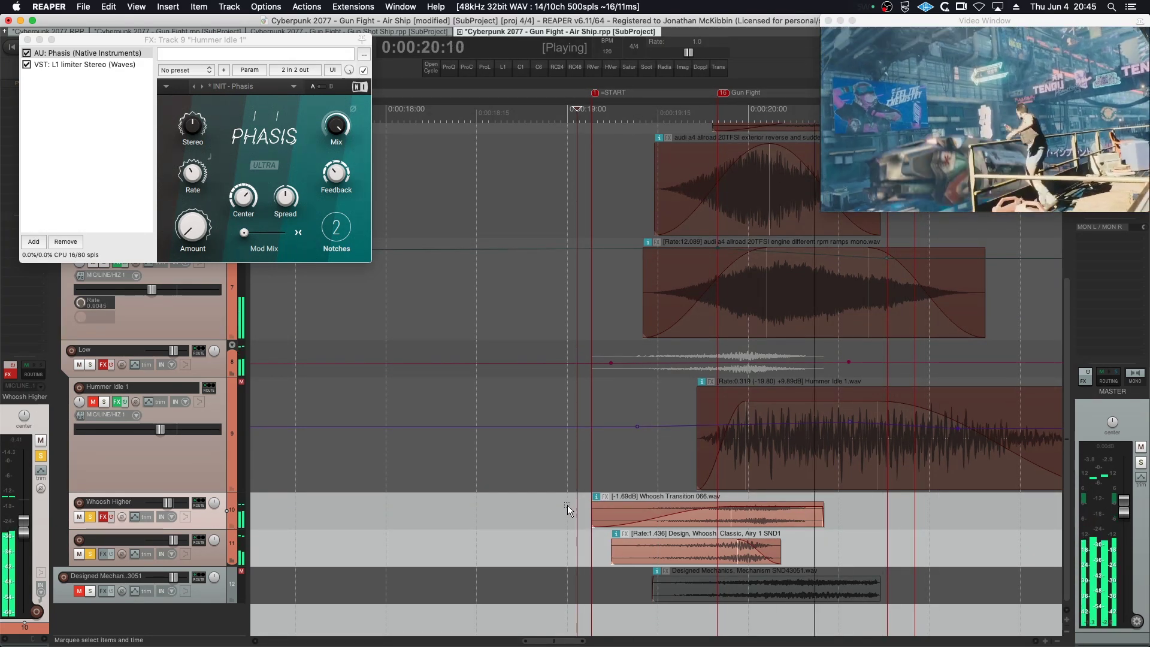
{"action": "key", "text": "space"}
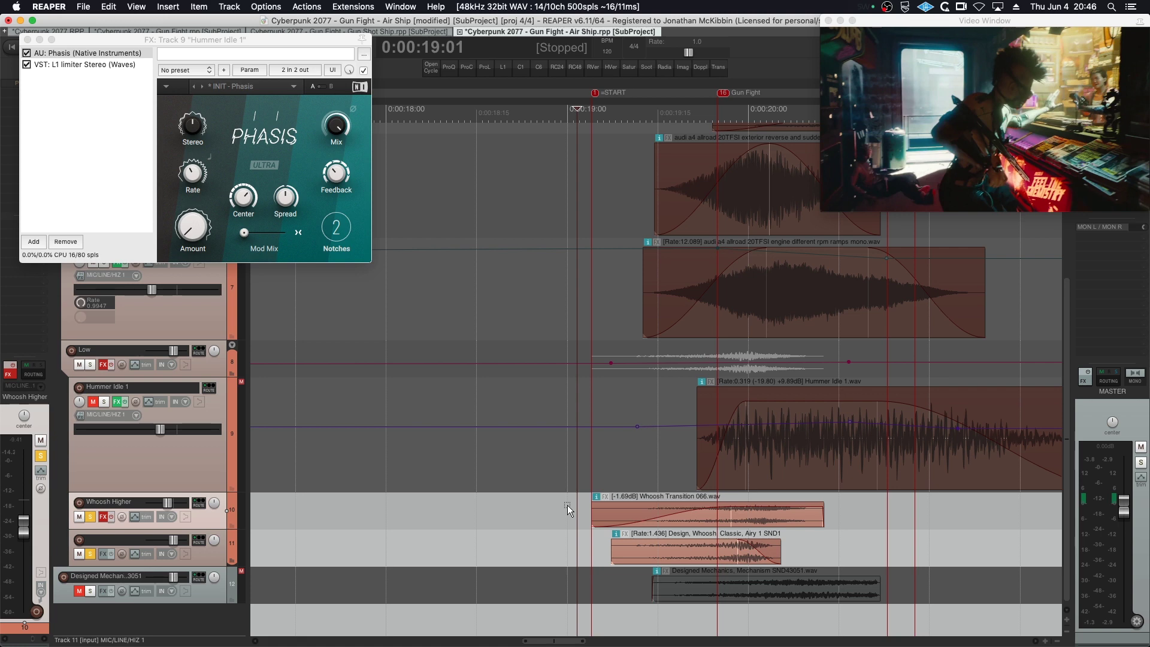
- Clear all solos and play the full air ship mix twice from 0:00:18:23 with Hummer Idle 1 muted
{"action": "left_click", "coordinate": [89, 517], "text": "super"}
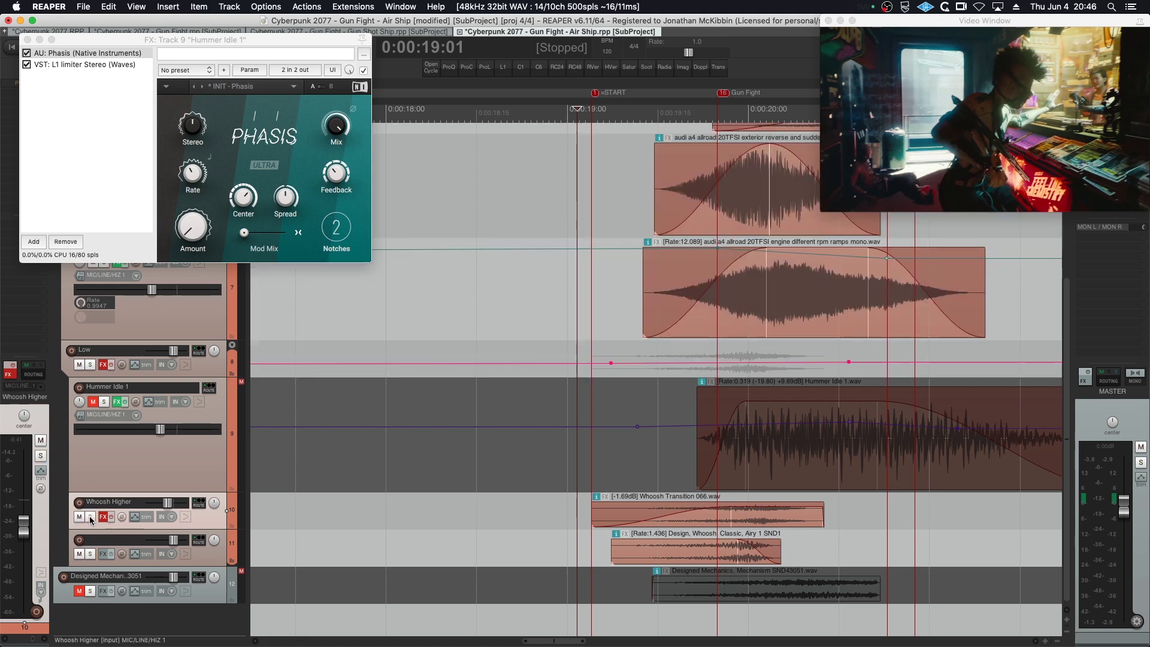
{"action": "left_click", "coordinate": [525, 302]}
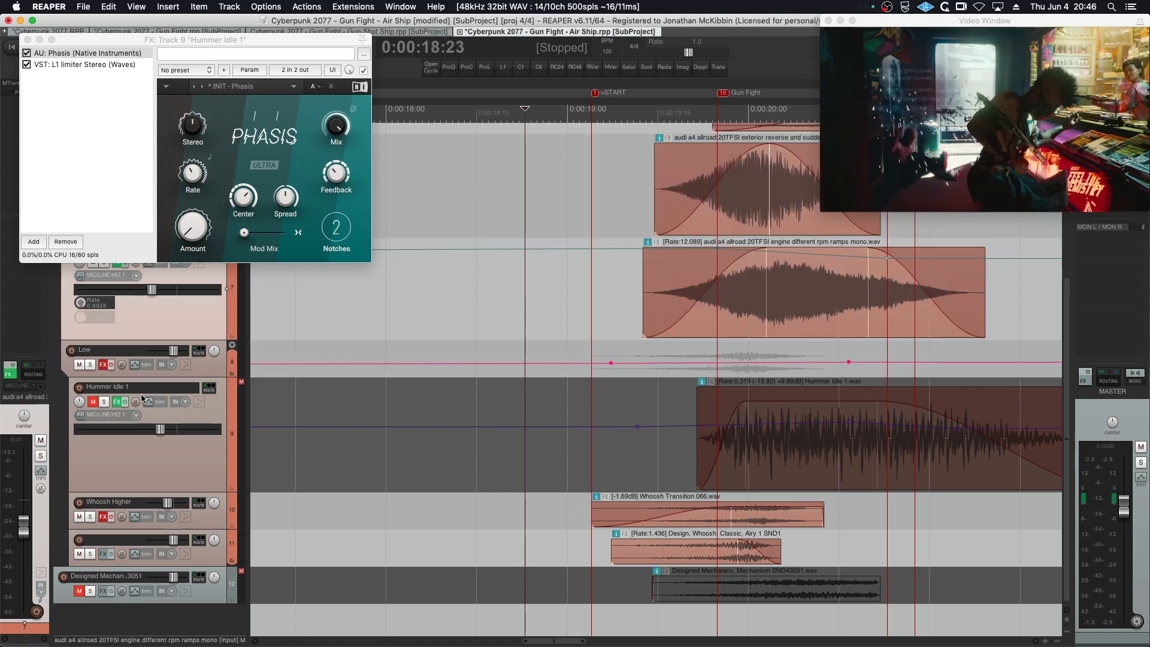
{"action": "scroll", "coordinate": [690, 423], "scroll_direction": "down", "scroll_amount": 4}
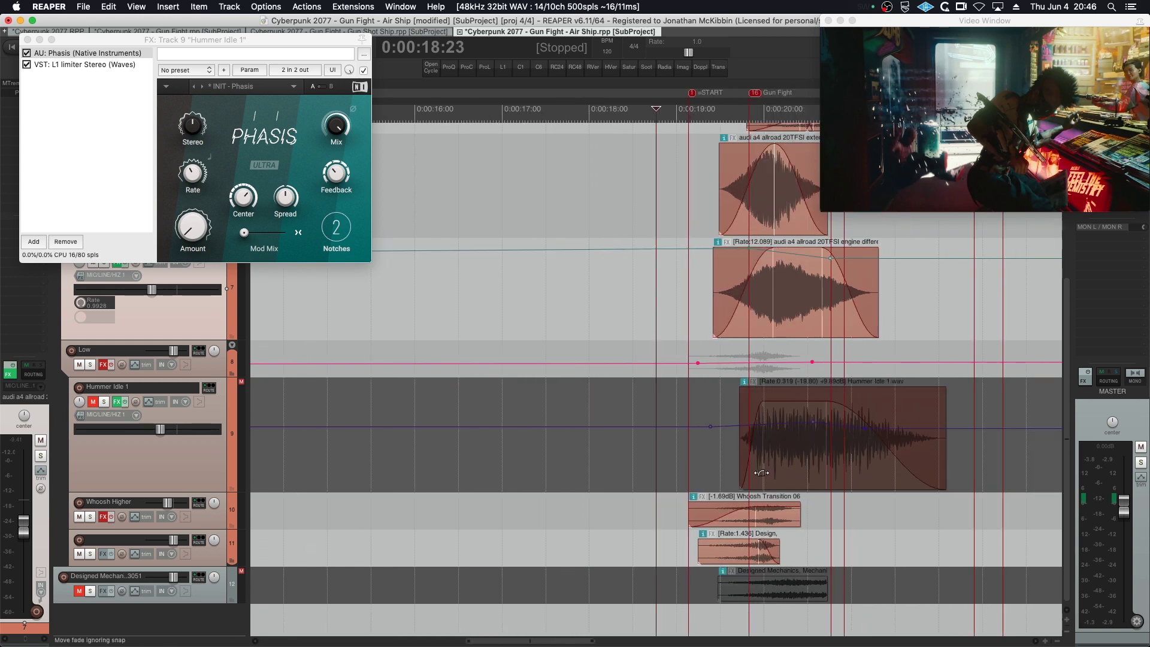
{"action": "key", "text": "space"}
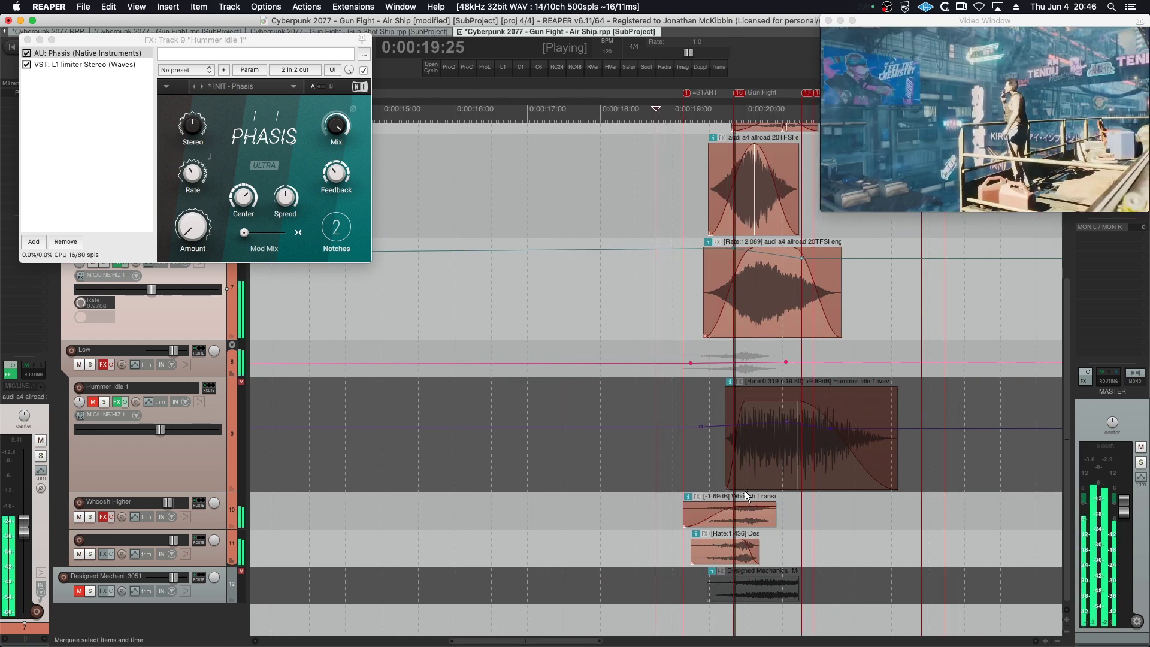
{"action": "key", "text": "space"}
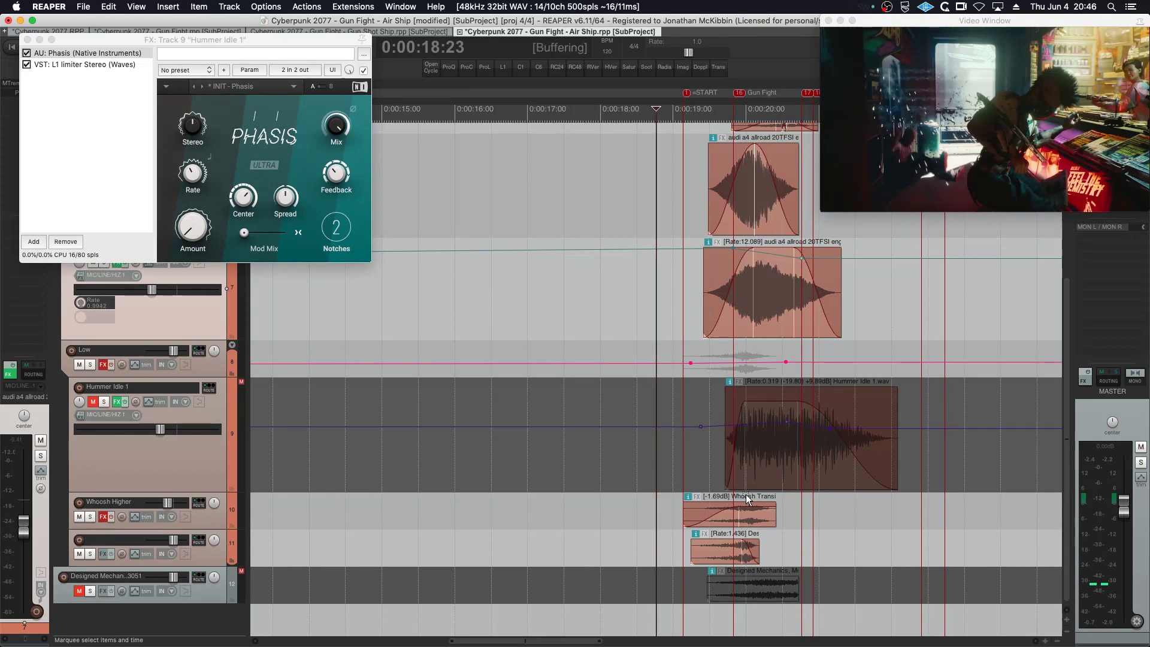
{"action": "key", "text": "space"}
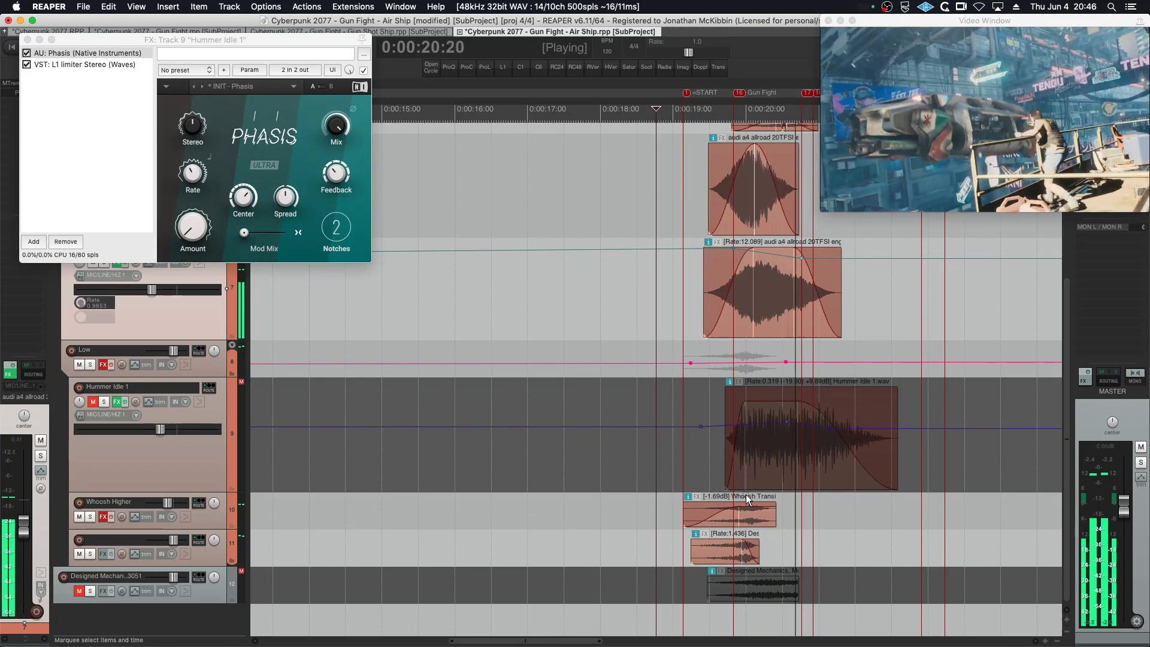
{"action": "key", "text": "space"}
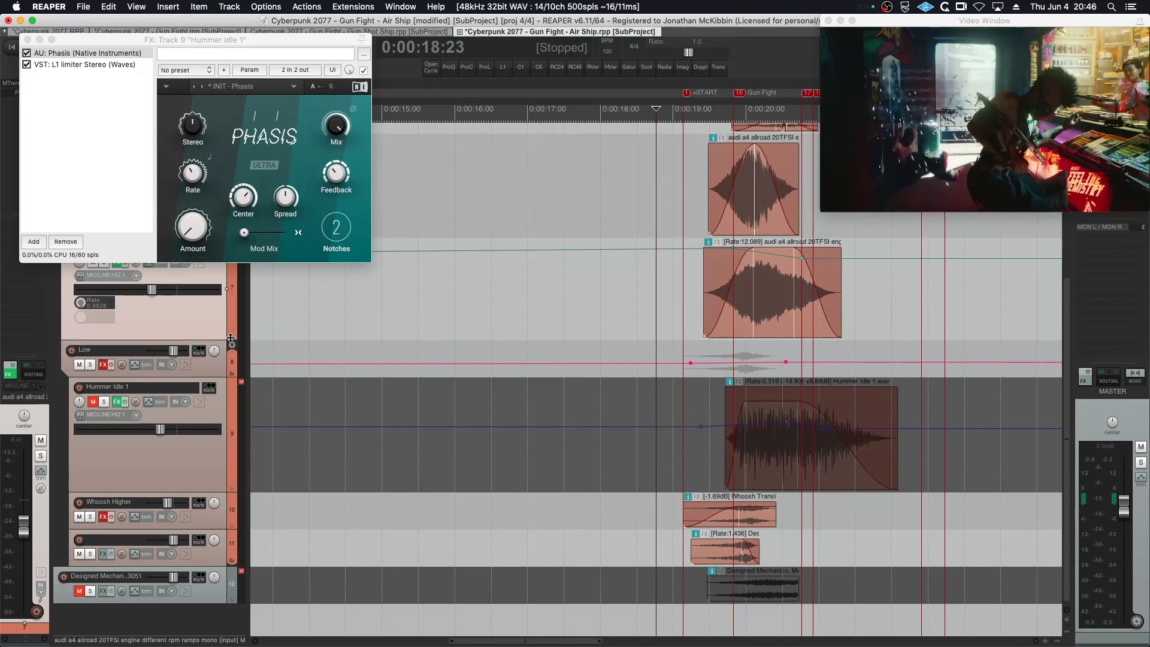
- Lower the Mid Road track's volume slightly and audition the air ship mix from 0:00:18:18
{"action": "left_click", "coordinate": [27, 40]}
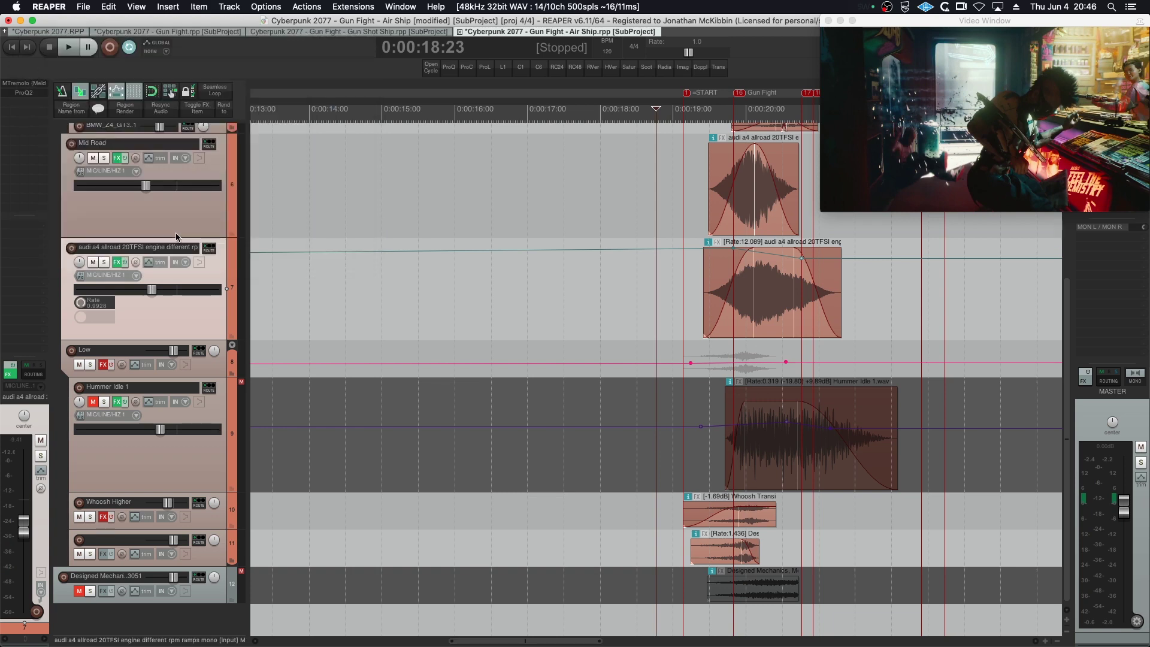
{"action": "left_click_drag", "start_coordinate": [145, 187], "coordinate": [136, 185]}
{"action": "left_click", "coordinate": [643, 167]}
{"action": "key", "text": "space"}
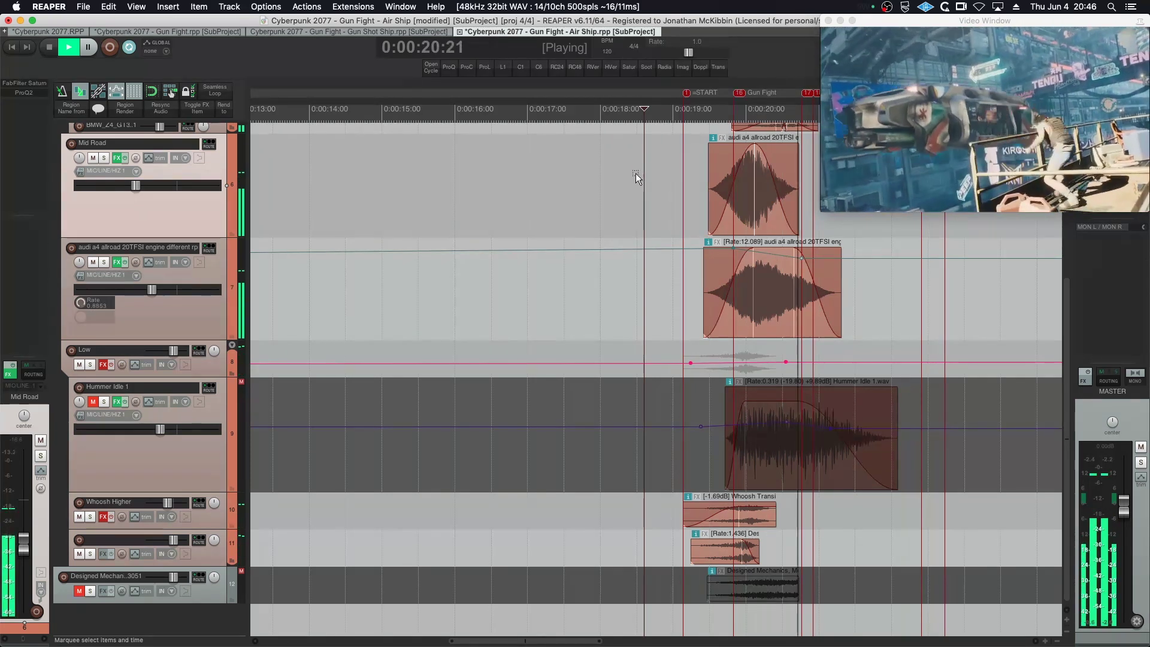
{"action": "key", "text": "space"}
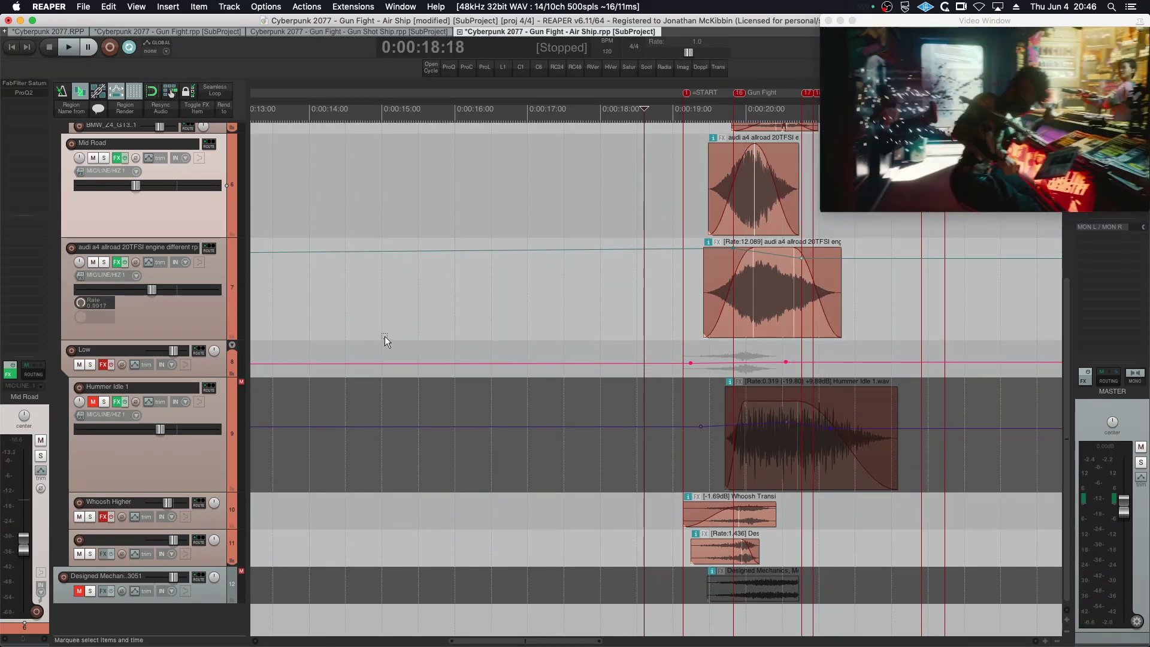
- Inspect the Tremolator and L1 limiter in the Low folder's bypassed effects chain and play the mix from 0:00:18:18
{"action": "left_click", "coordinate": [104, 365]}
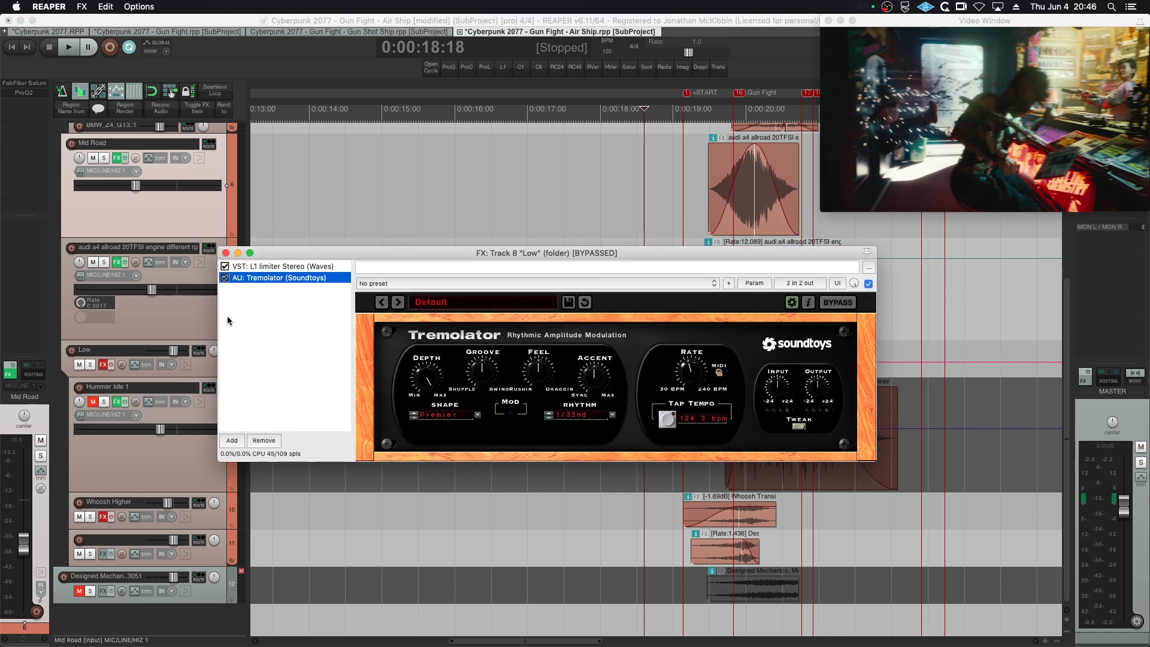
{"action": "left_click", "coordinate": [240, 268]}
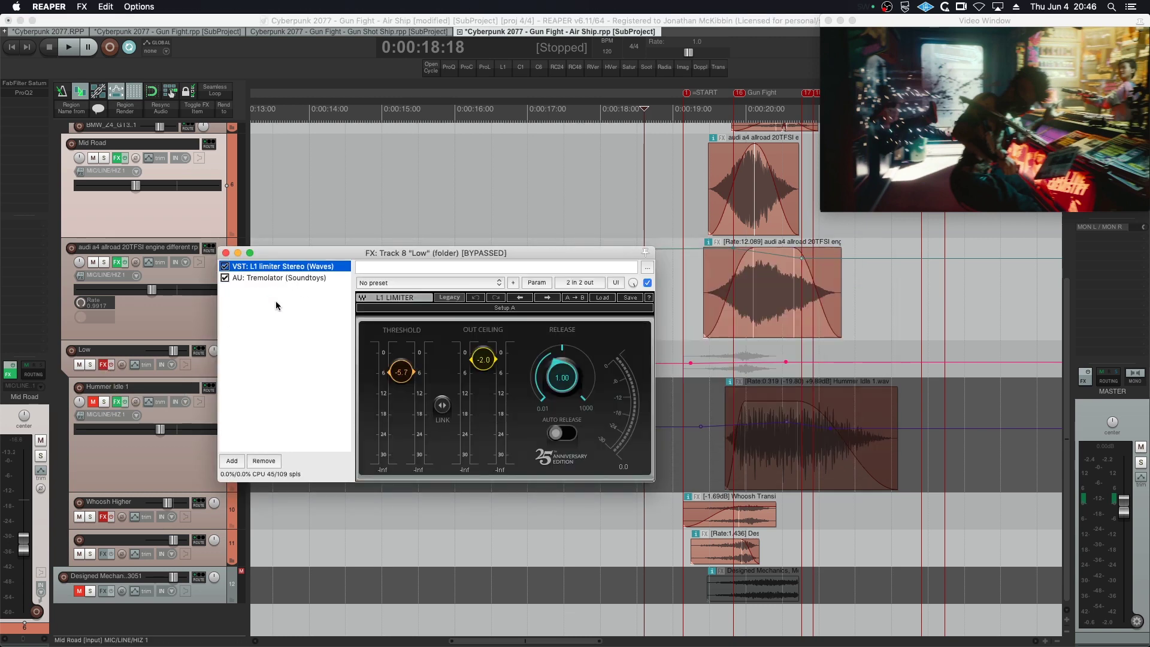
{"action": "key", "text": "space"}
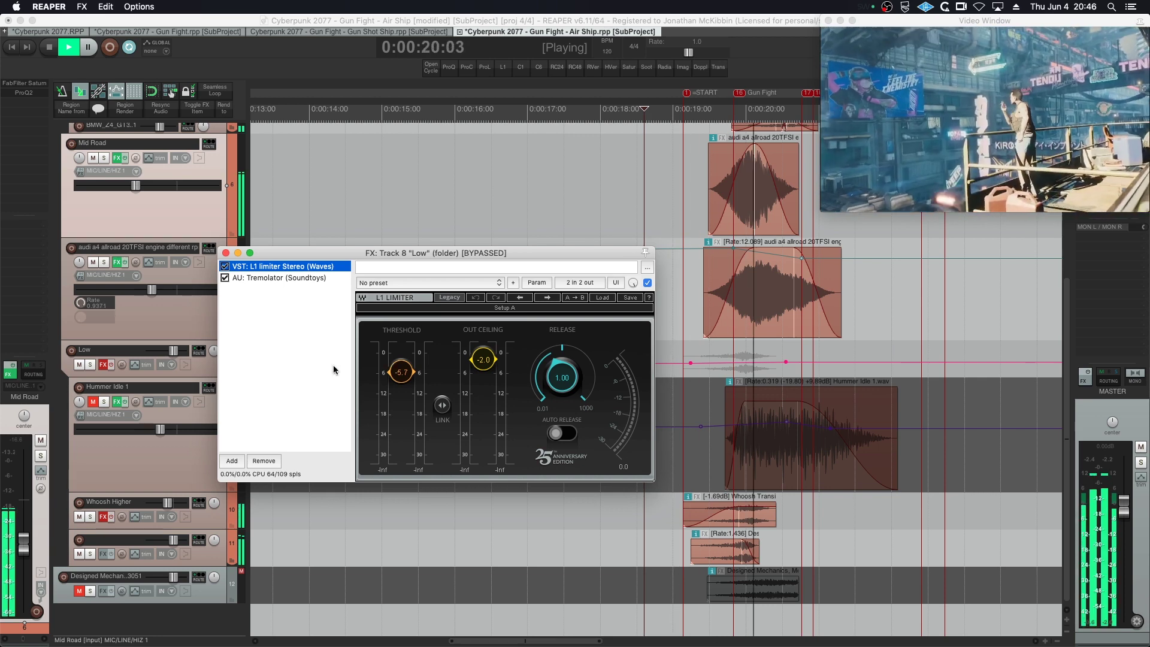
- Enable the Low folder track's FX chain with Tremolator bypassed, and audition the section through the L1 limiter
{"action": "key", "text": "space"}
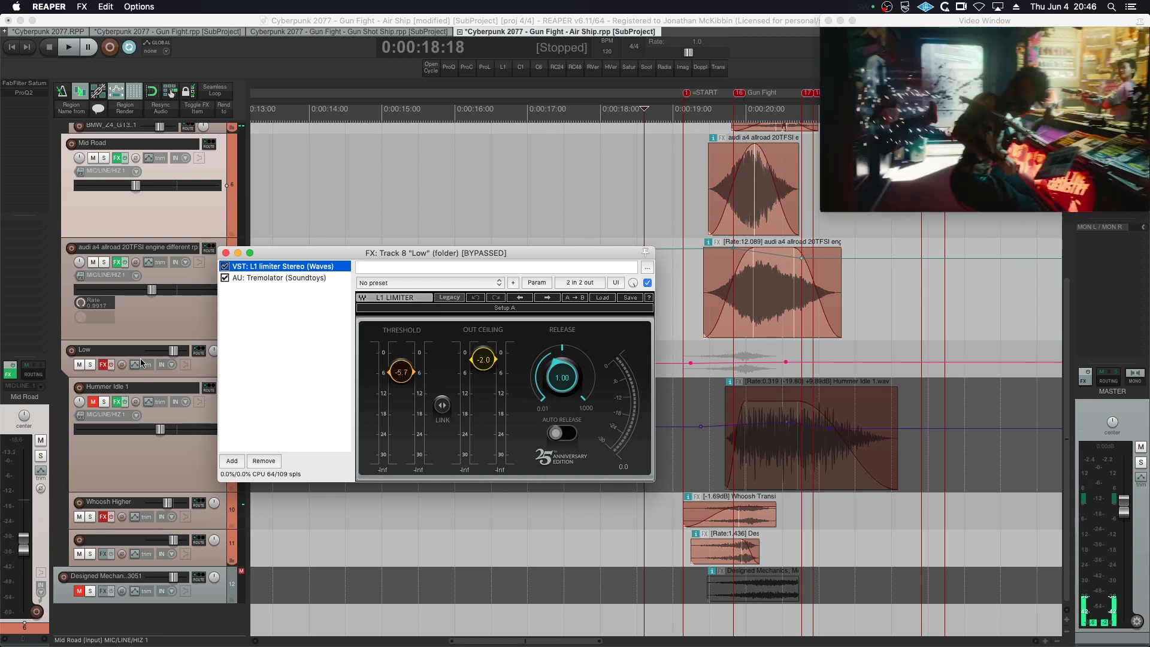
{"action": "left_click", "coordinate": [225, 278]}
{"action": "left_click", "coordinate": [111, 365]}
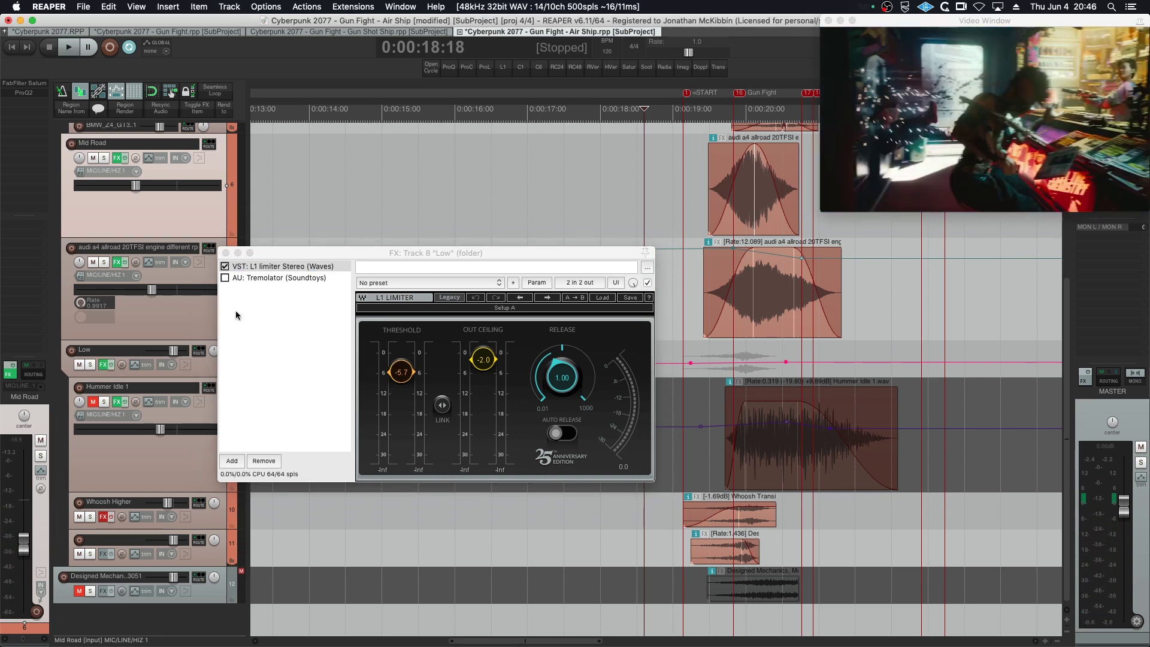
{"action": "left_click", "coordinate": [272, 279]}
{"action": "left_click", "coordinate": [276, 267]}
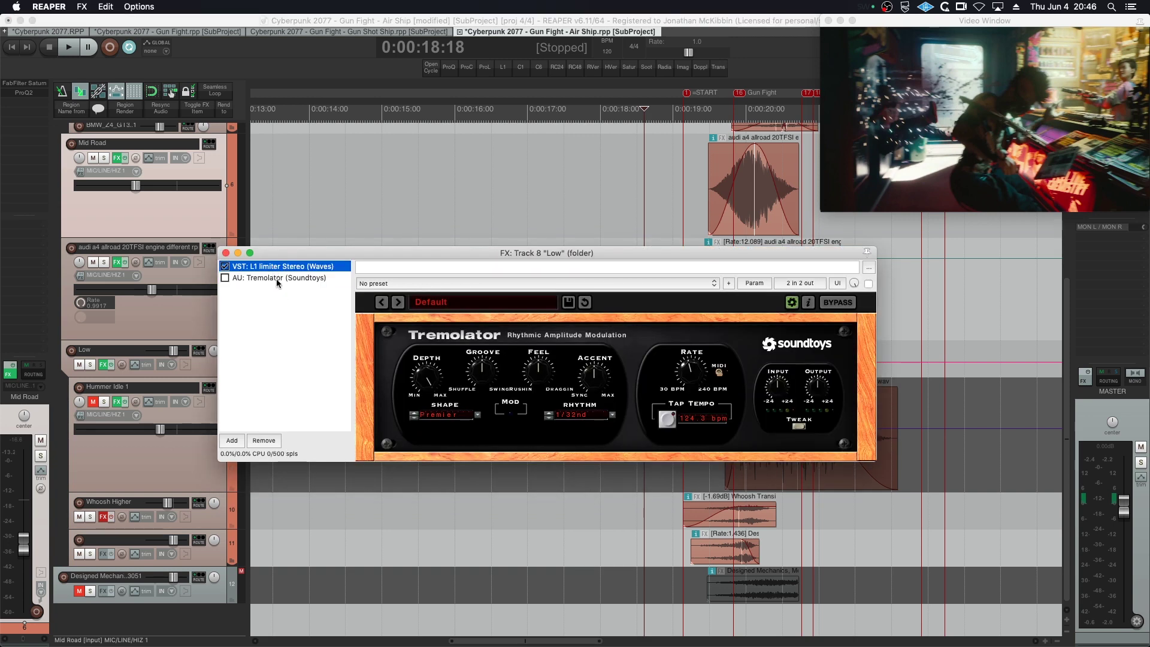
{"action": "key", "text": "space"}
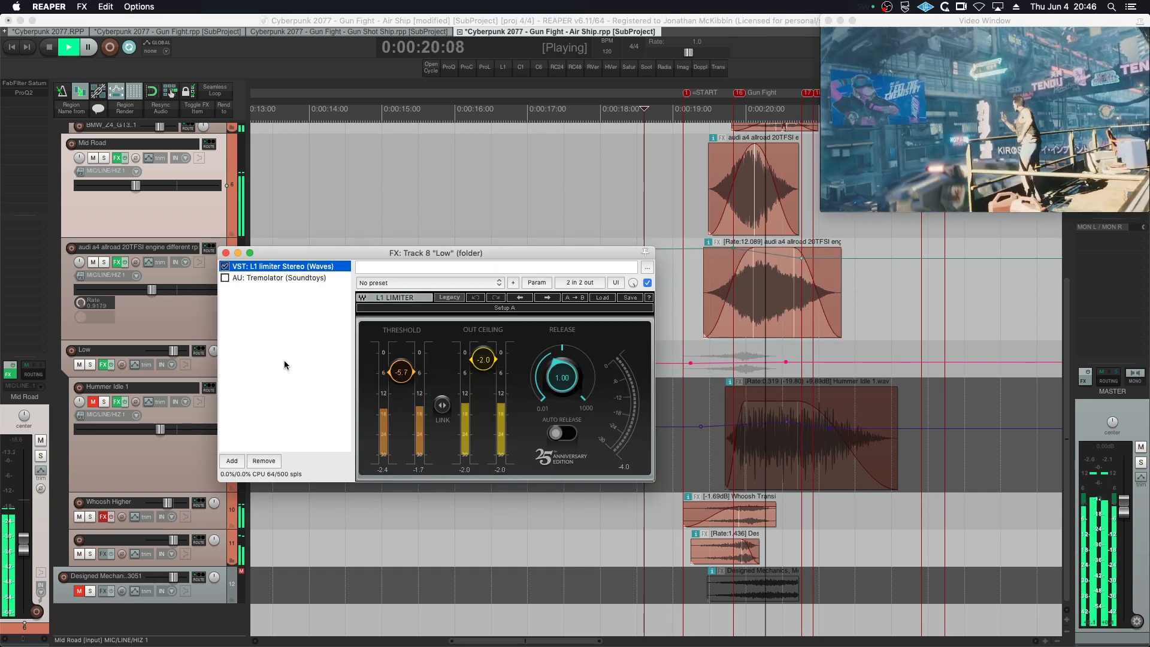
{"action": "key", "text": "space"}
- Re-enable Tremolator on the Low folder track, audition the section, and close its FX window
{"action": "left_click", "coordinate": [249, 279]}
{"action": "left_click", "coordinate": [224, 278]}
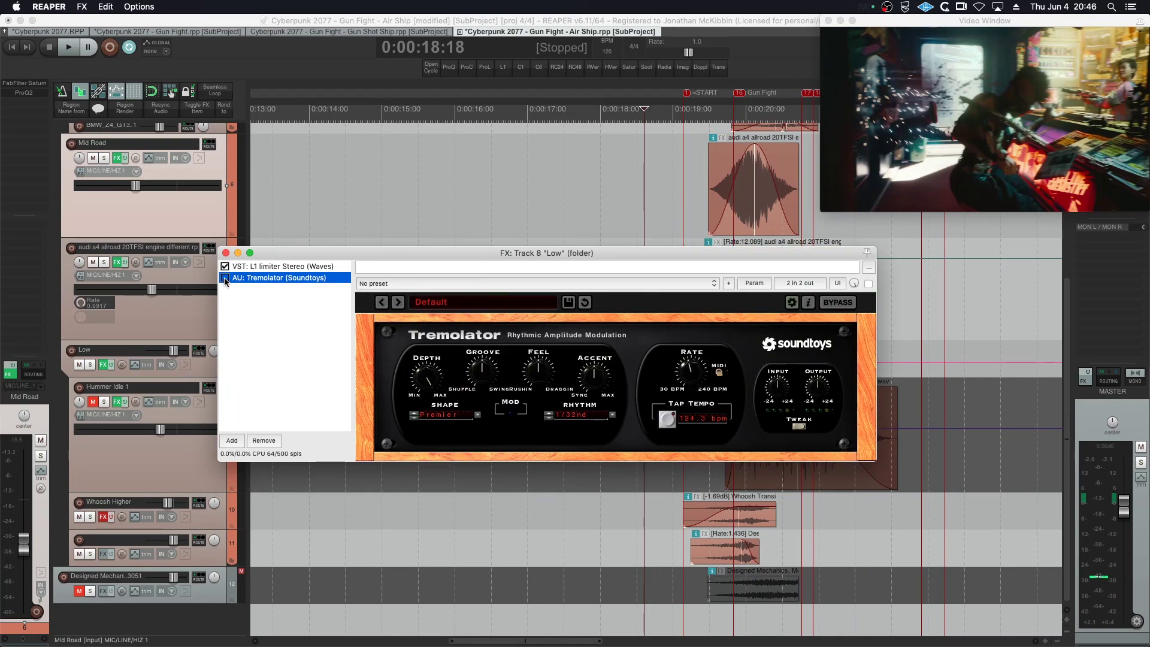
{"action": "key", "text": "space"}
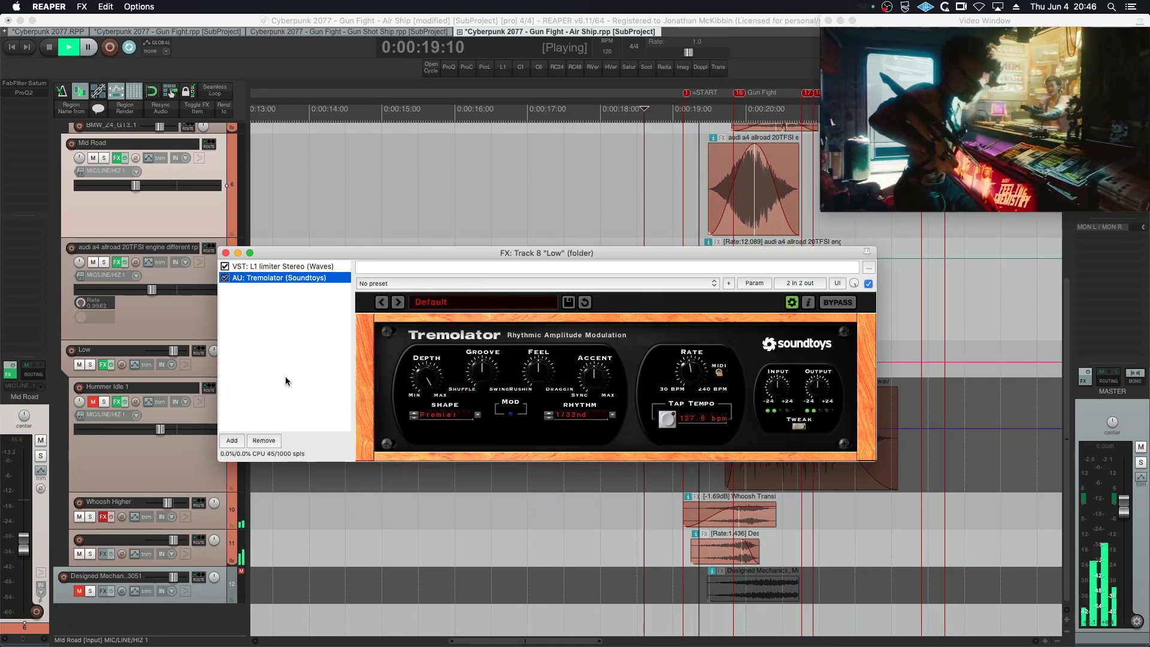
{"action": "key", "text": "space"}
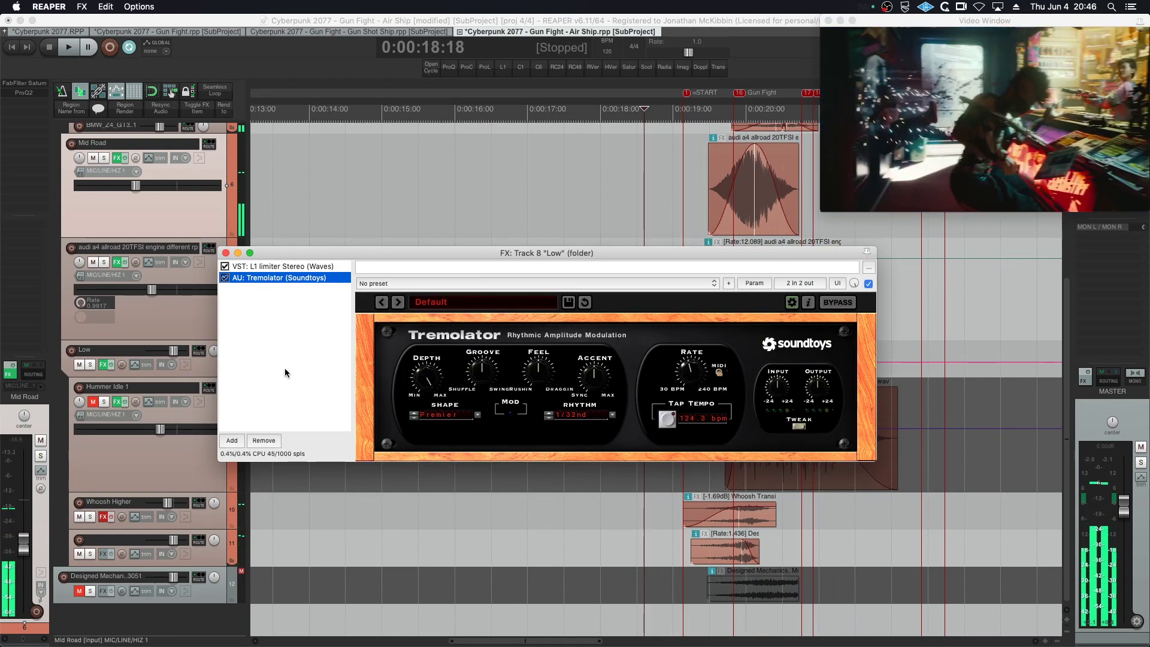
{"action": "left_click", "coordinate": [225, 253]}
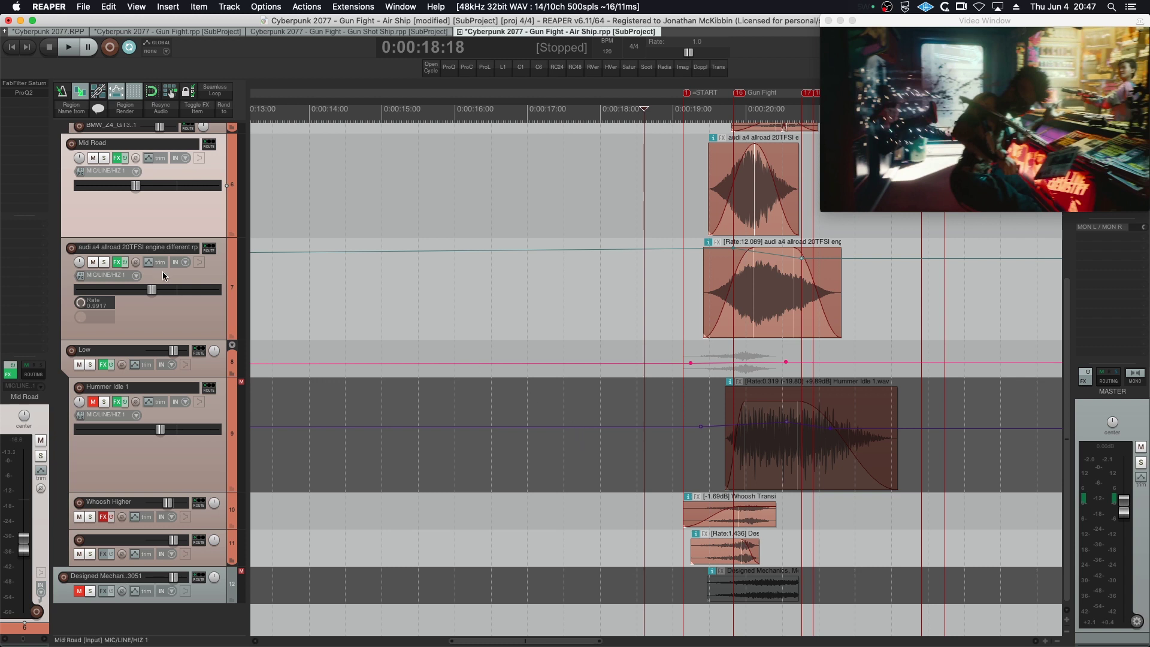
- Solo the Low folder track, audition it from 0:00:18:26, and unsolo it
{"action": "left_click", "coordinate": [90, 364]}
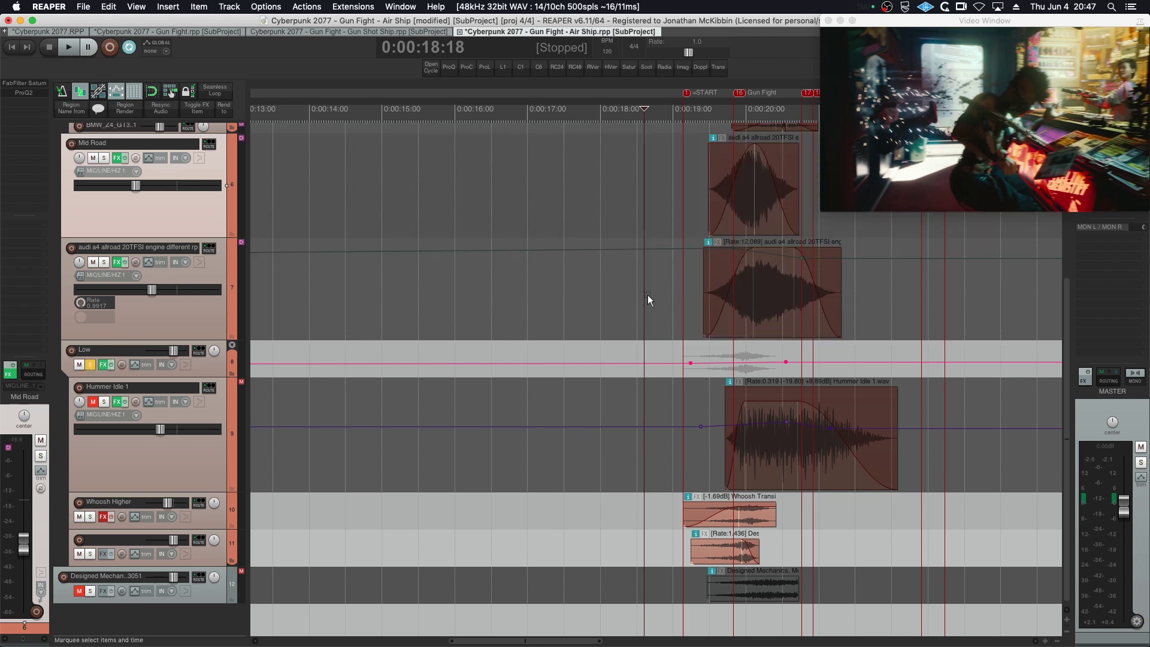
{"action": "left_click", "coordinate": [664, 294]}
{"action": "key", "text": "space"}
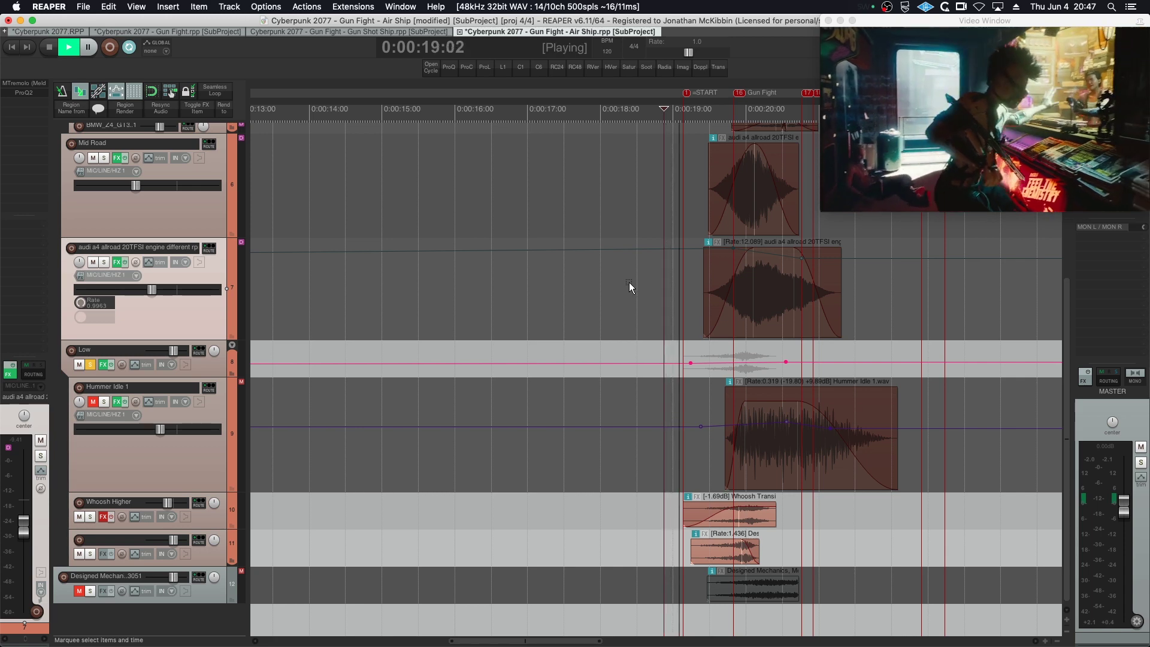
{"action": "key", "text": "space"}
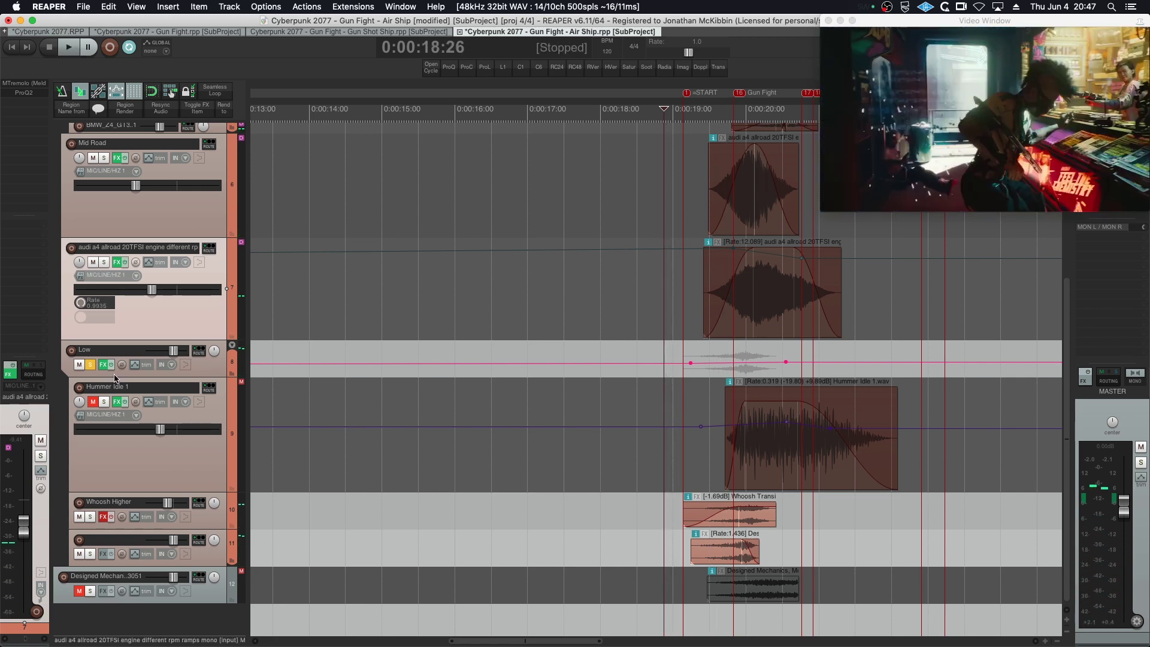
{"action": "left_click", "coordinate": [91, 365]}
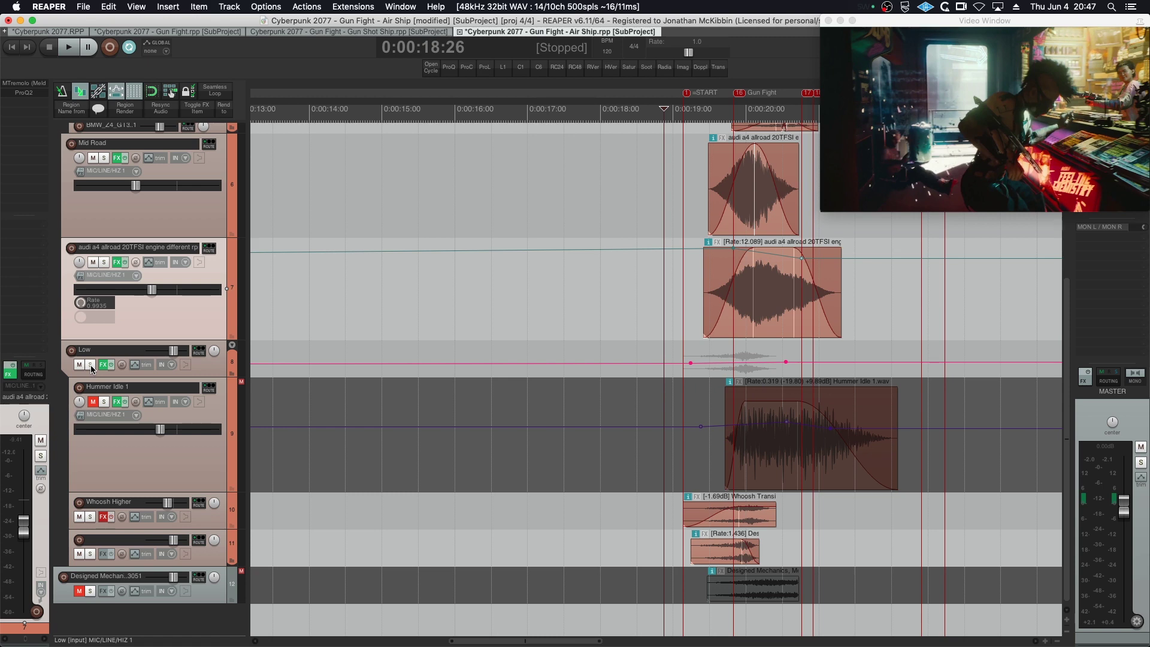
- Check the FX chain of the audi a4 allroad 20TFSI engine track, and close it
{"action": "scroll", "coordinate": [189, 334], "scroll_direction": "up", "scroll_amount": 2}
{"action": "left_click", "coordinate": [117, 298]}
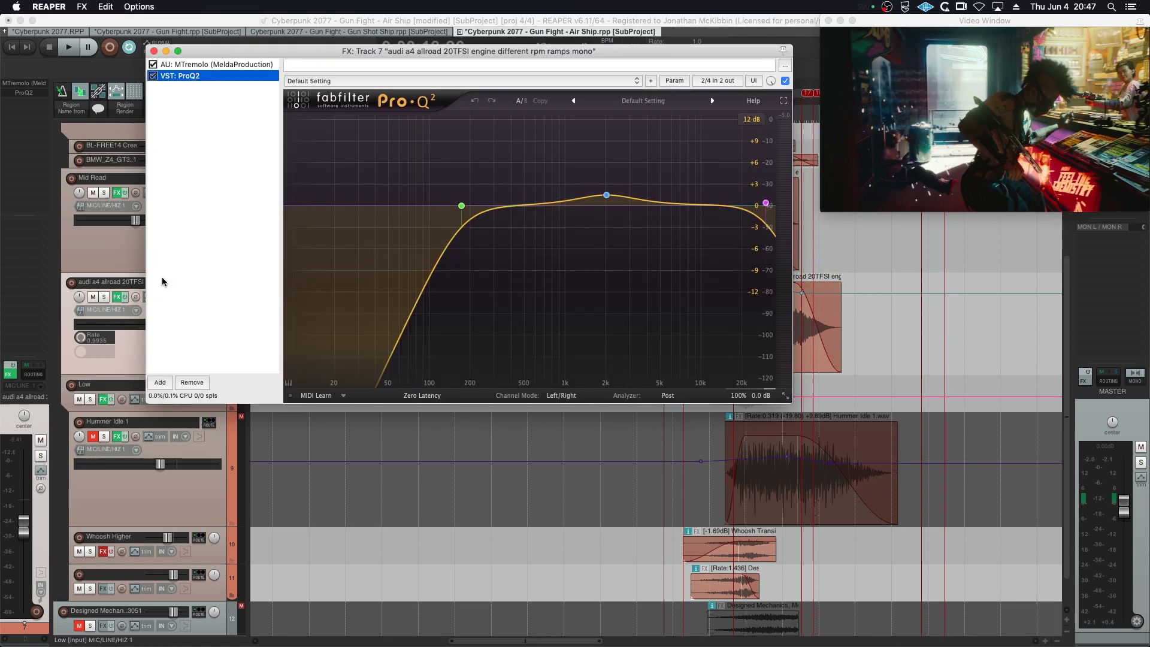
{"action": "left_click", "coordinate": [150, 47]}
- Solo the audi a4 allroad 20TFSI engine track and audition its clip from just before the start
{"action": "left_click", "coordinate": [104, 297]}
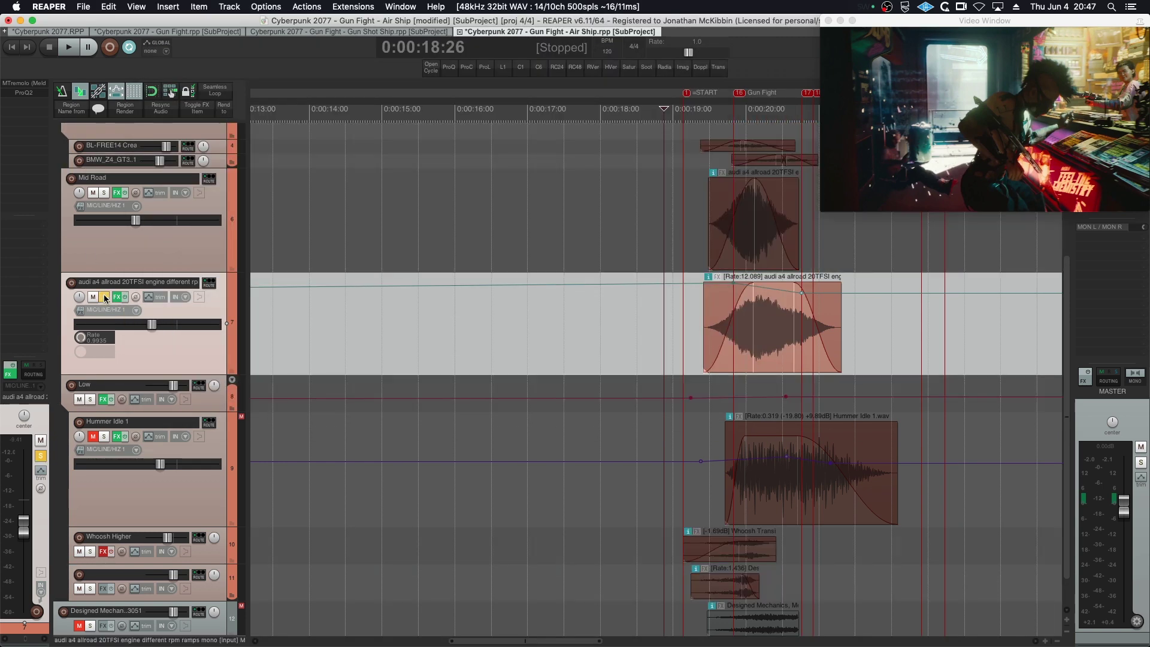
{"action": "left_click", "coordinate": [699, 311]}
{"action": "key", "text": "space"}
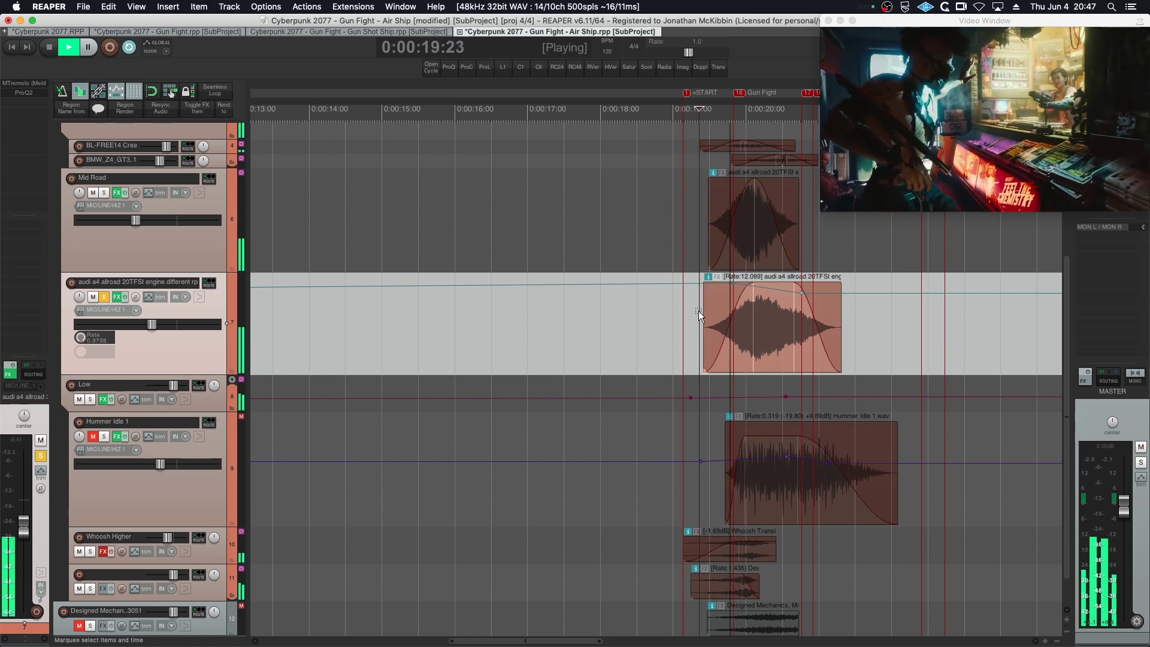
{"action": "left_click", "coordinate": [699, 311]}
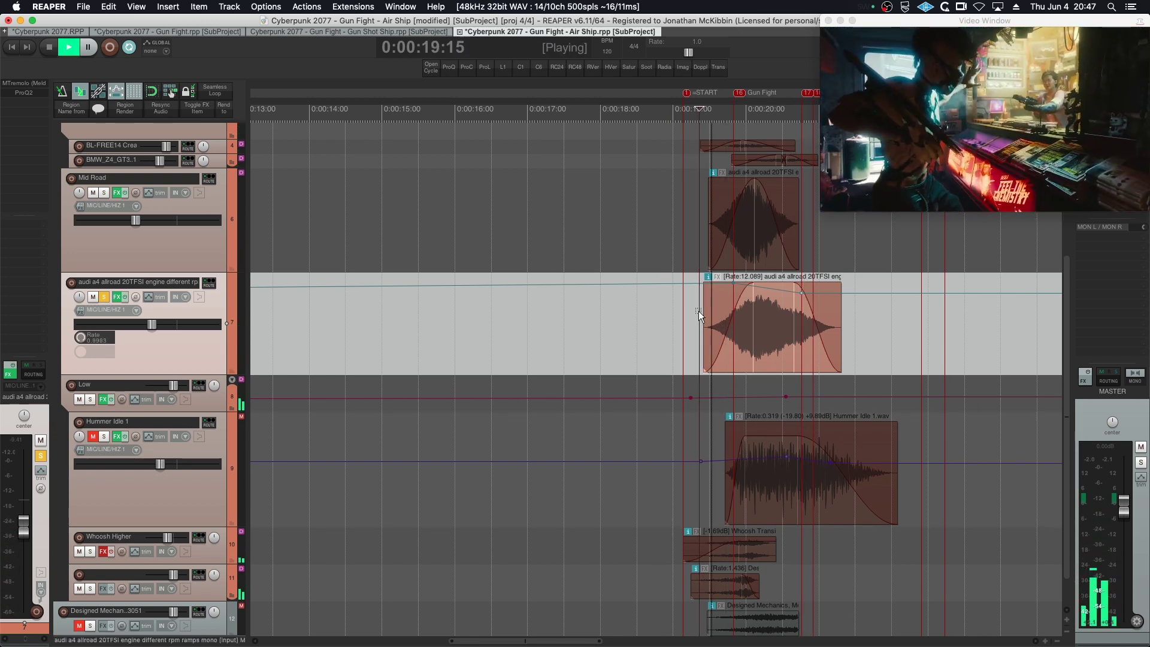
{"action": "key", "text": "space"}
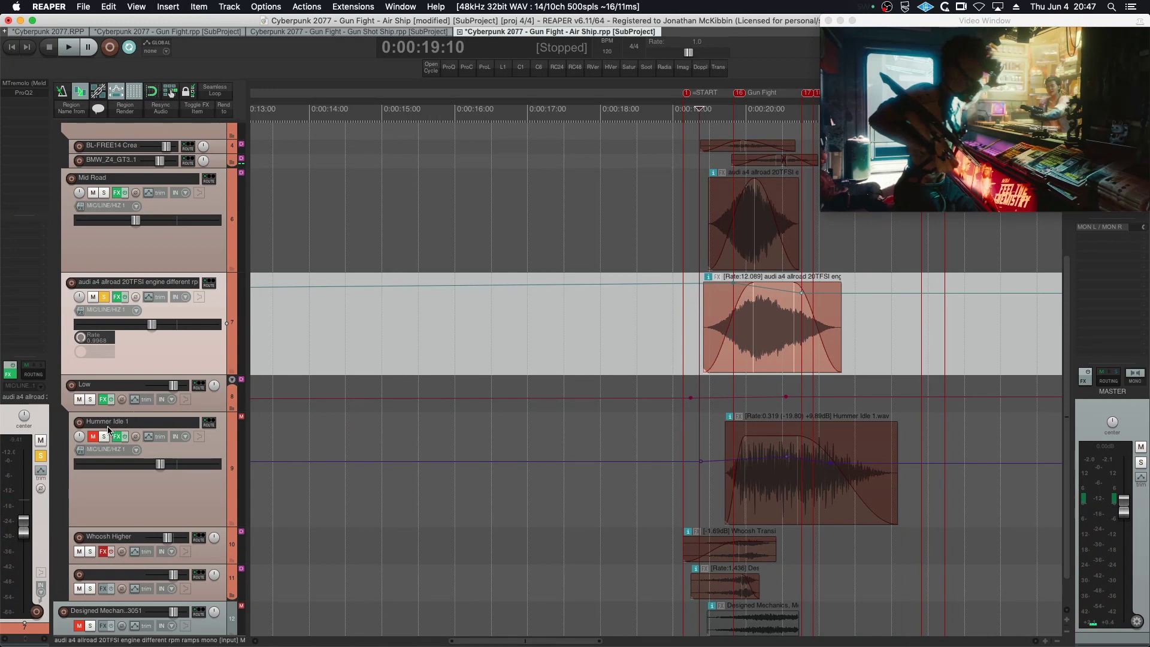
{"action": "left_click", "coordinate": [105, 437]}
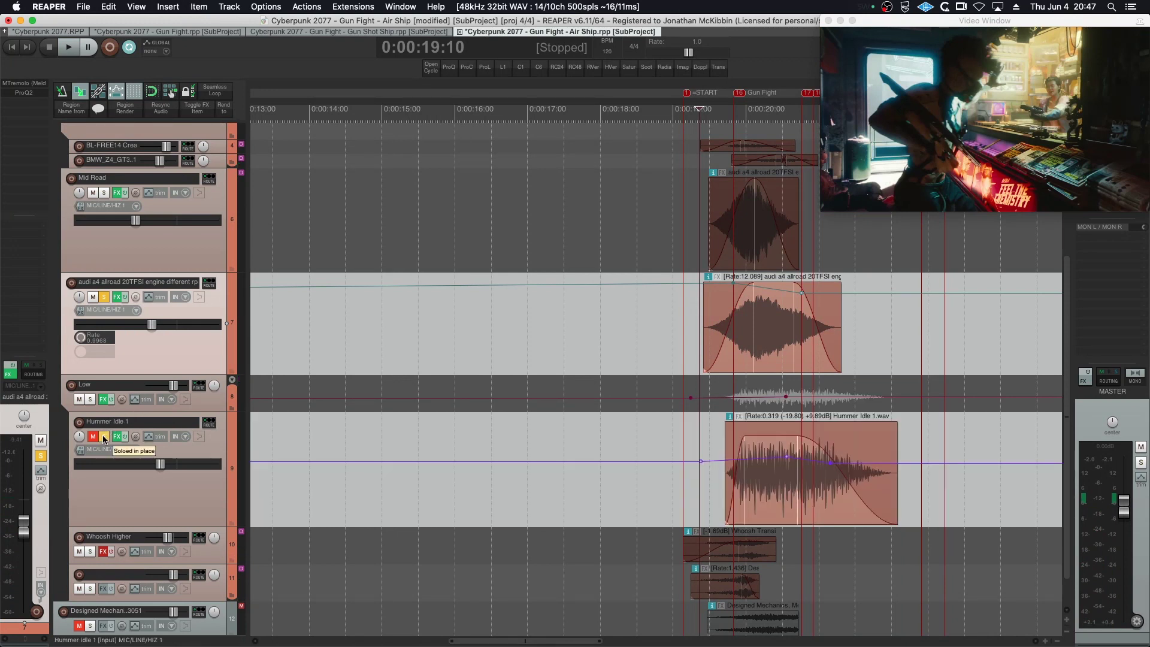
{"action": "scroll", "coordinate": [105, 438], "scroll_direction": "up", "scroll_amount": 1}
{"action": "left_click", "coordinate": [105, 471]}
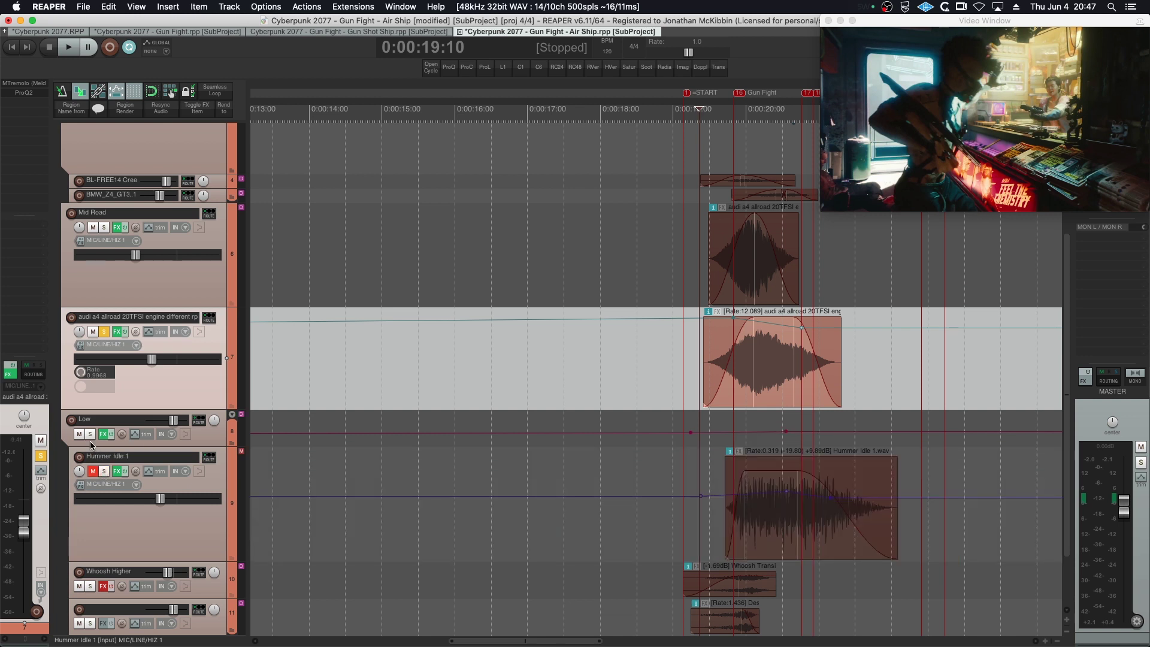
- Add solo to Low, Whoosh Higher and the unnamed track below, audition them with the audi track, and clear all solos
{"action": "left_click", "coordinate": [90, 433]}
{"action": "scroll", "coordinate": [275, 418], "scroll_direction": "down", "scroll_amount": 1}
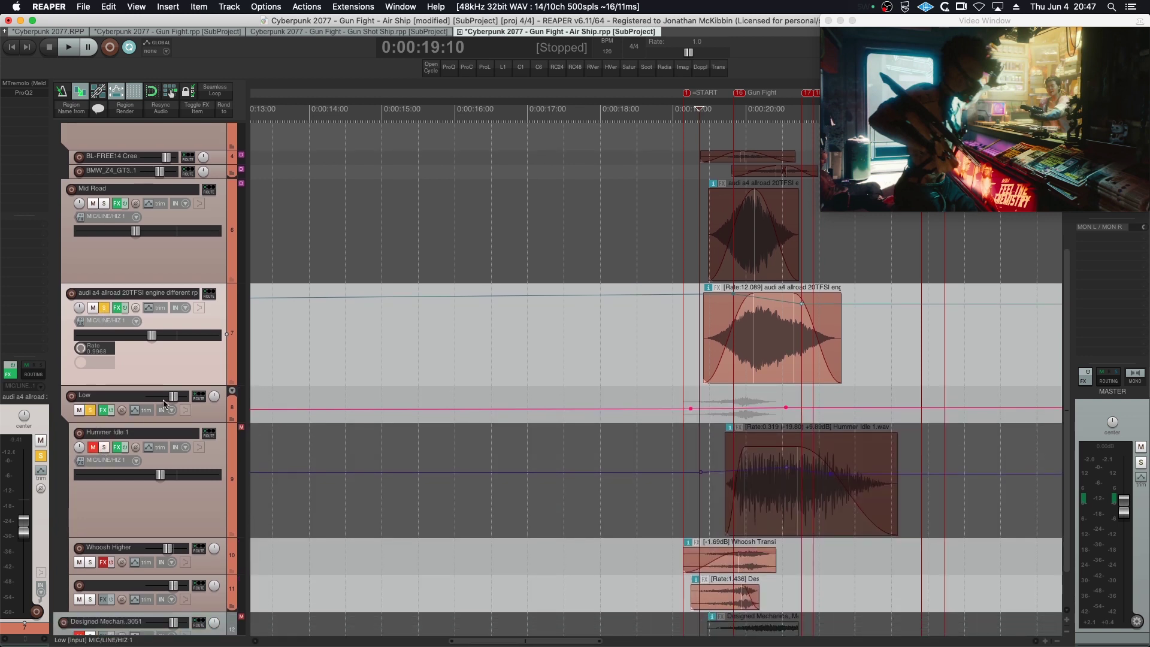
{"action": "left_click", "coordinate": [90, 562]}
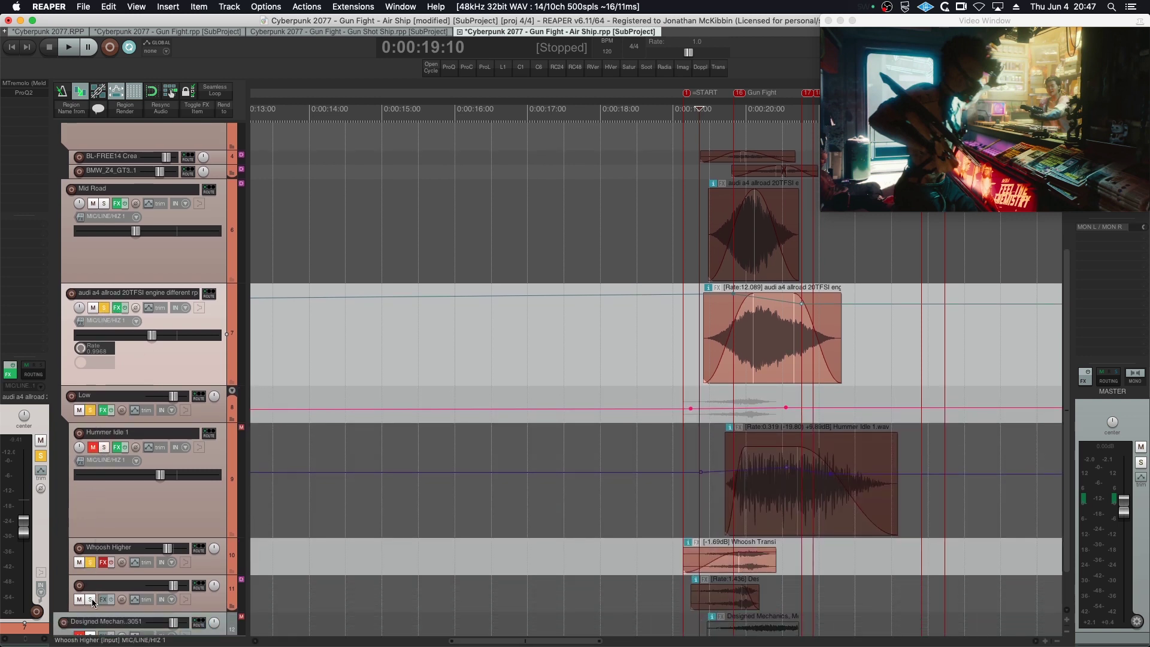
{"action": "left_click", "coordinate": [90, 599]}
{"action": "key", "text": "space"}
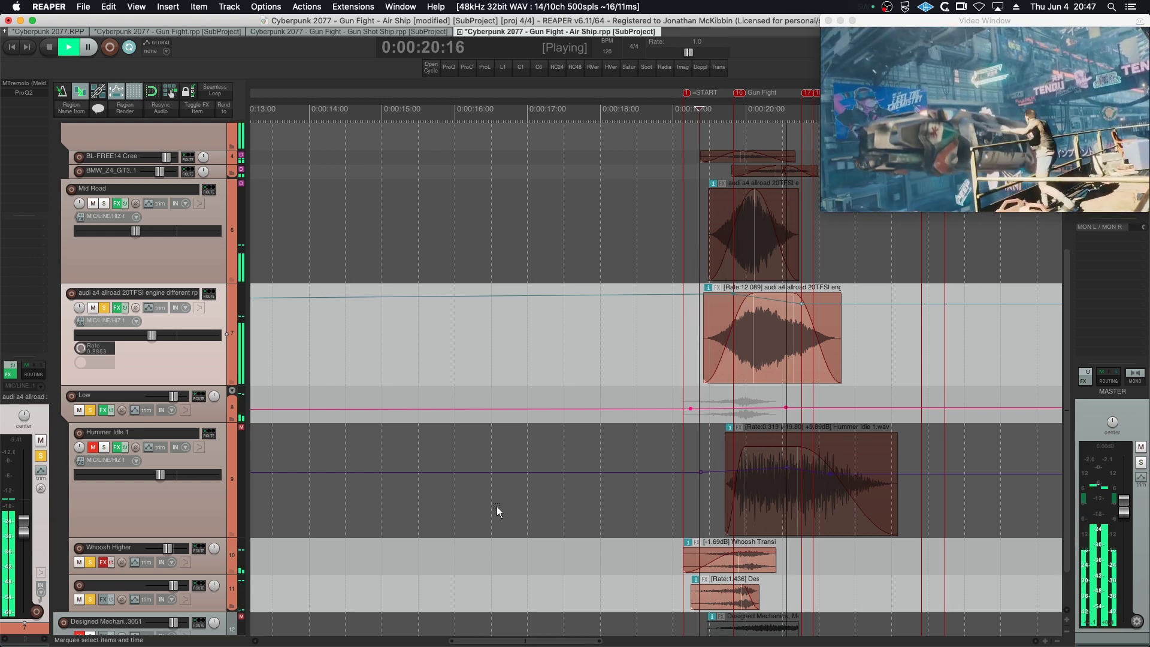
{"action": "key", "text": "space"}
{"action": "left_click", "coordinate": [90, 410]}
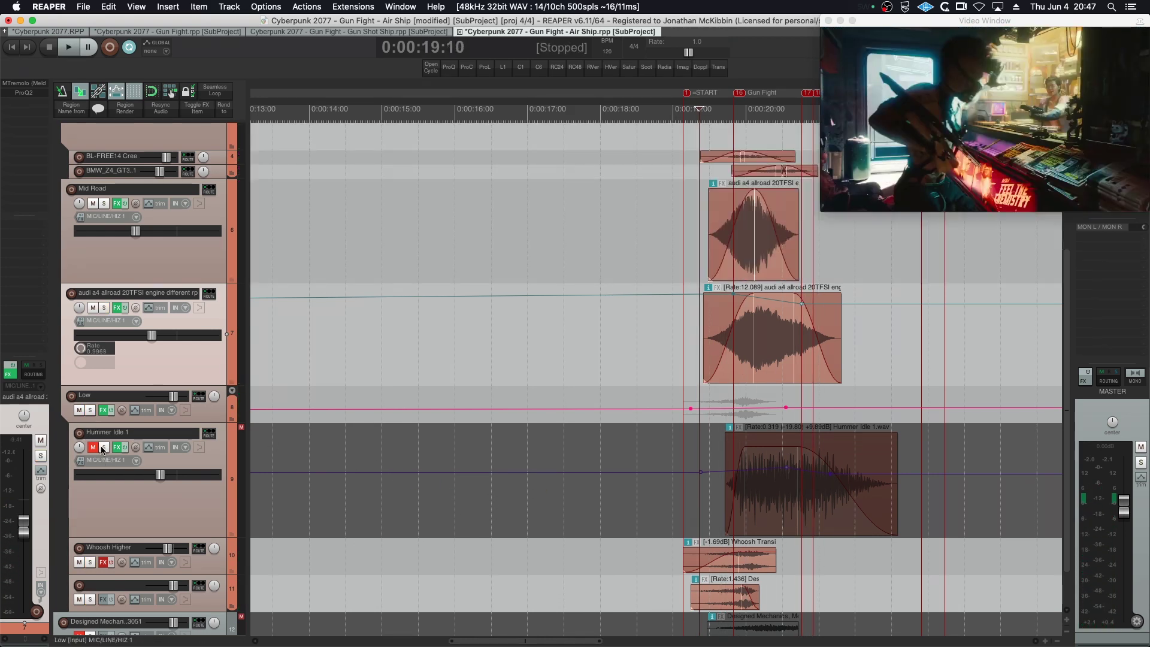
- Unmute and solo the Hummer Idle 1 track, and audition its clip from just before the start
{"action": "left_click", "coordinate": [103, 447]}
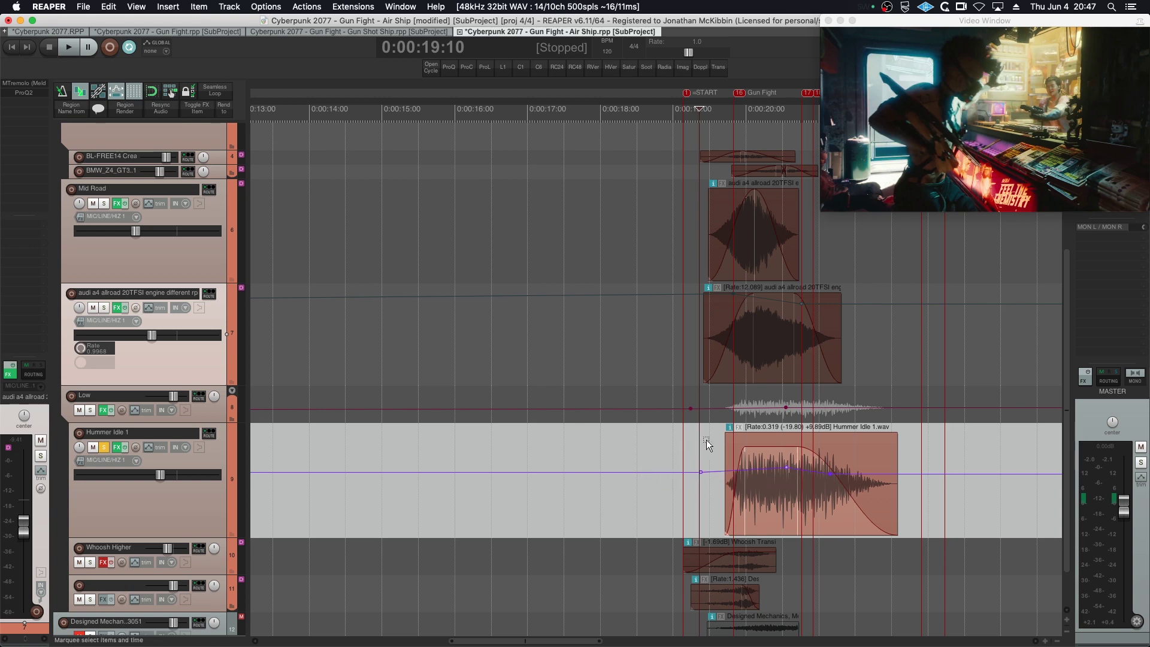
{"action": "left_click", "coordinate": [709, 444]}
{"action": "key", "text": "space"}
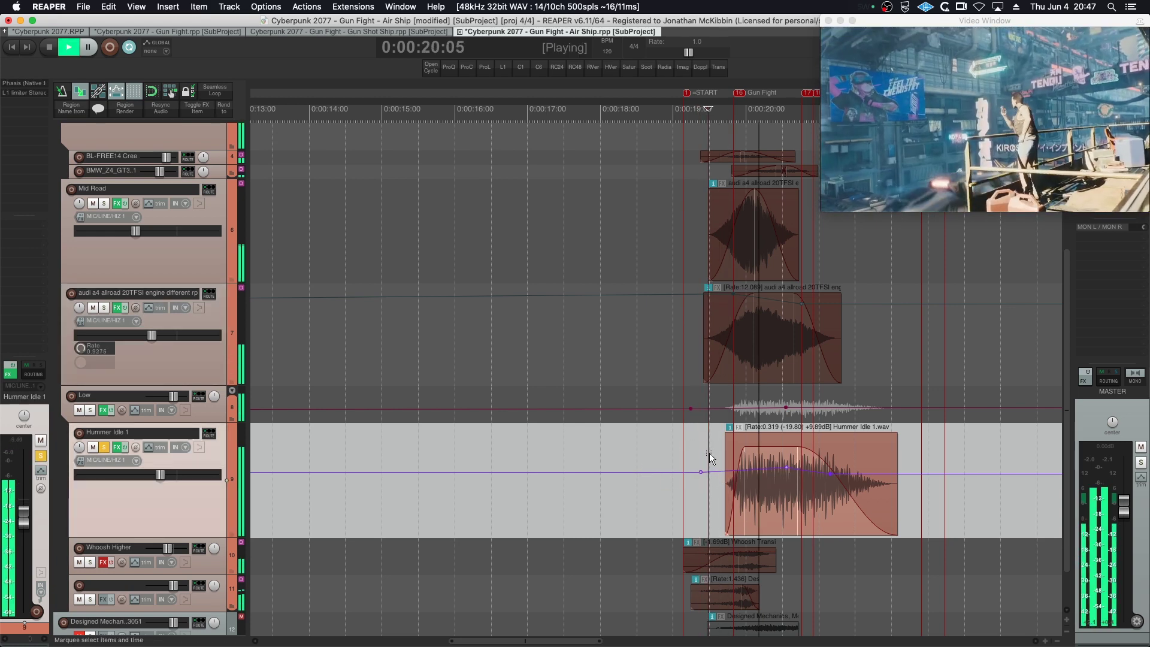
{"action": "key", "text": "space"}
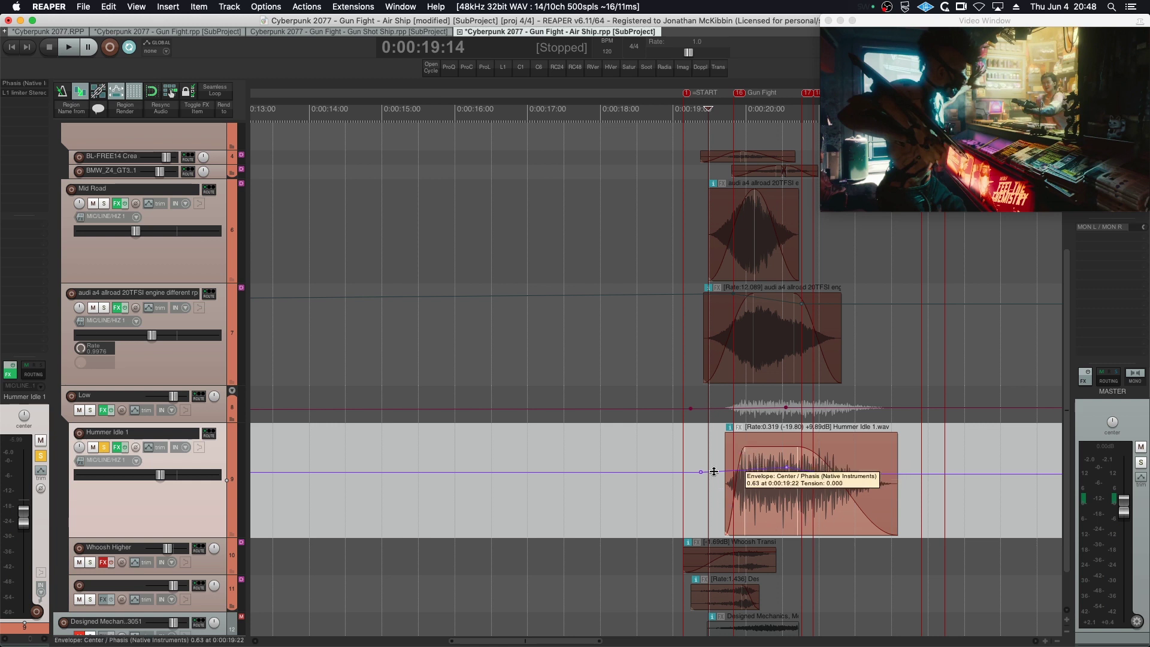
{"action": "left_click", "coordinate": [702, 451]}
{"action": "key", "text": "space"}
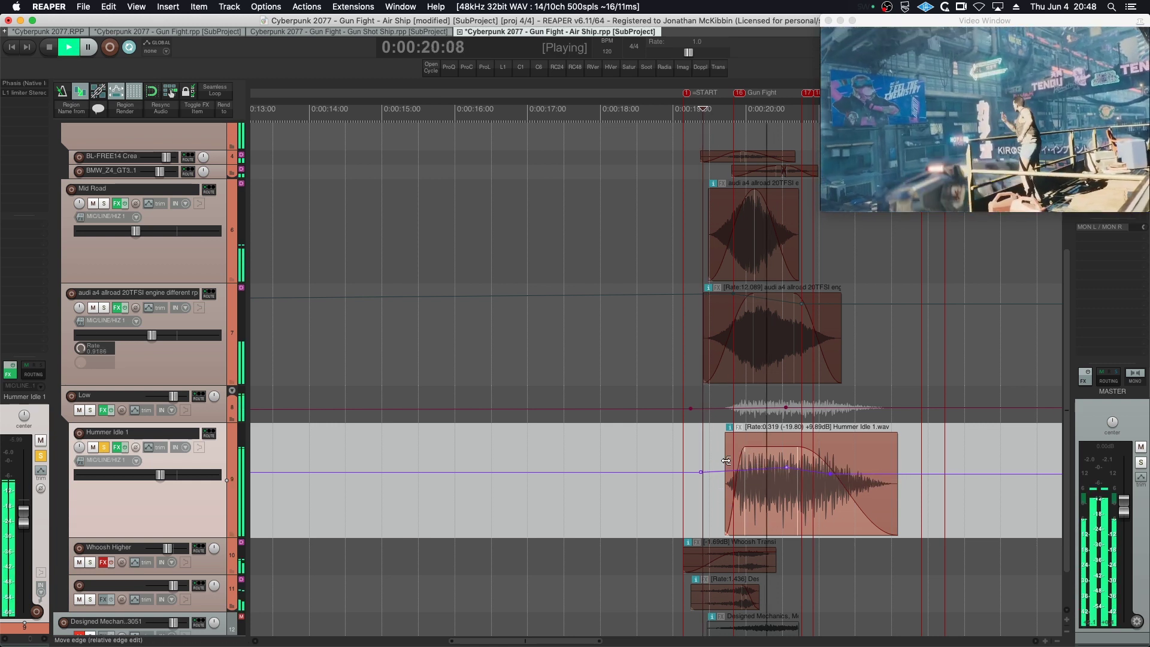
{"action": "key", "text": "space"}
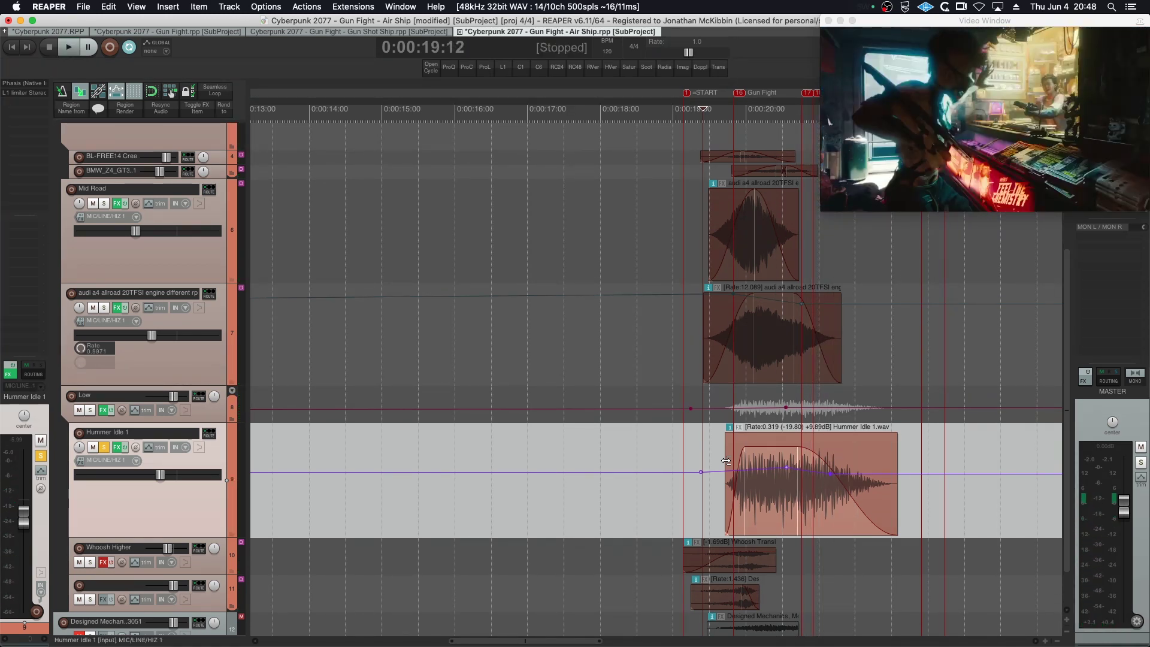
- Extend the Hummer Idle 1 clip's end well past the other clips, lengthen its fade-out, and audition the result
{"action": "scroll", "coordinate": [850, 505], "scroll_direction": "down", "scroll_amount": 3}
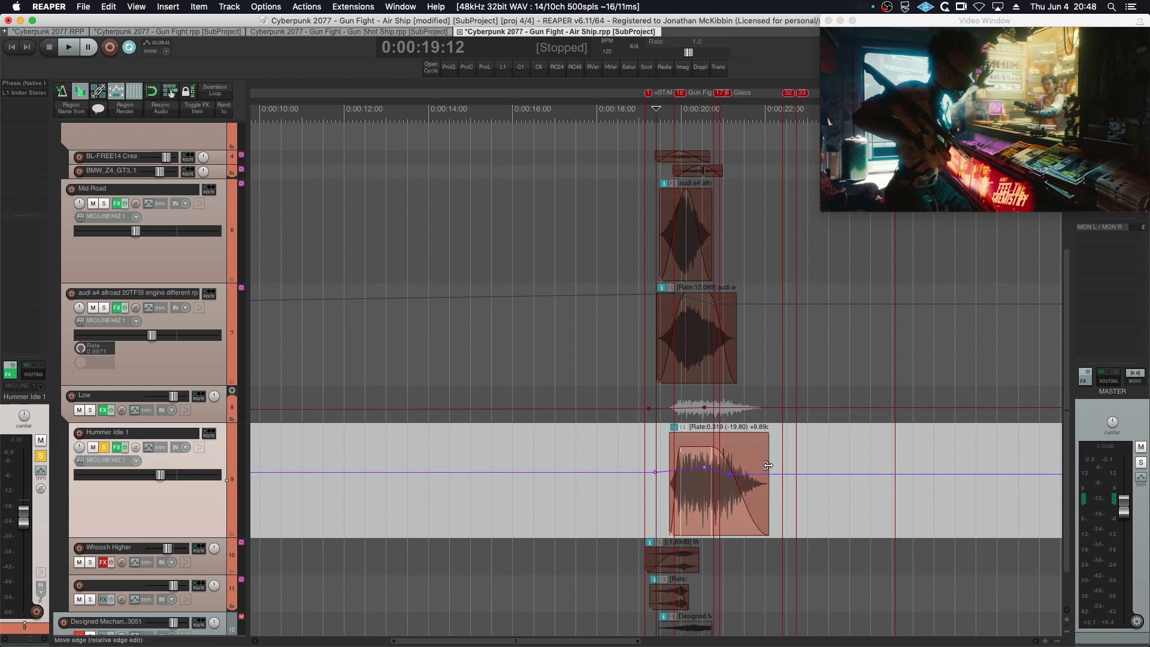
{"action": "left_click_drag", "start_coordinate": [767, 466], "coordinate": [968, 466]}
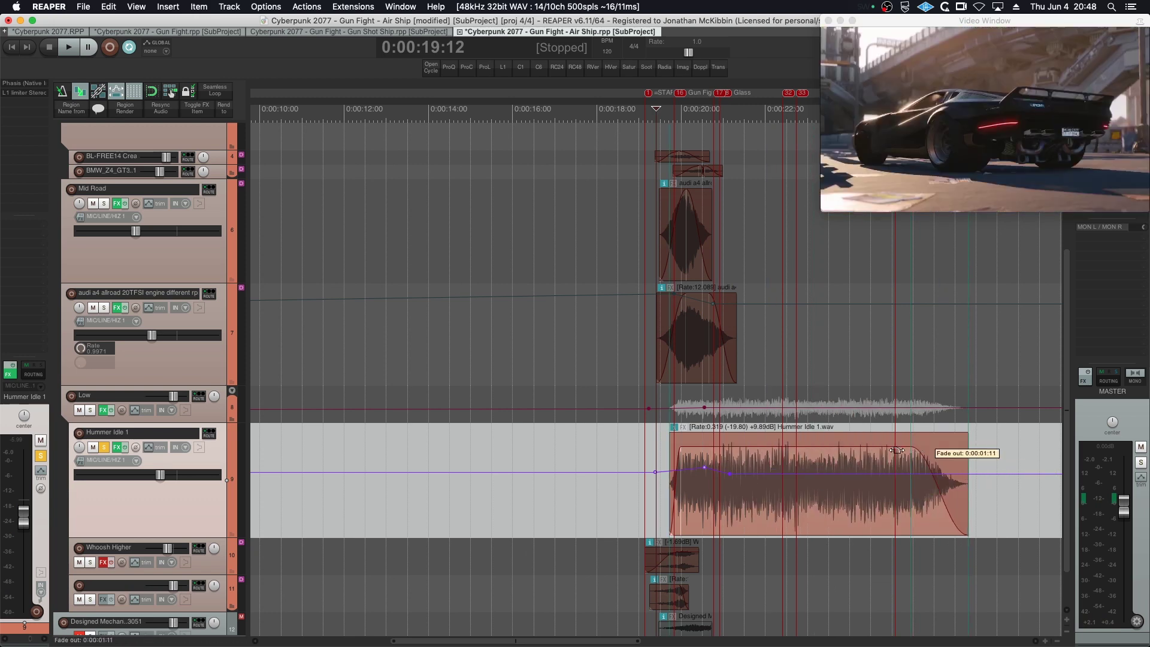
{"action": "left_click_drag", "start_coordinate": [896, 450], "coordinate": [683, 470]}
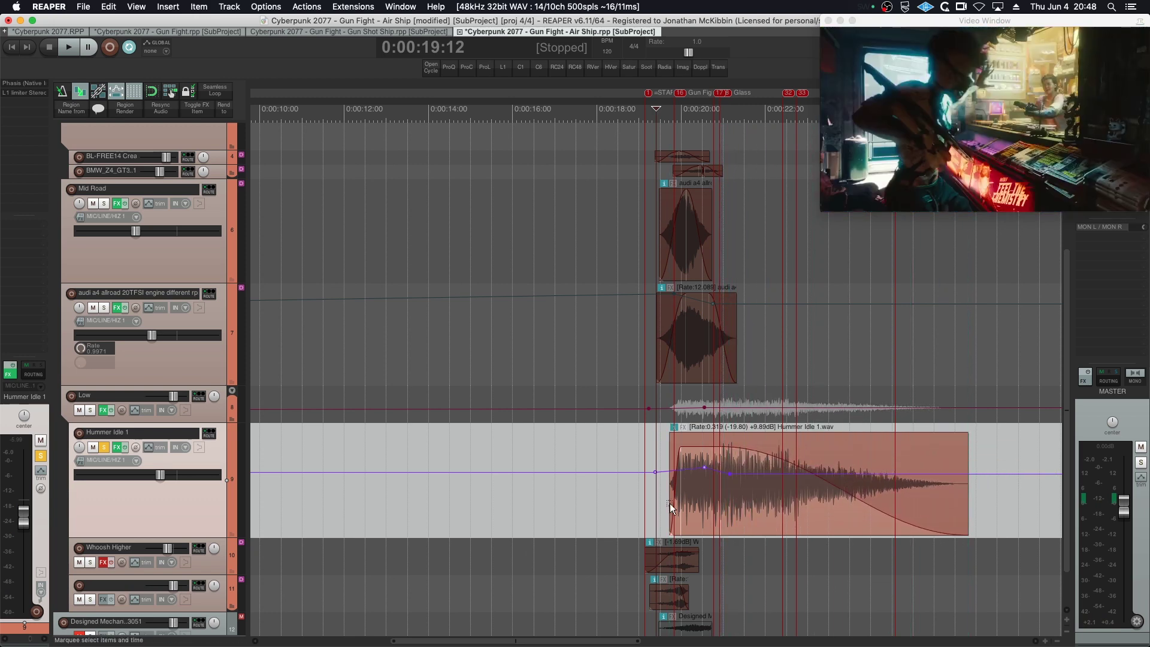
{"action": "key", "text": "space"}
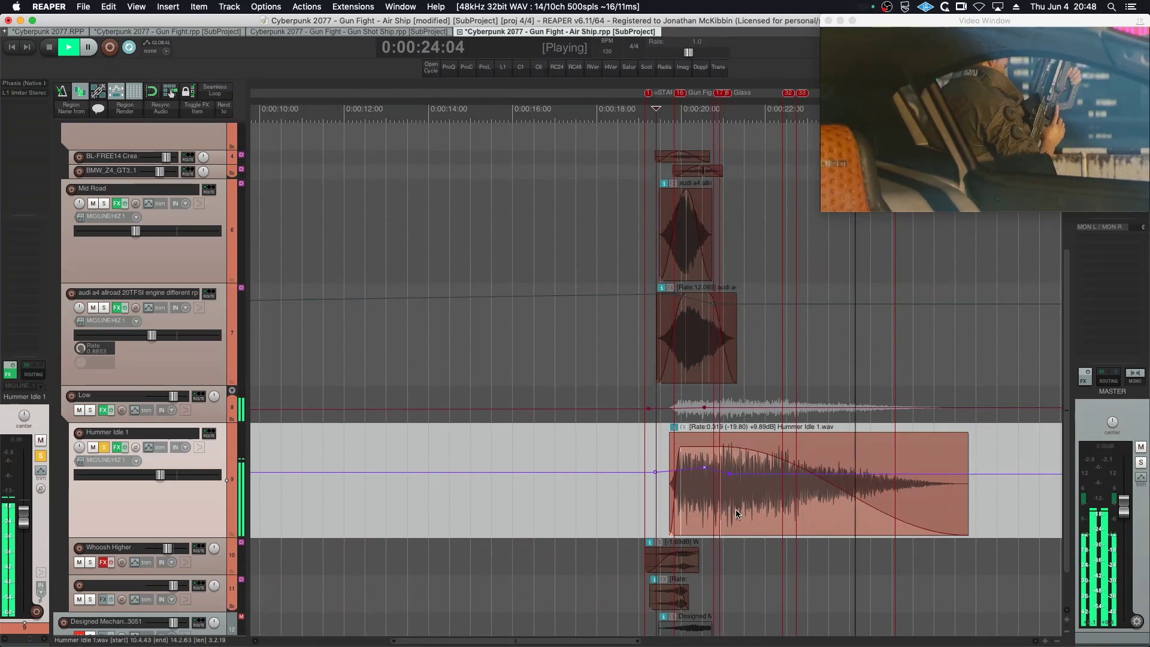
{"action": "key", "text": "space"}
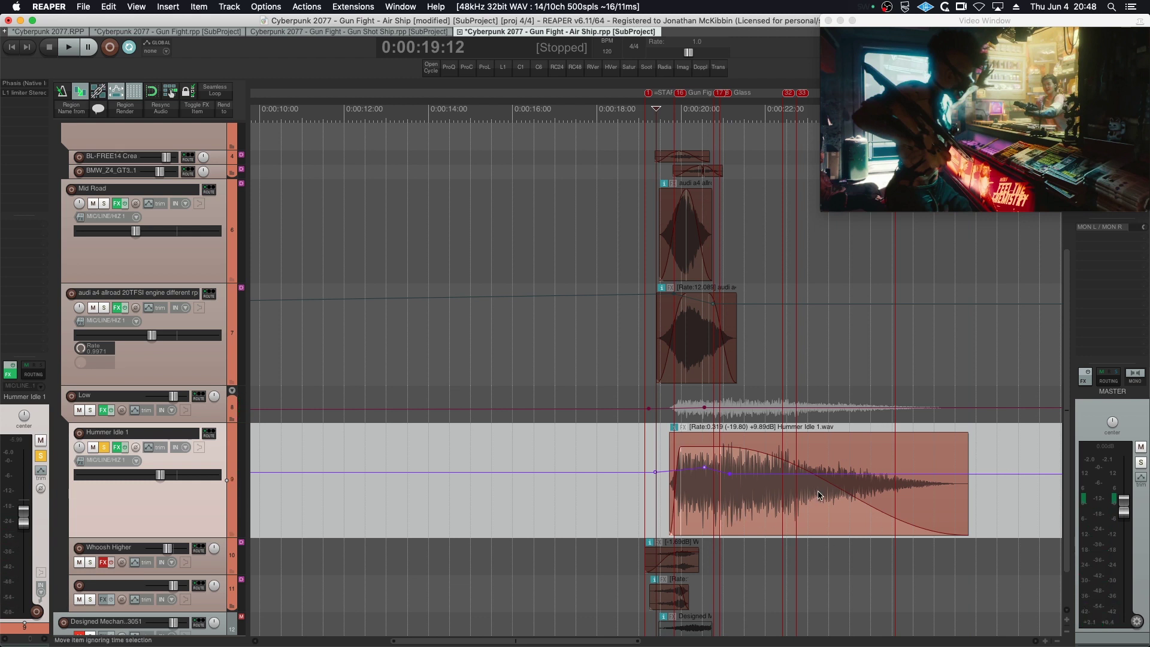
- Move the edit cursor to 0:00:21:02 to view that frame of the video
{"action": "left_click", "coordinate": [755, 108]}
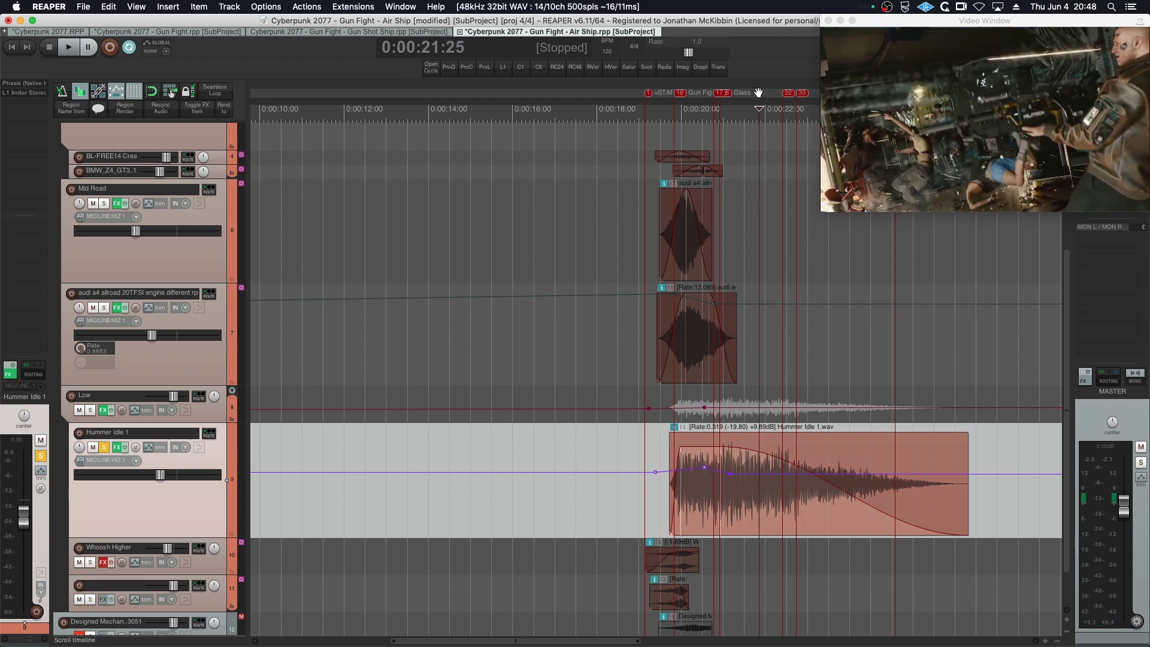
{"action": "left_click_drag", "start_coordinate": [756, 108], "coordinate": [725, 110]}
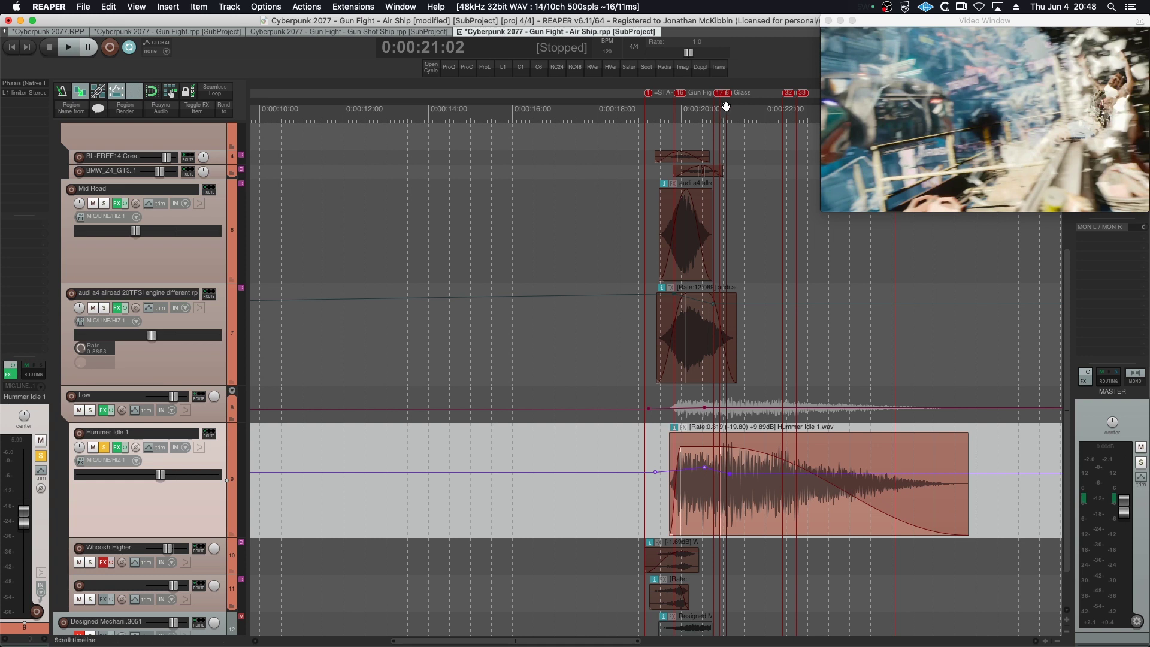
- View the video frame at 0:00:21:15, return the edit cursor to 0:00:19:00, and clear the Hummer Idle 1 solo
{"action": "left_click_drag", "start_coordinate": [725, 109], "coordinate": [745, 109]}
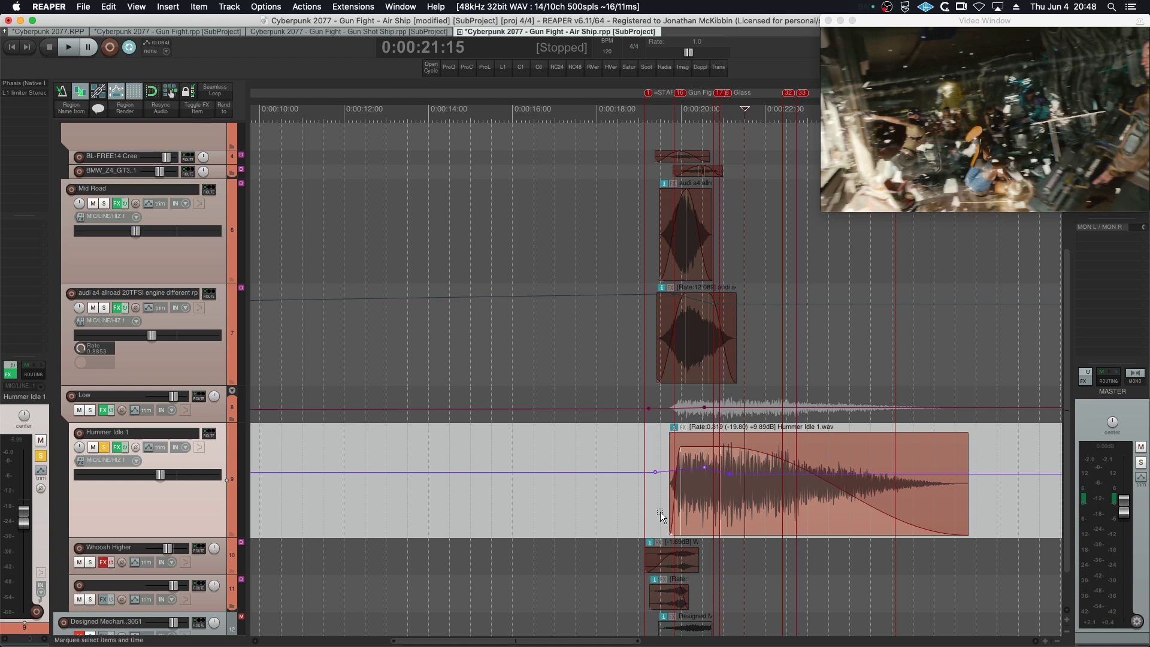
{"action": "left_click", "coordinate": [640, 504]}
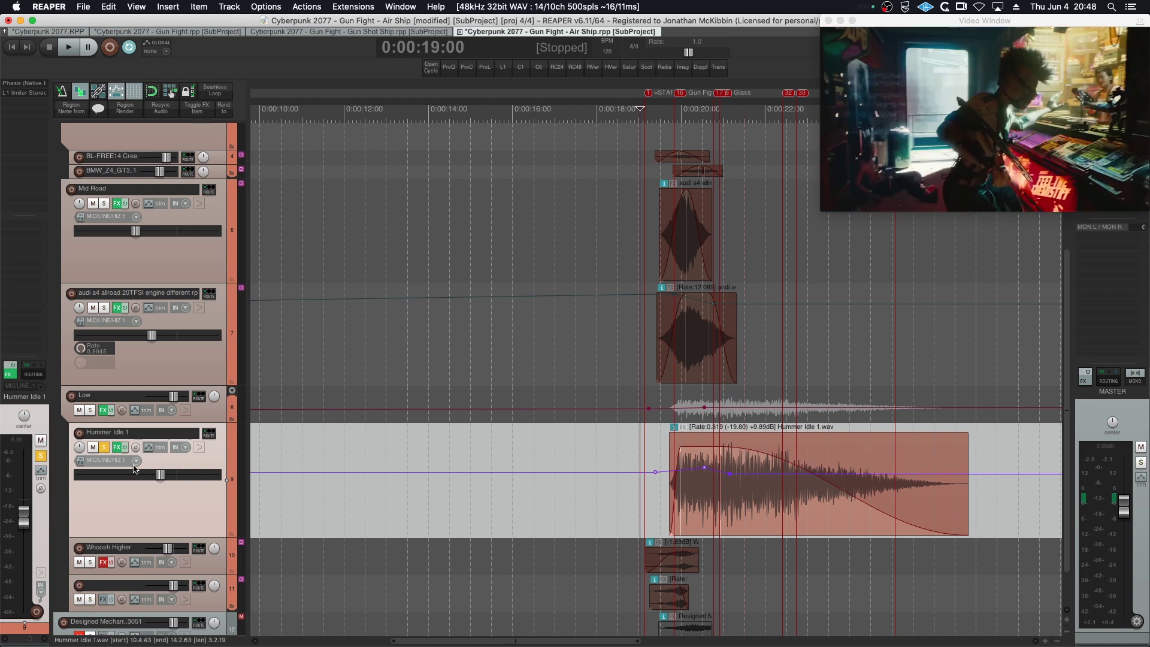
{"action": "left_click", "coordinate": [106, 449]}
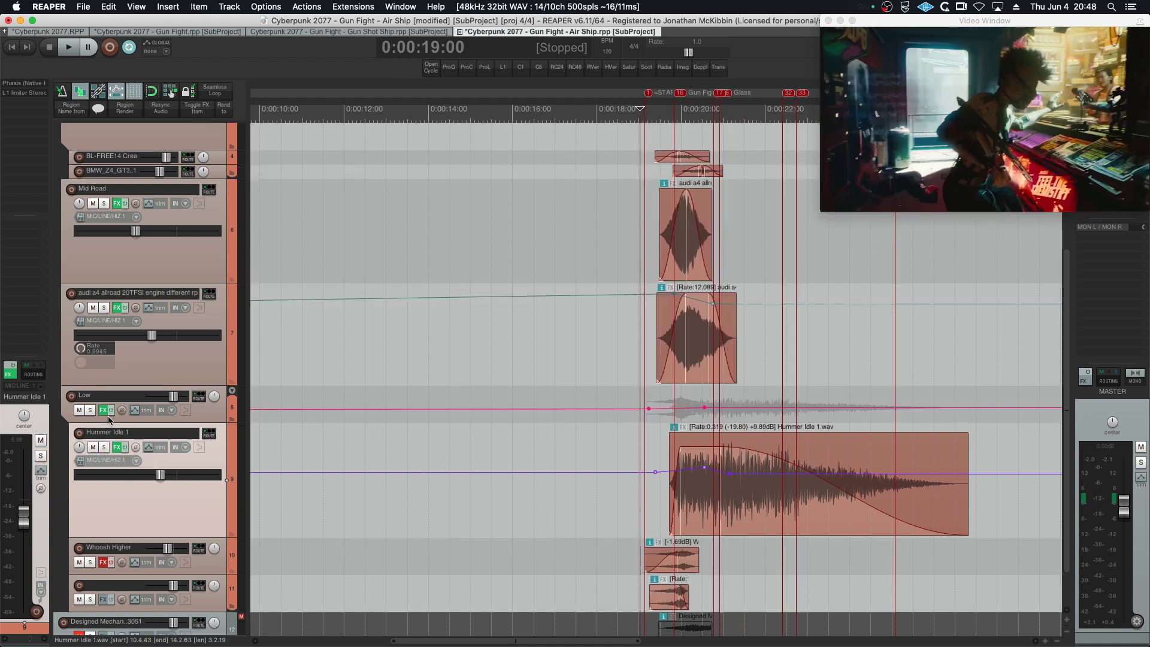
- Check the Tremolator in the Low folder's effect chain, close the chain, and collapse the folder
{"action": "left_click", "coordinate": [102, 411]}
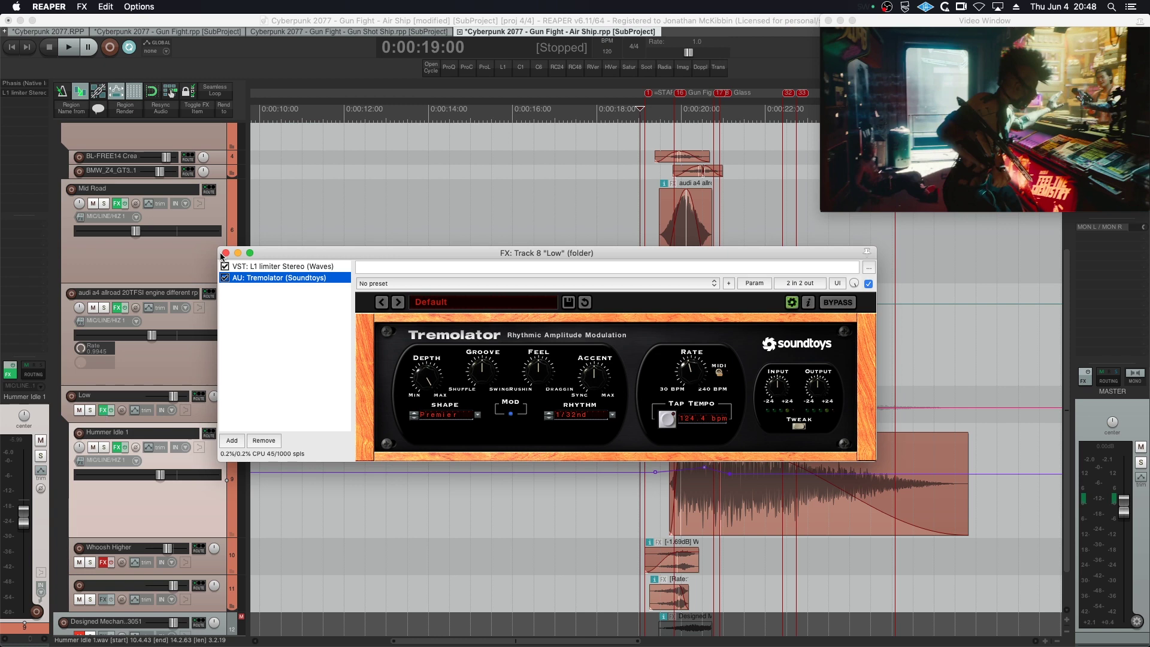
{"action": "left_click", "coordinate": [225, 252]}
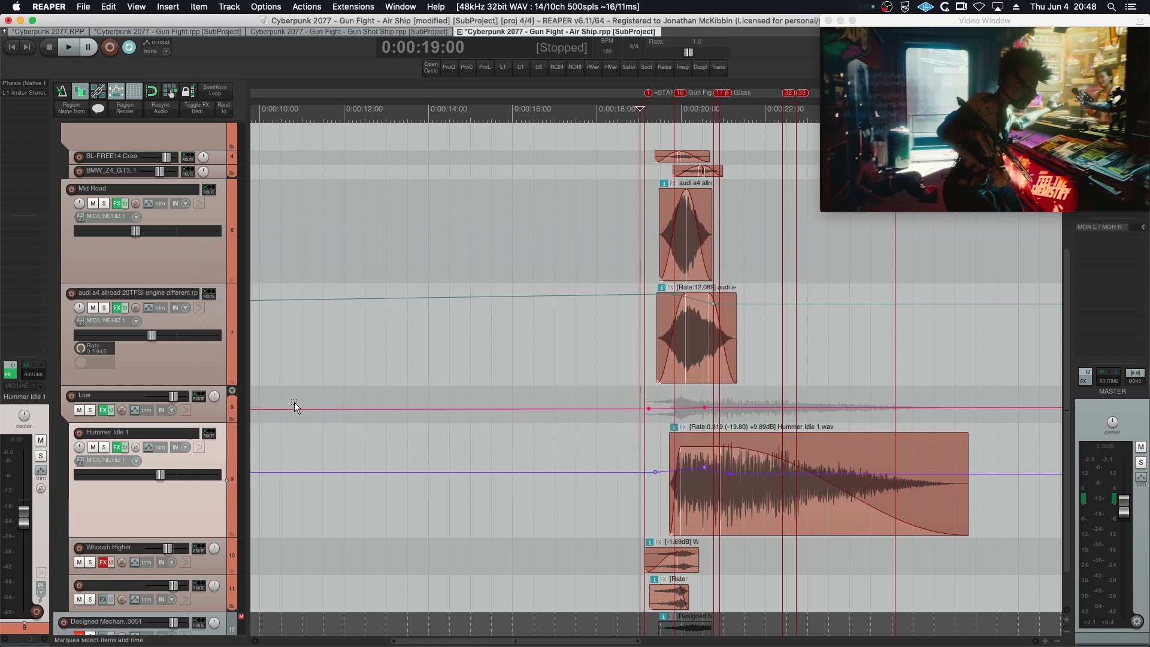
{"action": "left_click", "coordinate": [233, 390]}
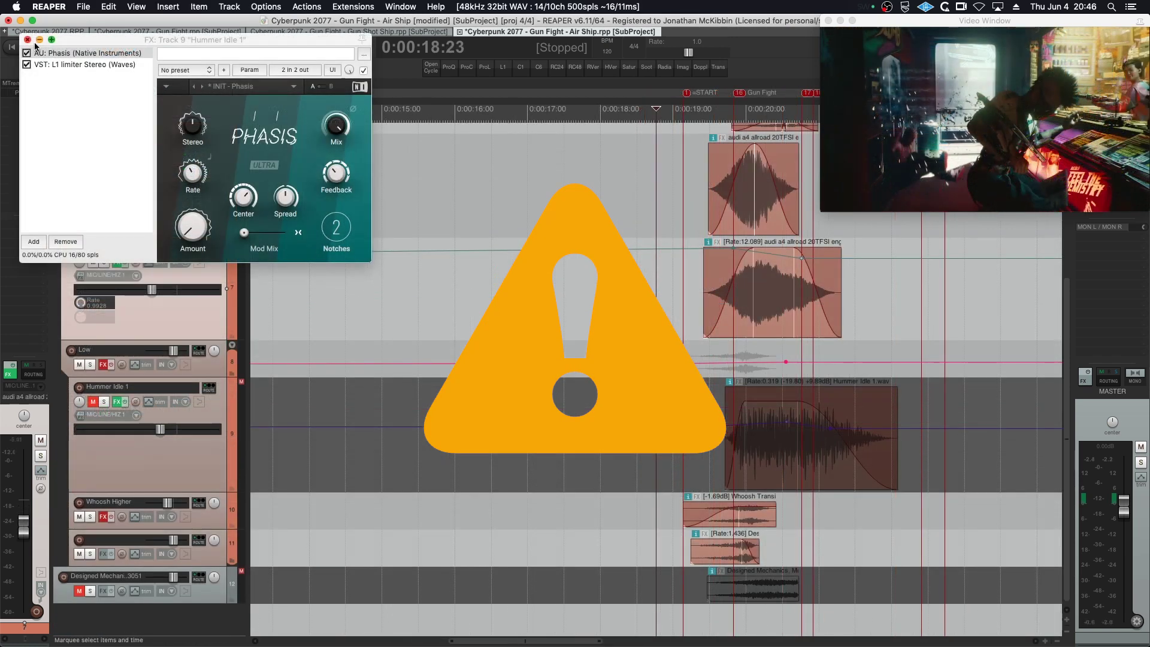
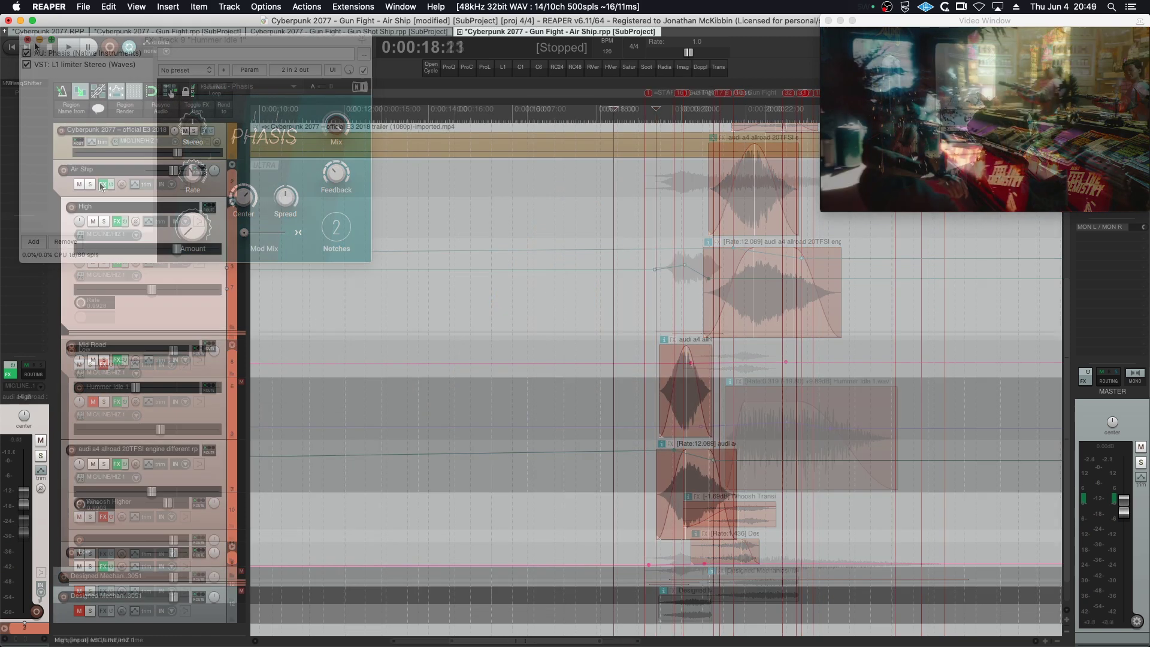
- Enable S1 Imager Stereo in the Air Ship folder's effect chain and audition the full airship sound at width 0.00
{"action": "left_click", "coordinate": [100, 182]}
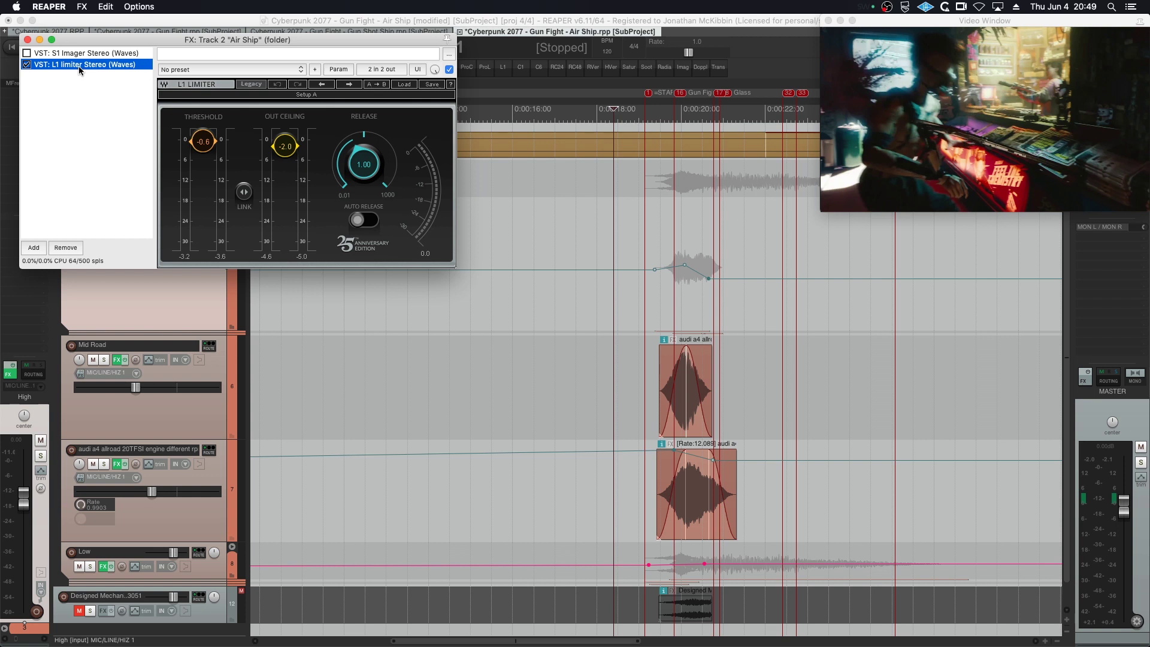
{"action": "left_click", "coordinate": [67, 53]}
{"action": "left_click", "coordinate": [27, 54]}
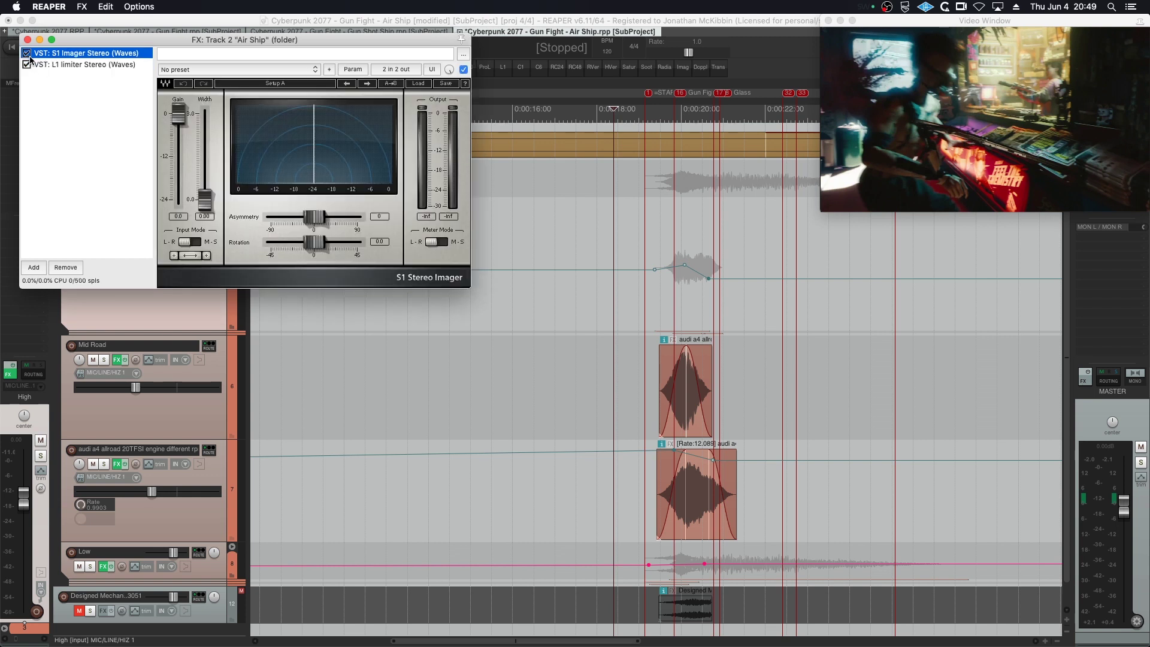
{"action": "left_click", "coordinate": [205, 199]}
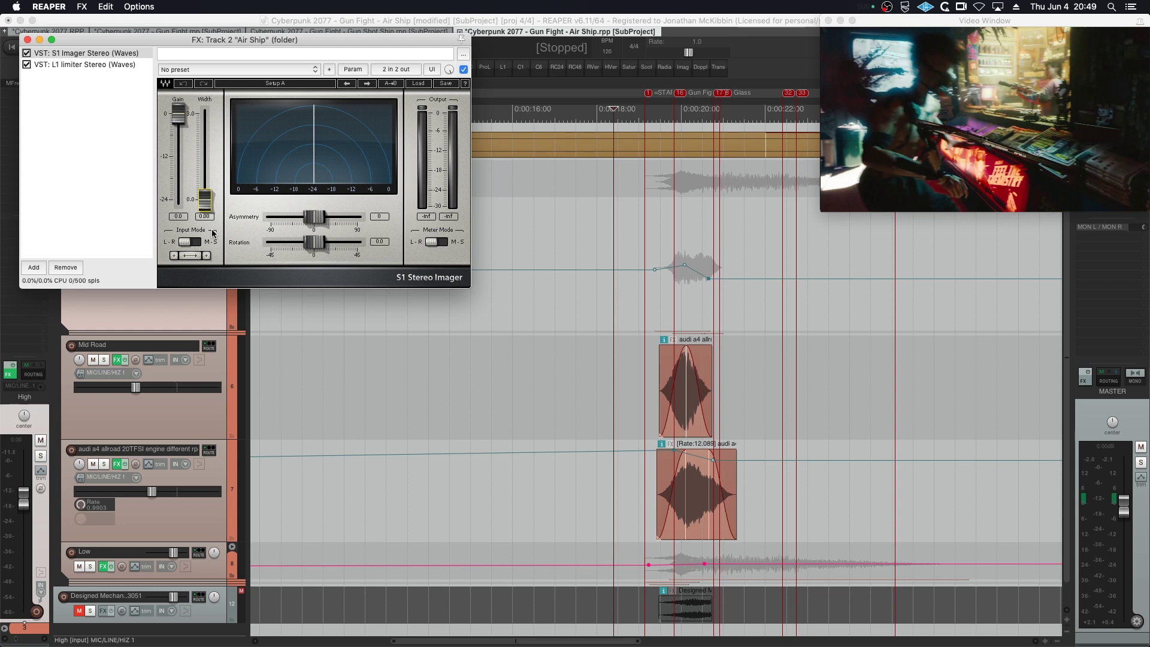
{"action": "key", "text": "space"}
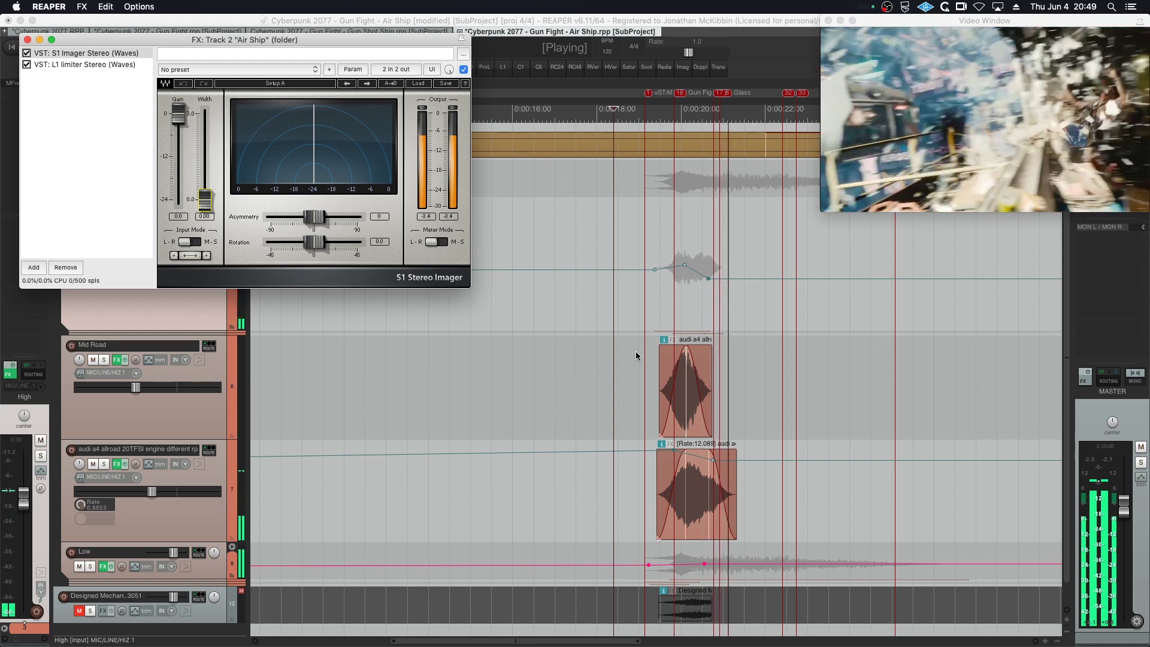
{"action": "key", "text": "space"}
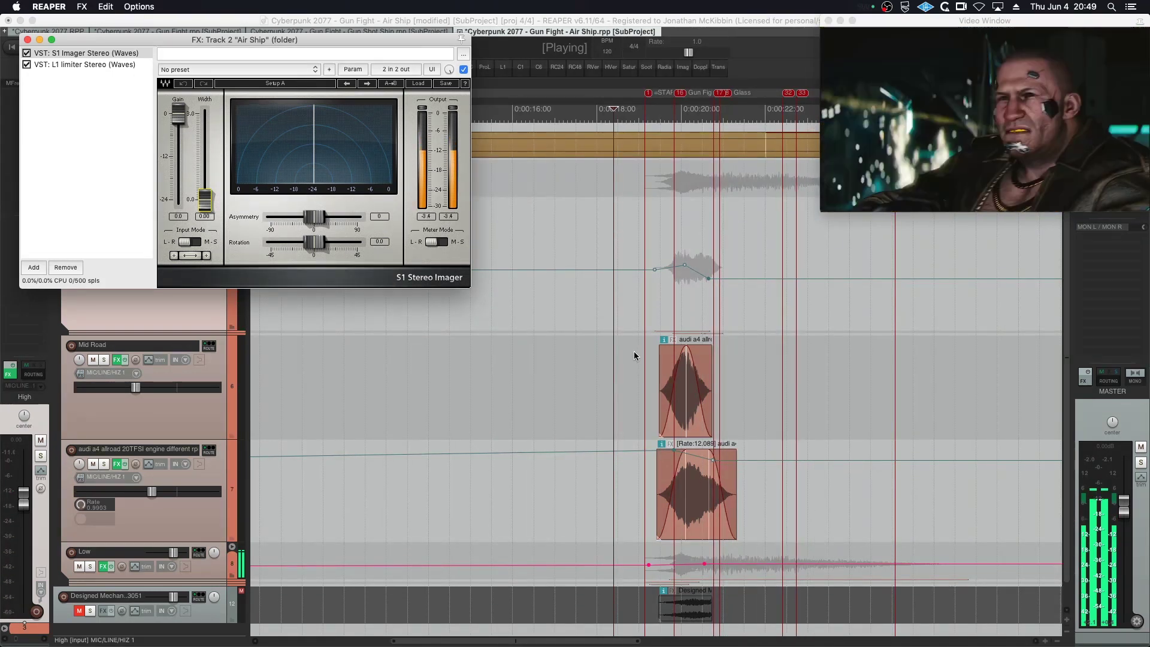
- Bypass the Air Ship folder's S1 Imager, audition with only the L1 limiter active from 0:00:18:26, and close the effect chain
{"action": "left_click", "coordinate": [26, 53]}
{"action": "left_click", "coordinate": [72, 64]}
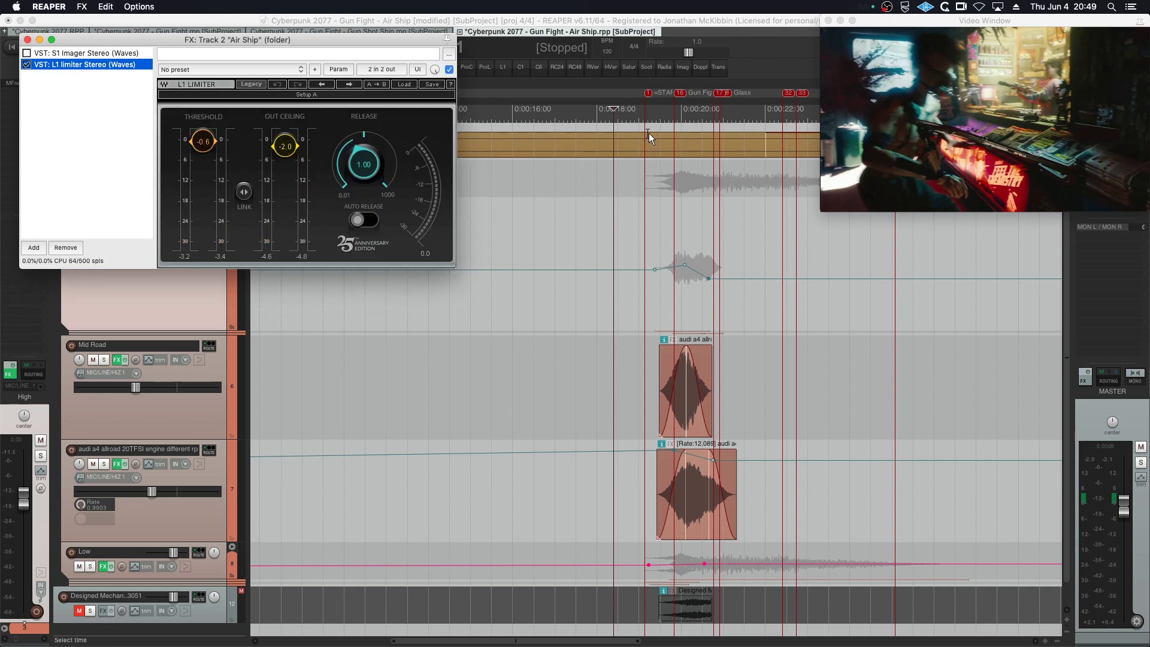
{"action": "left_click", "coordinate": [634, 111]}
{"action": "key", "text": "space"}
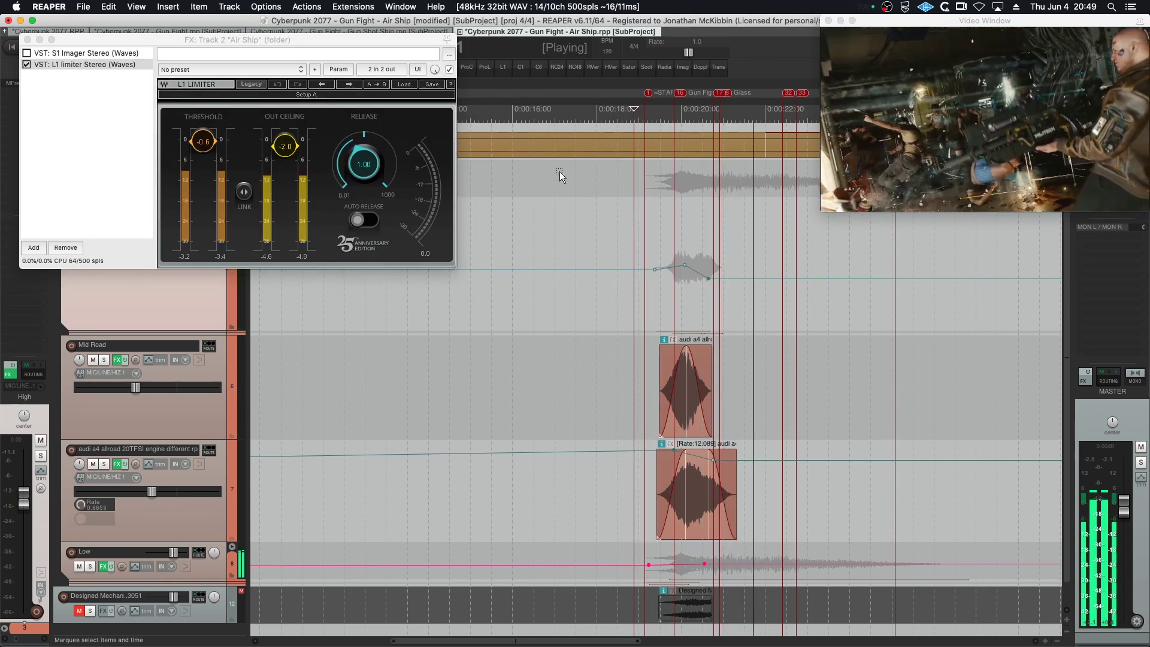
{"action": "key", "text": "space"}
{"action": "left_click", "coordinate": [28, 40]}
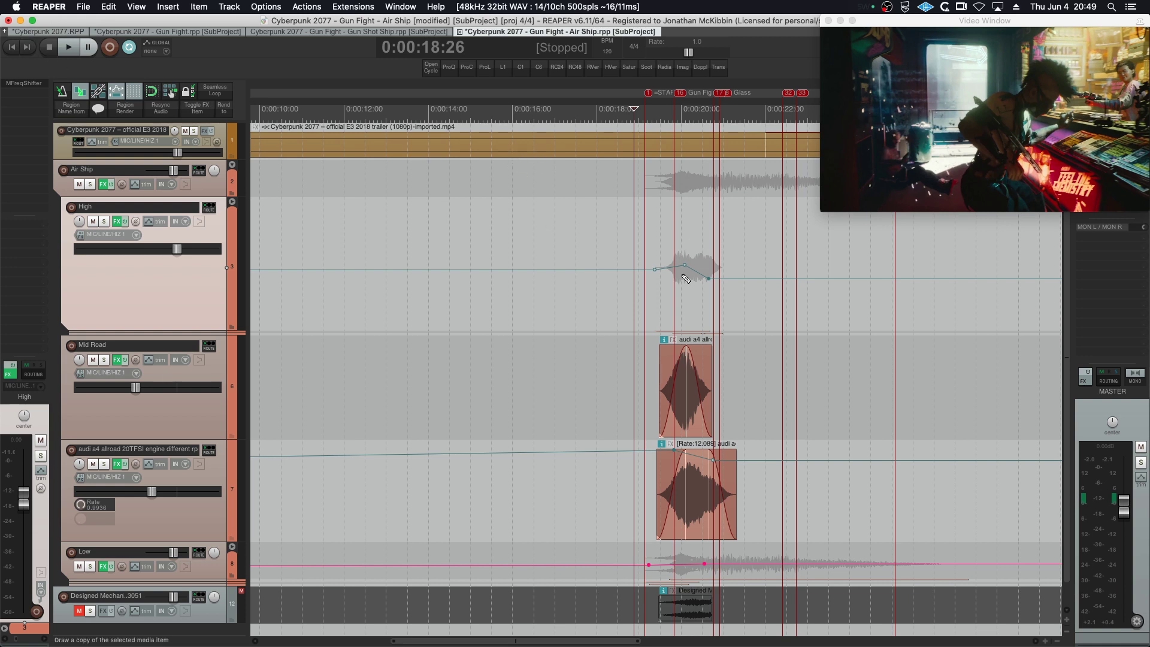
- Save the Air Ship subproject, switch to the Gun Fight project, and show the S1 Imager on the Air Ship - subproject track
{"action": "key", "text": "super+s"}
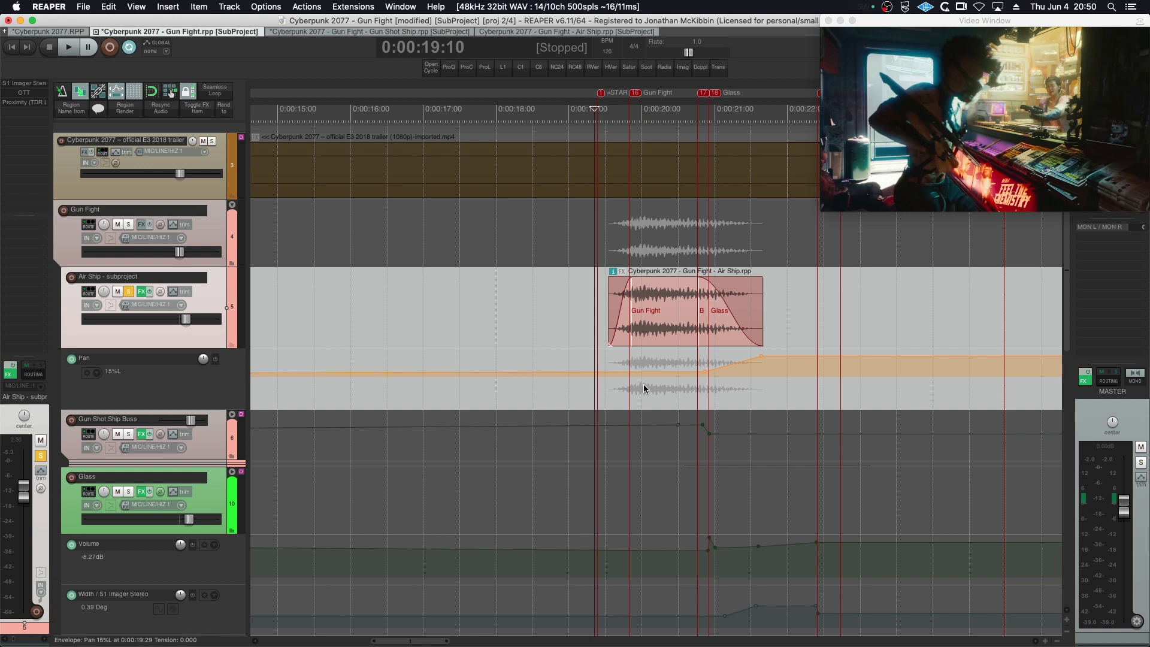
{"action": "left_click", "coordinate": [142, 292]}
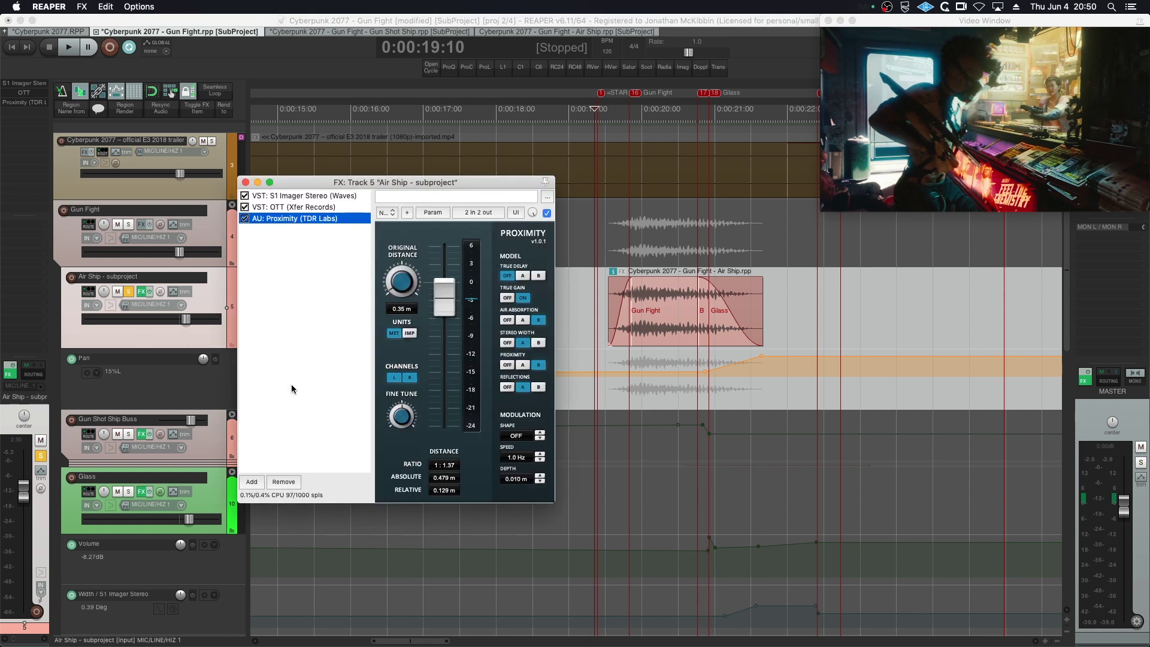
{"action": "left_click", "coordinate": [302, 197]}
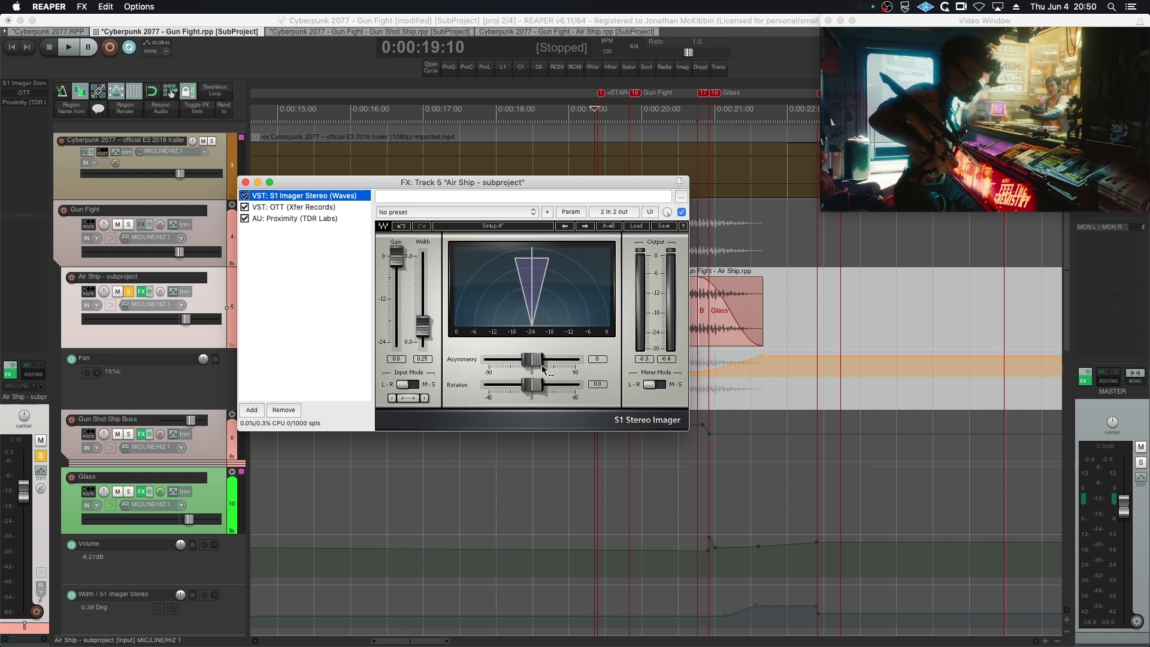
{"action": "left_click_drag", "start_coordinate": [464, 188], "coordinate": [290, 327]}
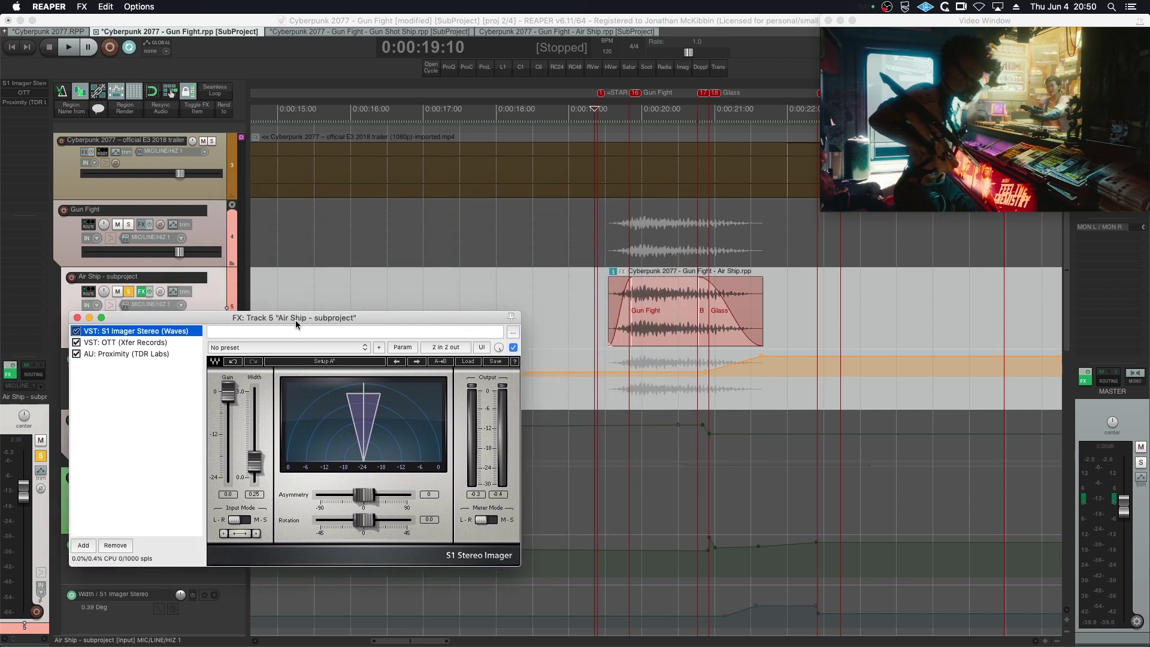
- Bypass OTT, Proximity and the pan envelope on the Air Ship - subproject track, and place the edit cursor at 0:00:19:05
{"action": "left_click", "coordinate": [580, 279]}
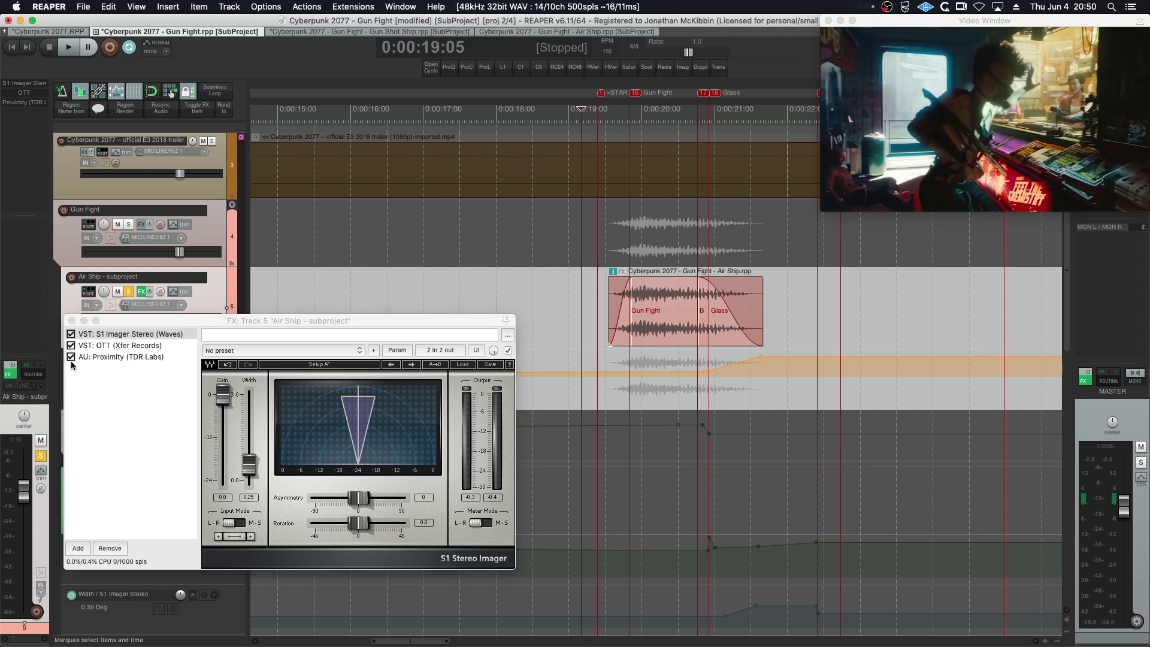
{"action": "left_click_drag", "start_coordinate": [124, 322], "coordinate": [245, 364]}
{"action": "left_click", "coordinate": [217, 363]}
{"action": "left_click", "coordinate": [216, 358]}
{"action": "left_click", "coordinate": [313, 413]}
{"action": "left_click", "coordinate": [313, 426]}
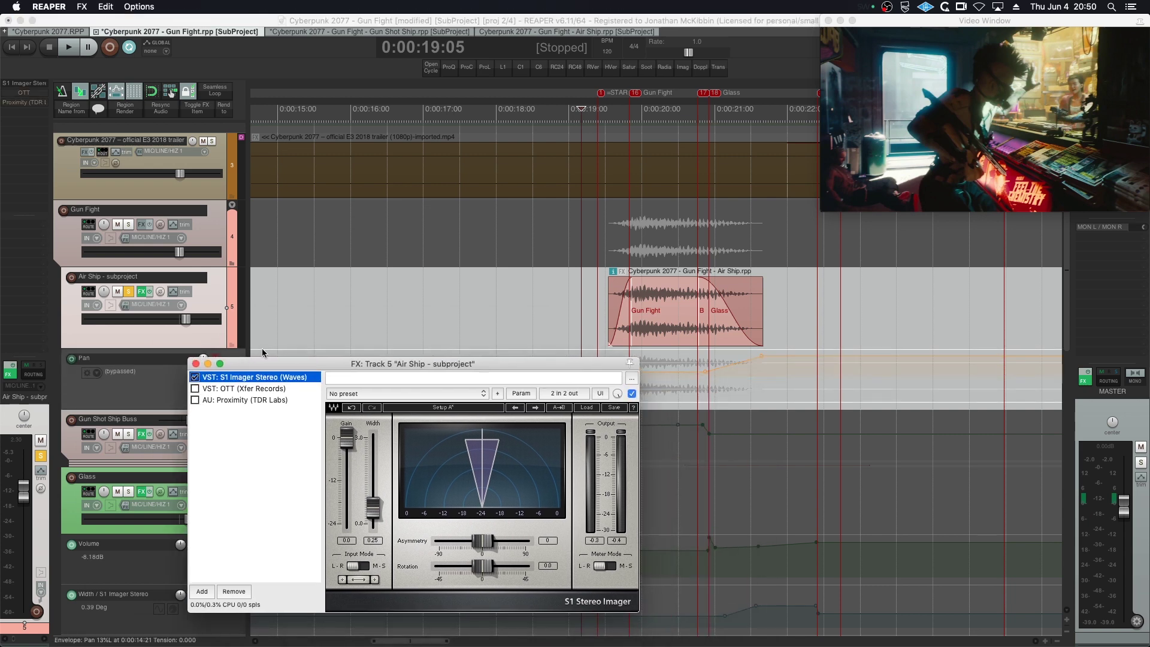
{"action": "left_click", "coordinate": [582, 287]}
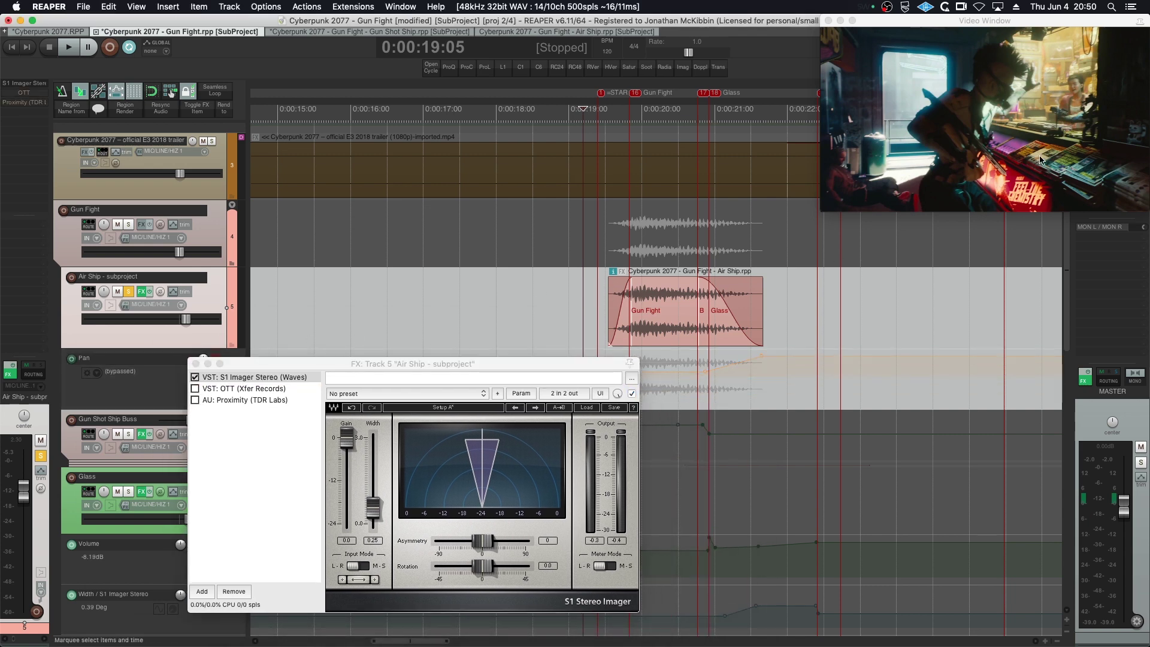
- Set the Air Ship - subproject track's S1 Imager width to 0.00 and audition it with the video in full screen
{"action": "left_click_drag", "start_coordinate": [372, 508], "coordinate": [373, 524]}
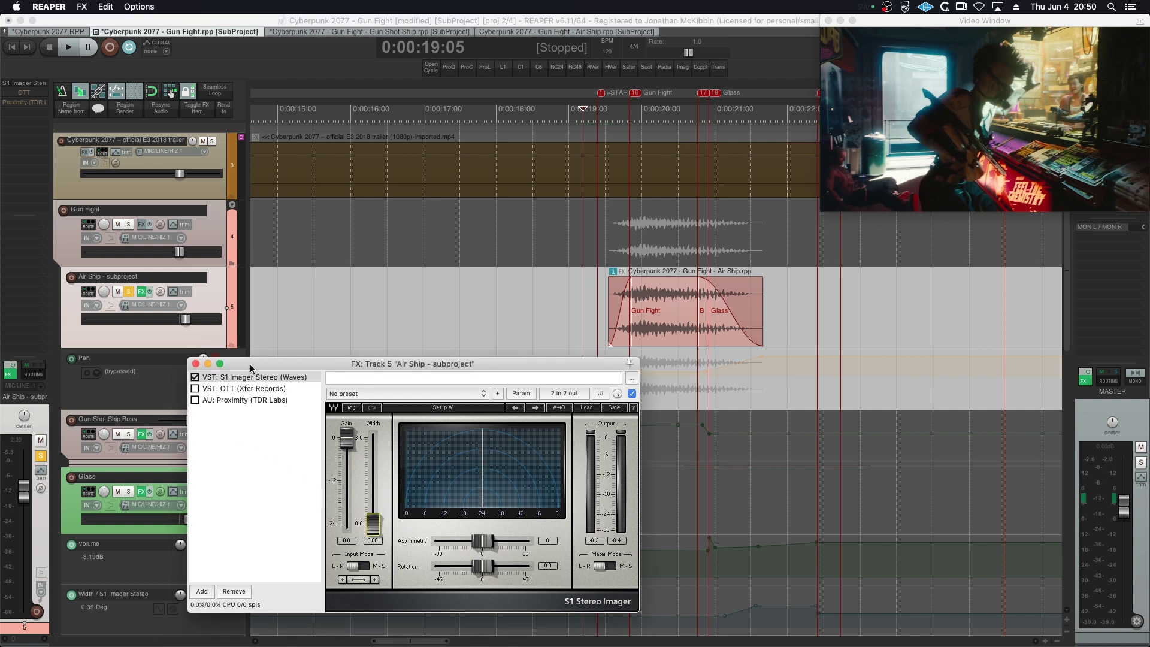
{"action": "left_click_drag", "start_coordinate": [249, 364], "coordinate": [332, 378]}
{"action": "left_click", "coordinate": [219, 373]}
{"action": "double_click", "coordinate": [926, 213]}
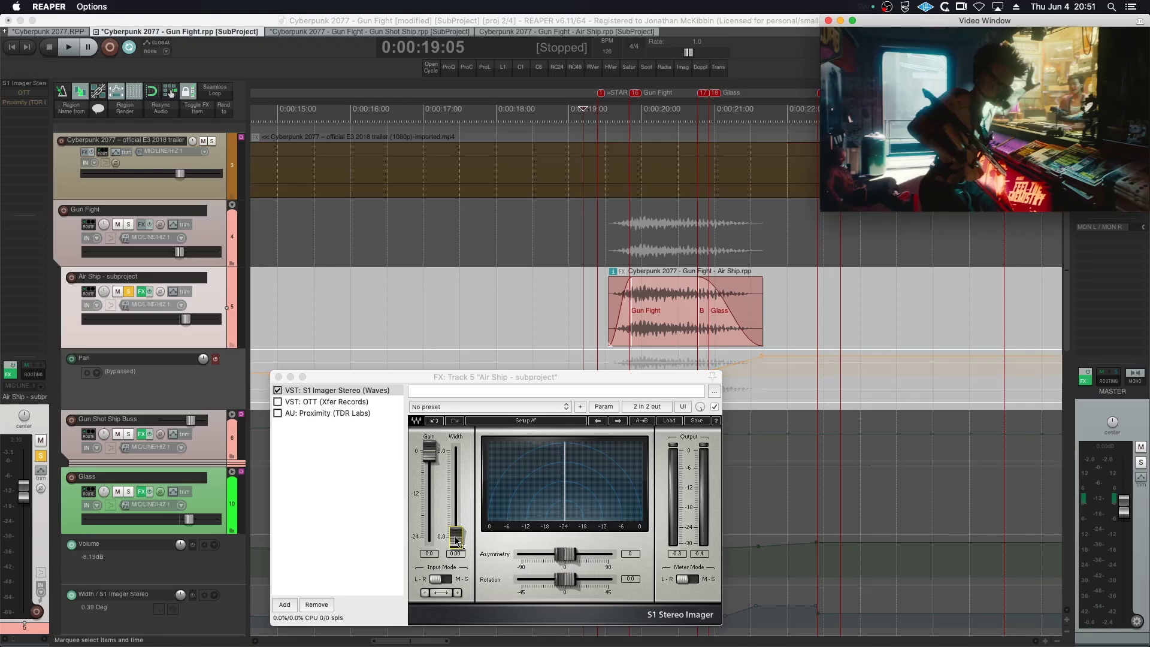
- Set the S1 Imager width to 0.25, re-enable the track's pan envelope, and audition the airship with full-screen video
{"action": "left_click_drag", "start_coordinate": [456, 535], "coordinate": [456, 521]}
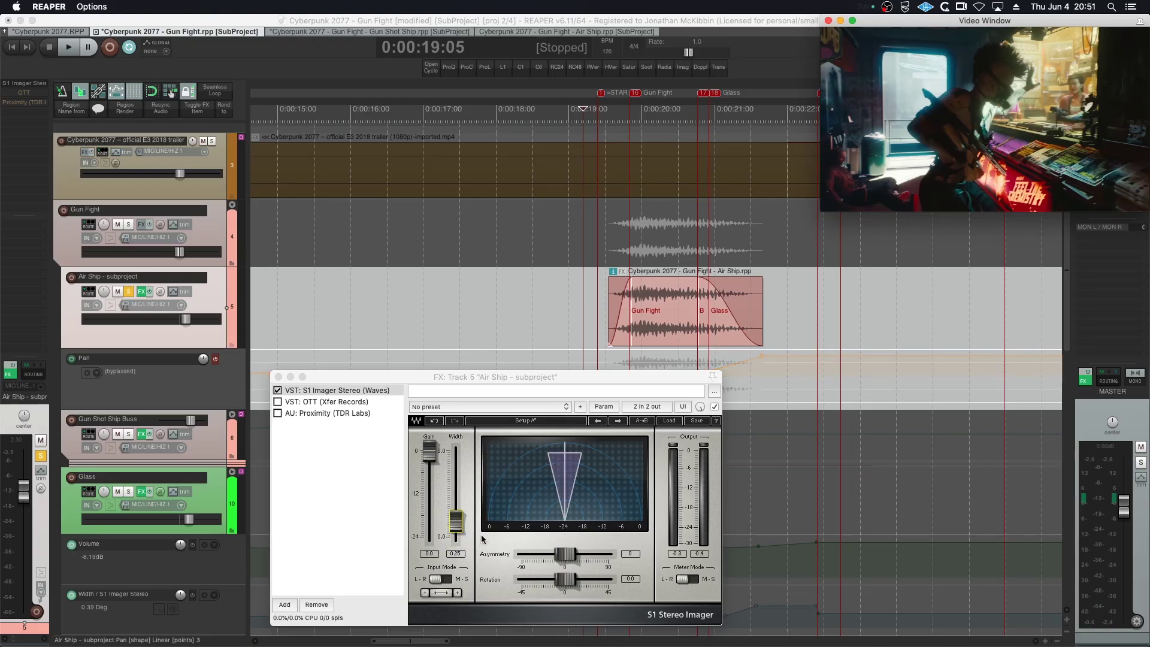
{"action": "double_click", "coordinate": [970, 167]}
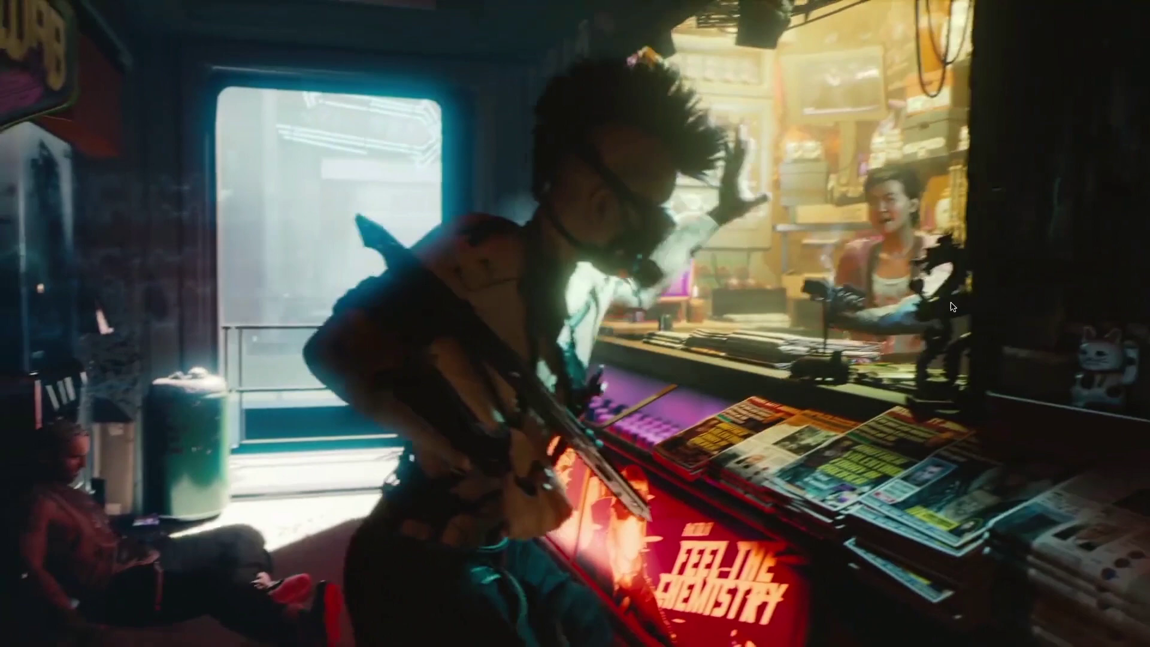
{"action": "double_click", "coordinate": [923, 312]}
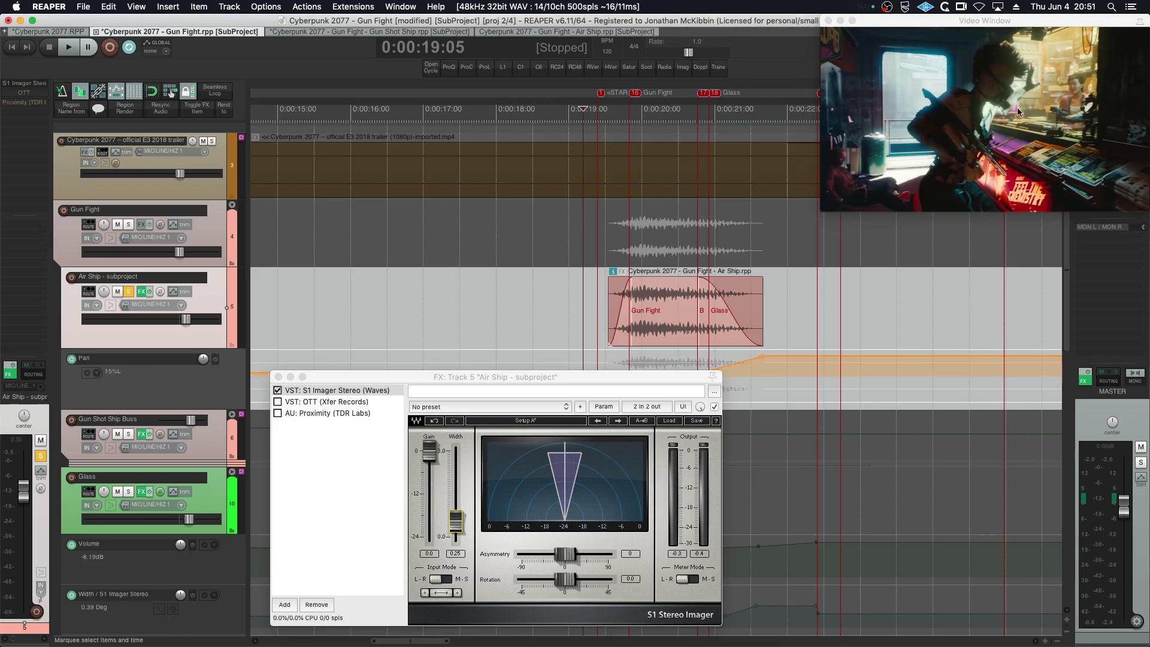
{"action": "double_click", "coordinate": [1018, 106]}
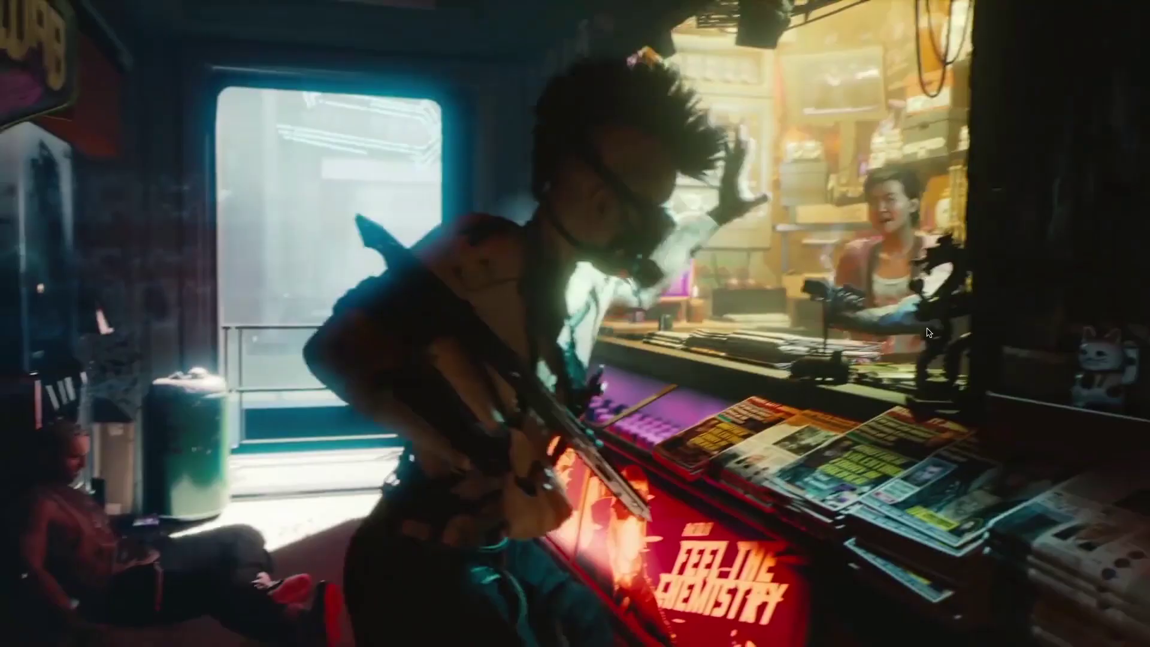
{"action": "key", "text": "space"}
{"action": "double_click", "coordinate": [927, 332]}
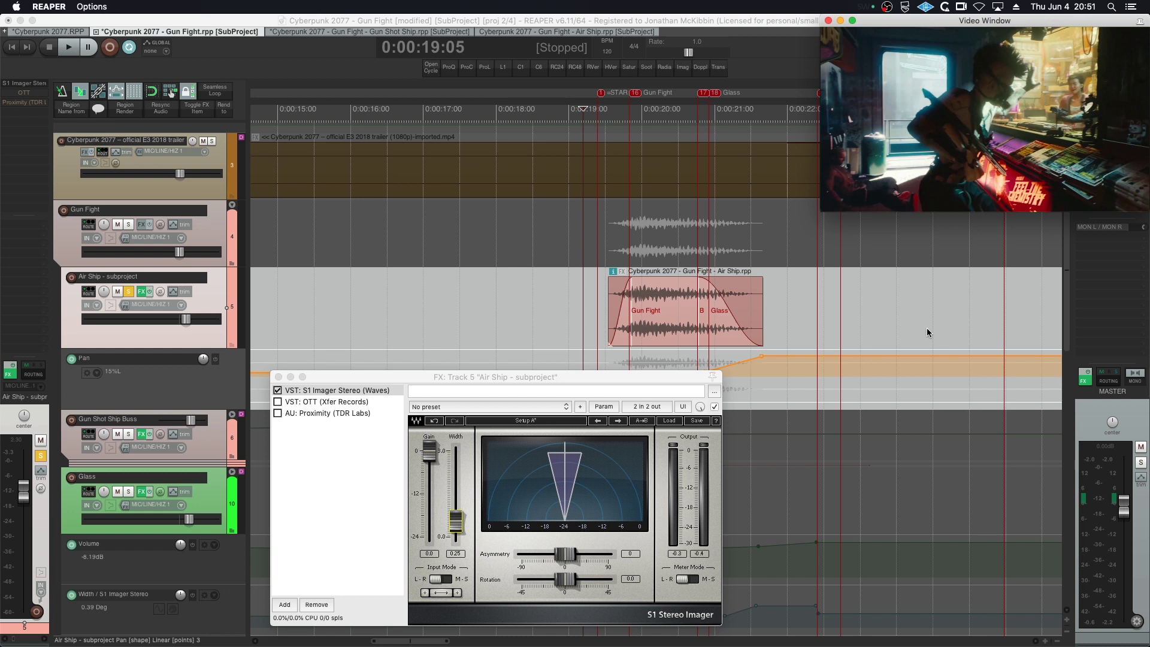
- Widen the S1 Imager to about 0.55 and audition the airship against the full-screen video
{"action": "left_click_drag", "start_coordinate": [455, 521], "coordinate": [456, 507]}
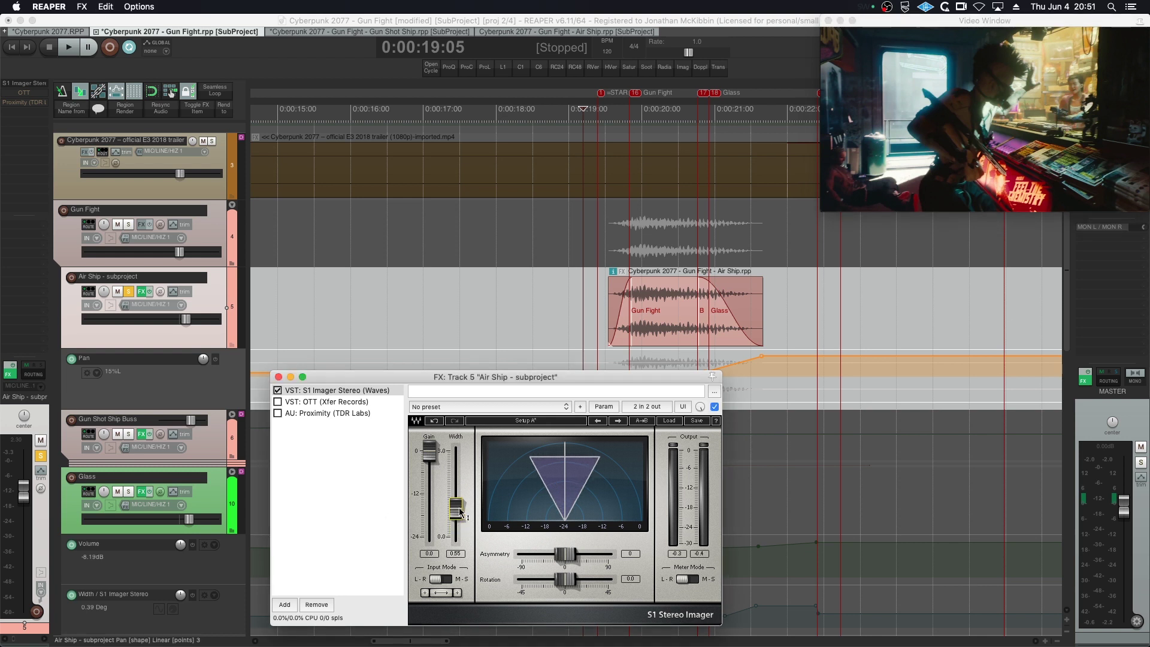
{"action": "double_click", "coordinate": [996, 179]}
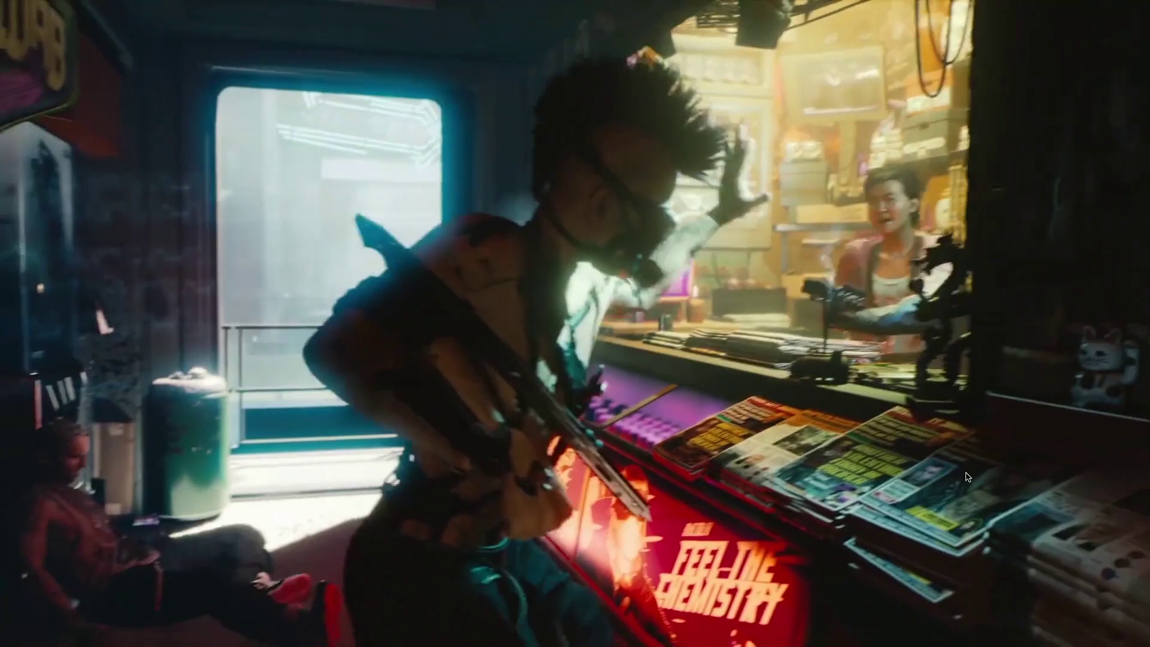
{"action": "key", "text": "space"}
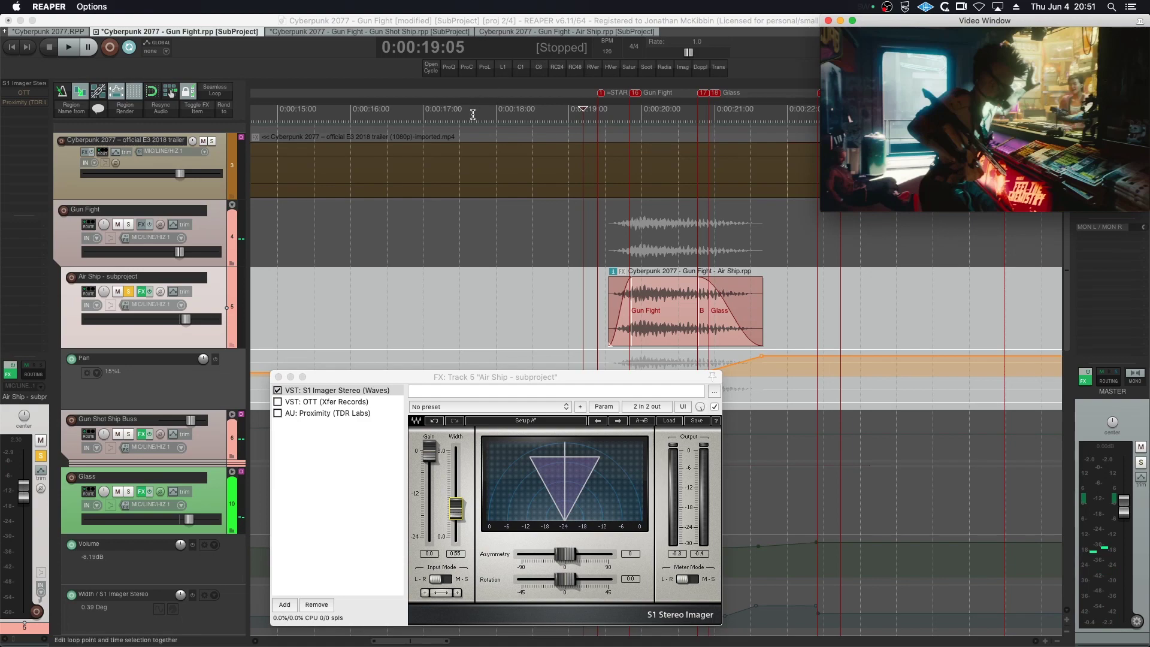
- Audition the airship from 0:00:17:07 with the video in full screen, and set the S1 Imager width to 0.28
{"action": "left_click", "coordinate": [442, 114]}
{"action": "double_click", "coordinate": [939, 133]}
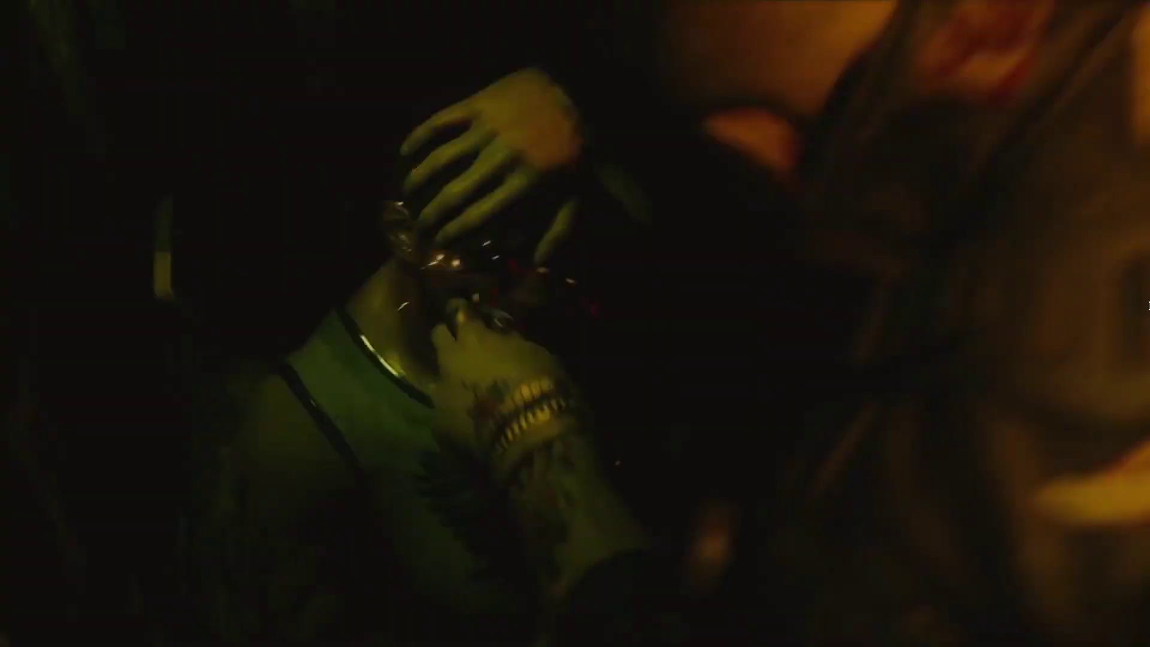
{"action": "double_click", "coordinate": [1013, 324]}
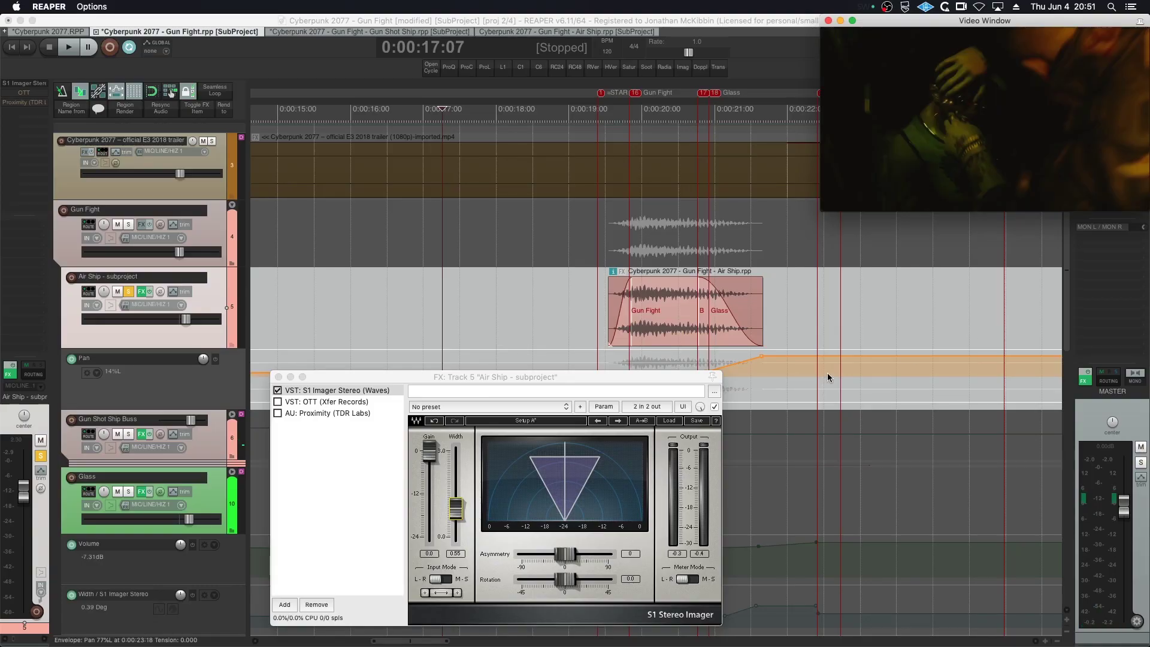
{"action": "left_click", "coordinate": [456, 508]}
{"action": "left_click_drag", "start_coordinate": [455, 508], "coordinate": [455, 520]}
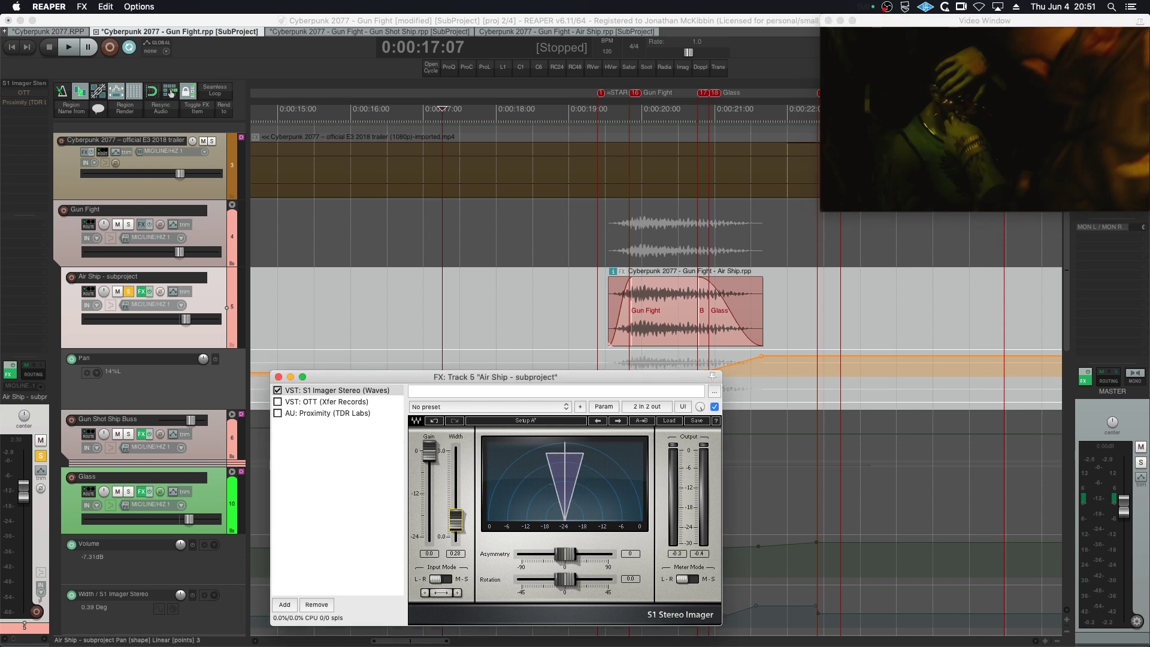
- Show the OTT compressor in the Air Ship track's FX chain and search the plugin browser for "ott" without adding anything
{"action": "left_click", "coordinate": [300, 401]}
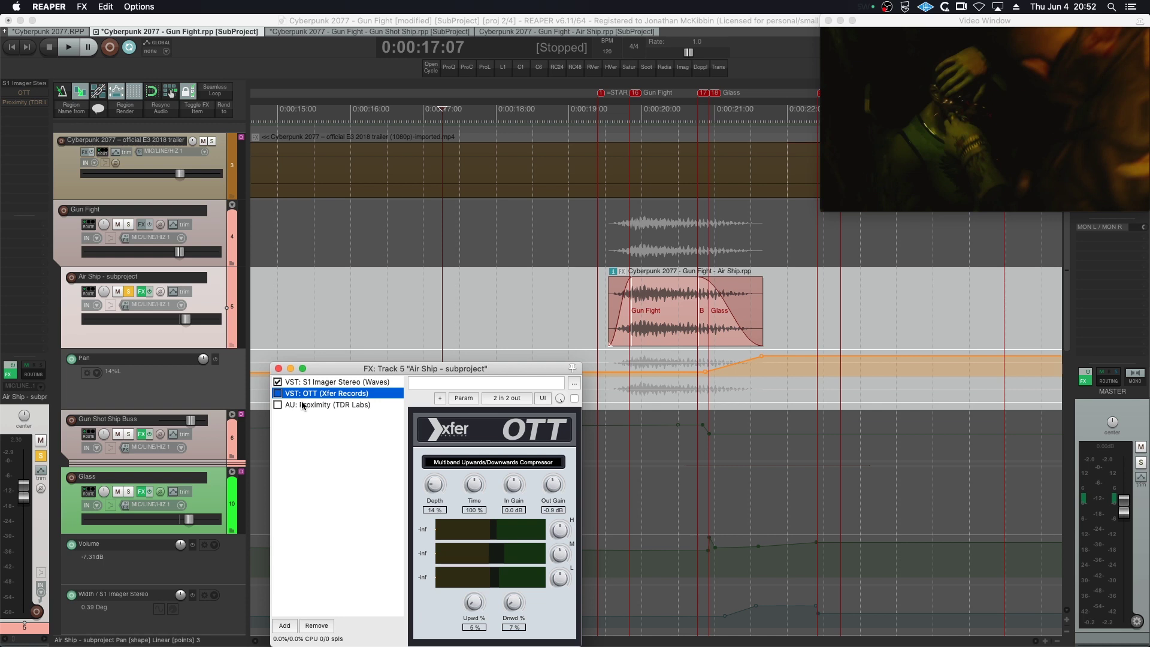
{"action": "left_click", "coordinate": [285, 626]}
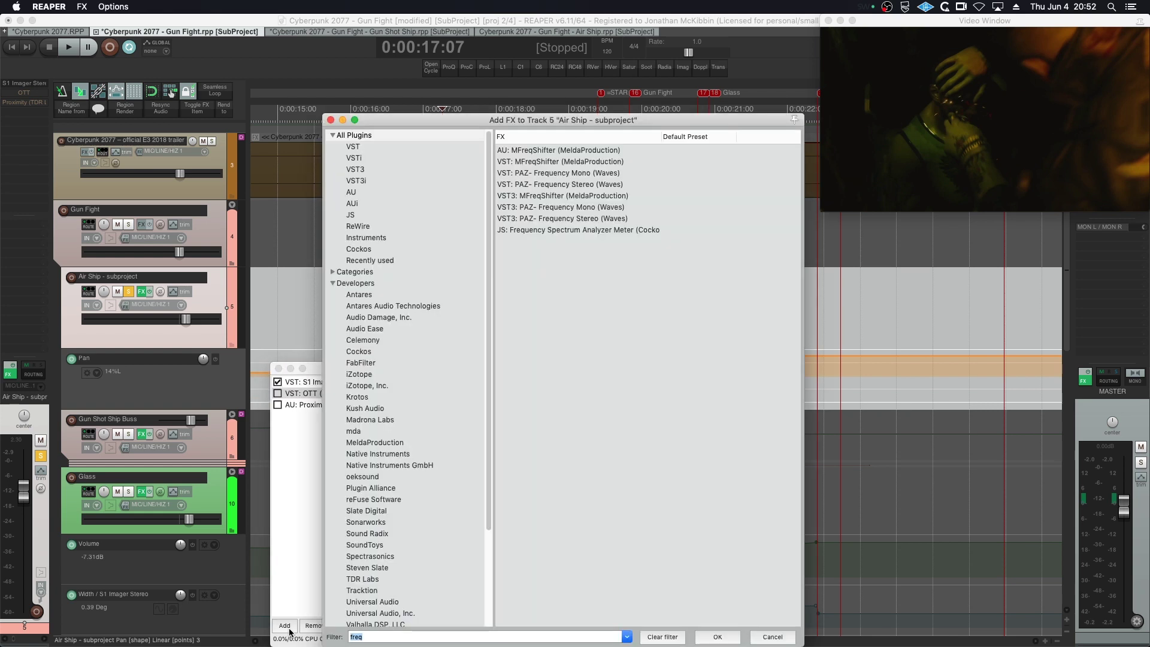
{"action": "type", "text": "ott"}
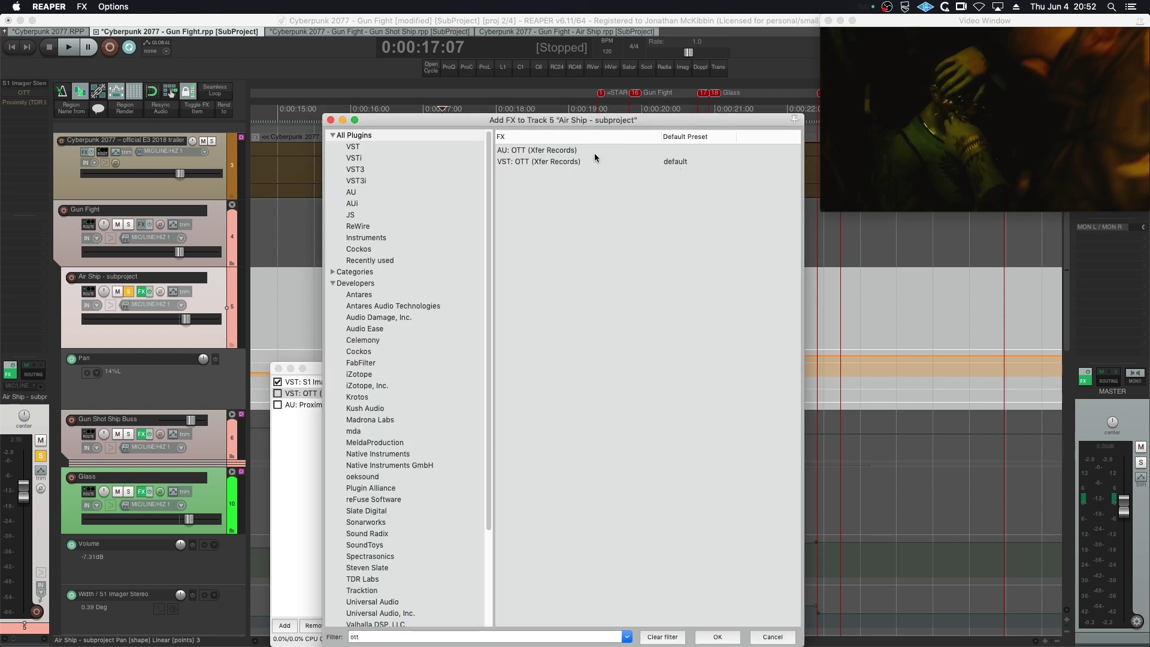
{"action": "left_click", "coordinate": [772, 636]}
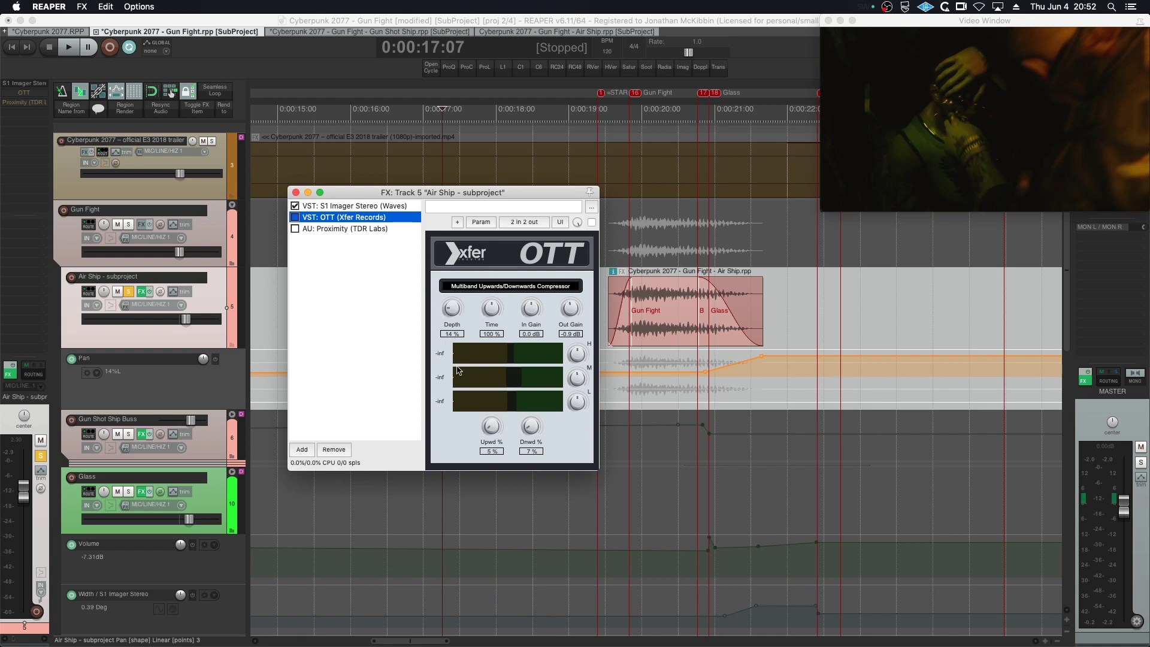
{"action": "left_click_drag", "start_coordinate": [508, 198], "coordinate": [424, 231]}
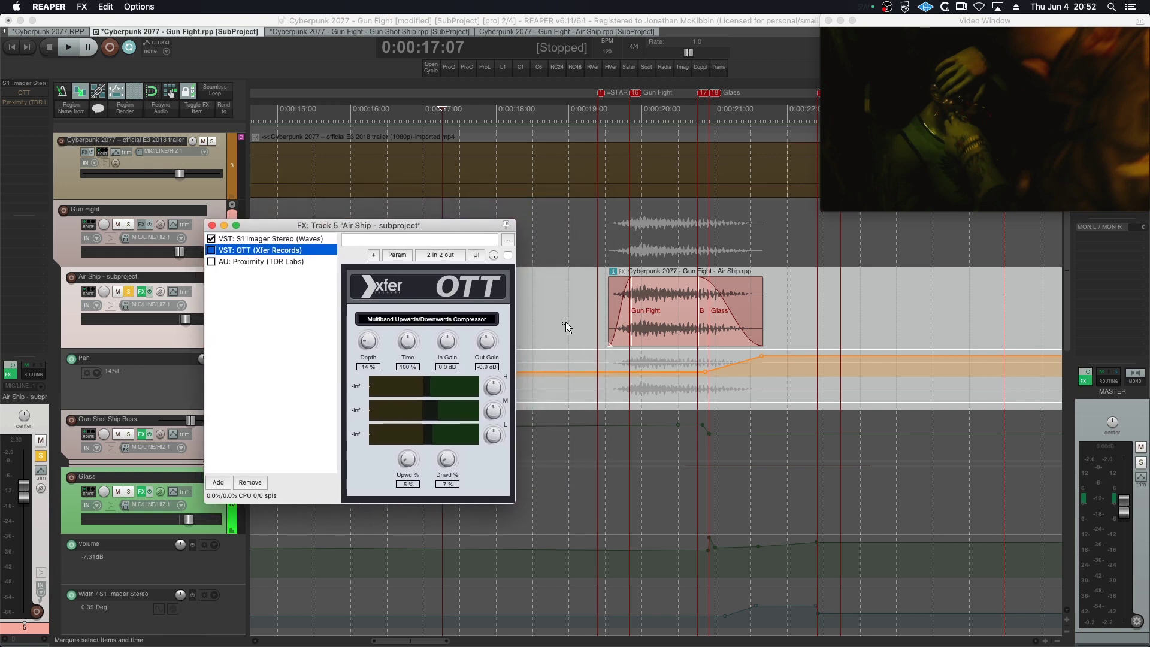
- Audition the airship from 0:00:19:12 with OTT bypassed
{"action": "left_click", "coordinate": [599, 290]}
{"action": "key", "text": "space"}
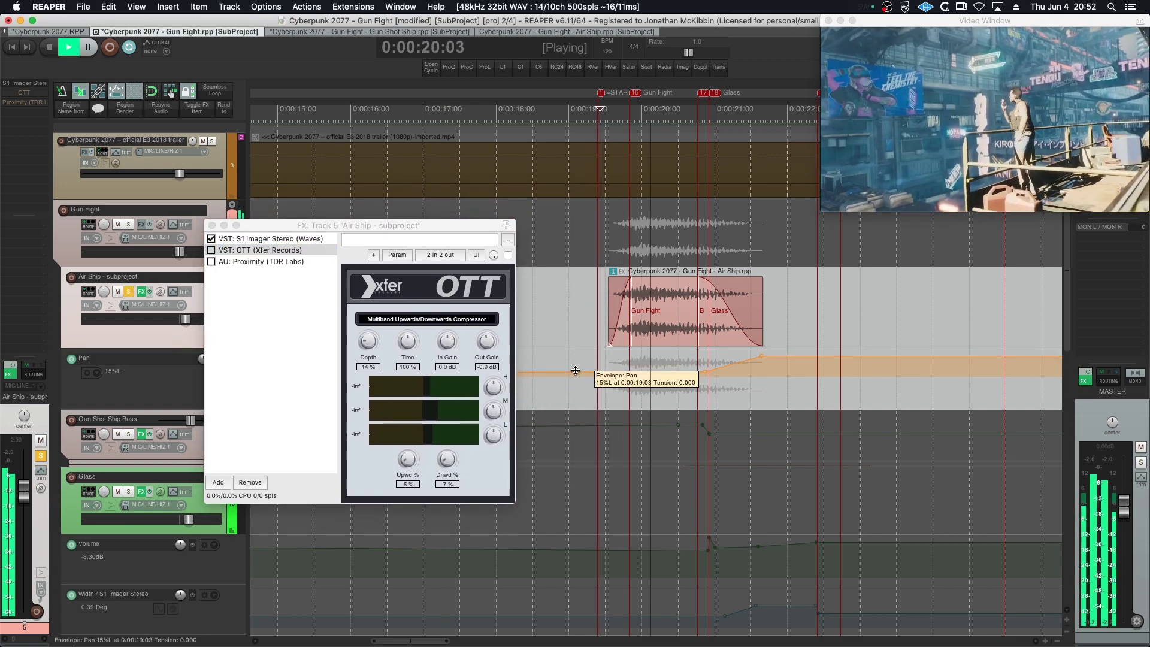
{"action": "key", "text": "space"}
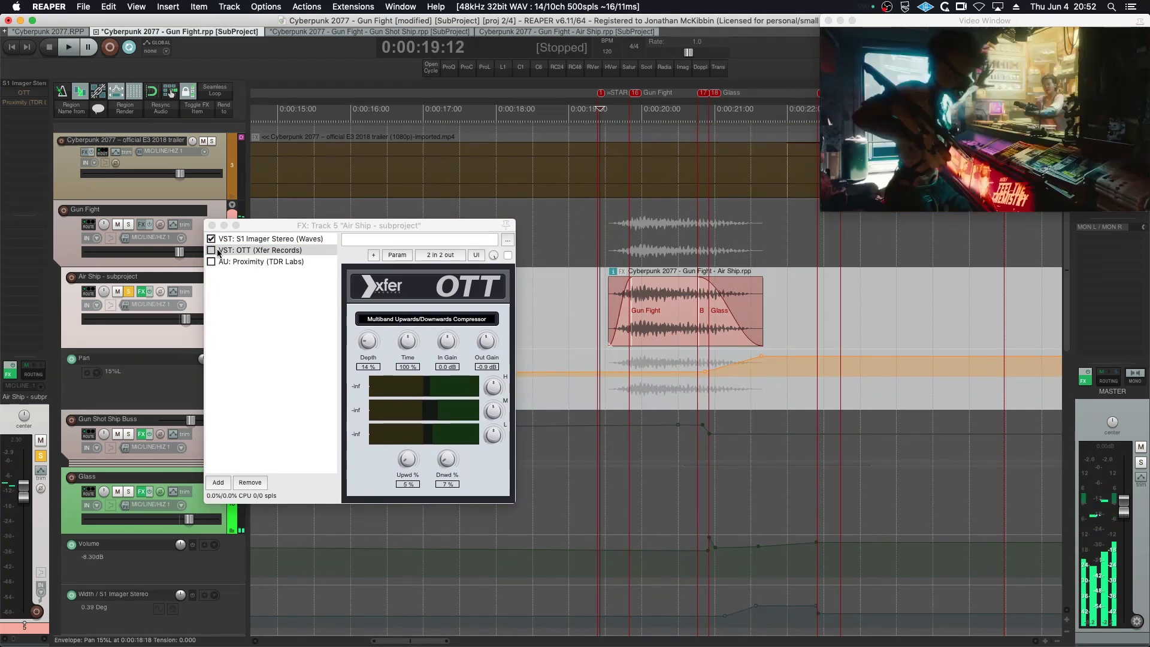
- Enable OTT on the Air Ship - subproject track and audition the airship from 0:00:19:12 to compare it with the bypassed sound
{"action": "left_click", "coordinate": [211, 250]}
{"action": "left_click", "coordinate": [211, 250]}
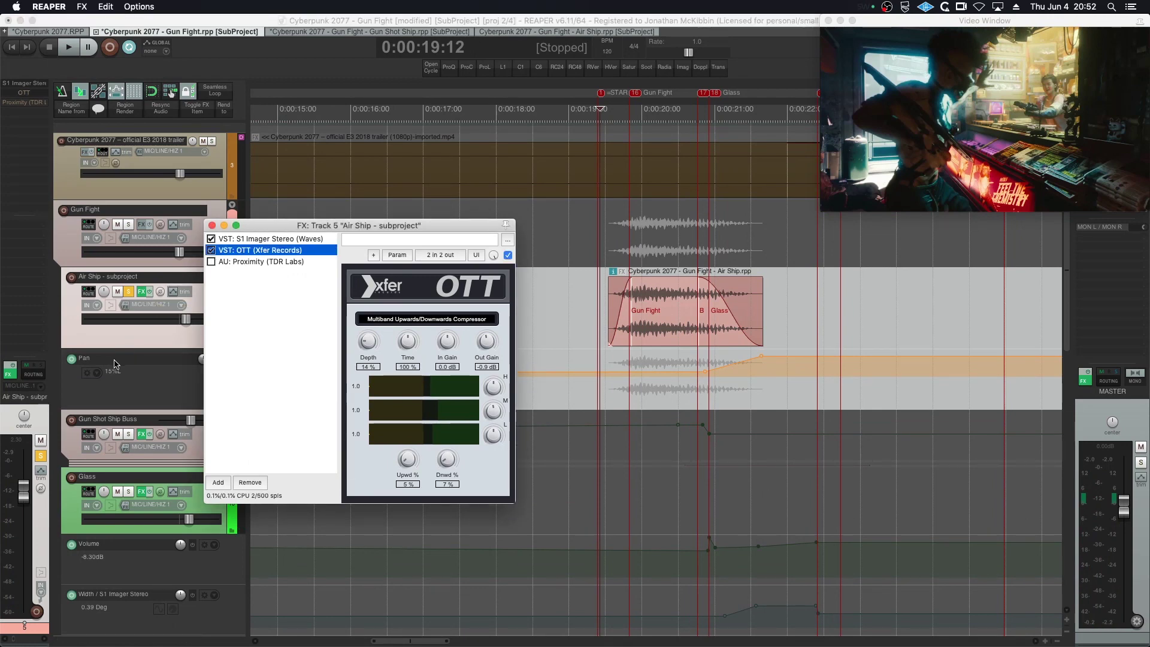
{"action": "left_click", "coordinate": [132, 293]}
{"action": "key", "text": "space"}
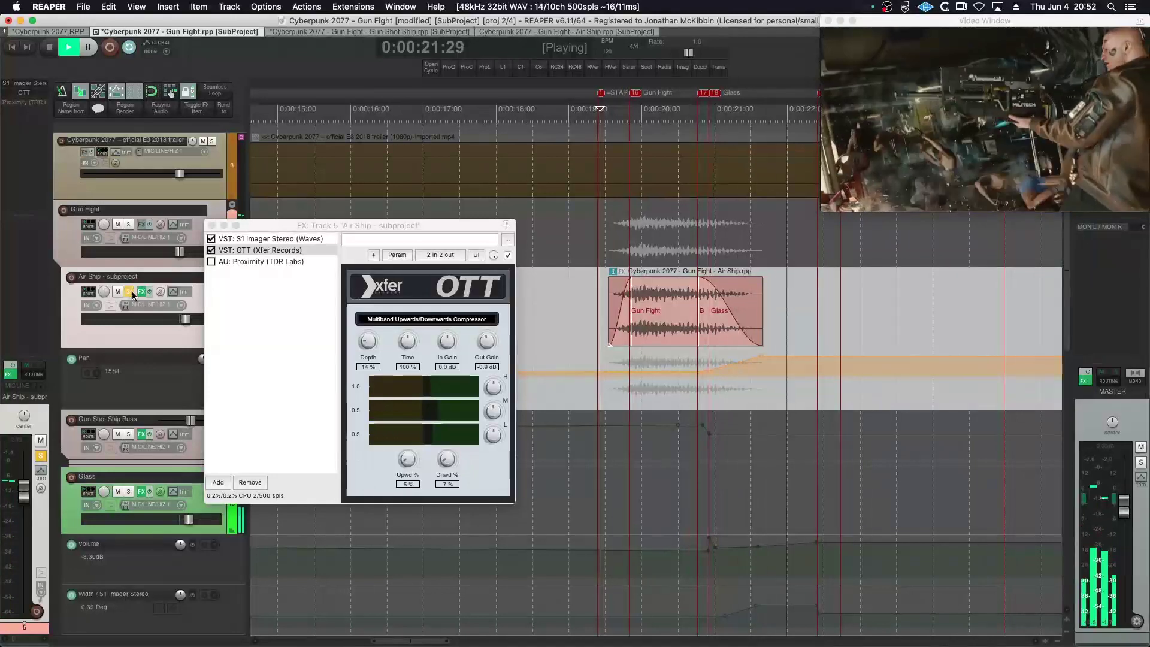
{"action": "left_click", "coordinate": [211, 251]}
{"action": "left_click", "coordinate": [211, 250]}
{"action": "key", "text": "space"}
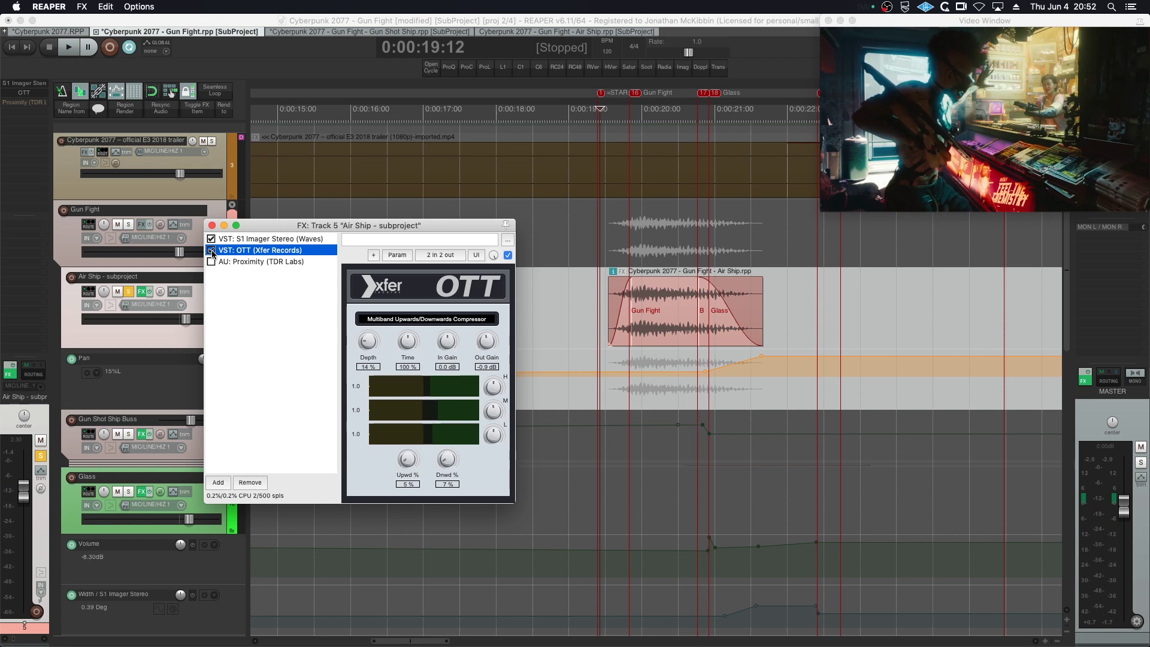
- Select a time range from 0:00:19:02 to past the airship clip and audition it while switching OTT off and on
{"action": "left_click", "coordinate": [591, 214]}
{"action": "left_click_drag", "start_coordinate": [573, 221], "coordinate": [828, 295]}
{"action": "key", "text": "space"}
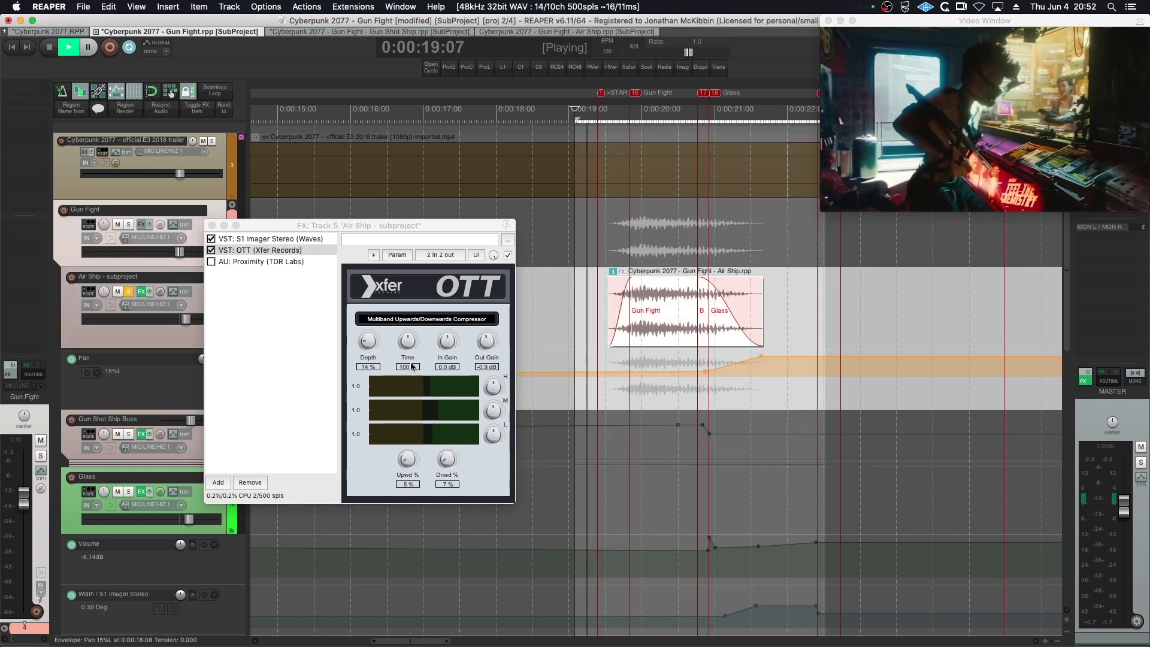
{"action": "left_click", "coordinate": [211, 250]}
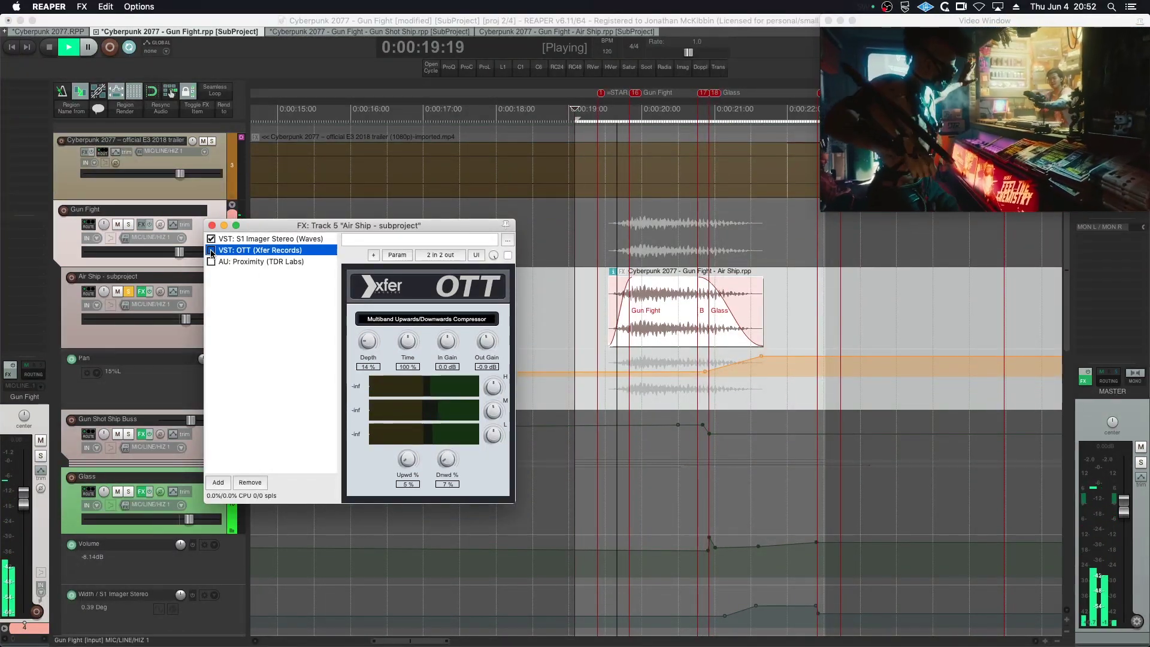
{"action": "left_click", "coordinate": [211, 251]}
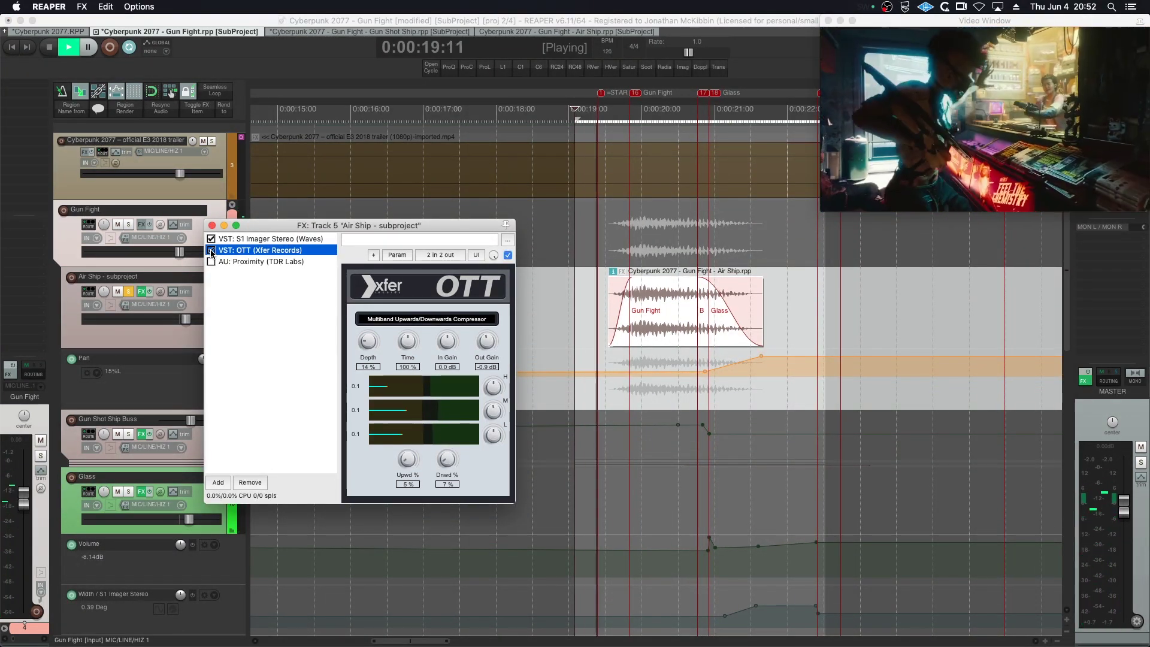
{"action": "key", "text": "space"}
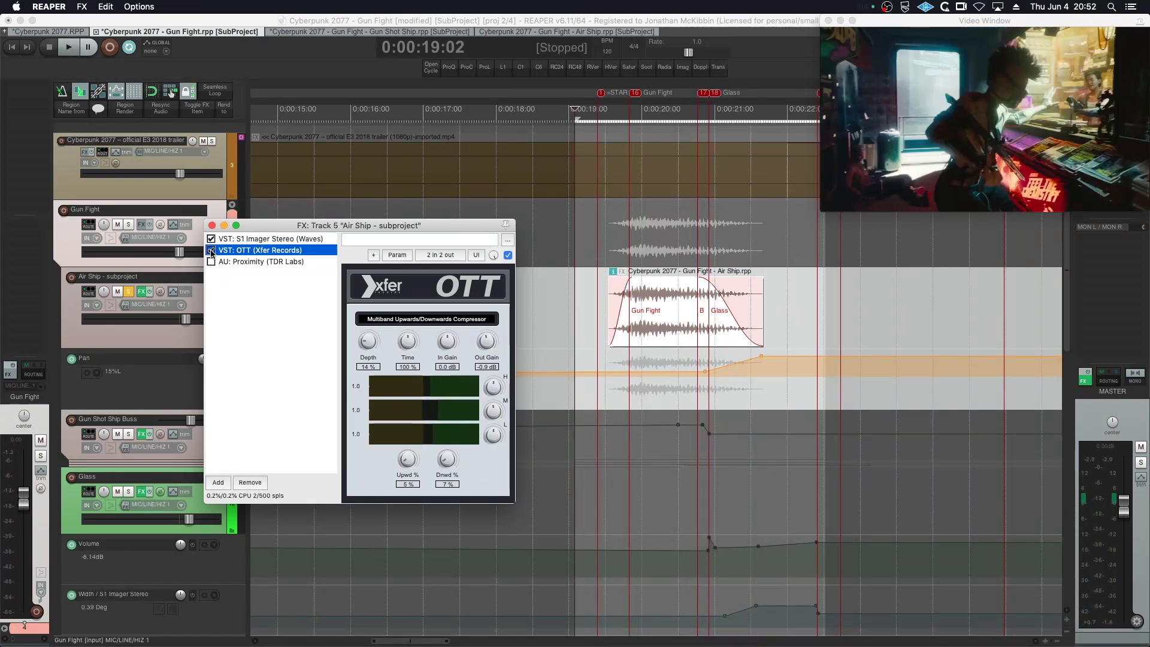
- Enable the Proximity effect on the Air Ship - subproject track and show its settings
{"action": "left_click", "coordinate": [211, 262]}
{"action": "left_click", "coordinate": [242, 261]}
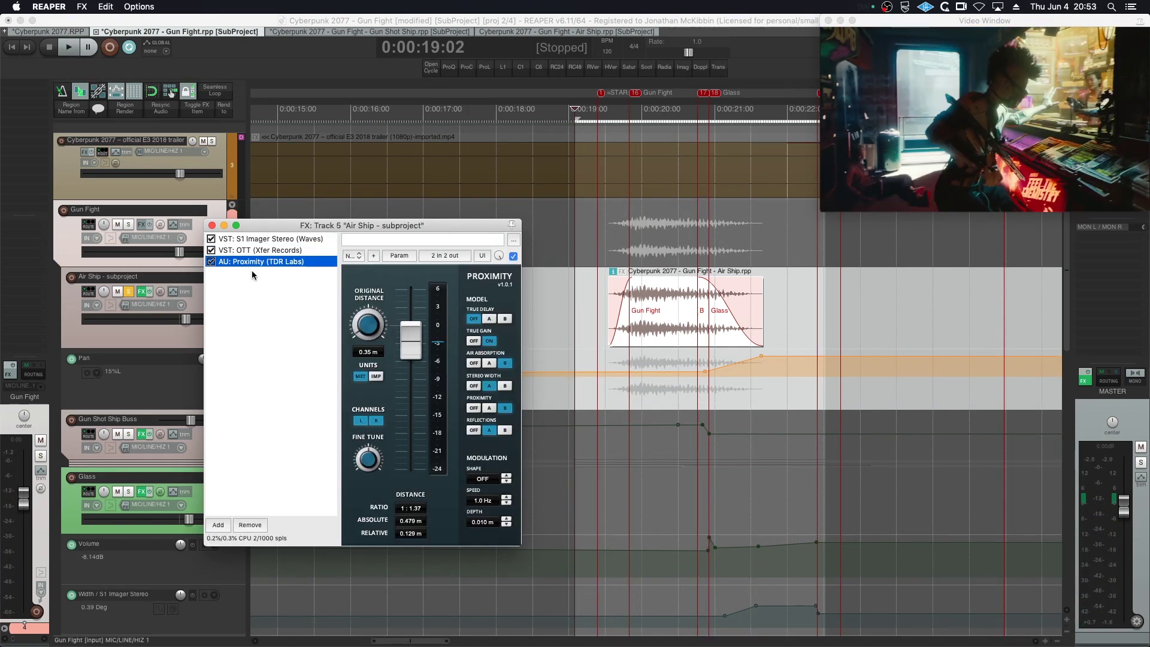
{"action": "left_click_drag", "start_coordinate": [484, 229], "coordinate": [559, 203]}
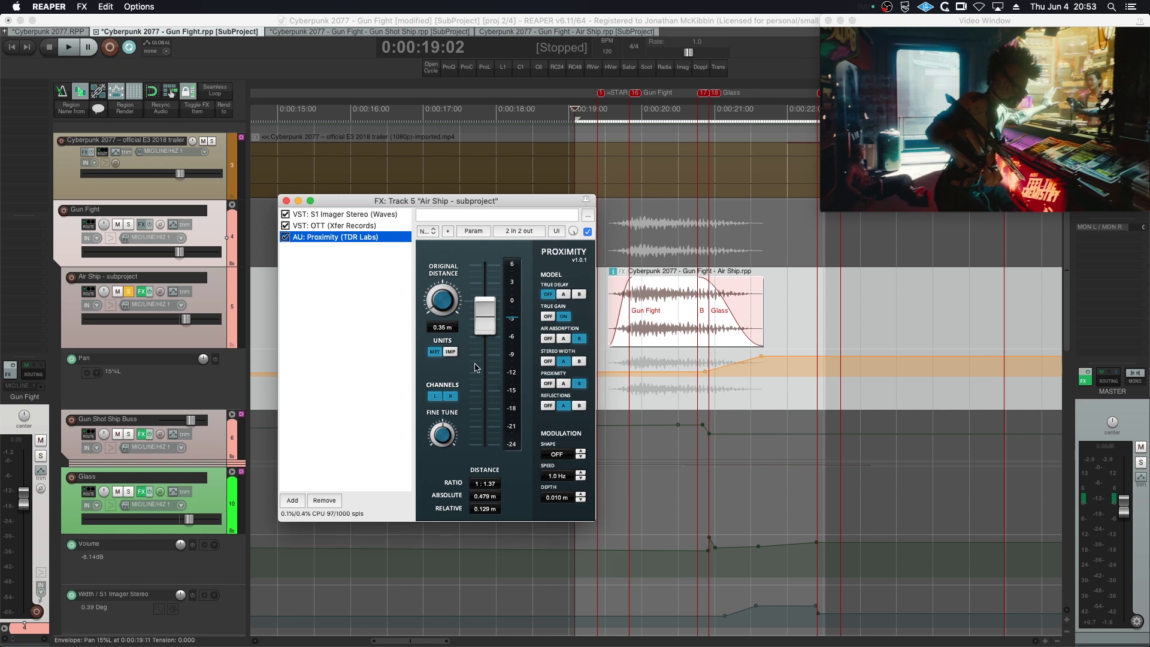
- Audition the airship with Proximity on, set its absolute distance to 0.500 m, and audition it again
{"action": "key", "text": "space"}
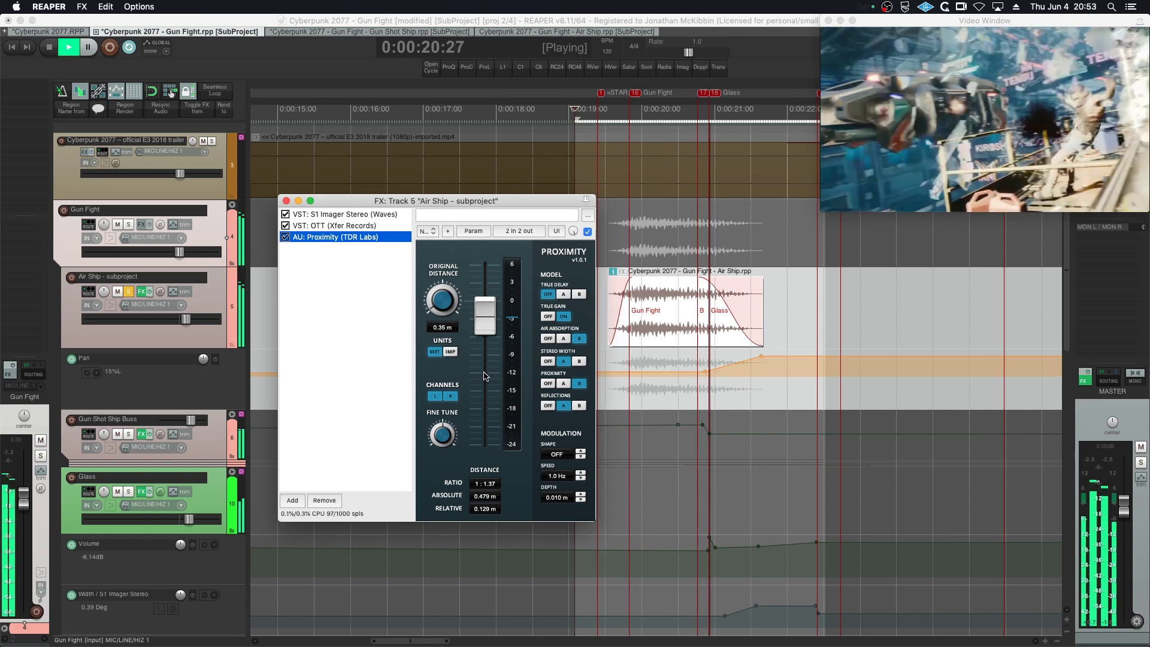
{"action": "key", "text": "space"}
{"action": "left_click_drag", "start_coordinate": [485, 316], "coordinate": [486, 323]}
{"action": "key", "text": "space"}
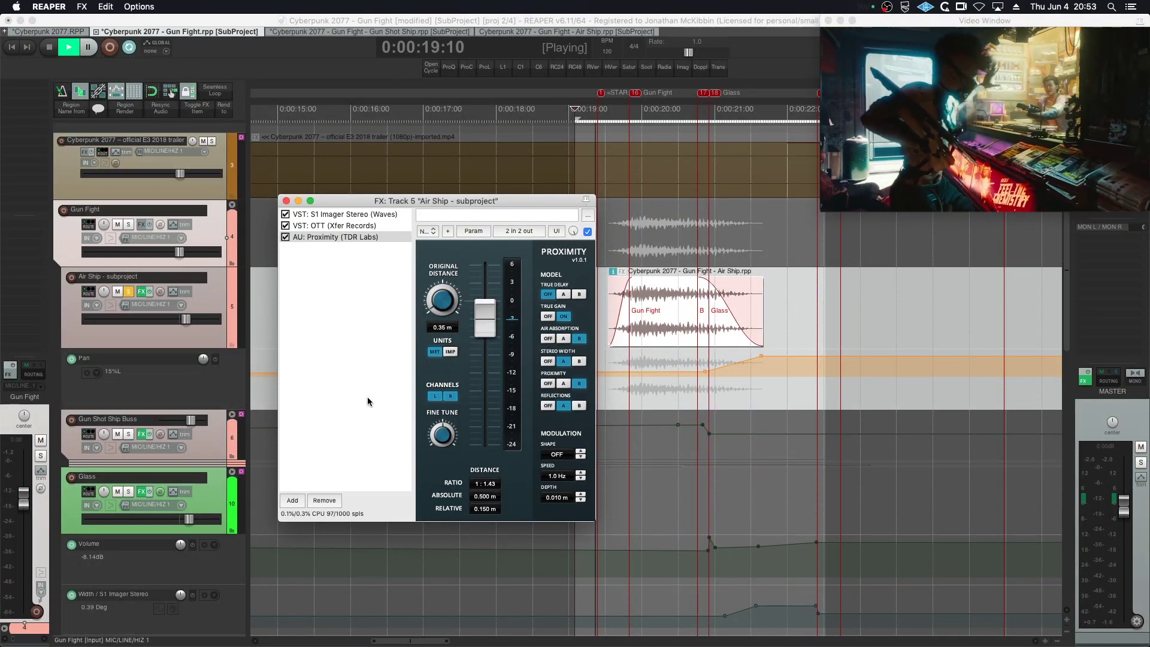
{"action": "key", "text": "space"}
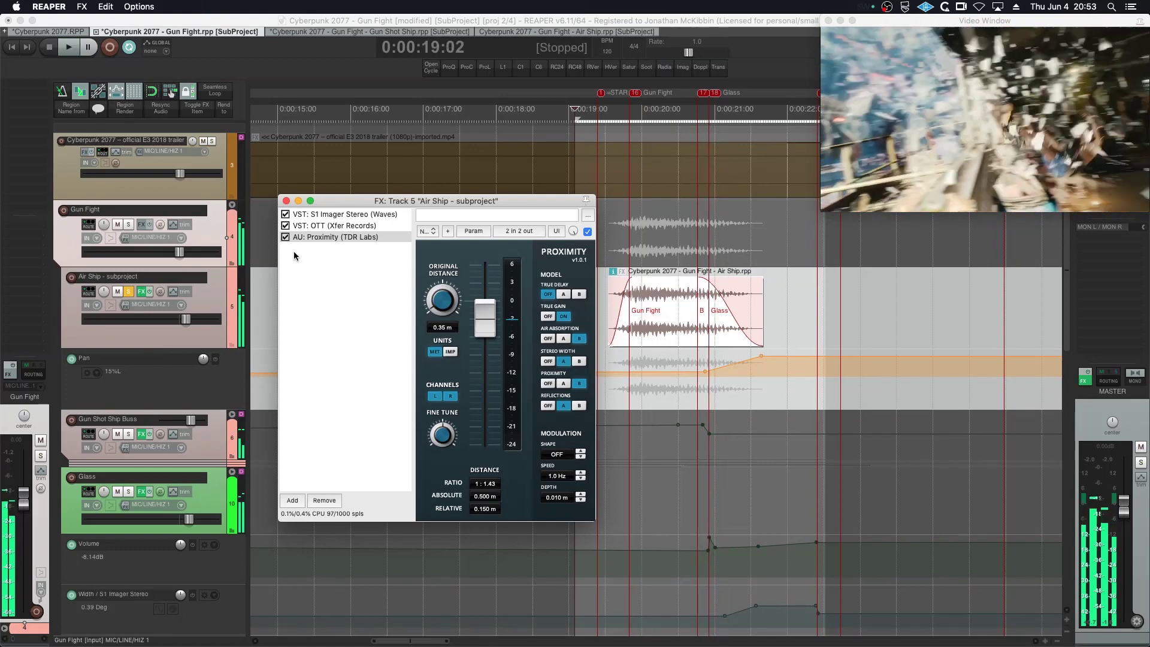
- Audition the airship with Proximity bypassed, and re-enable the effect
{"action": "left_click", "coordinate": [286, 237]}
{"action": "key", "text": "space"}
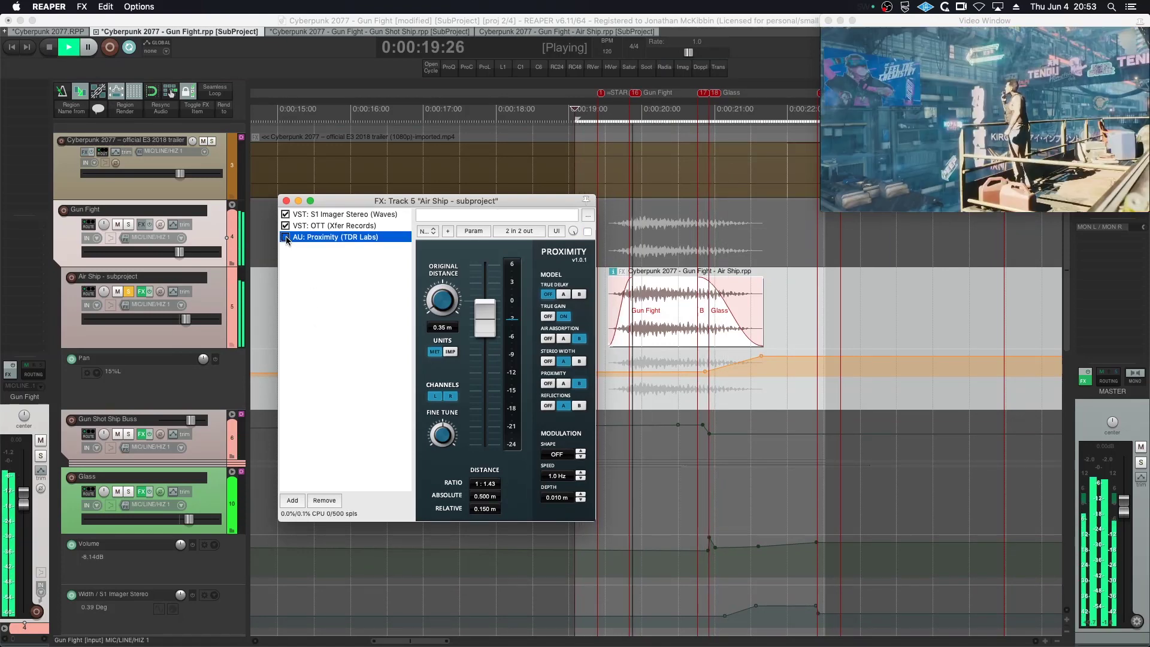
{"action": "key", "text": "space"}
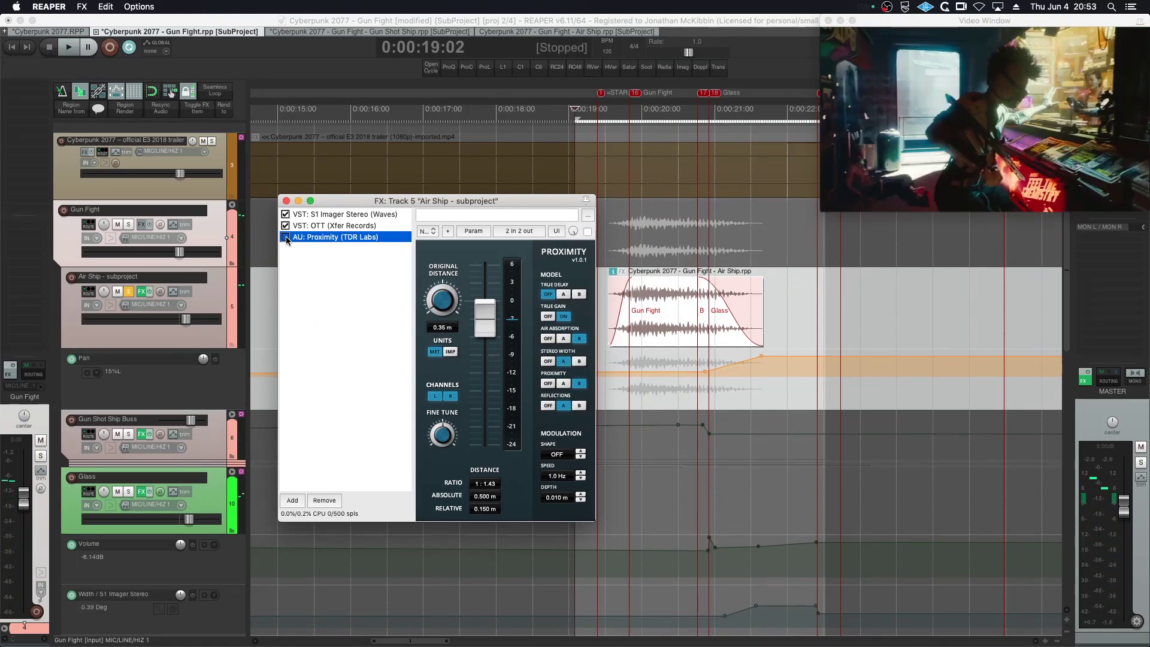
{"action": "left_click", "coordinate": [286, 237]}
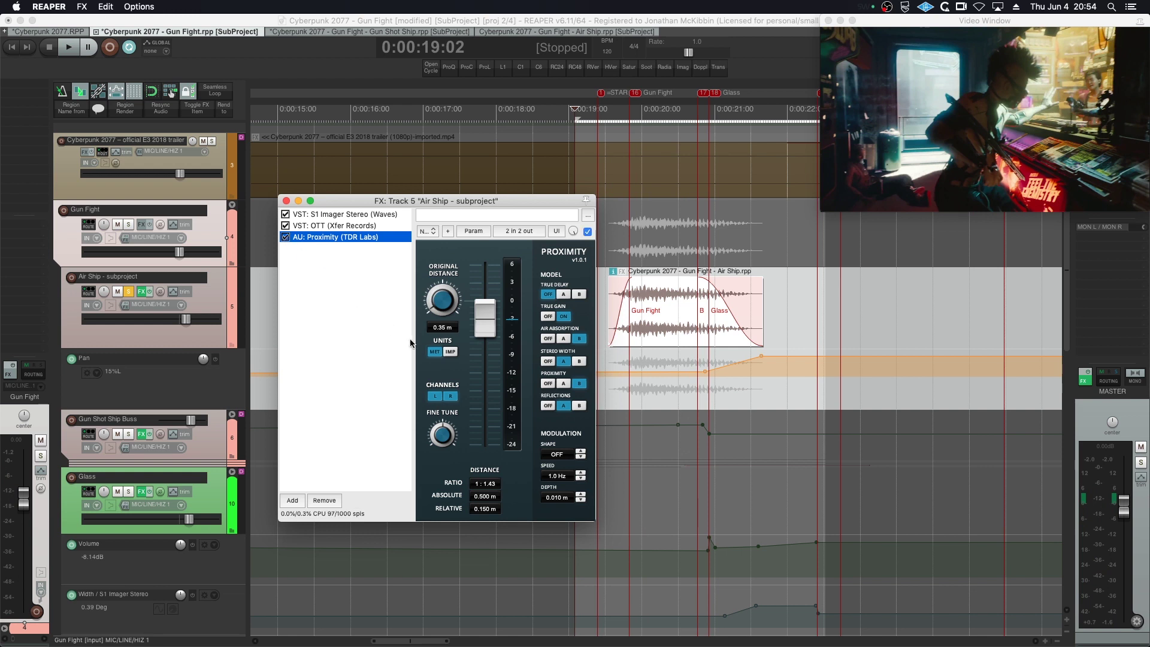
- Turn off True Gain in Proximity and audition the airship
{"action": "left_click", "coordinate": [547, 316]}
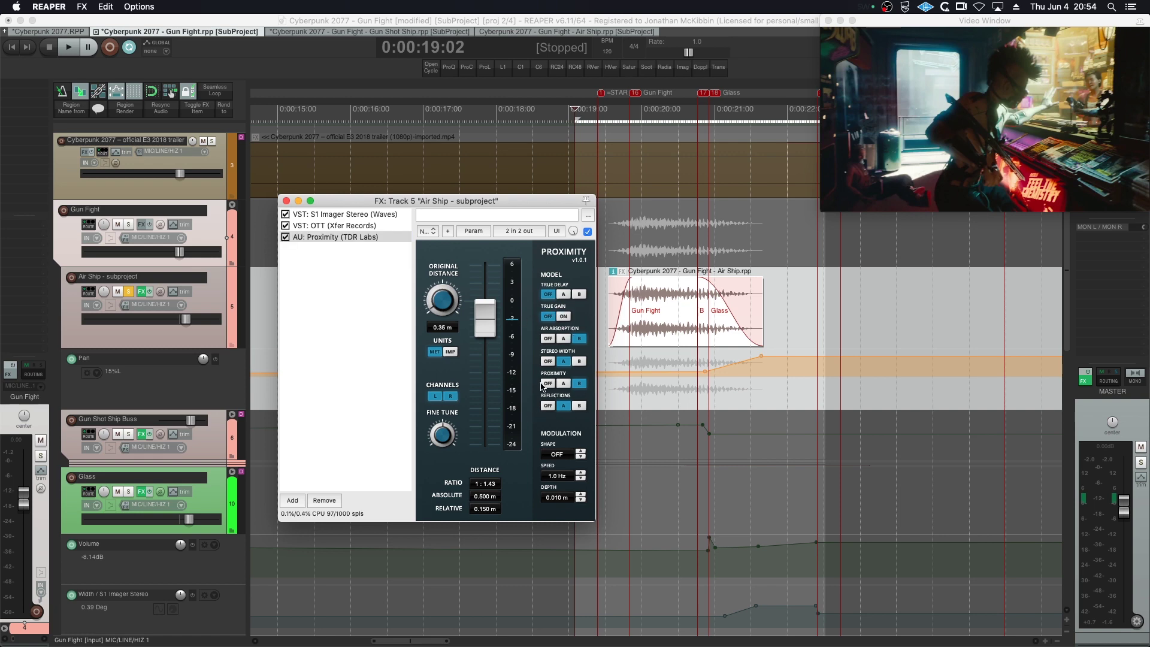
{"action": "key", "text": "space"}
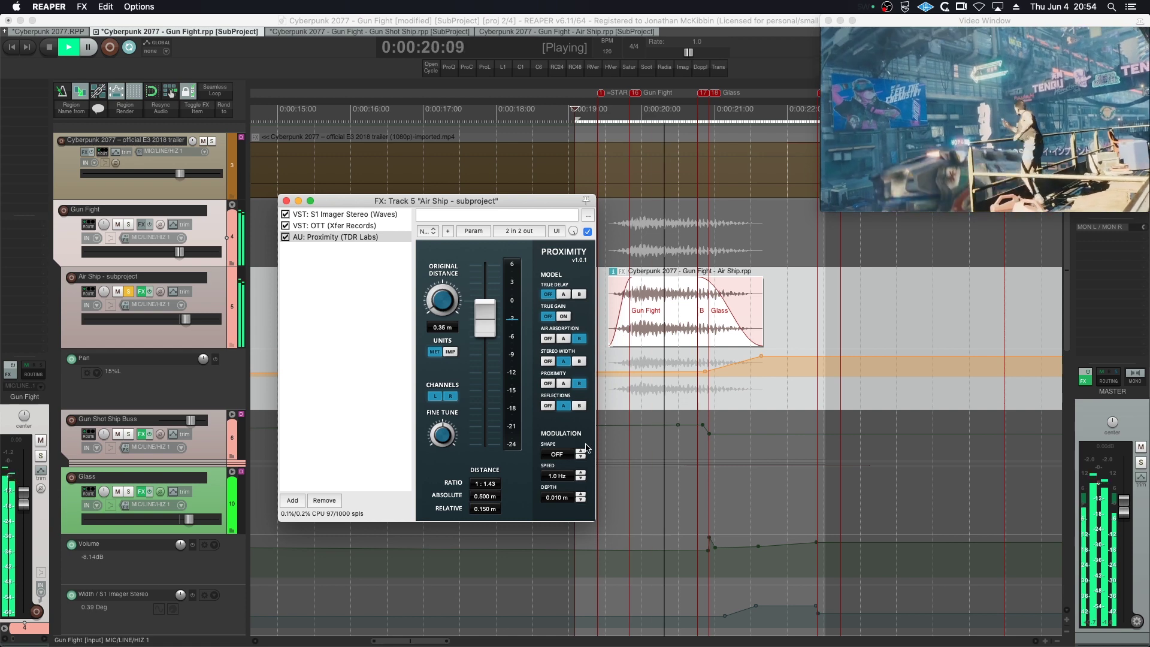
{"action": "key", "text": "space"}
- Compare the airship with Proximity bypassed and enabled by auditioning both states from 0:00:19:02
{"action": "left_click", "coordinate": [288, 238]}
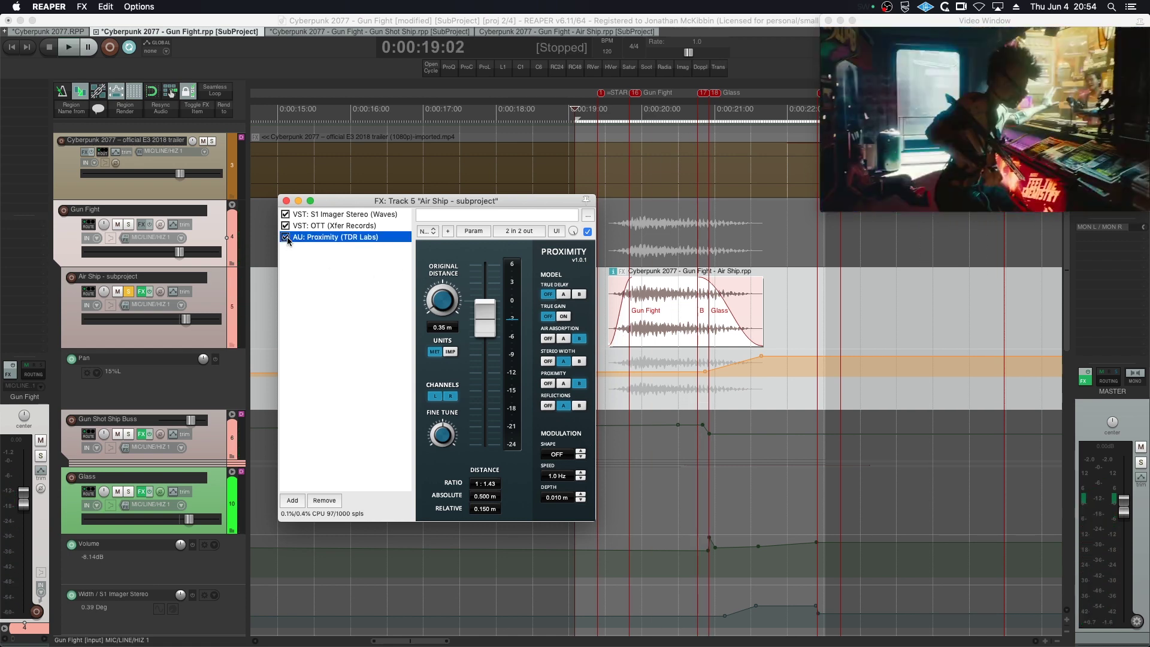
{"action": "left_click", "coordinate": [286, 238]}
{"action": "key", "text": "space"}
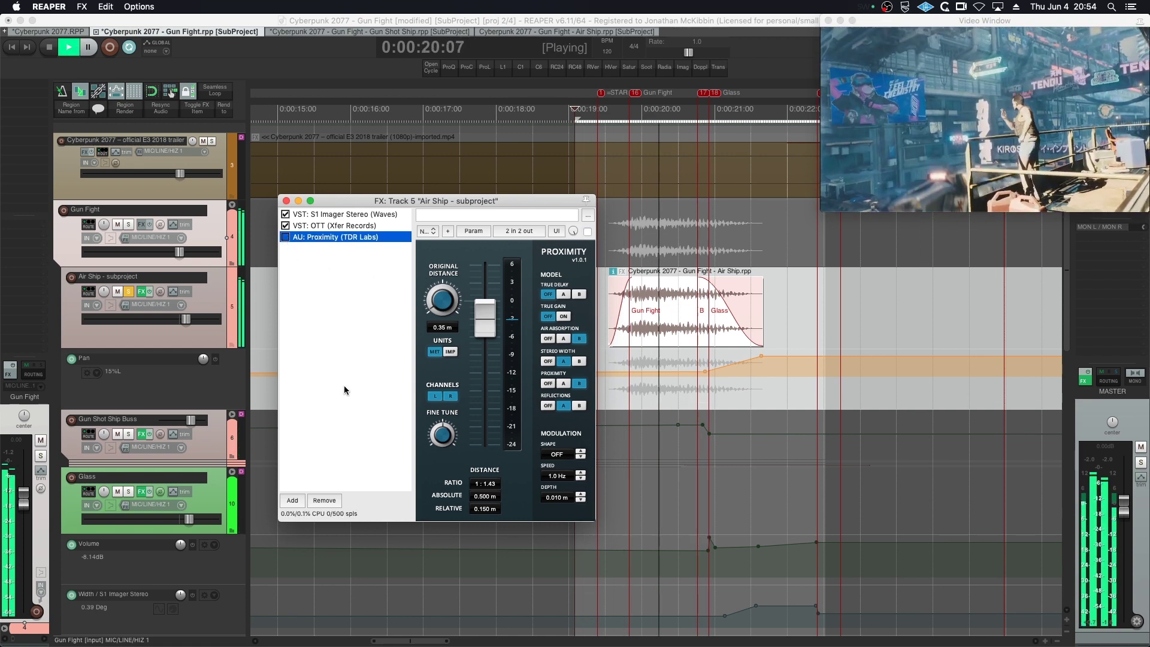
{"action": "key", "text": "space"}
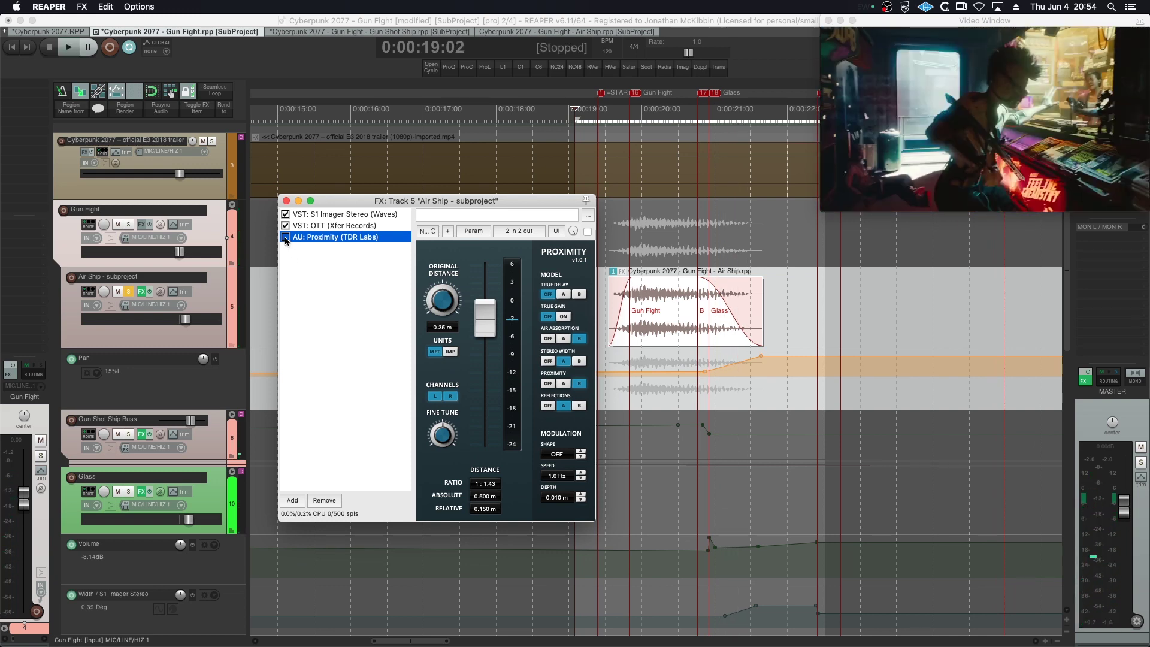
{"action": "left_click", "coordinate": [286, 238]}
{"action": "key", "text": "space"}
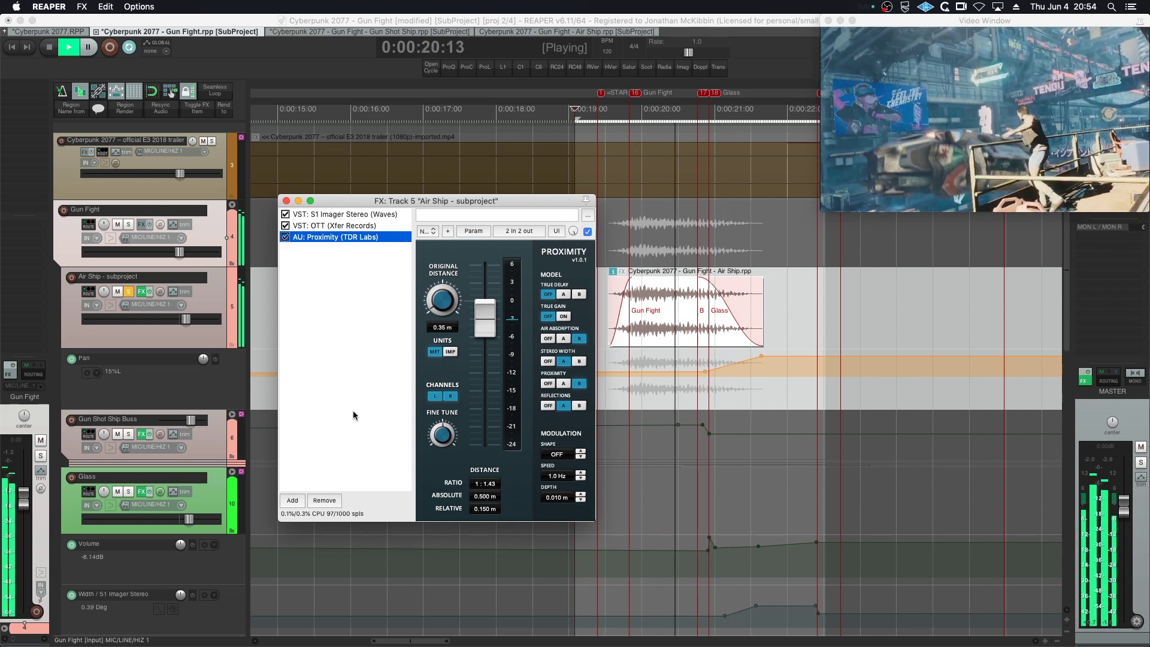
{"action": "key", "text": "space"}
- Move Proximity's distance fader to its farthest setting, 5.547 m absolute, and audition the airship
{"action": "left_click_drag", "start_coordinate": [485, 310], "coordinate": [478, 508]}
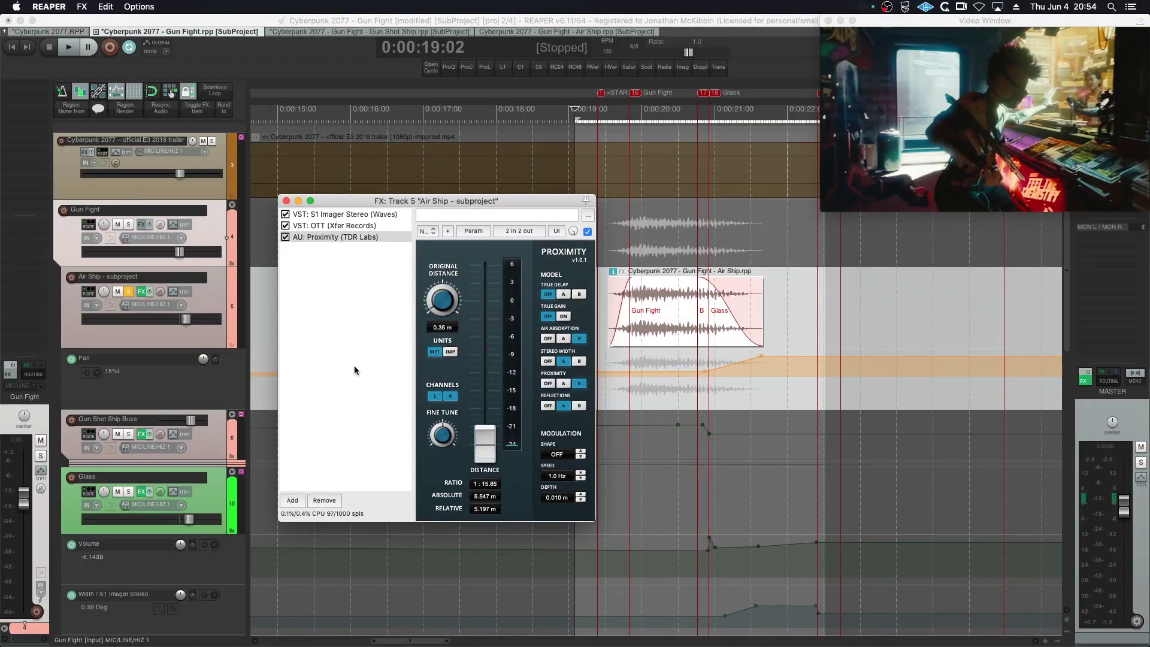
{"action": "key", "text": "space"}
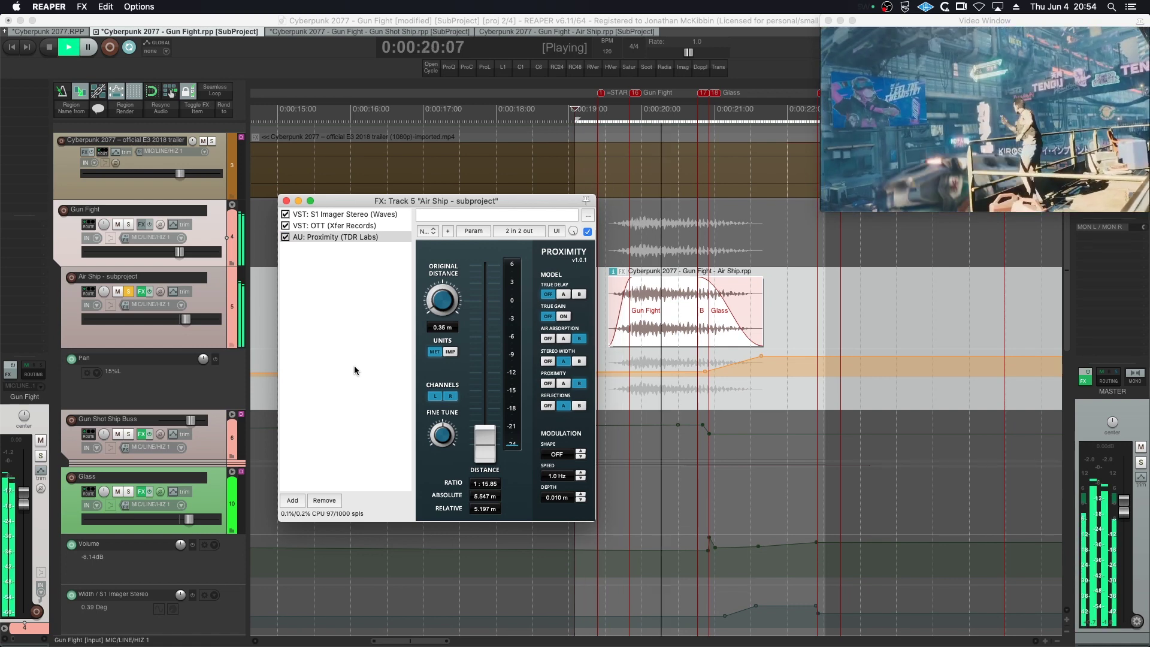
{"action": "key", "text": "space"}
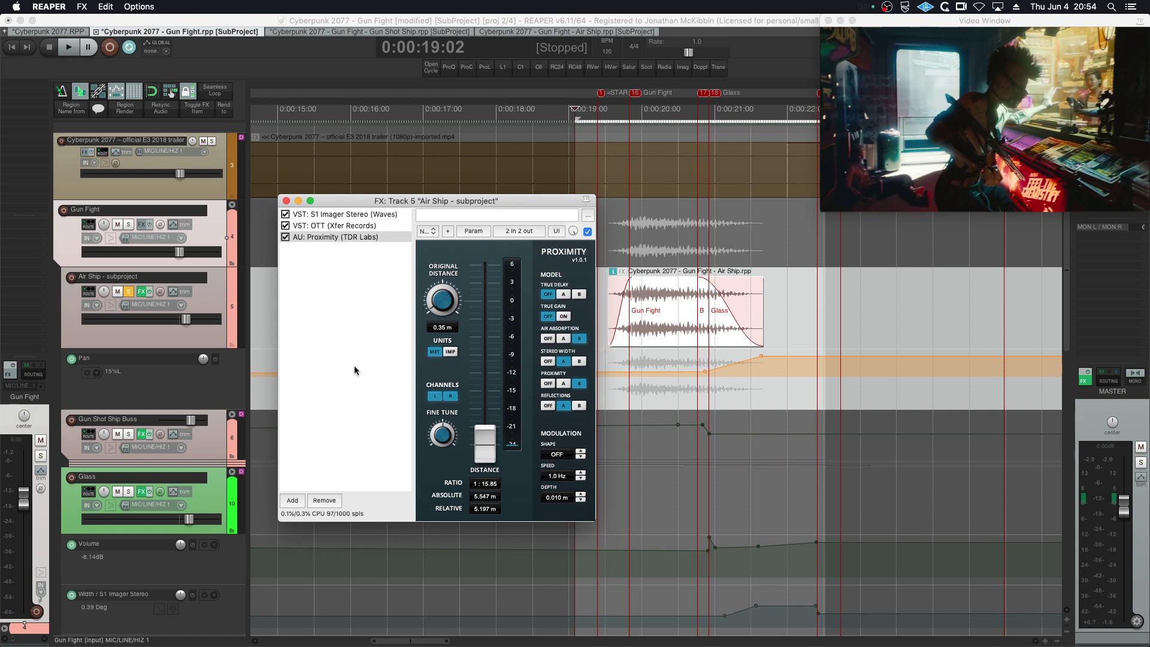
- Bring Proximity's absolute distance in to 0.596 m and audition the airship twice
{"action": "left_click_drag", "start_coordinate": [497, 451], "coordinate": [480, 331]}
{"action": "key", "text": "space"}
{"action": "key", "text": "space"}
{"action": "key", "text": "space"}
{"action": "key", "text": "space"}
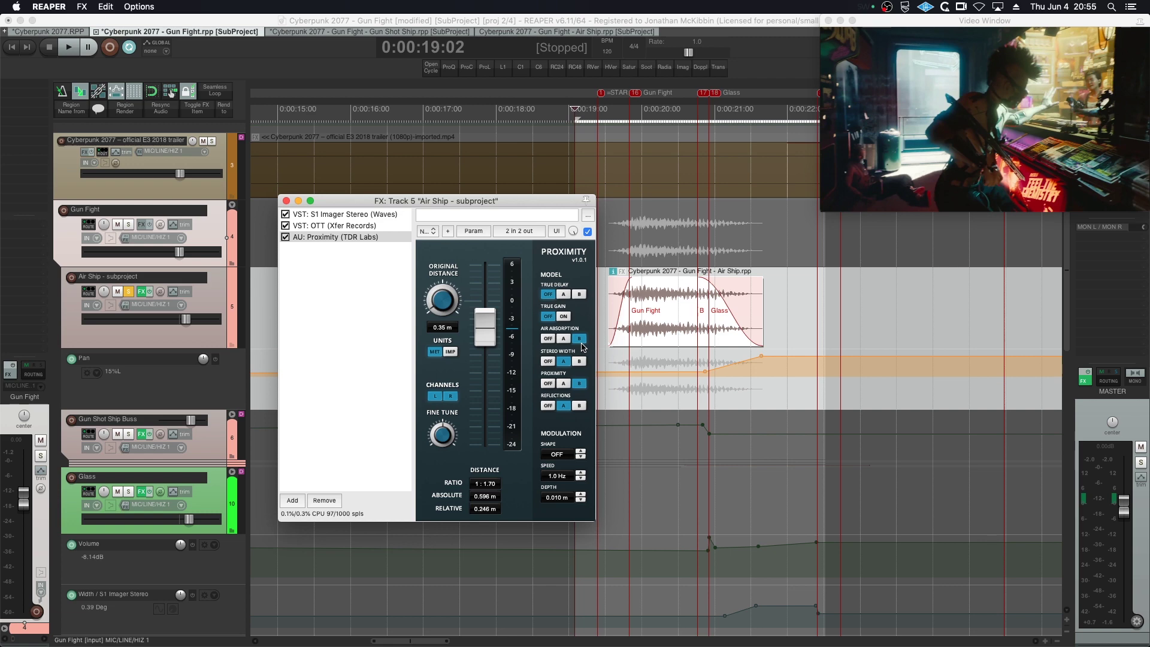
- Set Proximity's absolute distance back to 5.547 m and audition the airship from 0:00:19:02
{"action": "left_click_drag", "start_coordinate": [490, 363], "coordinate": [482, 446]}
{"action": "key", "text": "space"}
{"action": "key", "text": "space"}
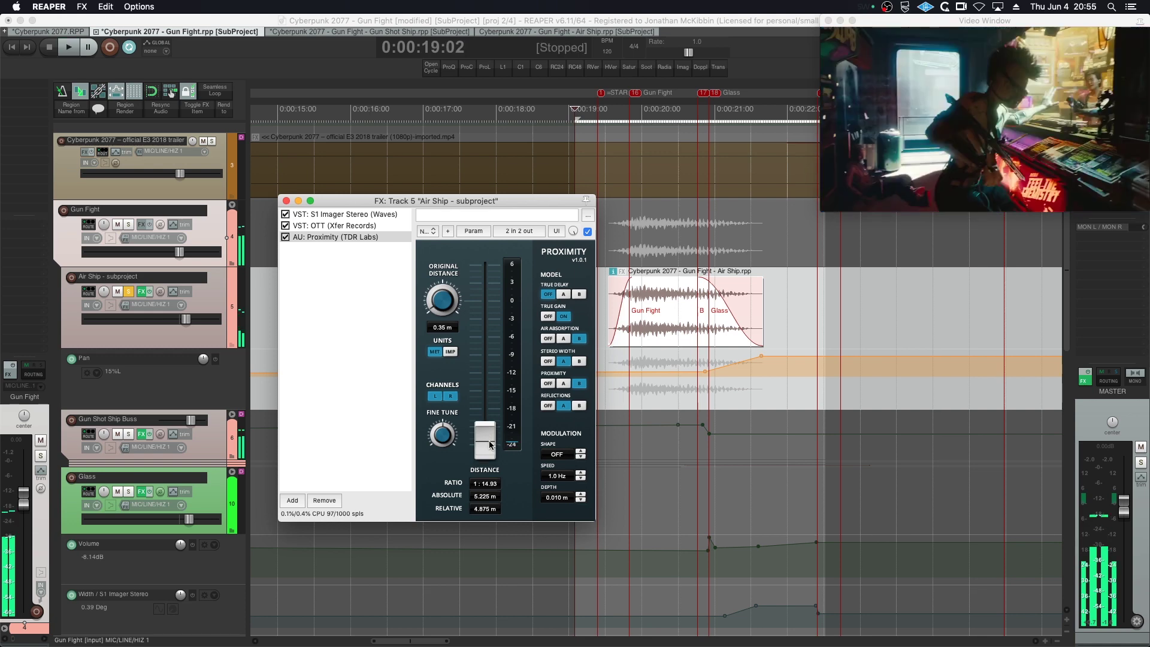
{"action": "key", "text": "space"}
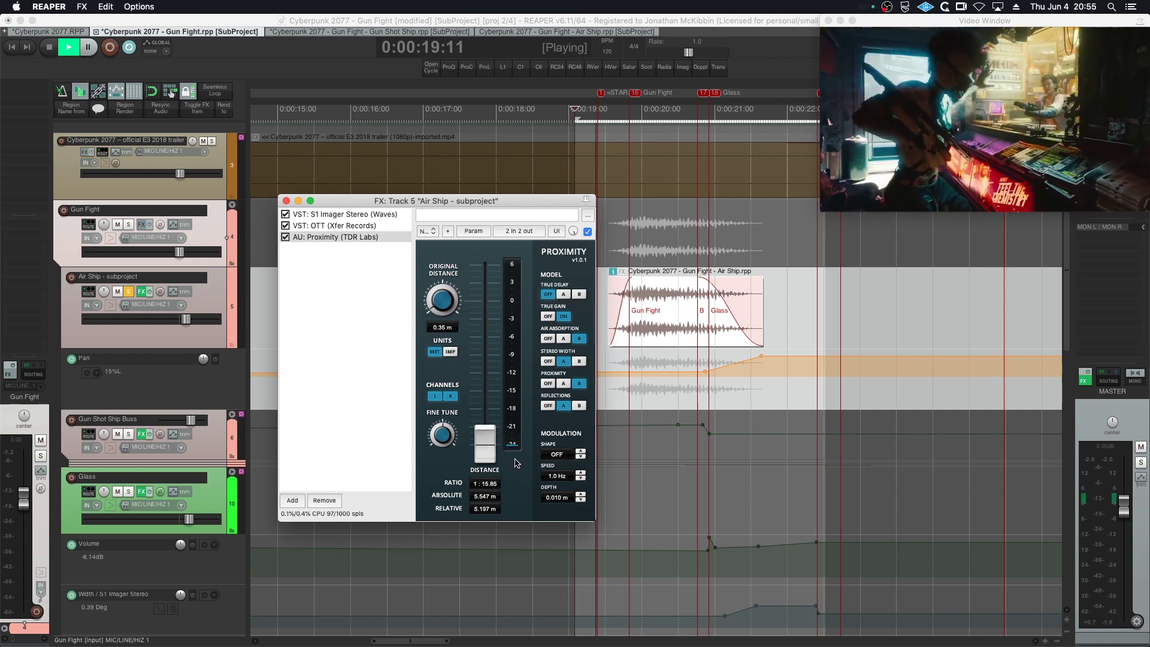
{"action": "key", "text": "space"}
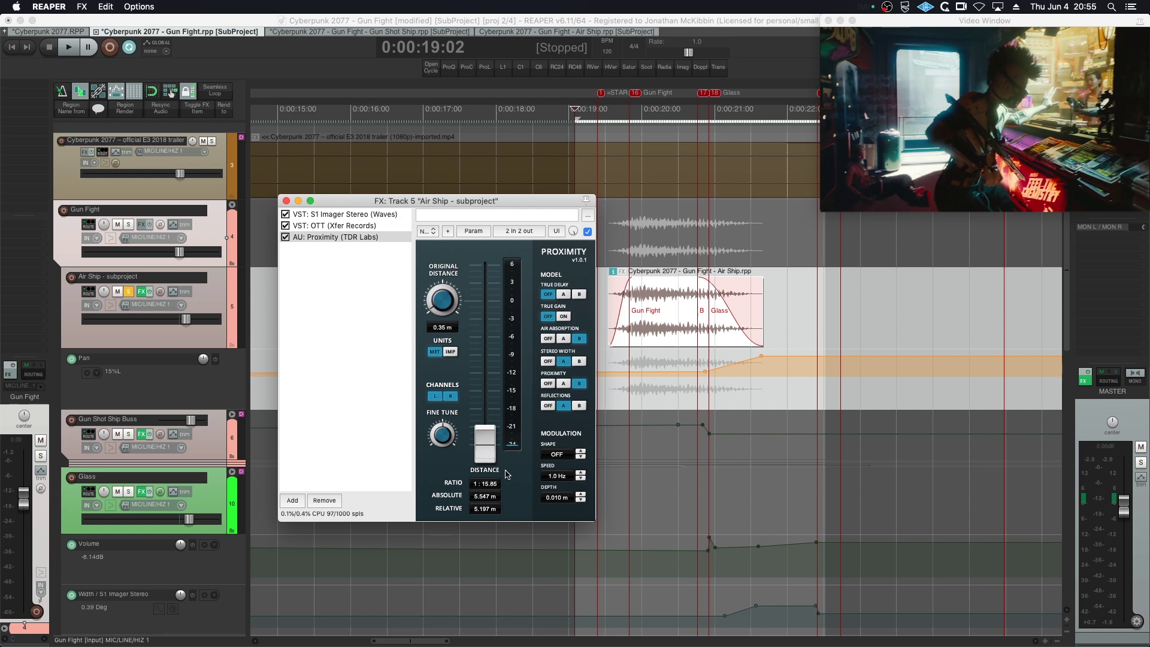
- Audition the airship at the farthest distance, then set Proximity's absolute distance to 0.698 m and audition it again
{"action": "key", "text": "space"}
{"action": "key", "text": "space"}
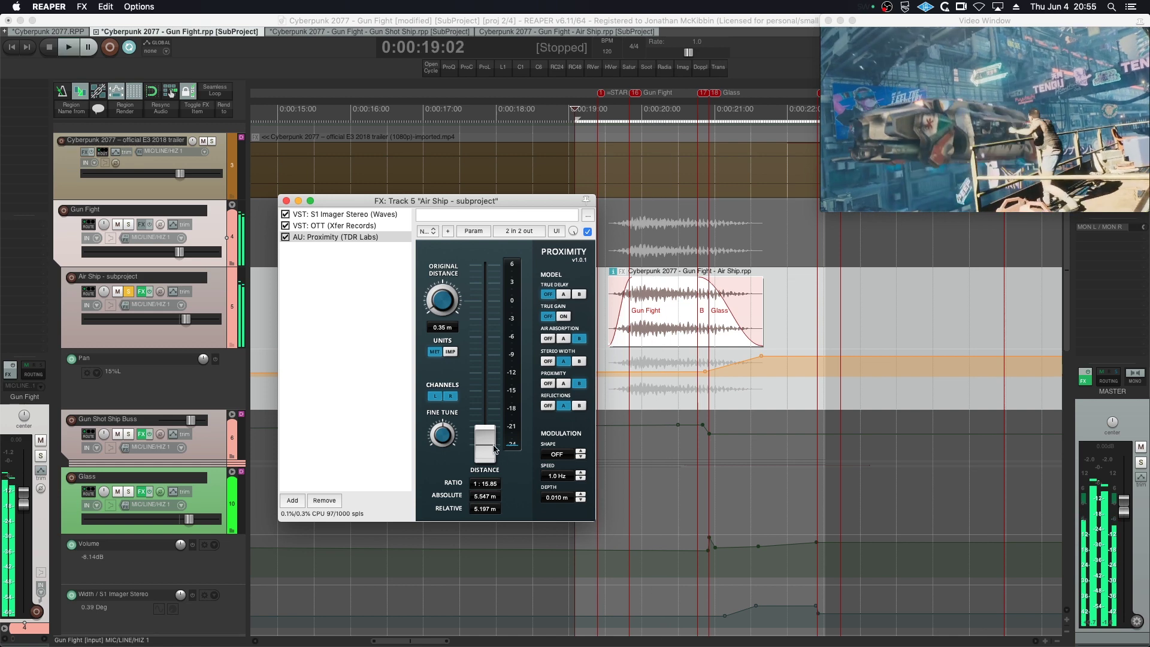
{"action": "left_click_drag", "start_coordinate": [494, 449], "coordinate": [482, 322]}
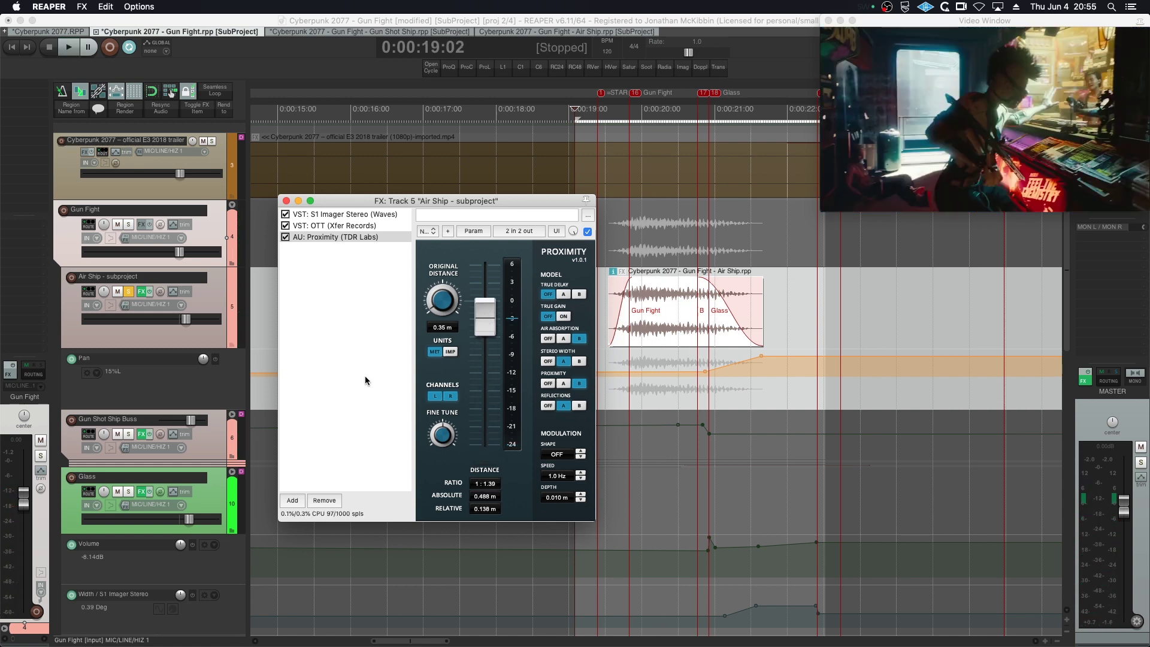
{"action": "left_click_drag", "start_coordinate": [489, 321], "coordinate": [488, 329]}
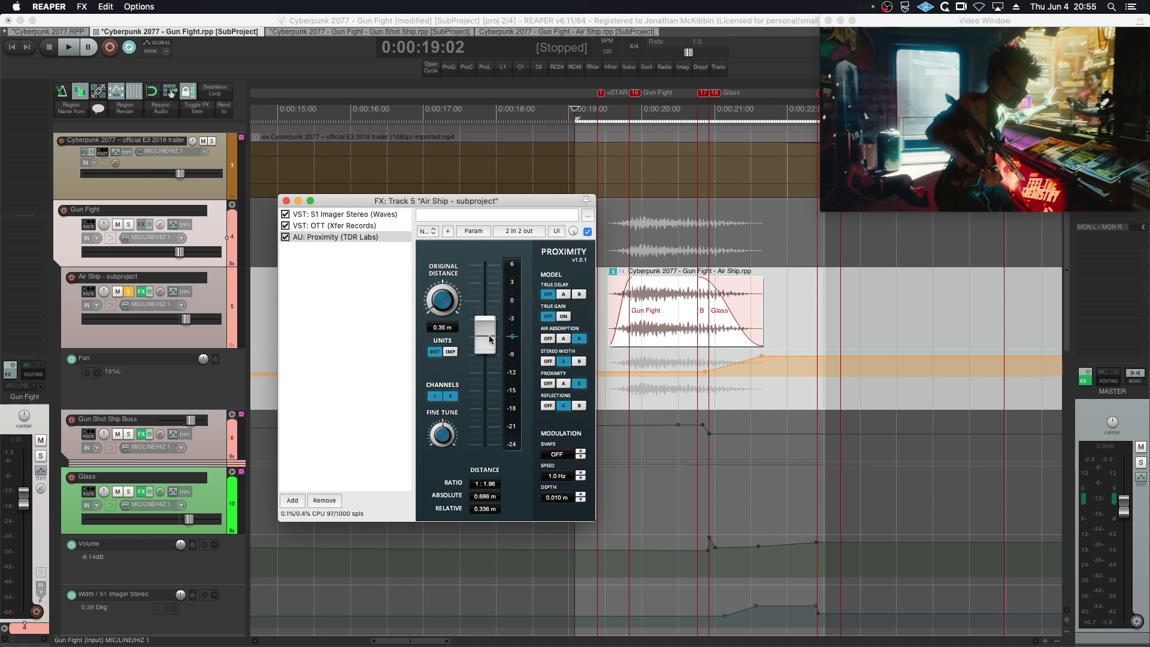
{"action": "key", "text": "space"}
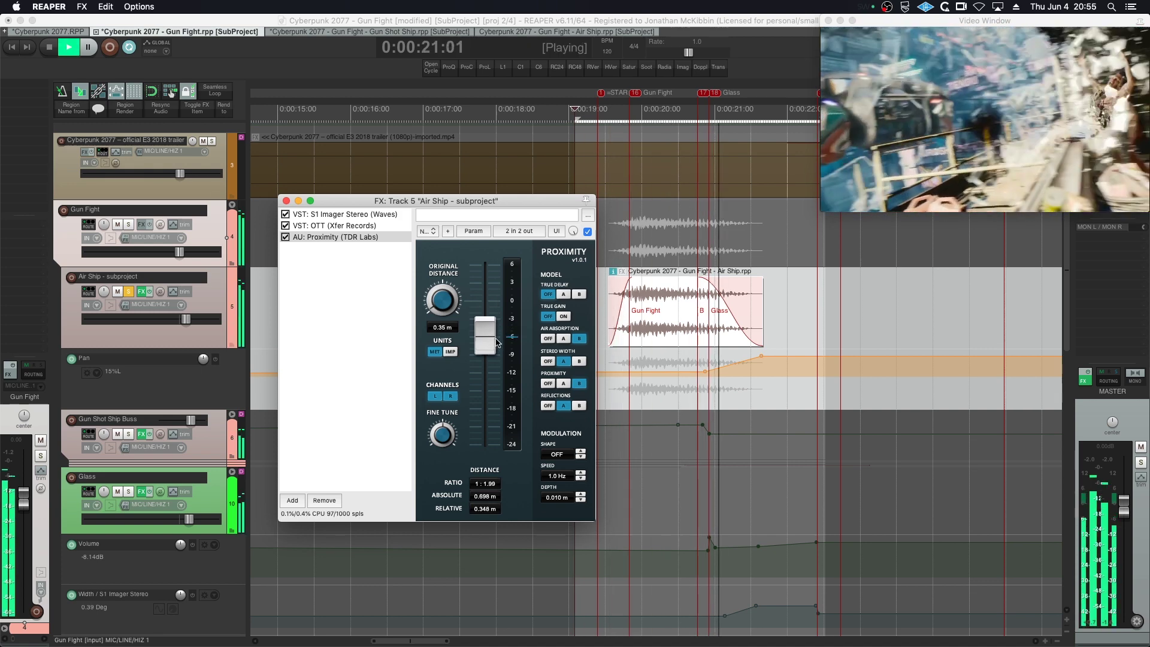
{"action": "key", "text": "space"}
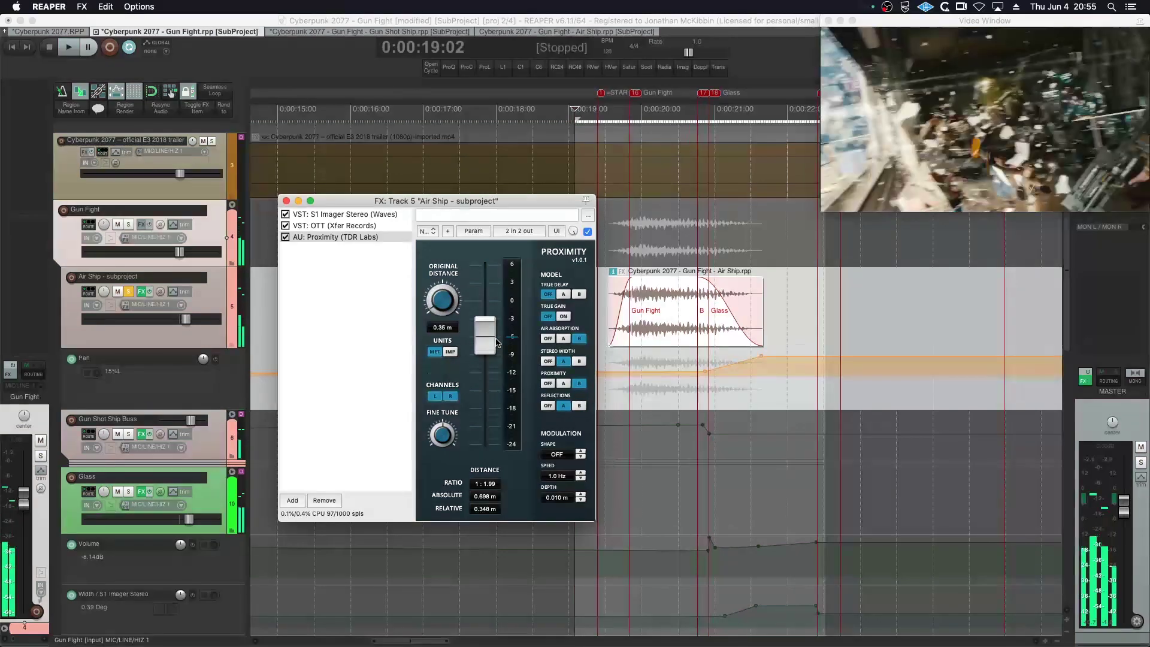
- Audition the airship from 0:00:20:15 and close its FX window
{"action": "left_click", "coordinate": [679, 306]}
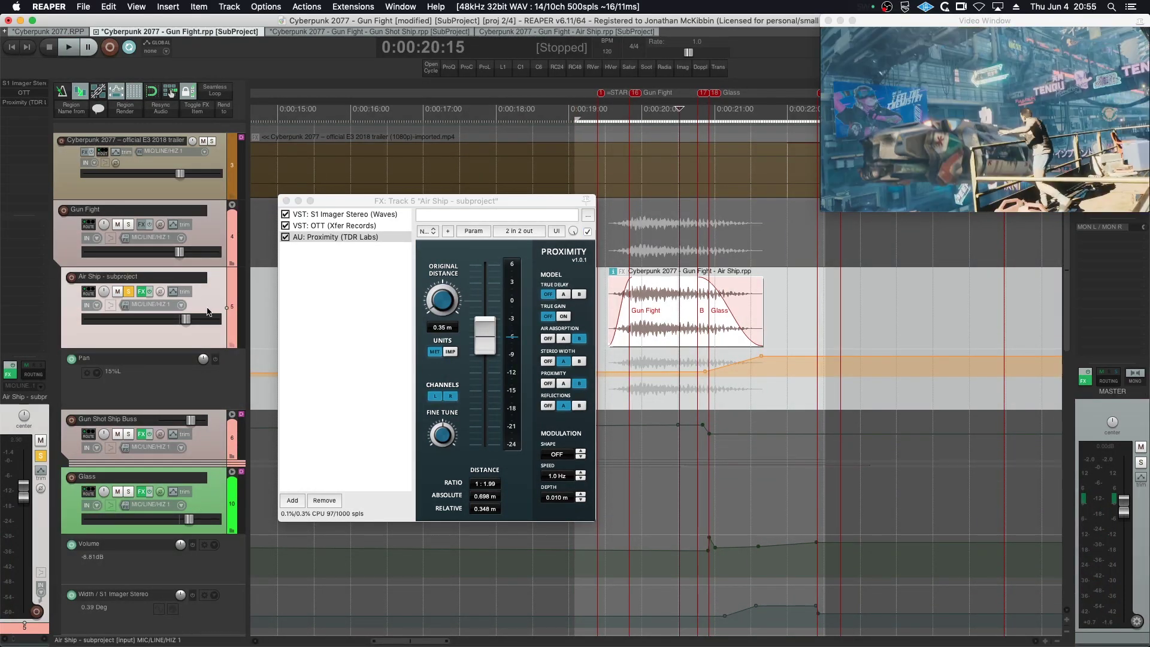
{"action": "key", "text": "space"}
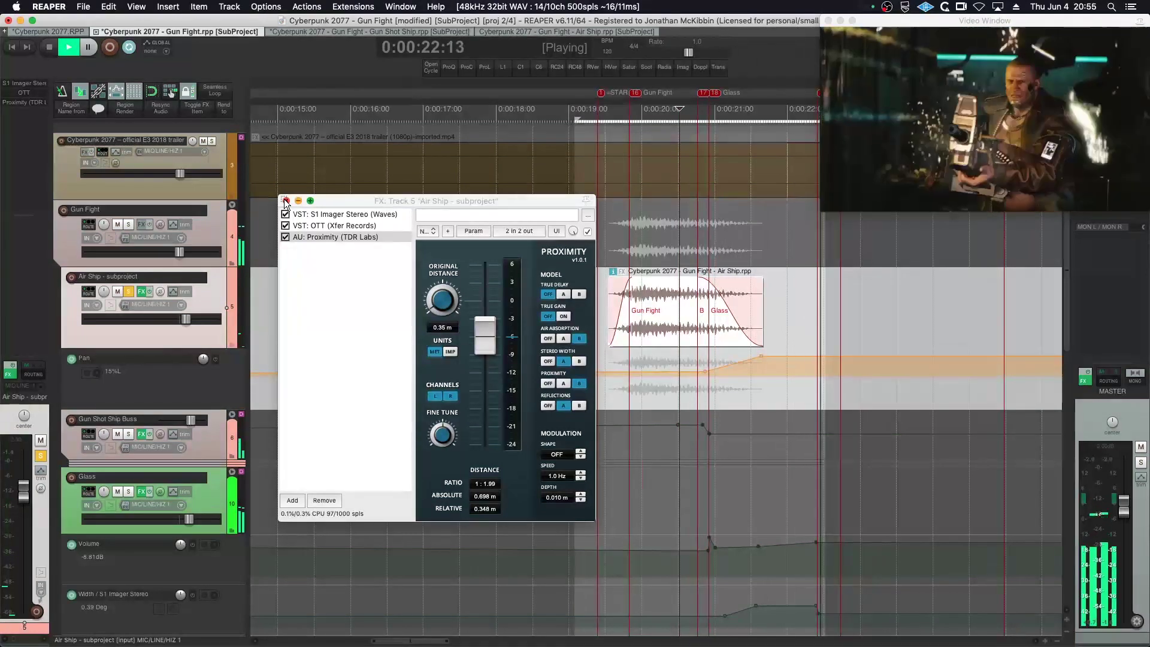
{"action": "key", "text": "space"}
{"action": "left_click", "coordinate": [285, 201]}
- Extend the end of the airship item well past 0:00:22:15 and give it a long fade-out
{"action": "left_click_drag", "start_coordinate": [761, 328], "coordinate": [881, 327]}
{"action": "left_click_drag", "start_coordinate": [821, 278], "coordinate": [756, 281]}
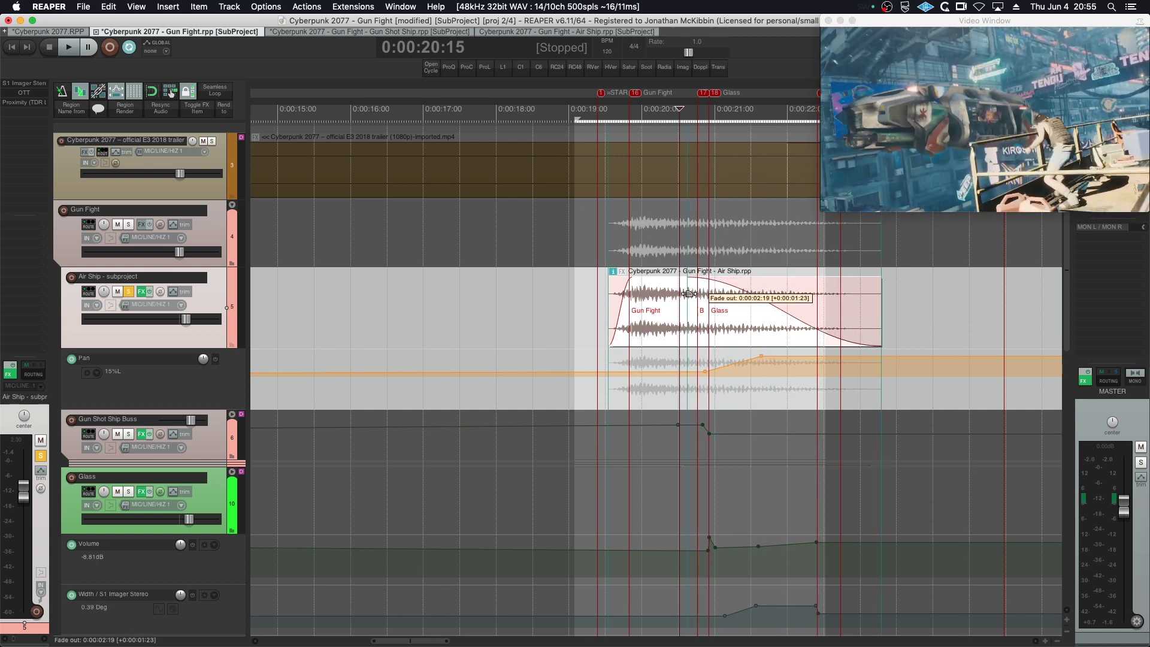
{"action": "left_click", "coordinate": [686, 246]}
{"action": "left_click_drag", "start_coordinate": [683, 108], "coordinate": [824, 109]}
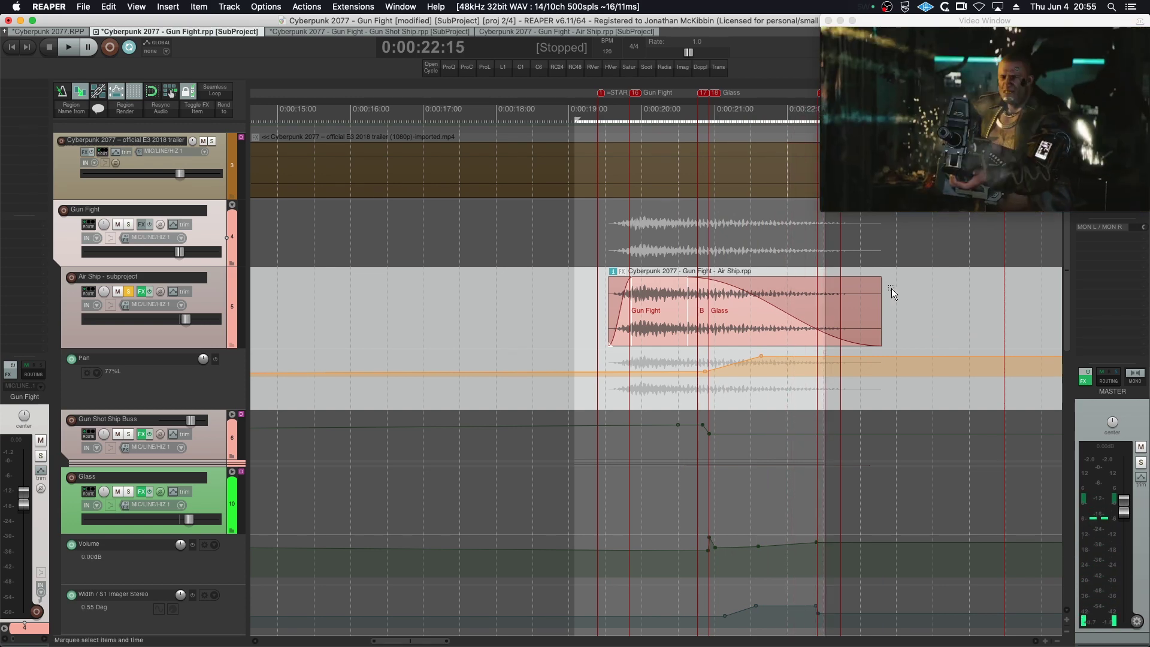
{"action": "left_click_drag", "start_coordinate": [879, 314], "coordinate": [966, 314]}
{"action": "left_click", "coordinate": [700, 293]}
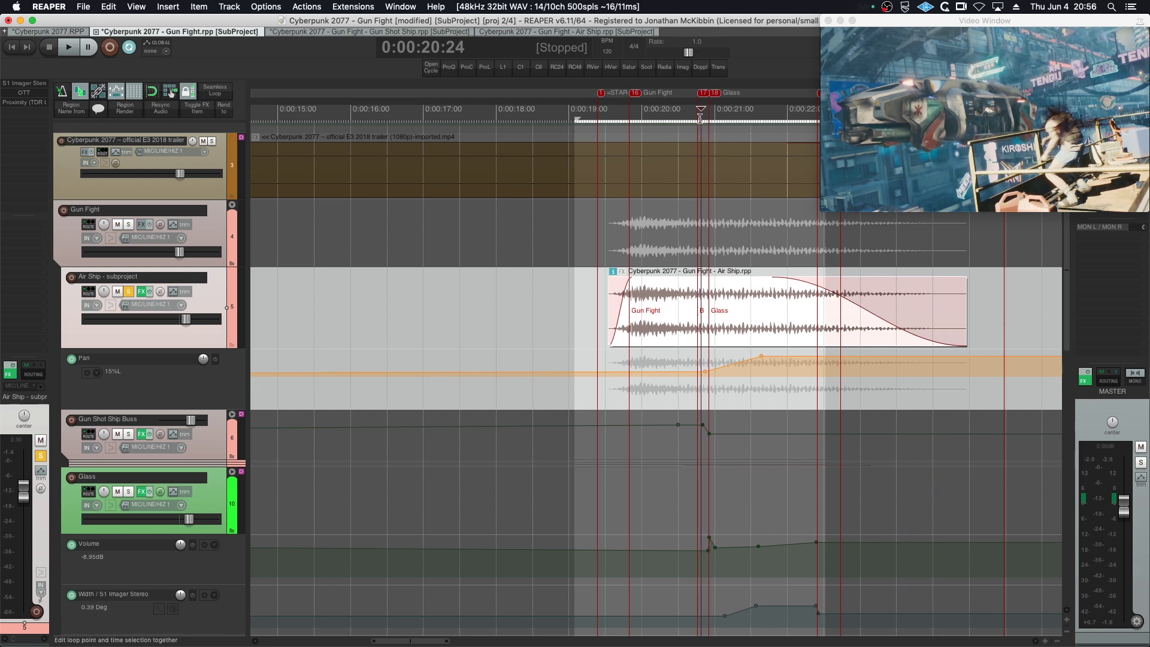
- Split the airship item at 0:00:21:13 and lower the later part's volume to -1.28 dB
{"action": "left_click_drag", "start_coordinate": [702, 108], "coordinate": [748, 109]}
{"action": "key", "text": "s"}
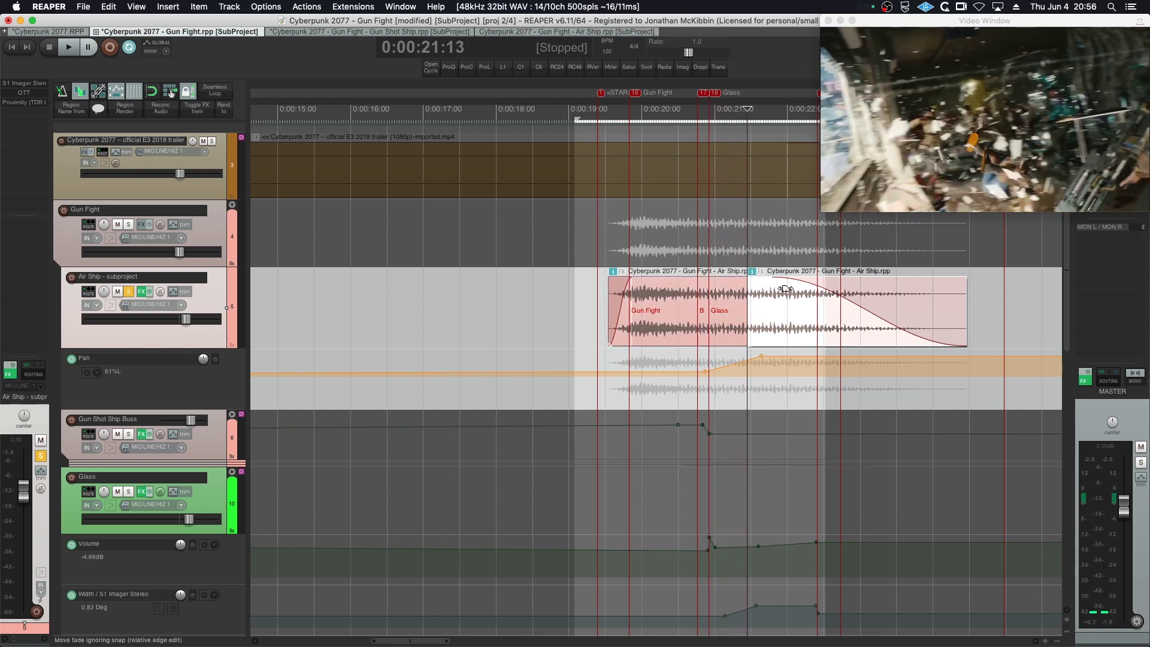
{"action": "left_click_drag", "start_coordinate": [757, 276], "coordinate": [757, 286]}
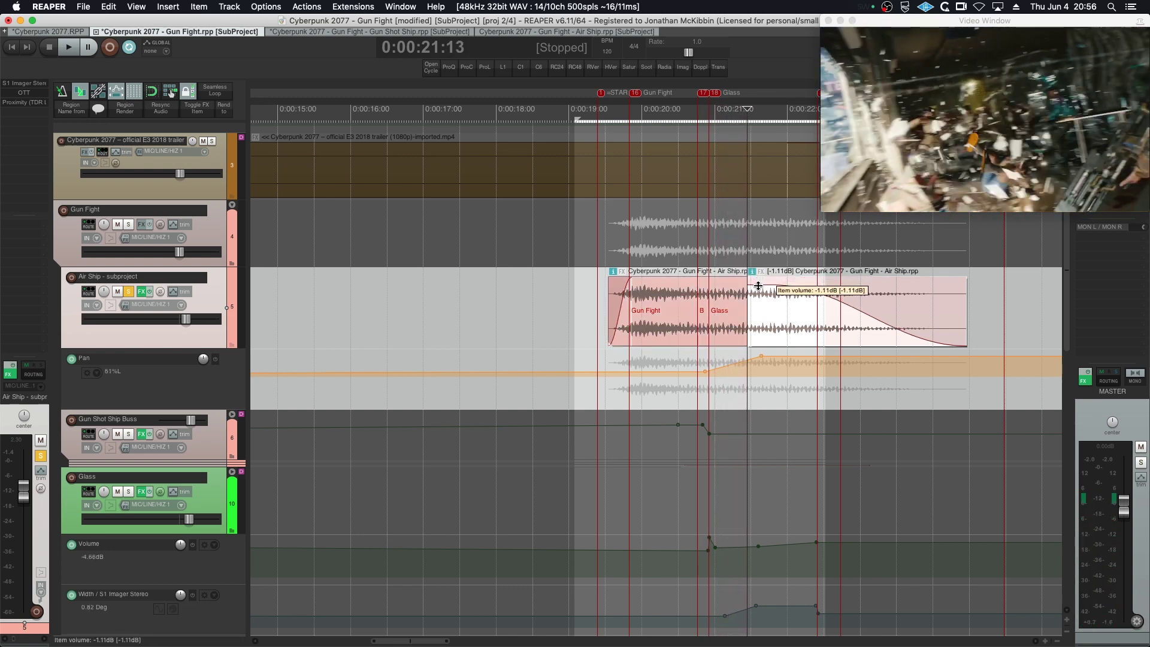
- Overlap the two airship parts with a crossfade around the split and audition the transition from 0:00:20:27
{"action": "left_click_drag", "start_coordinate": [746, 339], "coordinate": [745, 339]}
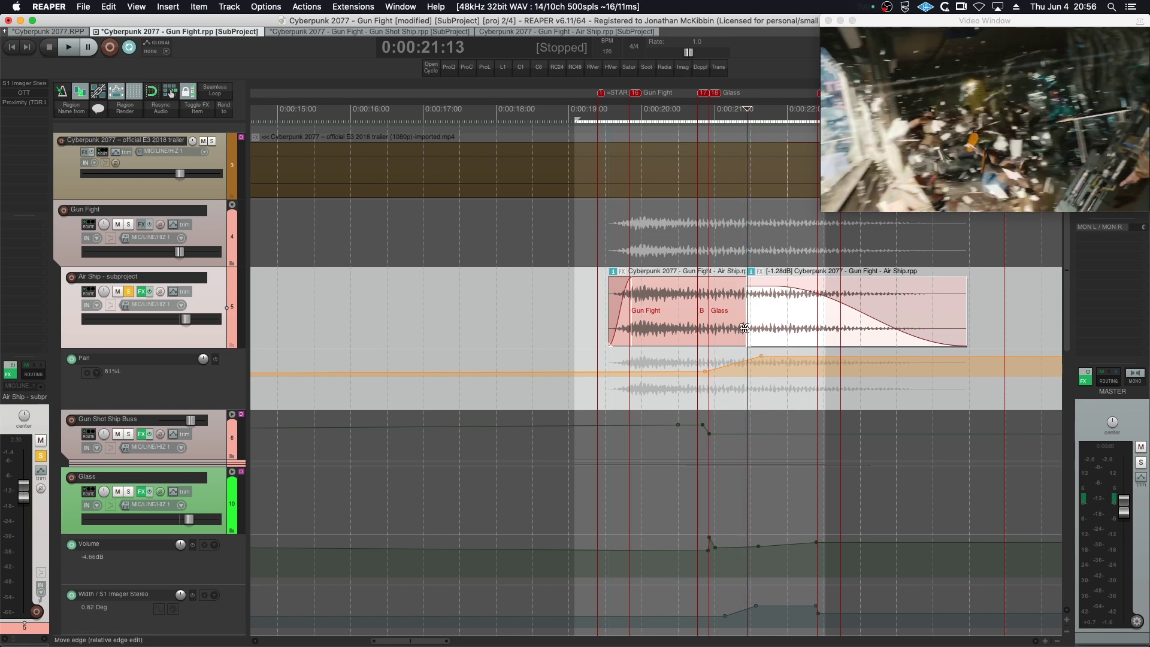
{"action": "left_click_drag", "start_coordinate": [743, 296], "coordinate": [742, 299]}
{"action": "left_click", "coordinate": [710, 302]}
{"action": "key", "text": "space"}
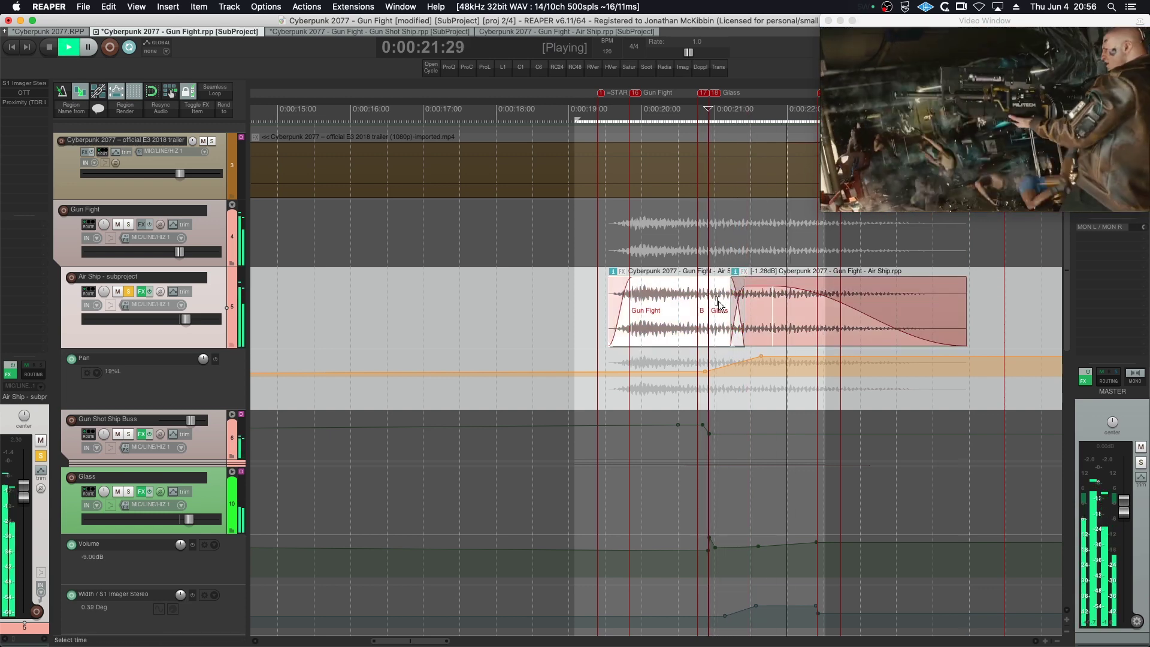
{"action": "key", "text": "space"}
- Lower the later airship part's volume to -2.18 dB and audition from near the start of the airship item
{"action": "left_click_drag", "start_coordinate": [757, 288], "coordinate": [757, 293]}
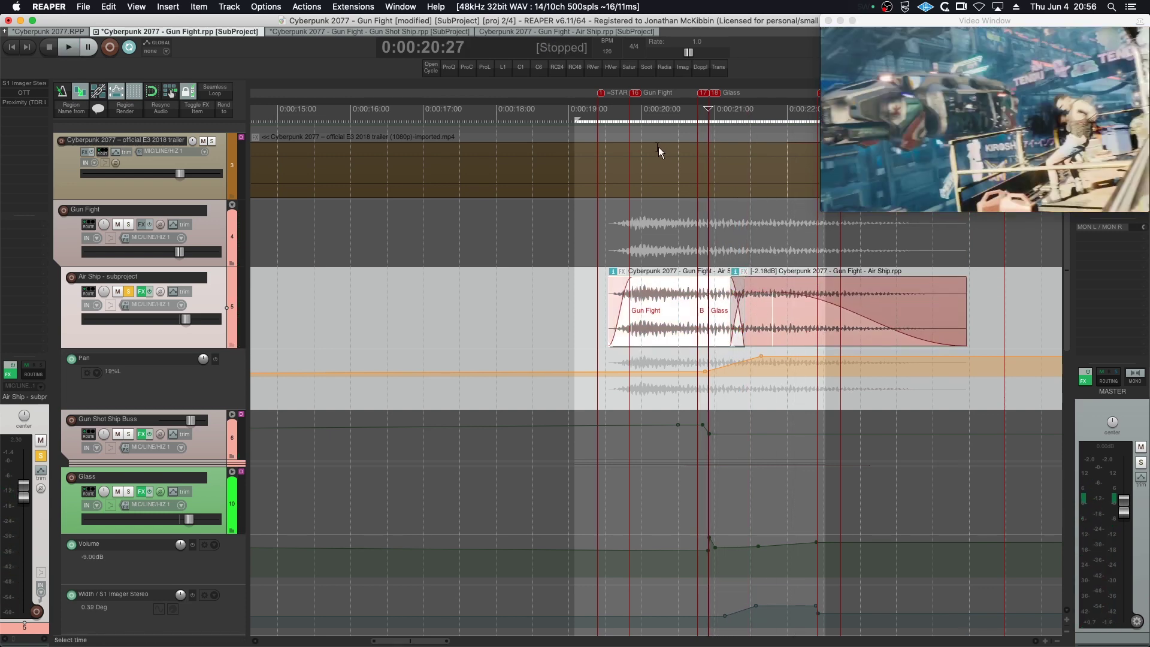
{"action": "left_click", "coordinate": [624, 115]}
{"action": "key", "text": "space"}
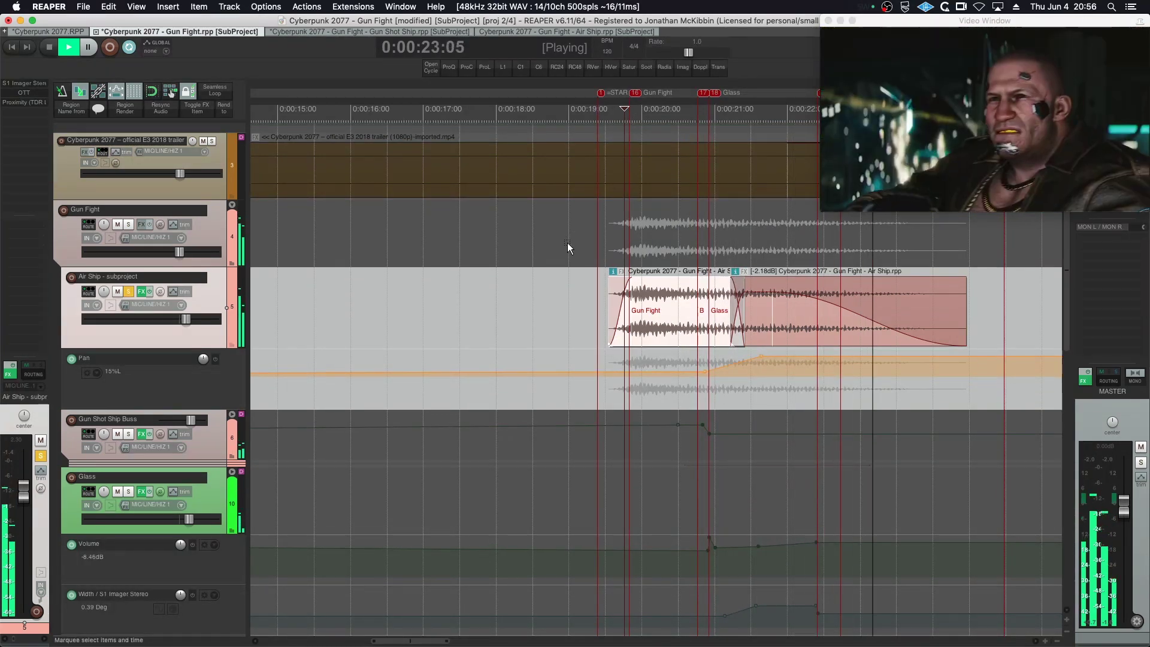
{"action": "key", "text": "space"}
- Shorten the later airship part's fade-out, set its volume to -3.52 dB and audition from 0:00:20:21
{"action": "left_click_drag", "start_coordinate": [962, 303], "coordinate": [914, 299]}
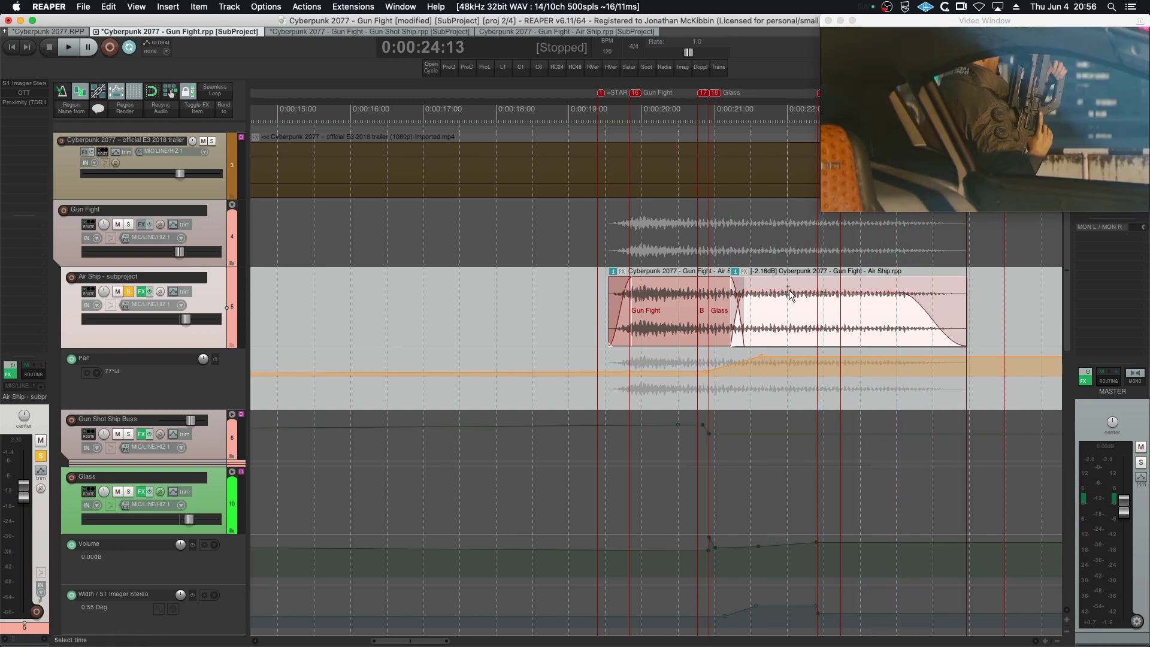
{"action": "left_click_drag", "start_coordinate": [787, 293], "coordinate": [788, 299]}
{"action": "left_click", "coordinate": [693, 113]}
{"action": "key", "text": "space"}
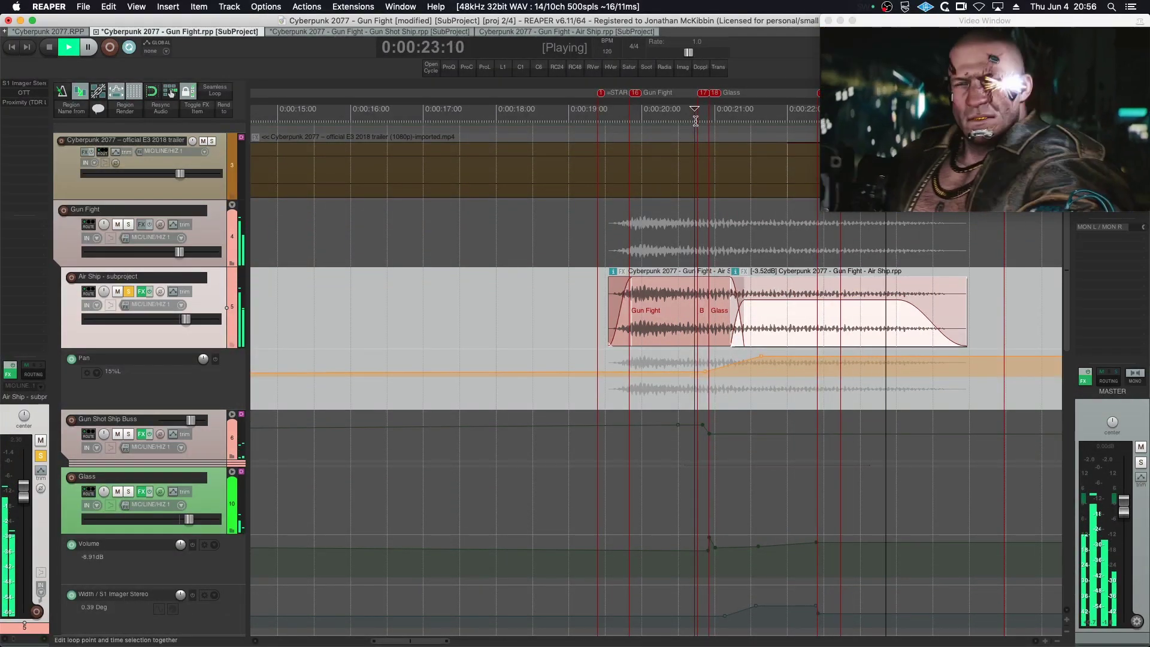
{"action": "key", "text": "space"}
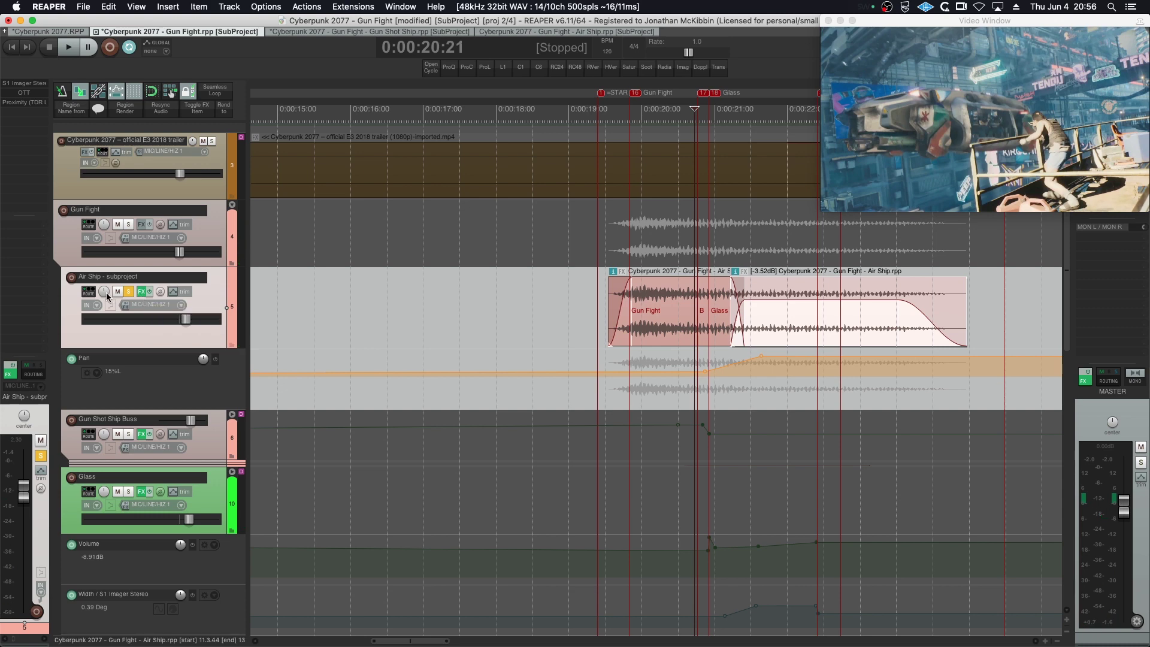
- Enable a visible automation envelope for Proximity's DistGain parameter on the Air Ship track
{"action": "left_click", "coordinate": [173, 293]}
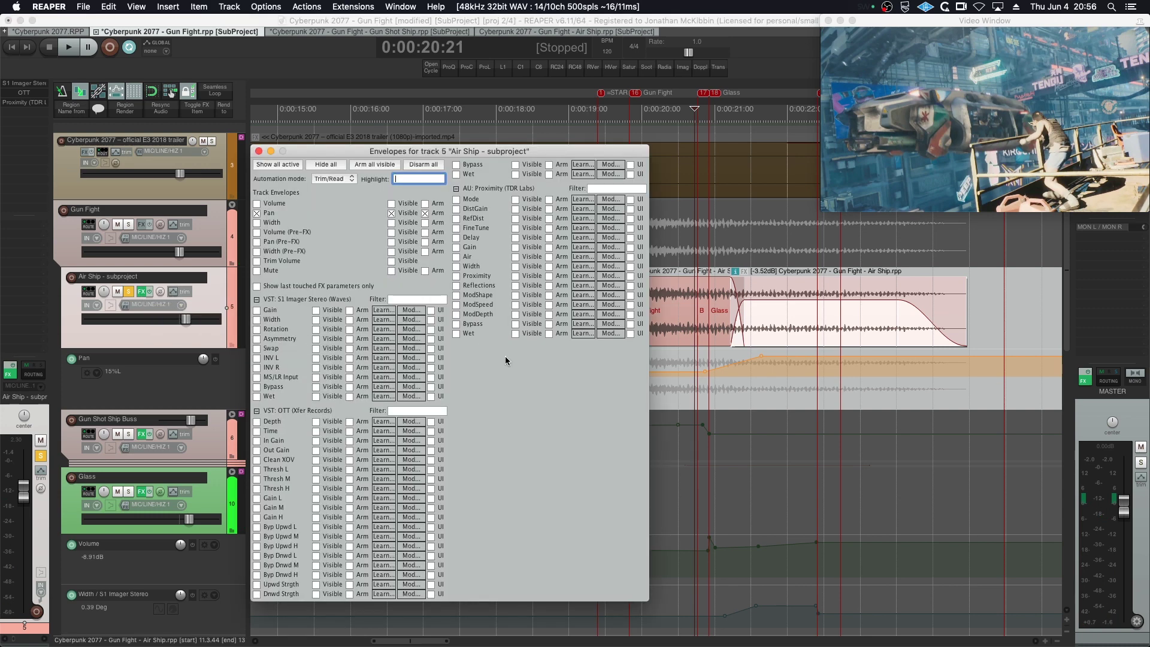
{"action": "left_click", "coordinate": [455, 208]}
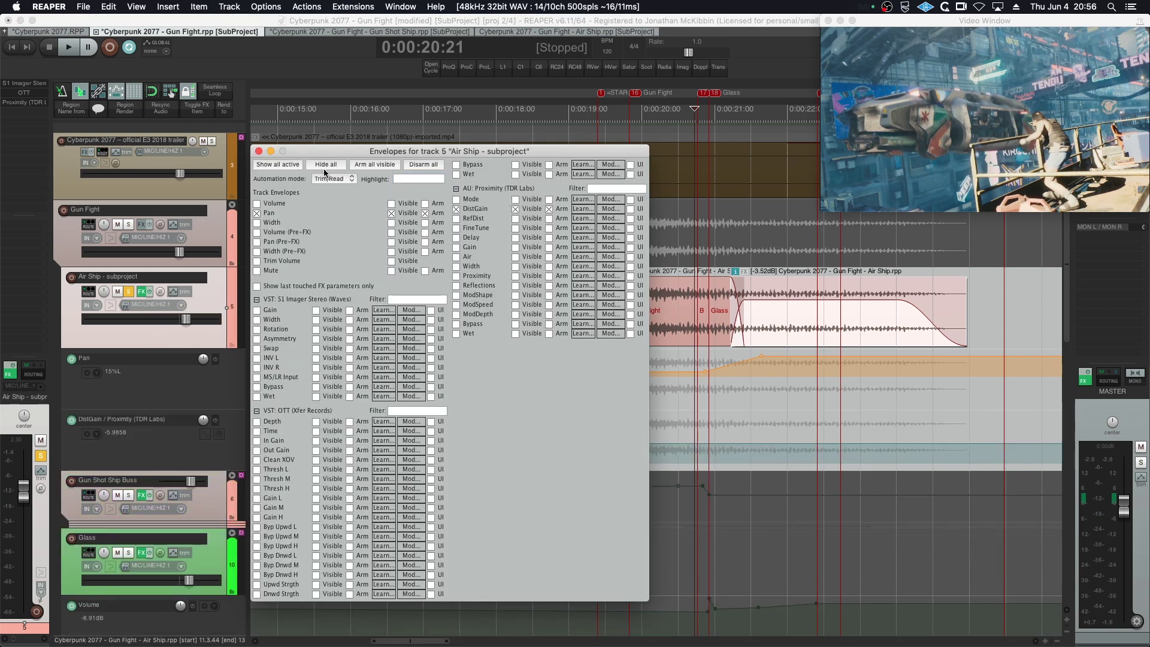
{"action": "left_click", "coordinate": [258, 151]}
- Place the edit cursor at 0:00:22:11 and show the Air Ship envelopes in the media lane of an enlarged track
{"action": "scroll", "coordinate": [654, 108], "scroll_direction": "up", "scroll_amount": 2}
{"action": "left_click", "coordinate": [654, 107]}
{"action": "scroll", "coordinate": [653, 108], "scroll_direction": "up", "scroll_amount": 3}
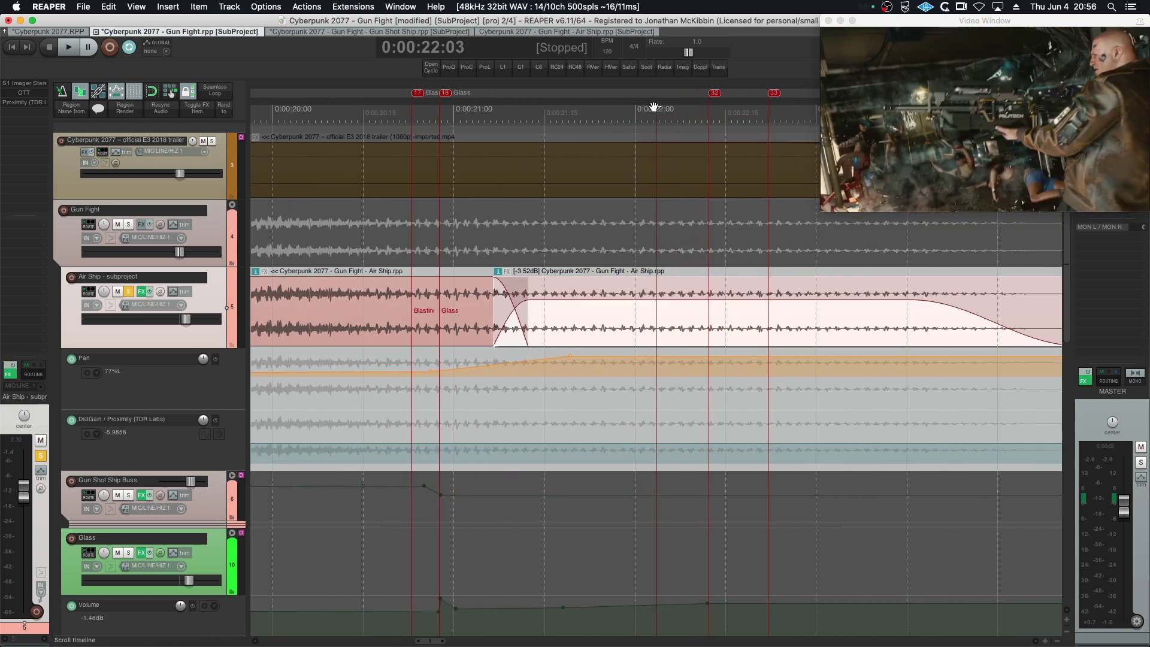
{"action": "left_click_drag", "start_coordinate": [655, 108], "coordinate": [707, 109]}
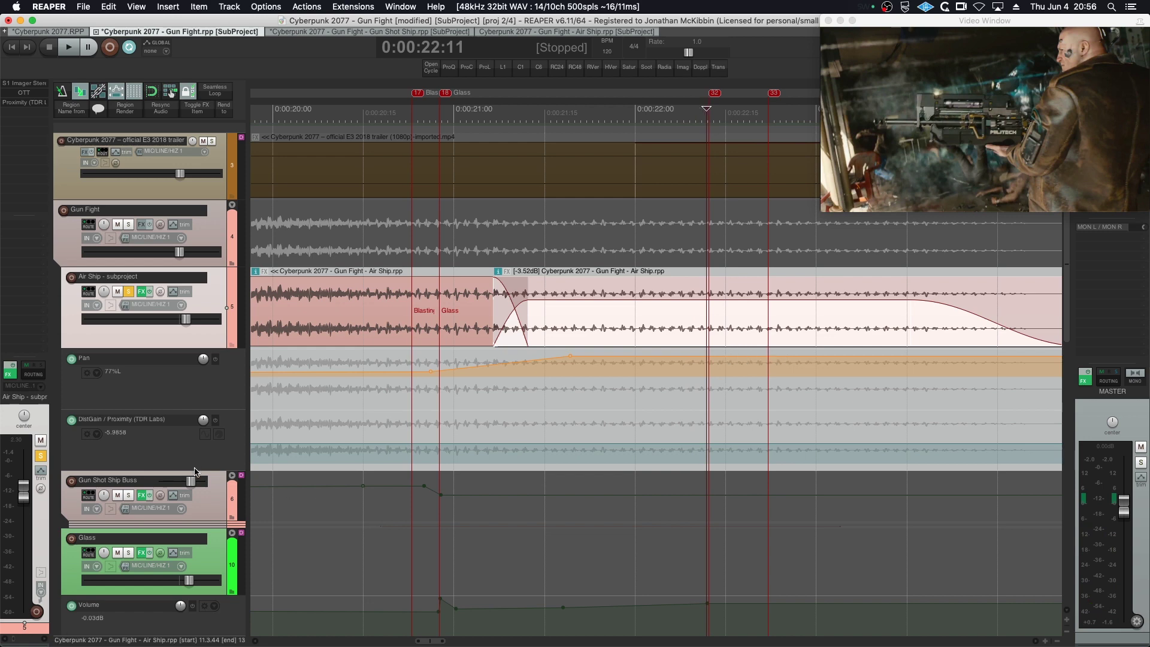
{"action": "right_click", "coordinate": [176, 460]}
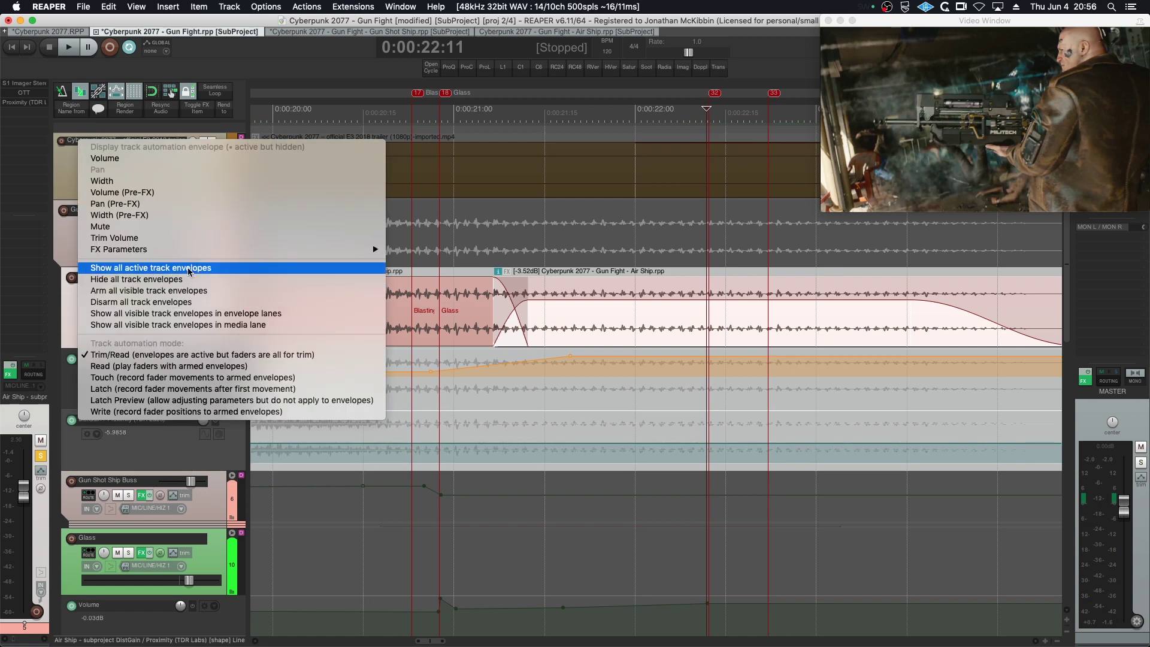
{"action": "left_click", "coordinate": [193, 326]}
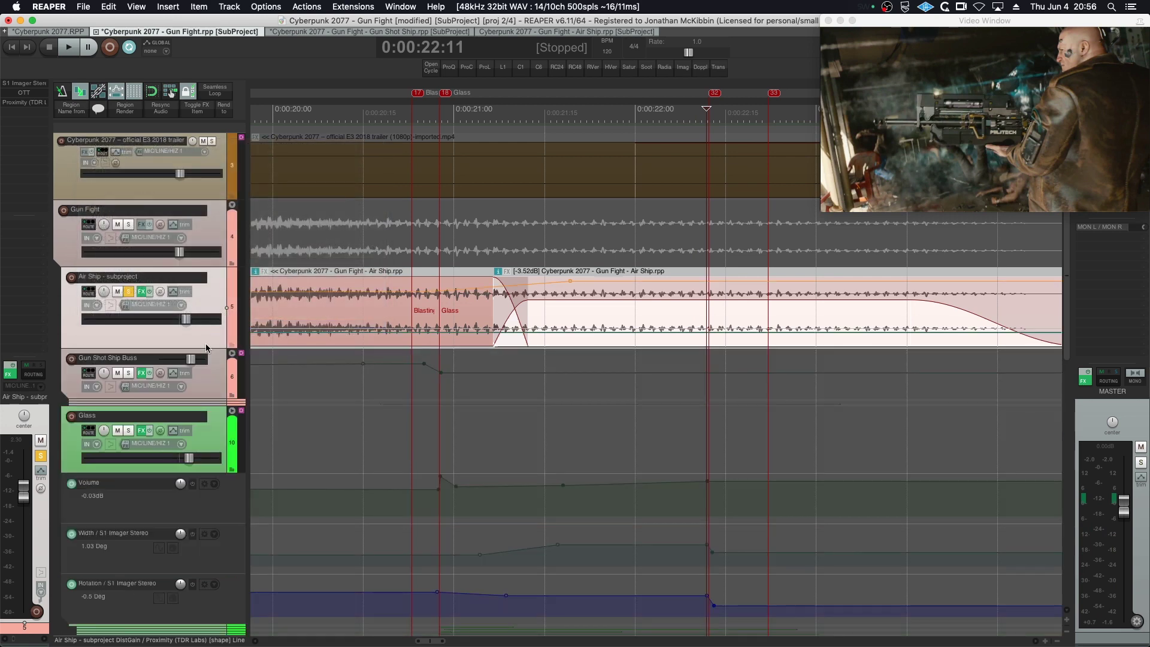
{"action": "left_click_drag", "start_coordinate": [194, 347], "coordinate": [193, 599]}
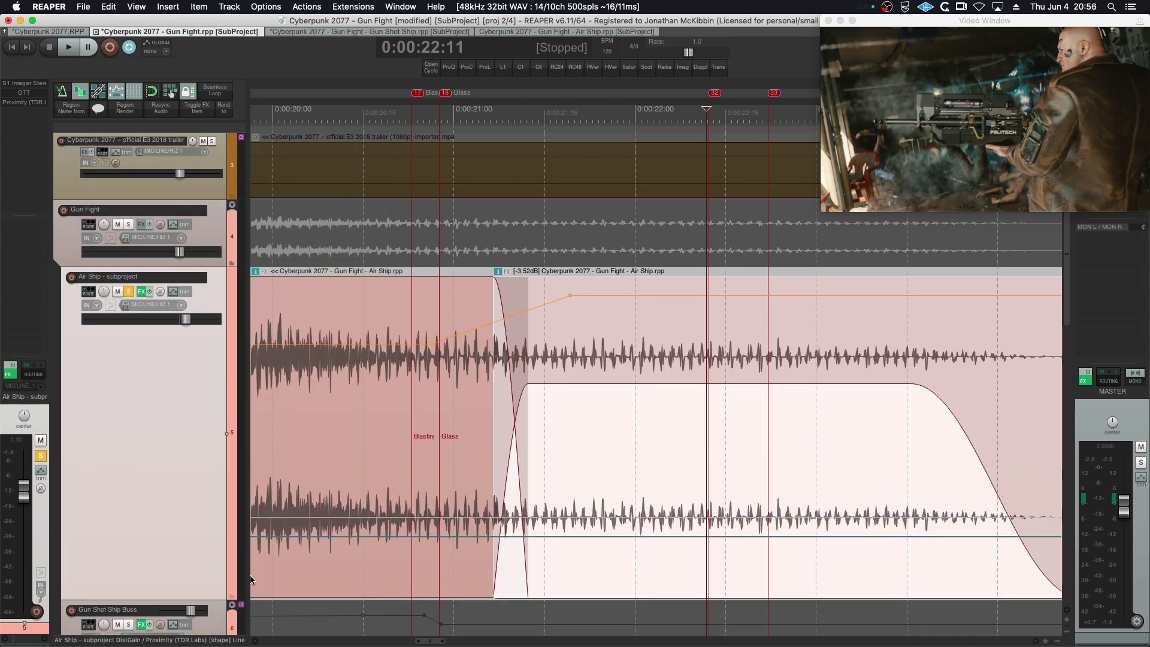
- Add DistGain envelope points at about 0:00:22:11 that step the value down at the cut, and audition the change
{"action": "left_click", "coordinate": [711, 536]}
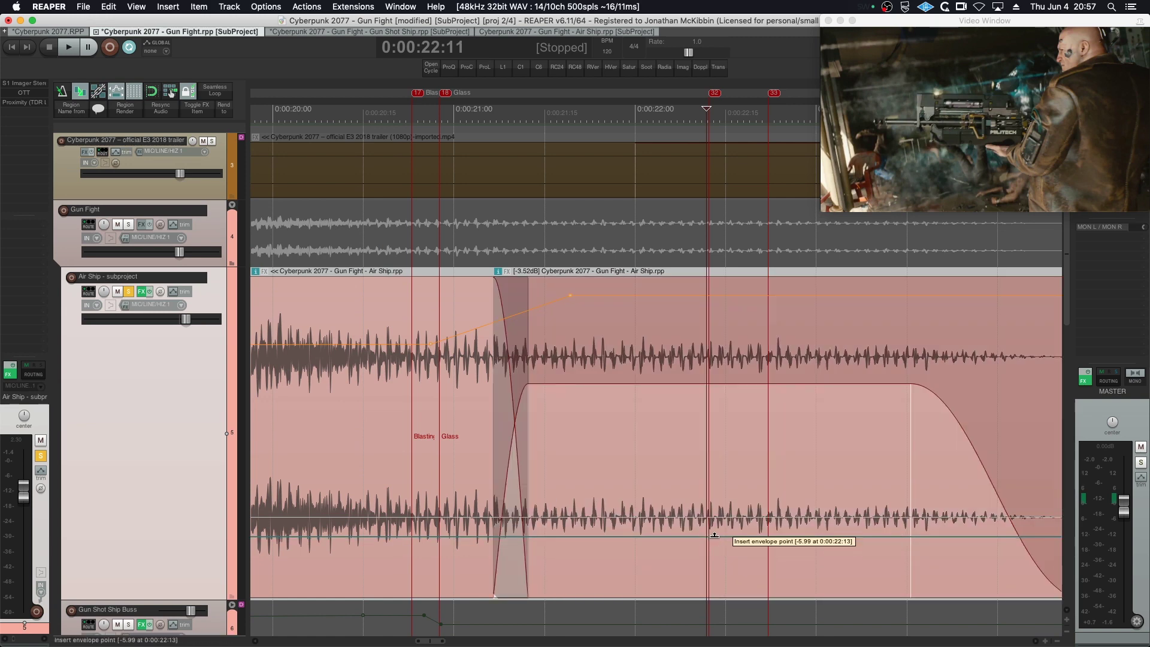
{"action": "left_click_drag", "start_coordinate": [714, 537], "coordinate": [708, 568]}
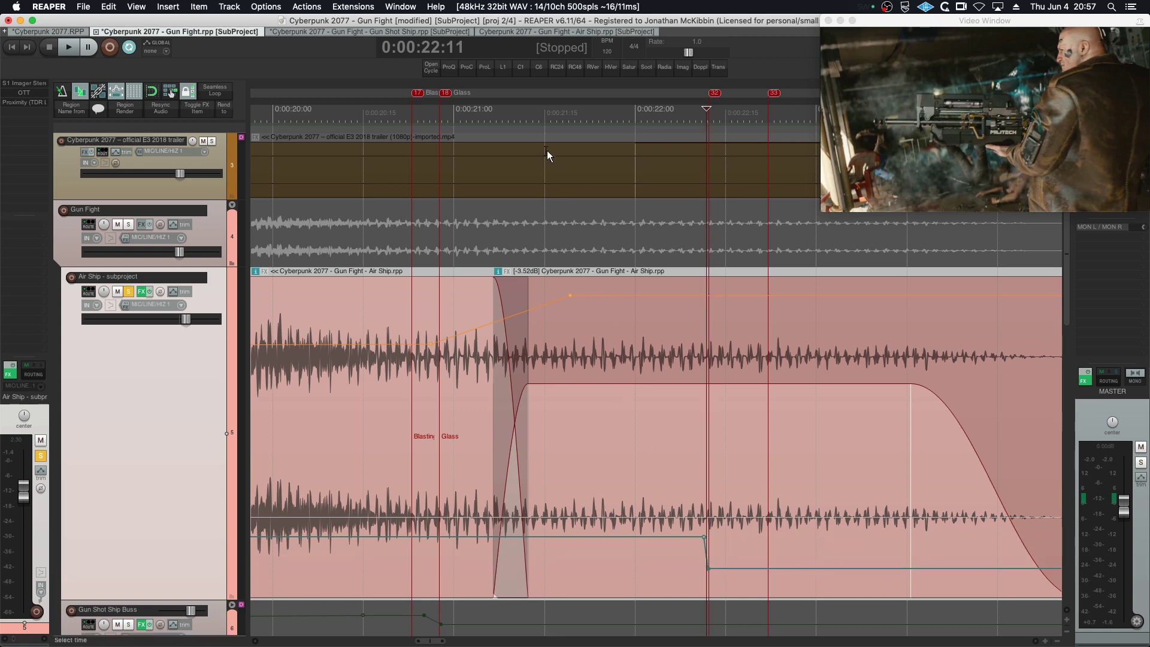
{"action": "left_click", "coordinate": [524, 112]}
{"action": "key", "text": "space"}
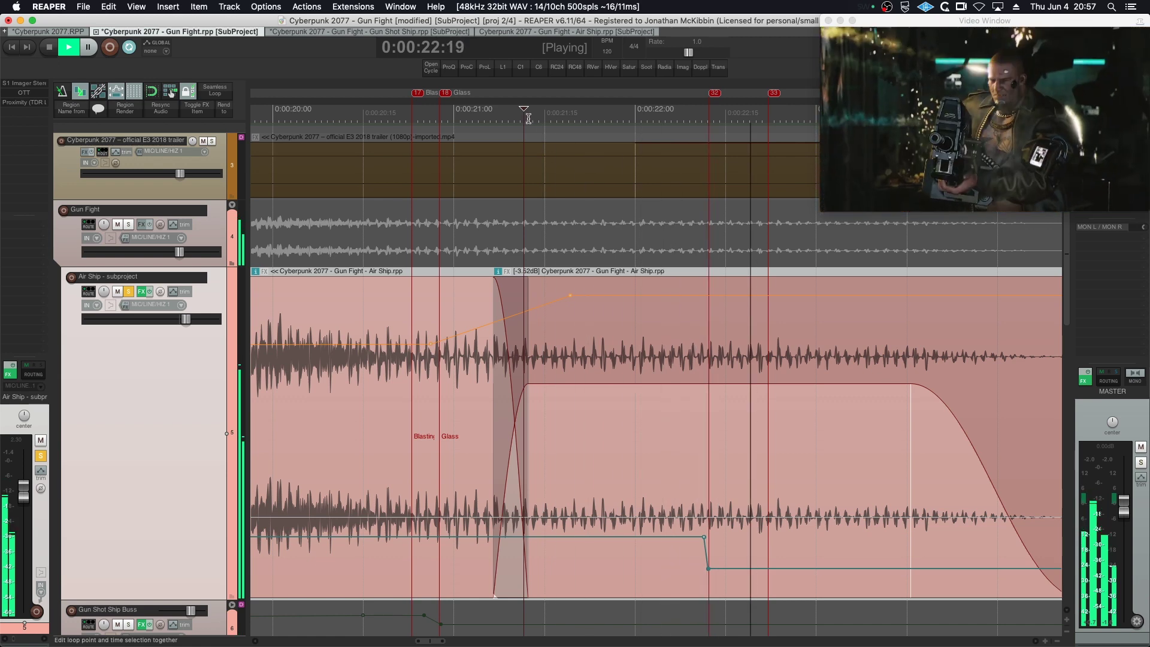
{"action": "key", "text": "space"}
- Drop the DistGain envelope after 0:00:22:11 to its lowest value and audition from 0:00:21:17 and 0:00:20:20
{"action": "scroll", "coordinate": [707, 508], "scroll_direction": "down", "scroll_amount": 2}
{"action": "left_click_drag", "start_coordinate": [709, 504], "coordinate": [709, 536]}
{"action": "left_click", "coordinate": [561, 109]}
{"action": "key", "text": "space"}
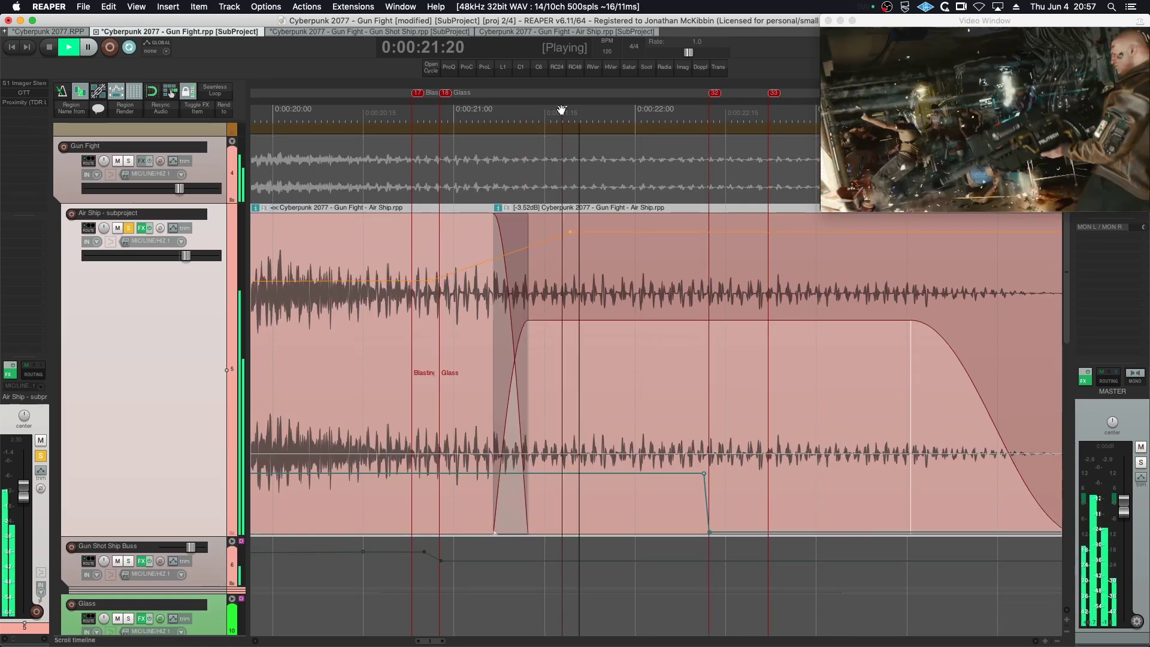
{"action": "key", "text": "space"}
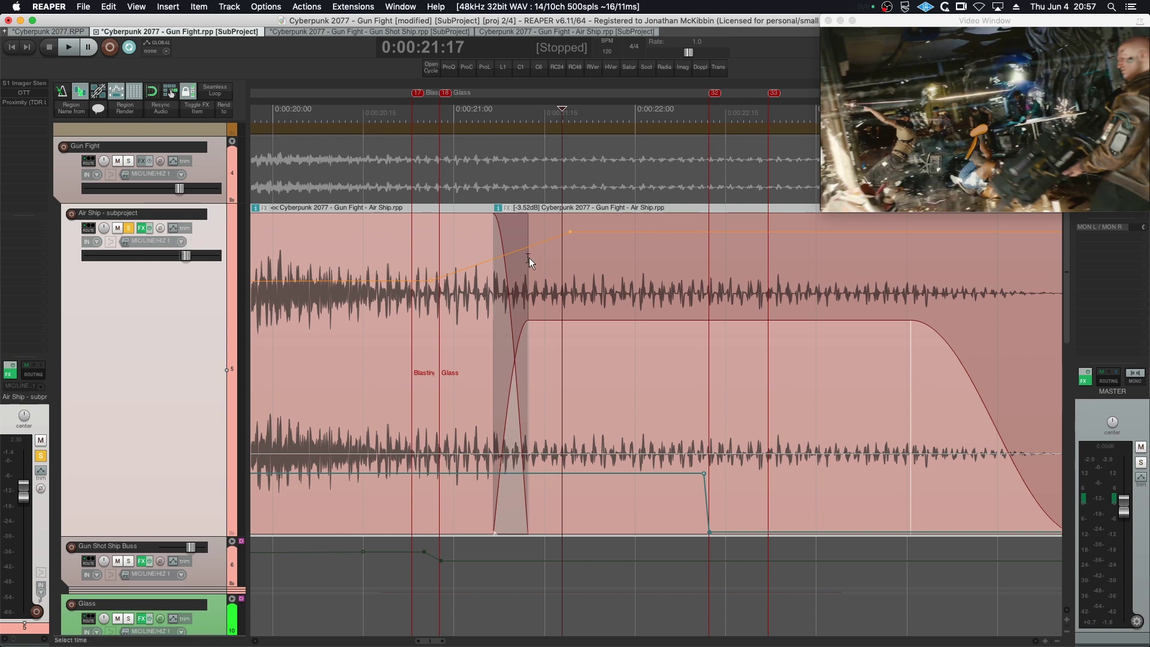
{"action": "left_click", "coordinate": [395, 269]}
{"action": "key", "text": "space"}
{"action": "key", "text": "space"}
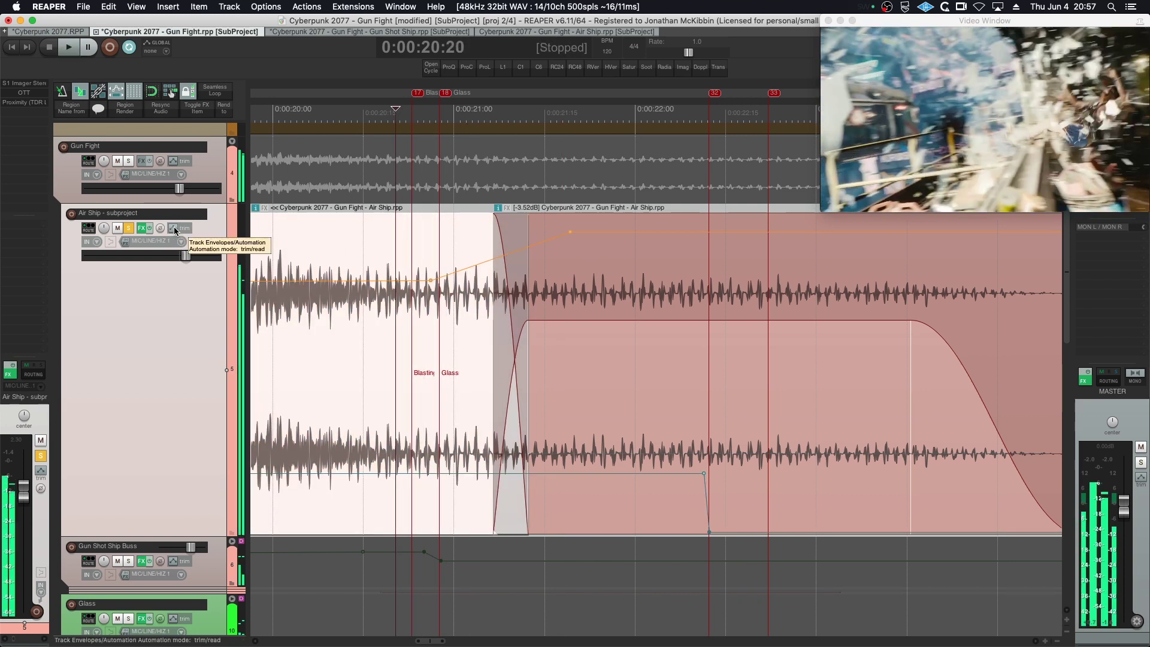
- Add a Volume envelope to the Air Ship track with a downward step at about 0:00:22:11 and audition it from 0:00:20:20
{"action": "left_click", "coordinate": [174, 227]}
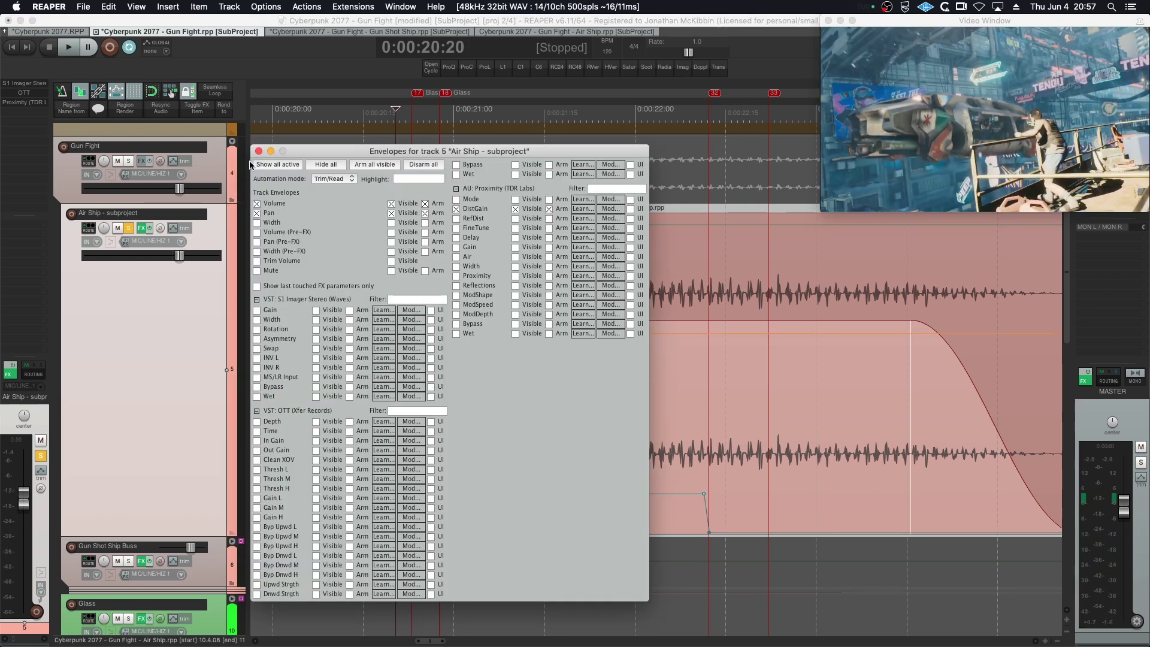
{"action": "left_click", "coordinate": [259, 152]}
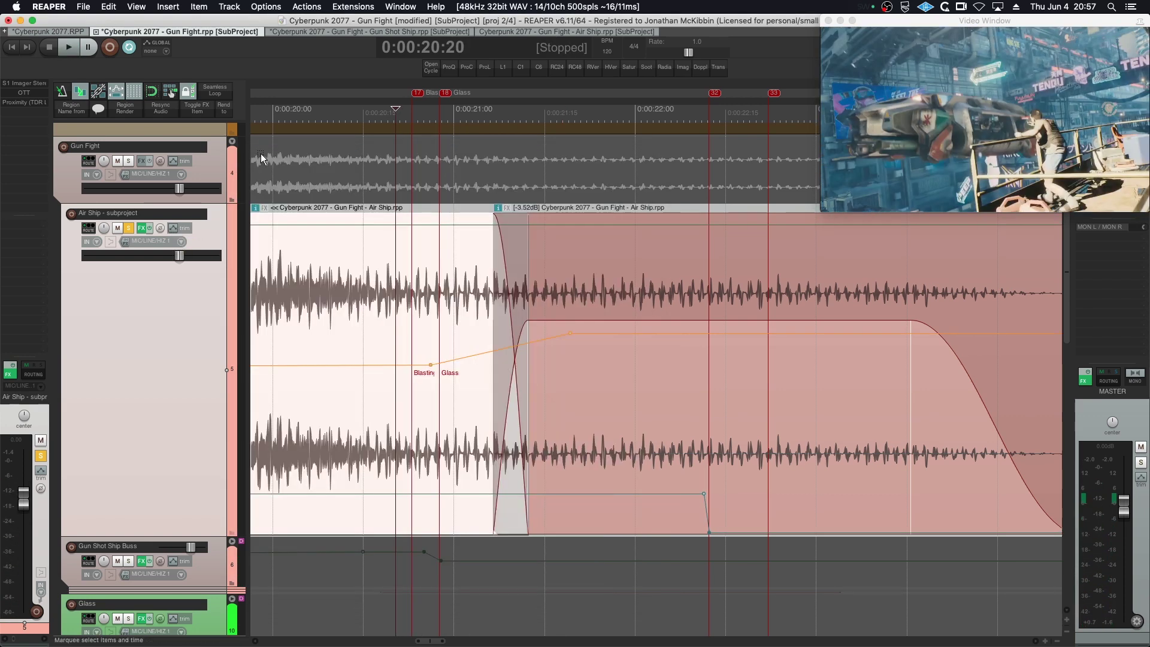
{"action": "left_click", "coordinate": [707, 224]}
{"action": "left_click_drag", "start_coordinate": [714, 225], "coordinate": [709, 271]}
{"action": "key", "text": "space"}
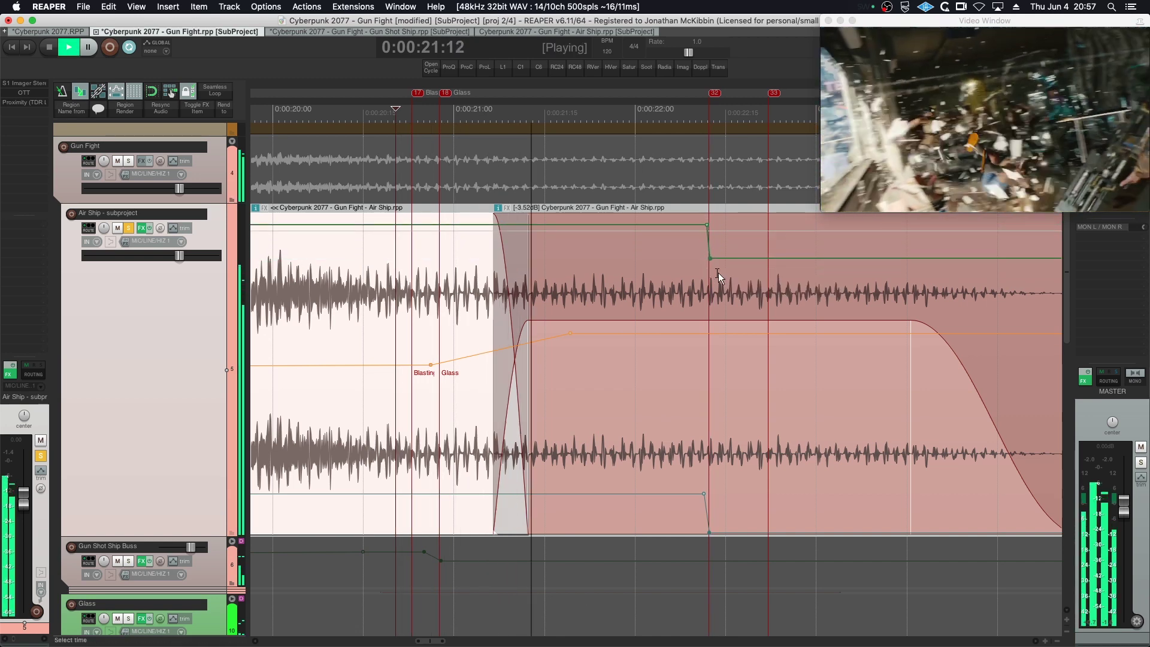
- Make the Air Ship Volume drop at the cut smaller, step the Pan envelope to centre there, and audition from 0:00:20:17
{"action": "left_click_drag", "start_coordinate": [710, 258], "coordinate": [708, 239]}
{"action": "key", "text": "space"}
{"action": "left_click_drag", "start_coordinate": [707, 333], "coordinate": [709, 378]}
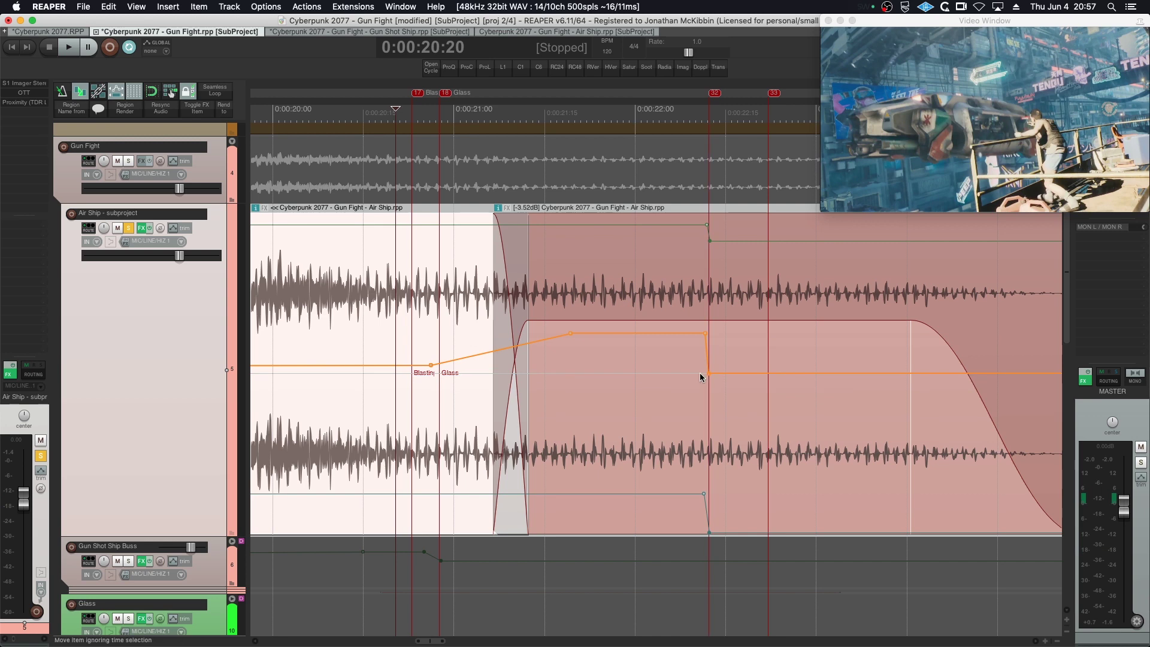
{"action": "left_click", "coordinate": [381, 114]}
{"action": "key", "text": "space"}
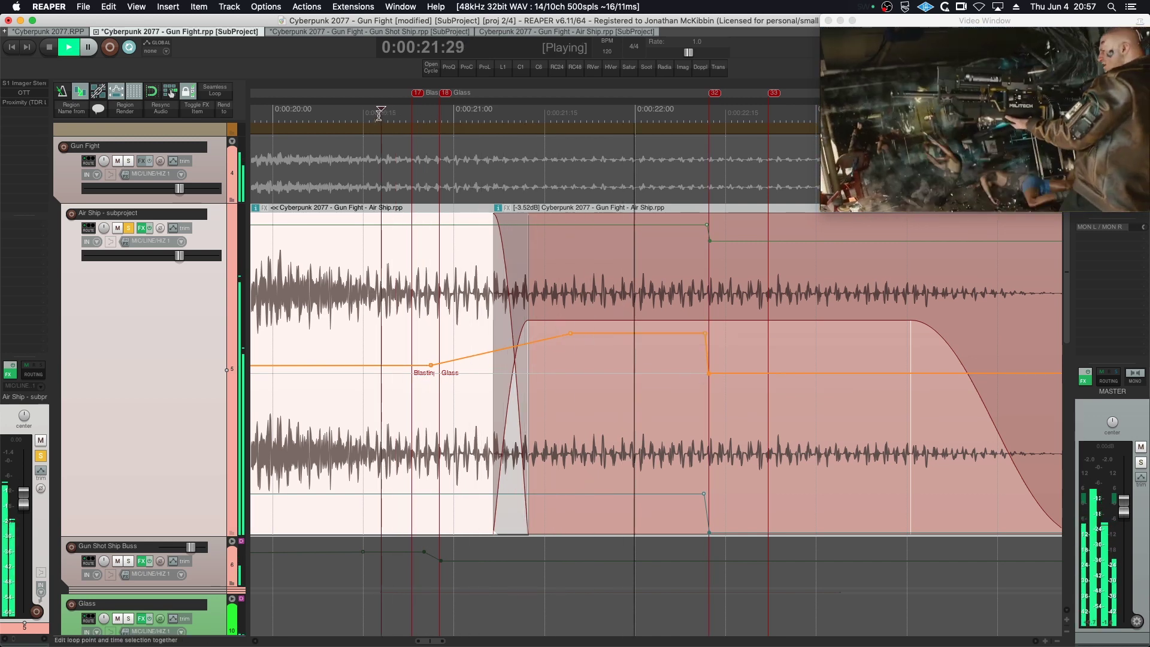
{"action": "key", "text": "space"}
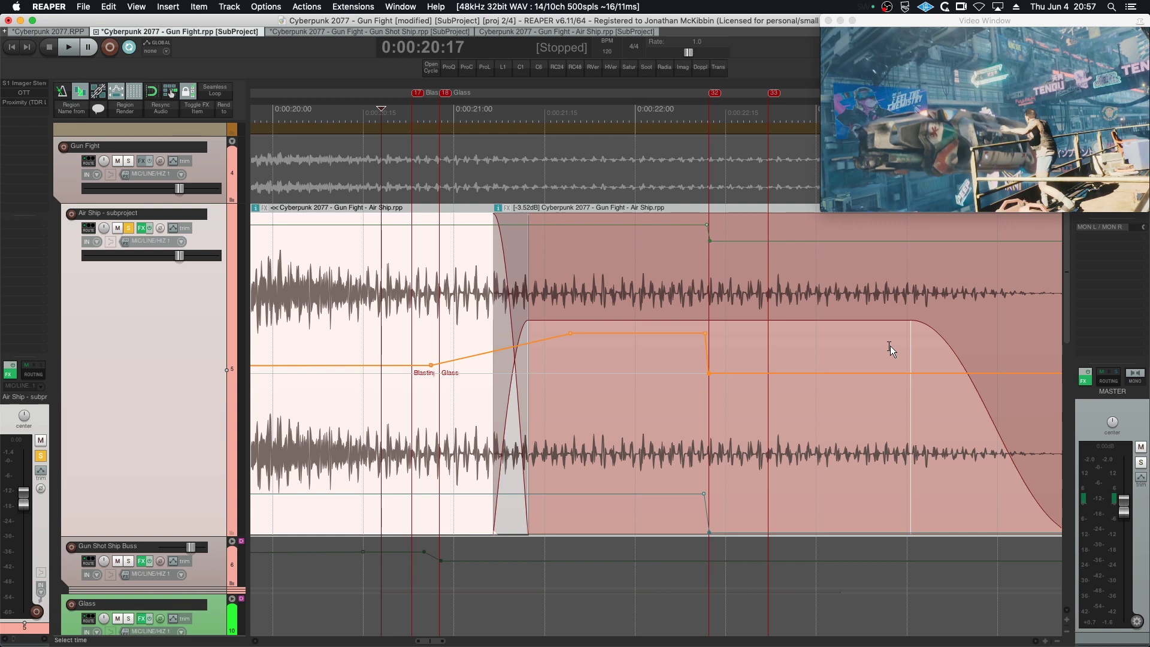
- Split the Air Ship item at 0:00:22:12 and add VST: ReaEQ (Cockos) to the item after the split
{"action": "left_click", "coordinate": [709, 454]}
{"action": "scroll", "coordinate": [708, 453], "scroll_direction": "up", "scroll_amount": 5}
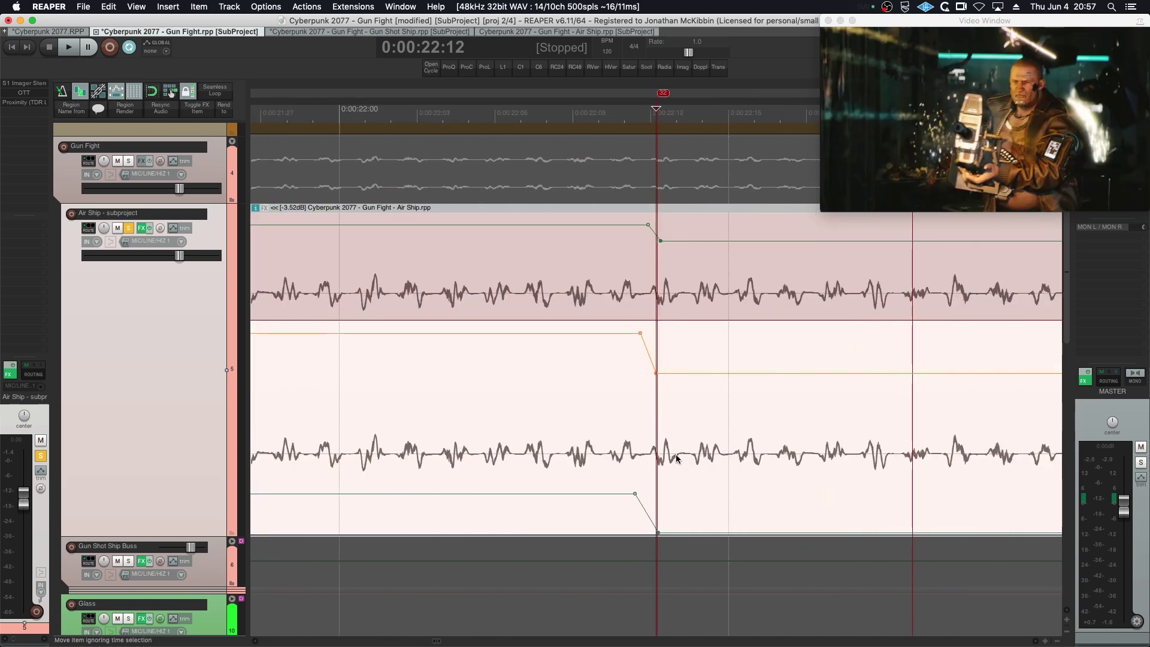
{"action": "key", "text": "s"}
{"action": "left_click", "coordinate": [758, 269]}
{"action": "left_click", "coordinate": [670, 208]}
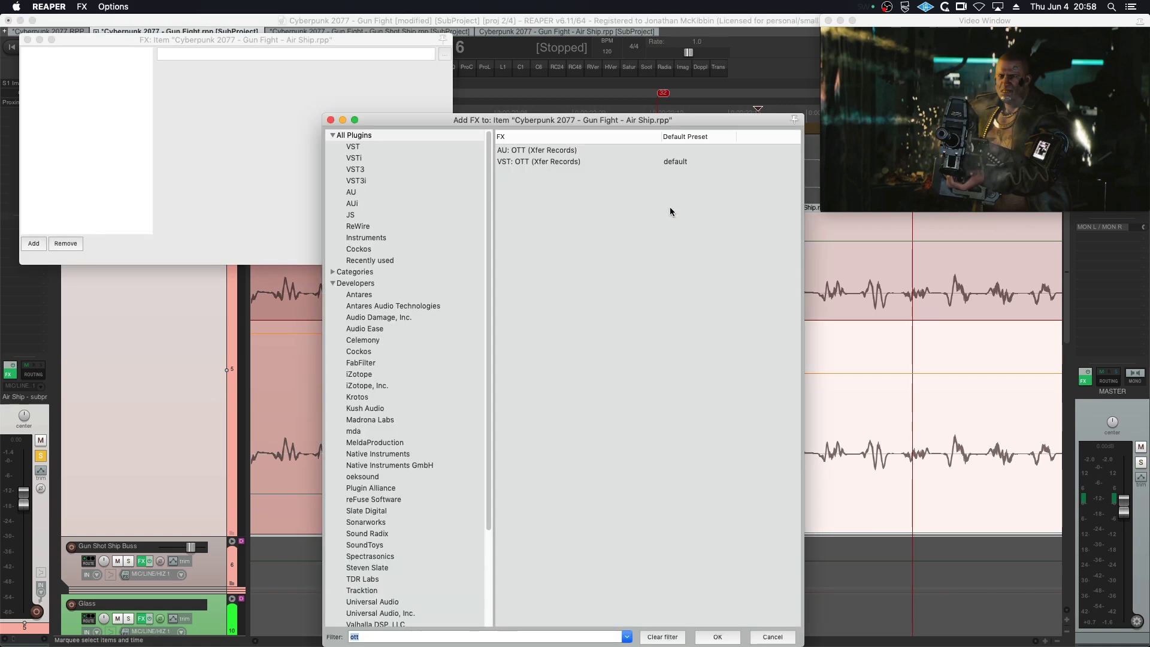
{"action": "type", "text": "reaeq"}
{"action": "left_click", "coordinate": [528, 153]}
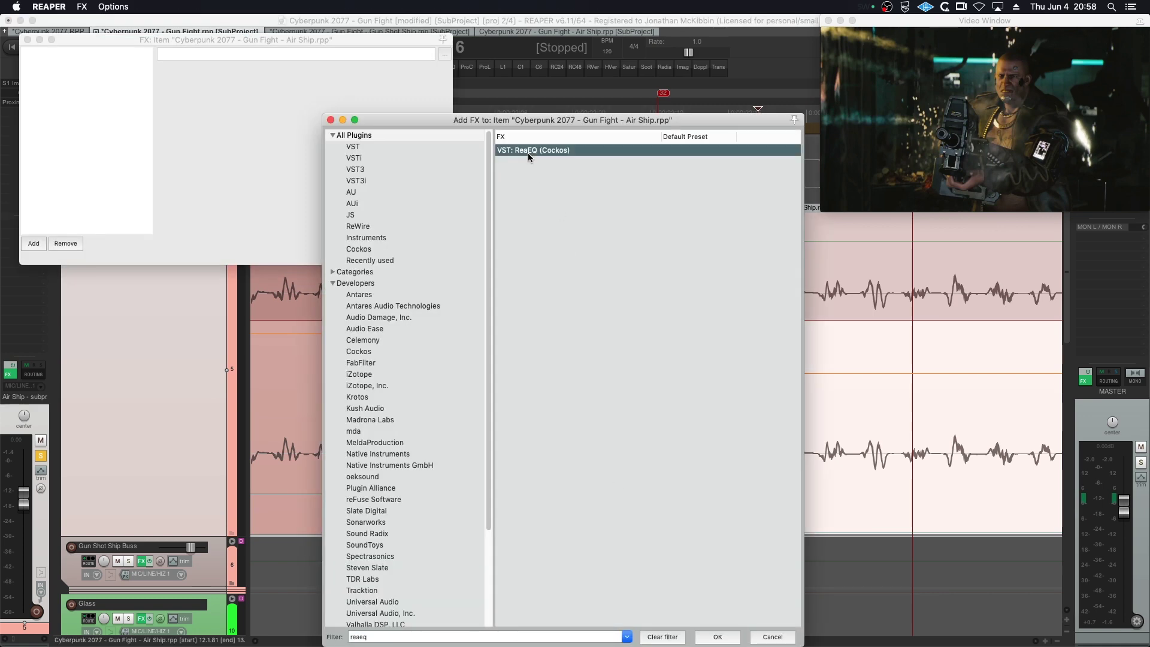
{"action": "left_click", "coordinate": [726, 630]}
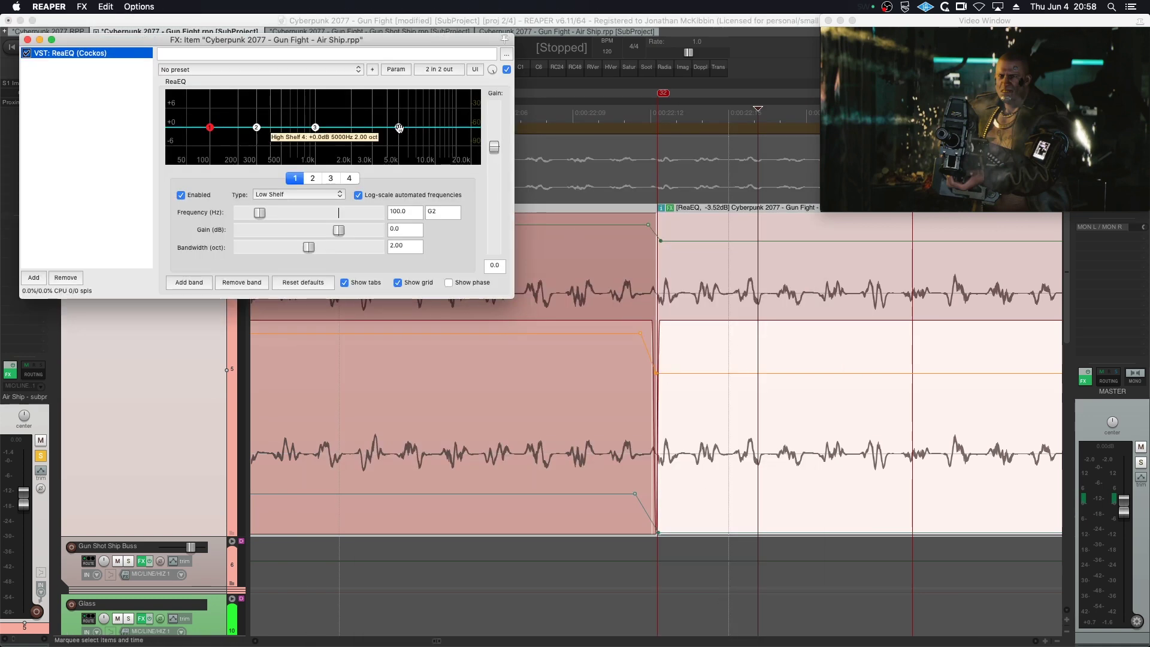
- Set ReaEQ's High Shelf band 4 to -5.1 dB at 4114.2 Hz and audition the transition across the split
{"action": "left_click_drag", "start_coordinate": [398, 127], "coordinate": [388, 143]}
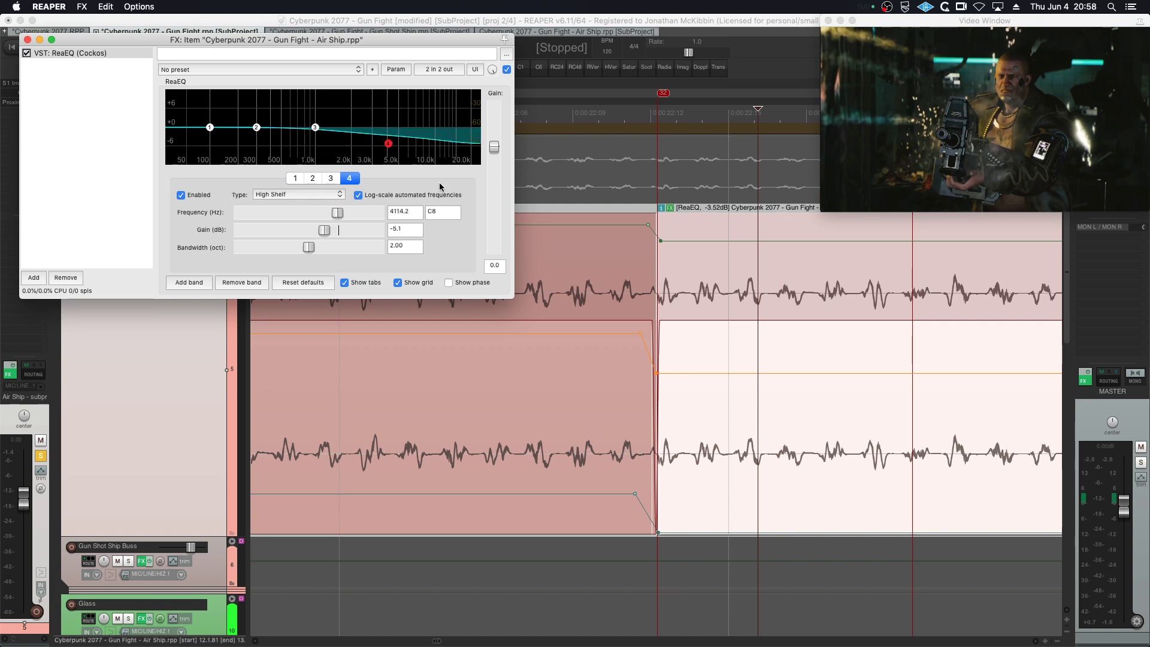
{"action": "left_click", "coordinate": [611, 249]}
{"action": "scroll", "coordinate": [611, 249], "scroll_direction": "down", "scroll_amount": 5}
{"action": "scroll", "coordinate": [498, 415], "scroll_direction": "down", "scroll_amount": 2}
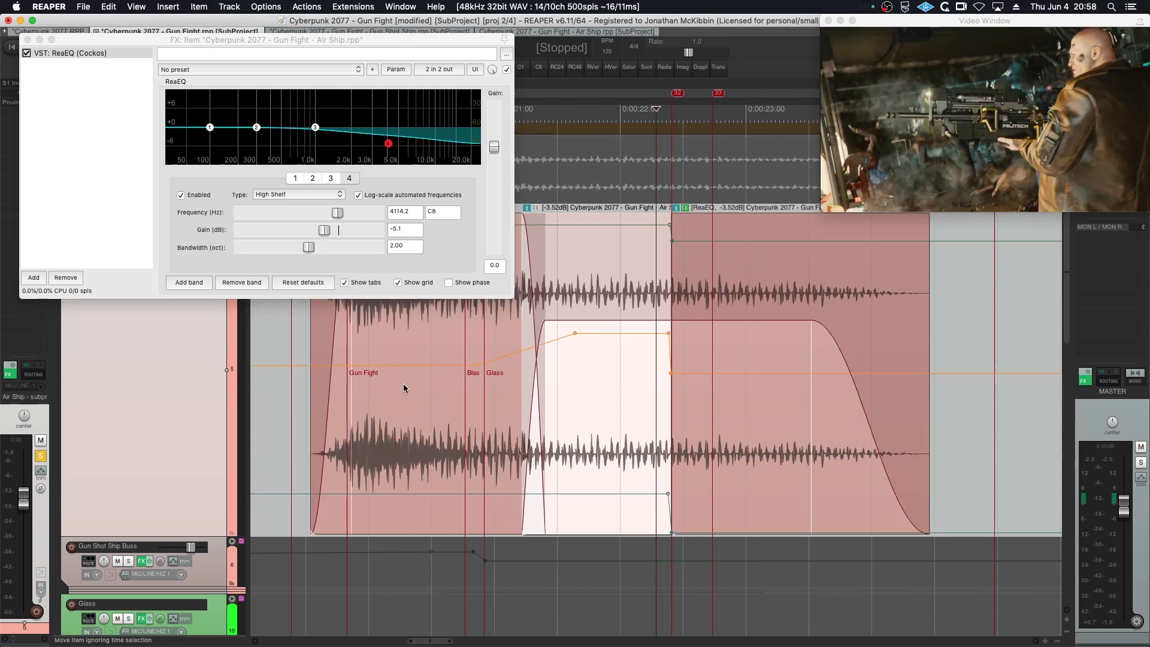
{"action": "key", "text": "space"}
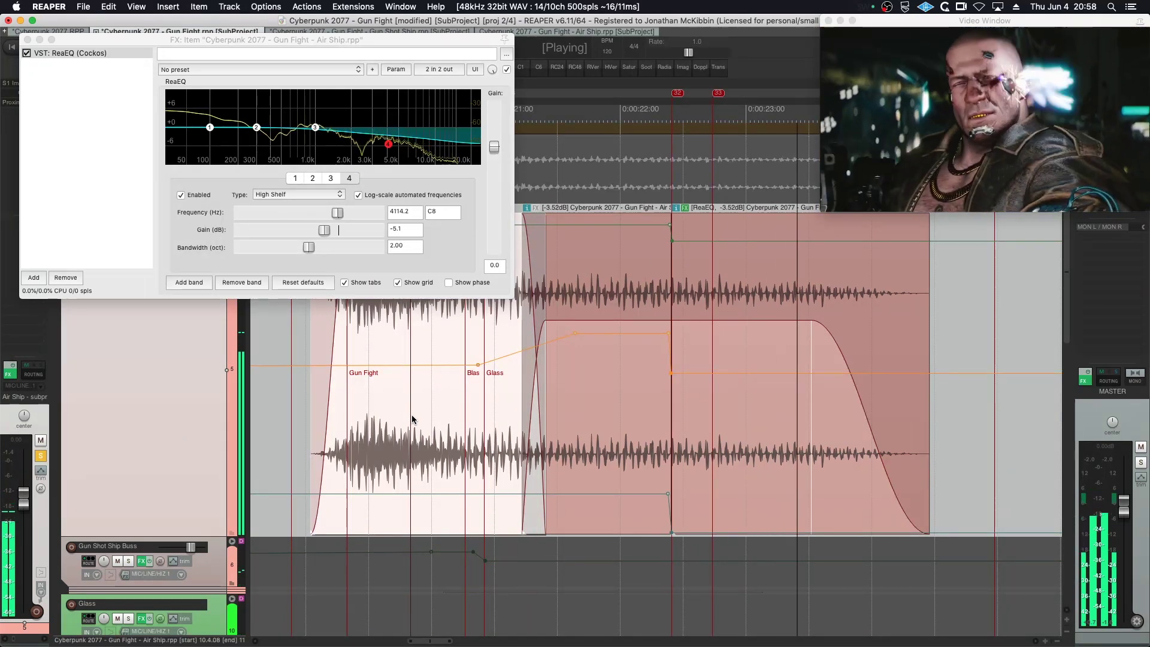
{"action": "key", "text": "space"}
- Boost ReaEQ band 2 near 200 Hz and band 3 by 2.3 dB at 965.1 Hz, audition the cut, and close the effect window
{"action": "left_click_drag", "start_coordinate": [256, 127], "coordinate": [232, 113]}
{"action": "left_click_drag", "start_coordinate": [316, 124], "coordinate": [312, 120]}
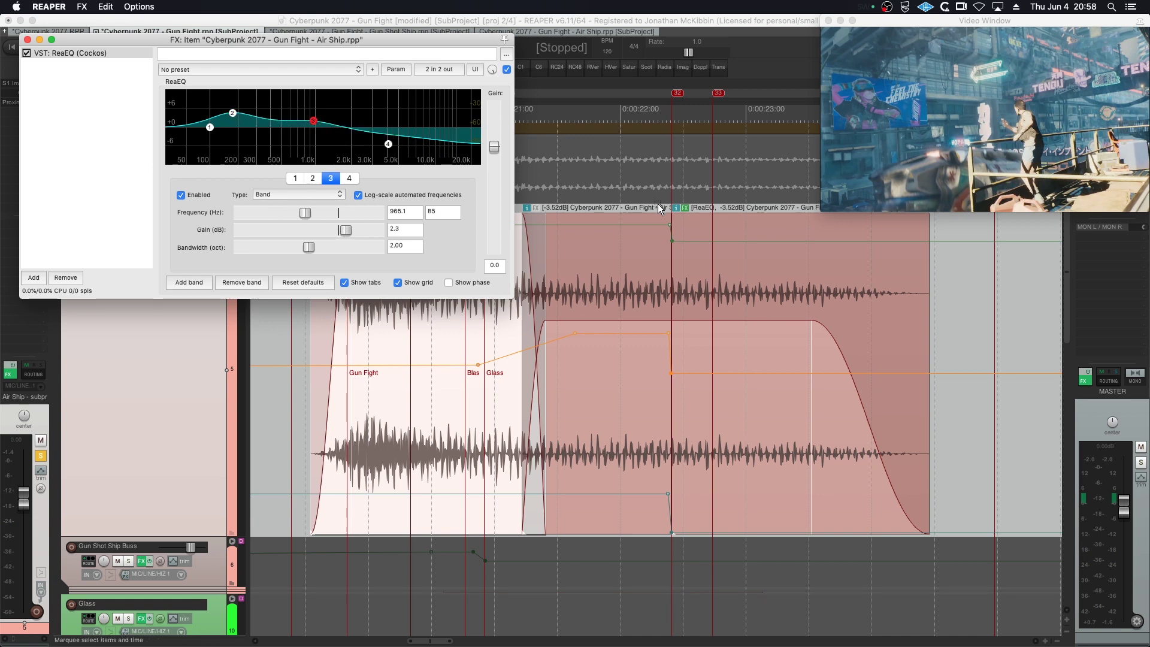
{"action": "left_click", "coordinate": [543, 108]}
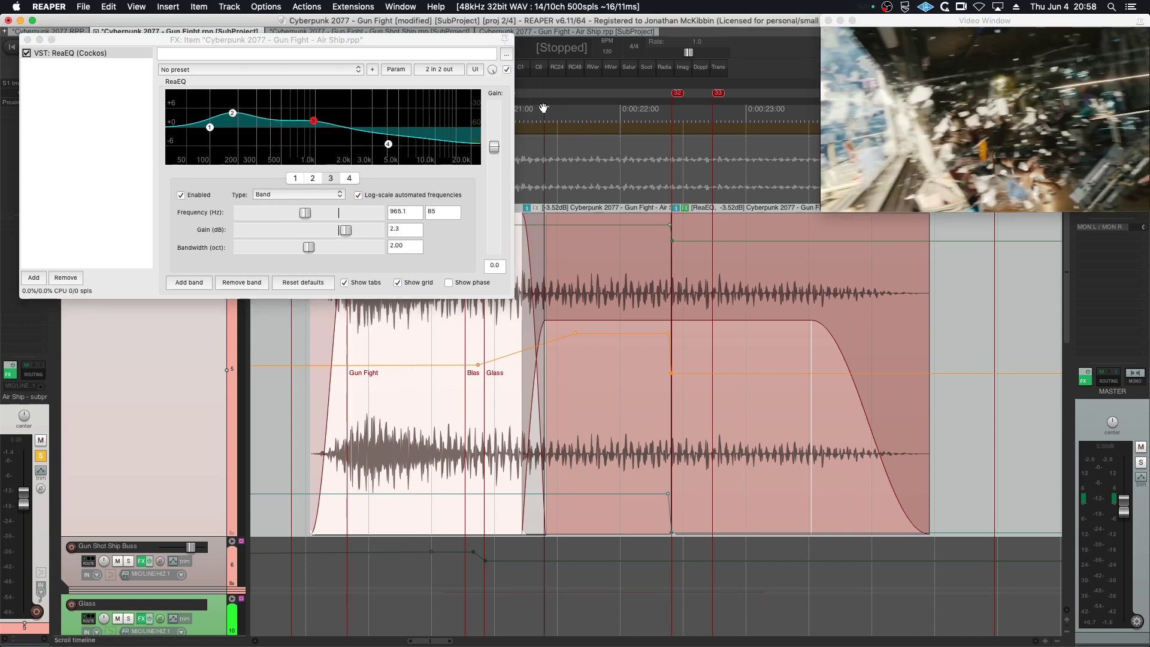
{"action": "key", "text": "space"}
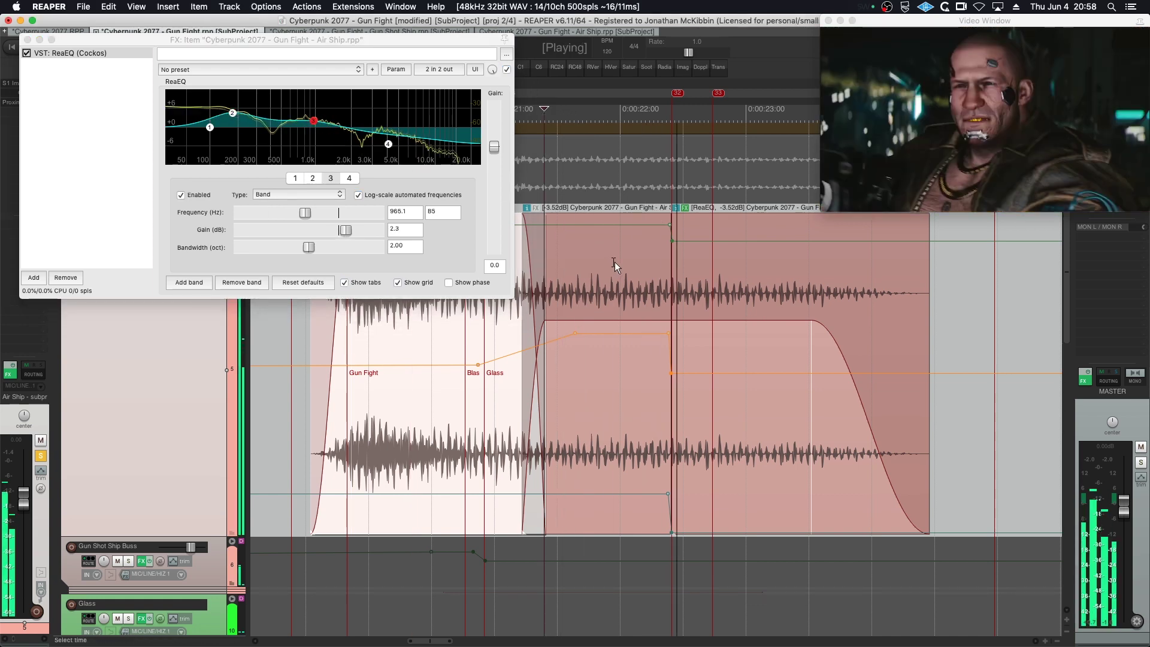
{"action": "key", "text": "space"}
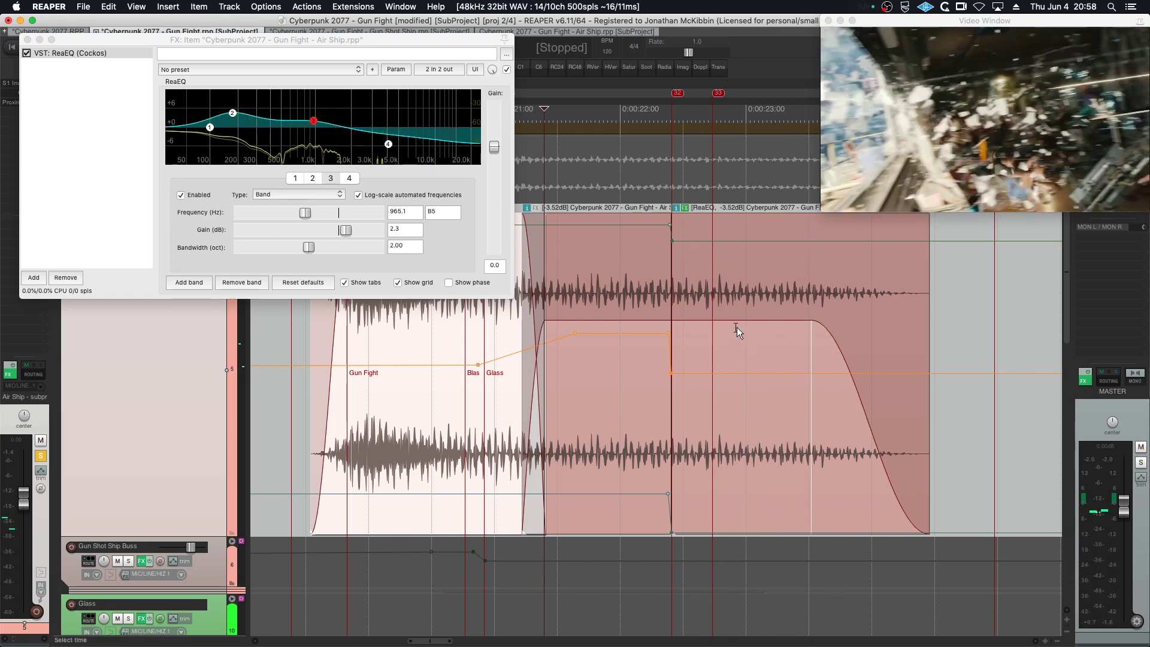
{"action": "left_click", "coordinate": [721, 323]}
{"action": "left_click", "coordinate": [38, 40]}
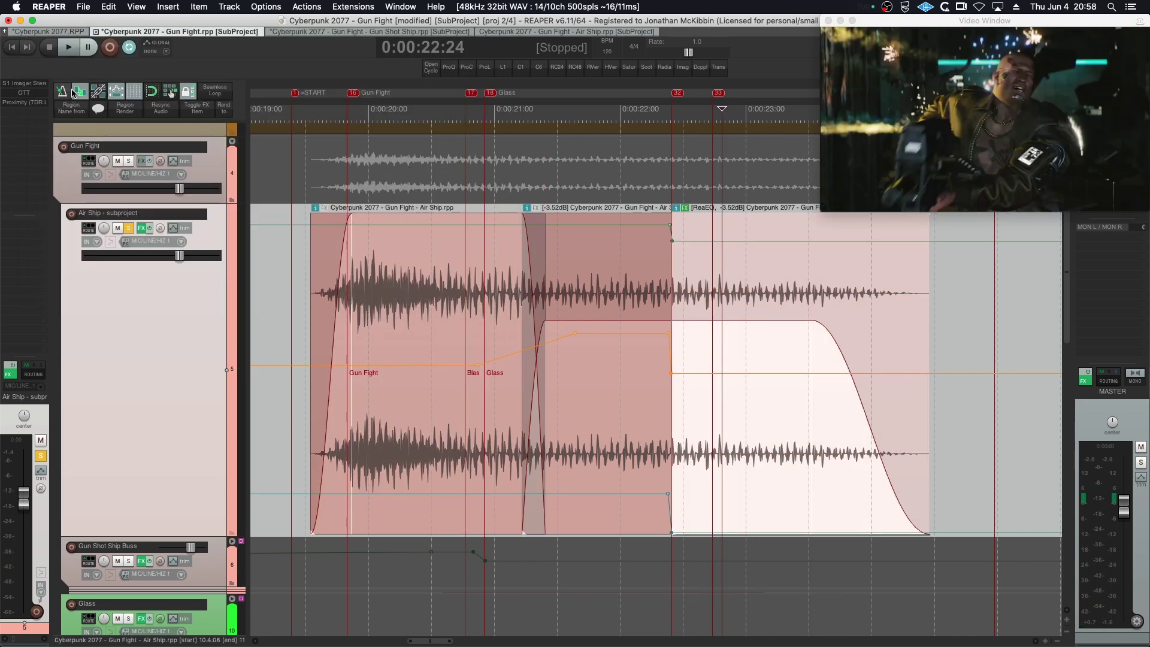
- Reduce the Air Ship track's height and turn off its solo
{"action": "scroll", "coordinate": [418, 310], "scroll_direction": "down", "scroll_amount": 6}
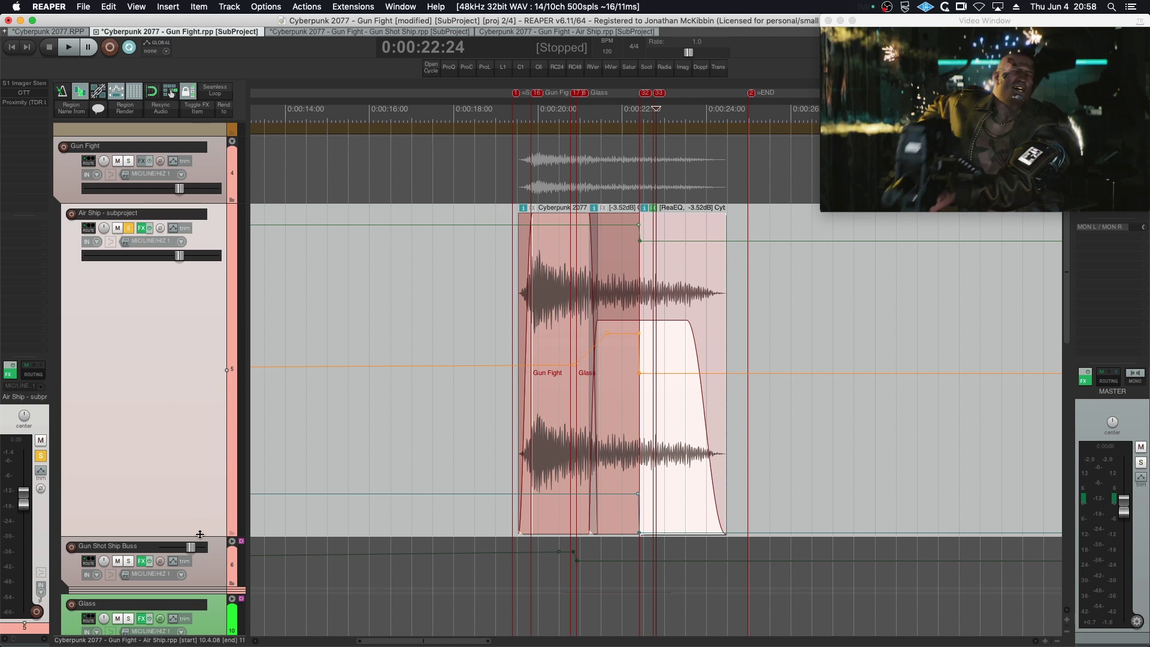
{"action": "left_click_drag", "start_coordinate": [200, 534], "coordinate": [192, 336]}
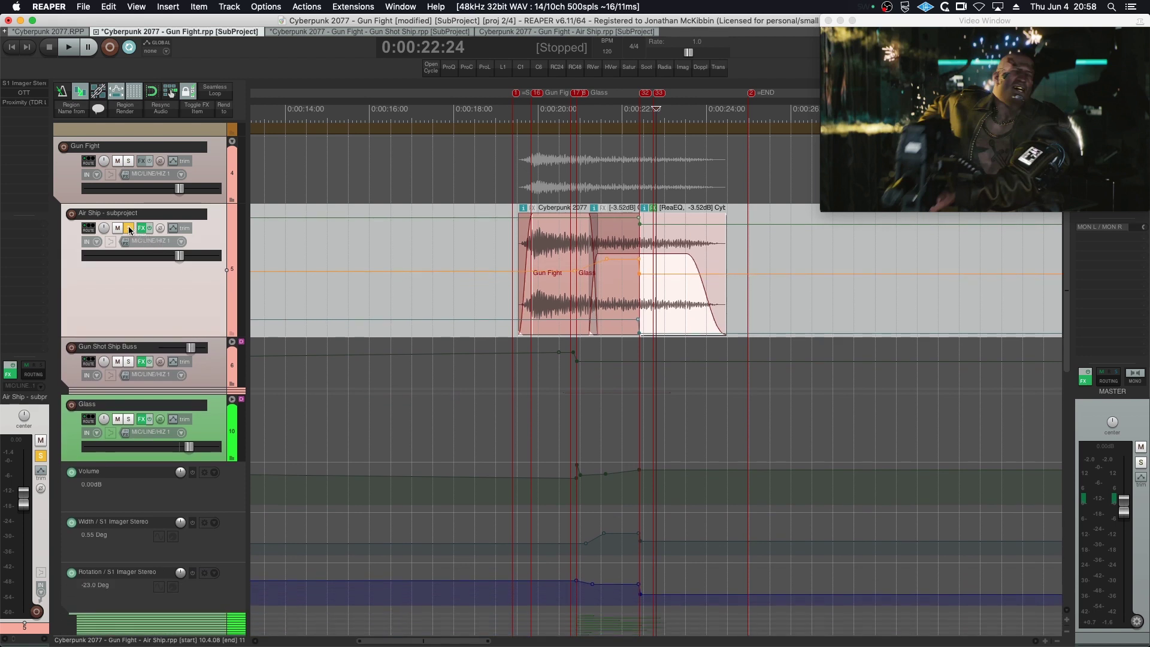
{"action": "left_click", "coordinate": [129, 229]}
- Save the Gun Fight subproject and play the full mix from 0:00:19:01
{"action": "left_click", "coordinate": [497, 110]}
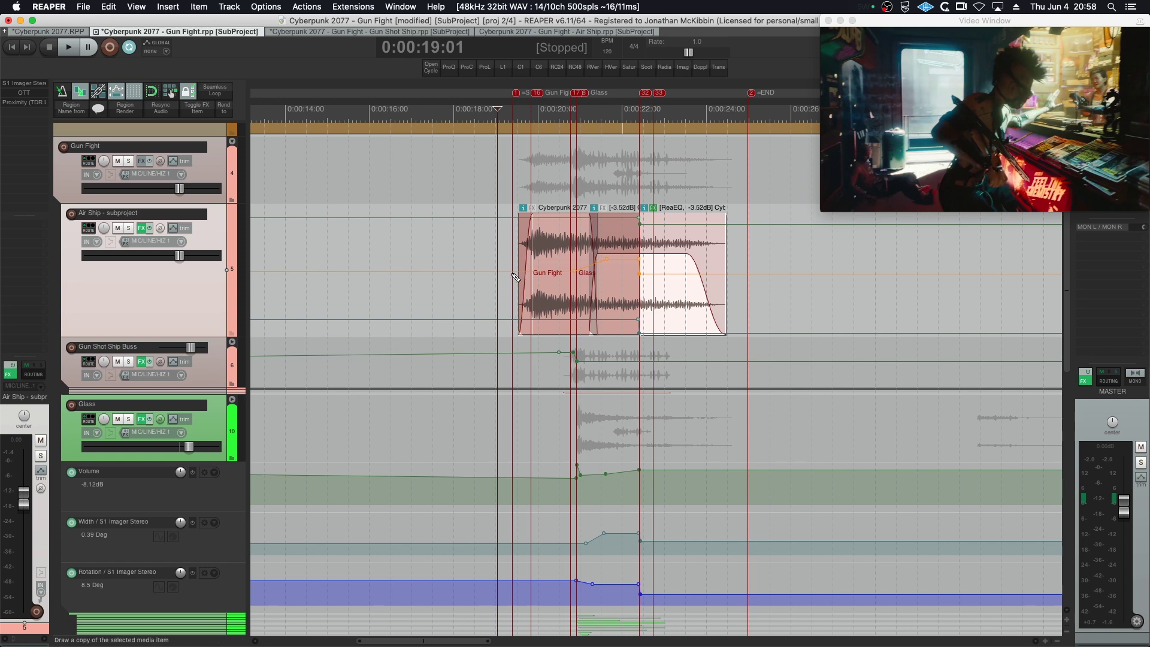
{"action": "key", "text": "ctrl+s"}
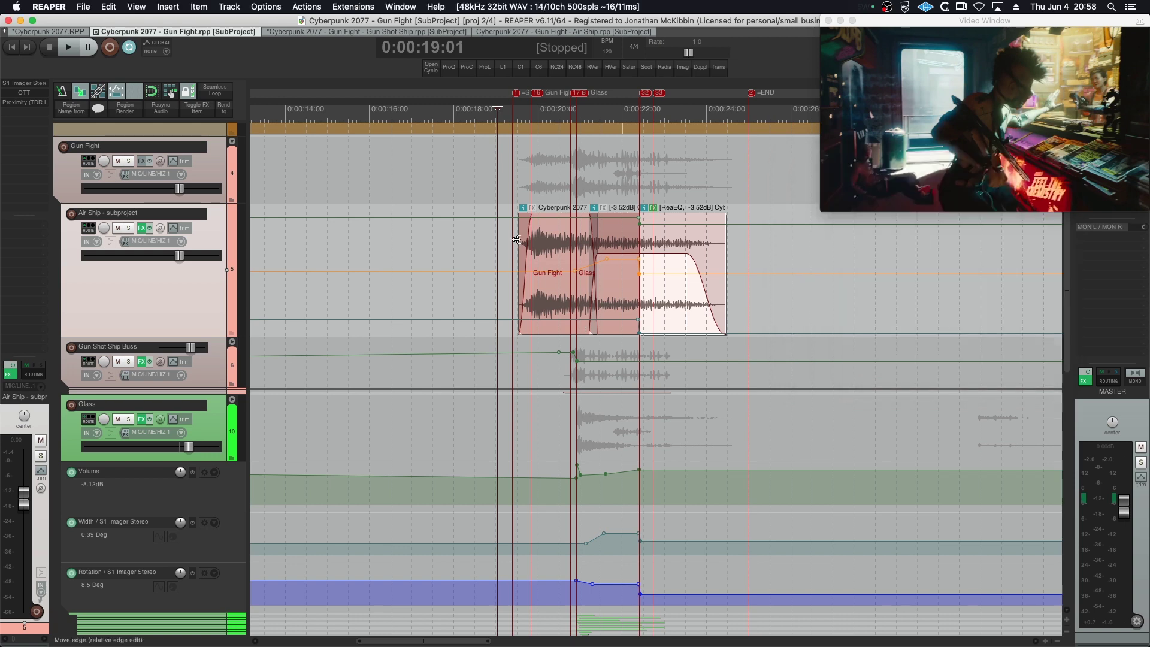
{"action": "key", "text": "space"}
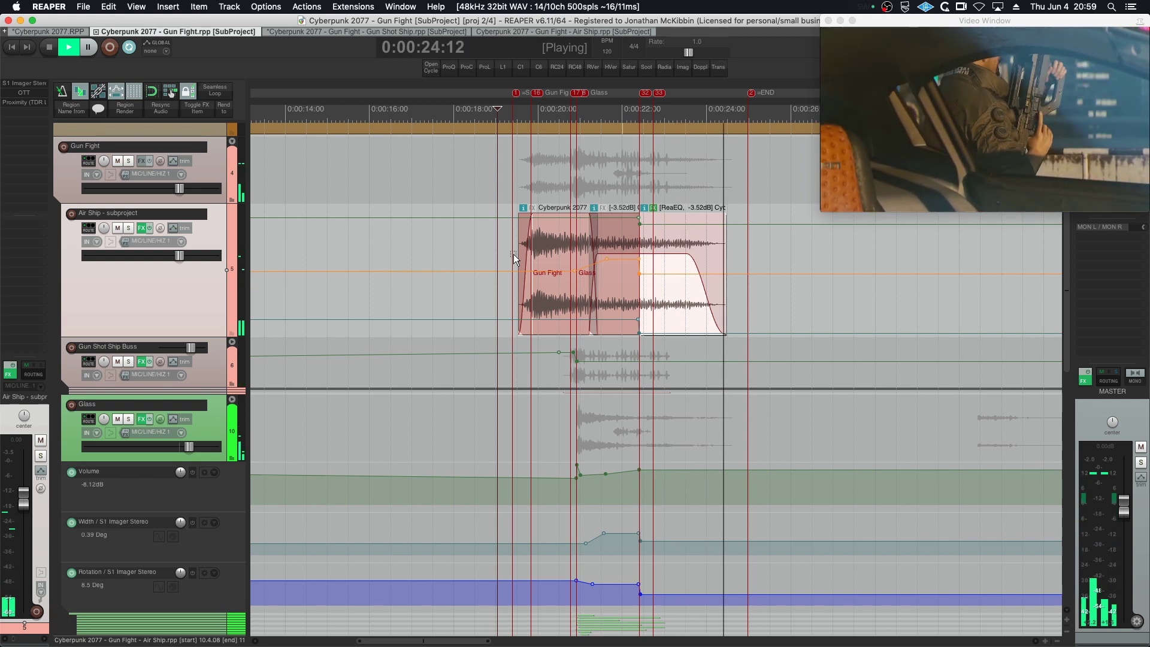
{"action": "key", "text": "space"}
- Expand the Gun Shot Ship Buss folder, solo the bus for a short audition from 0:00:20:07, and unsolo it
{"action": "left_click", "coordinate": [232, 343]}
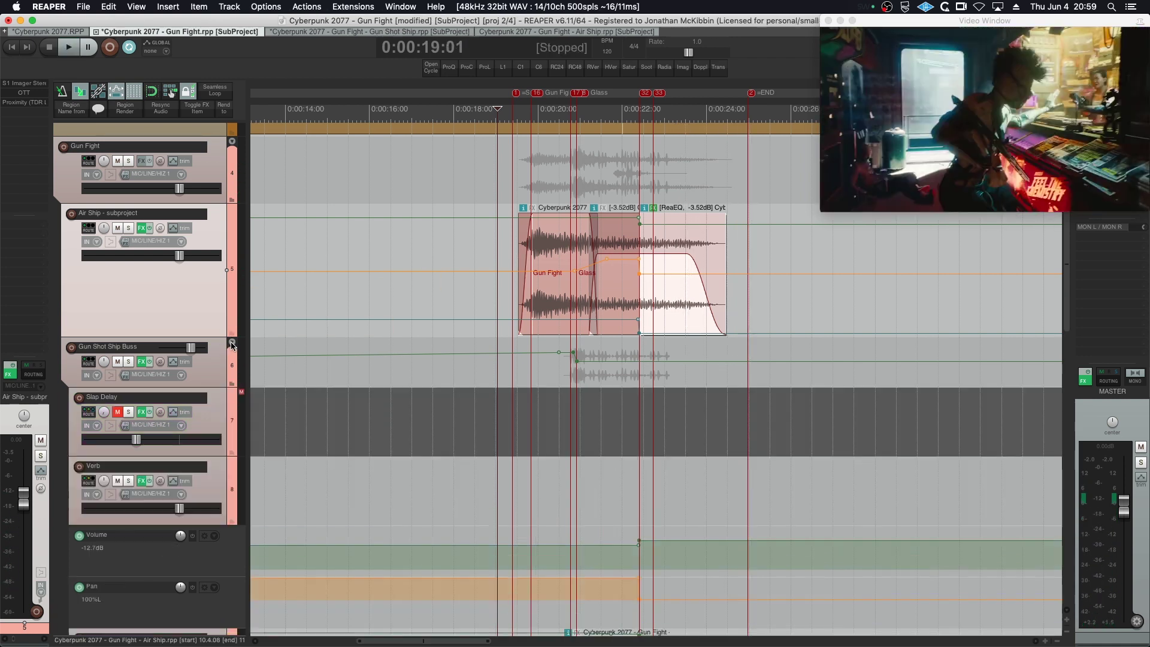
{"action": "left_click", "coordinate": [129, 362]}
{"action": "left_click", "coordinate": [548, 361]}
{"action": "key", "text": "space"}
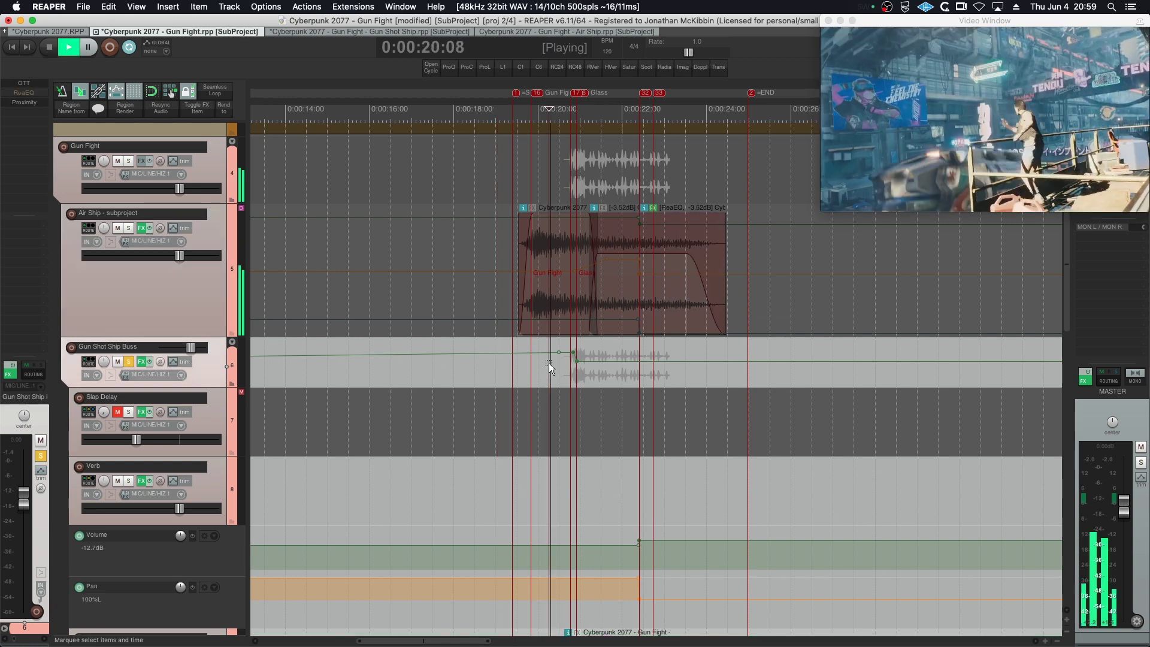
{"action": "key", "text": "space"}
{"action": "left_click", "coordinate": [129, 362]}
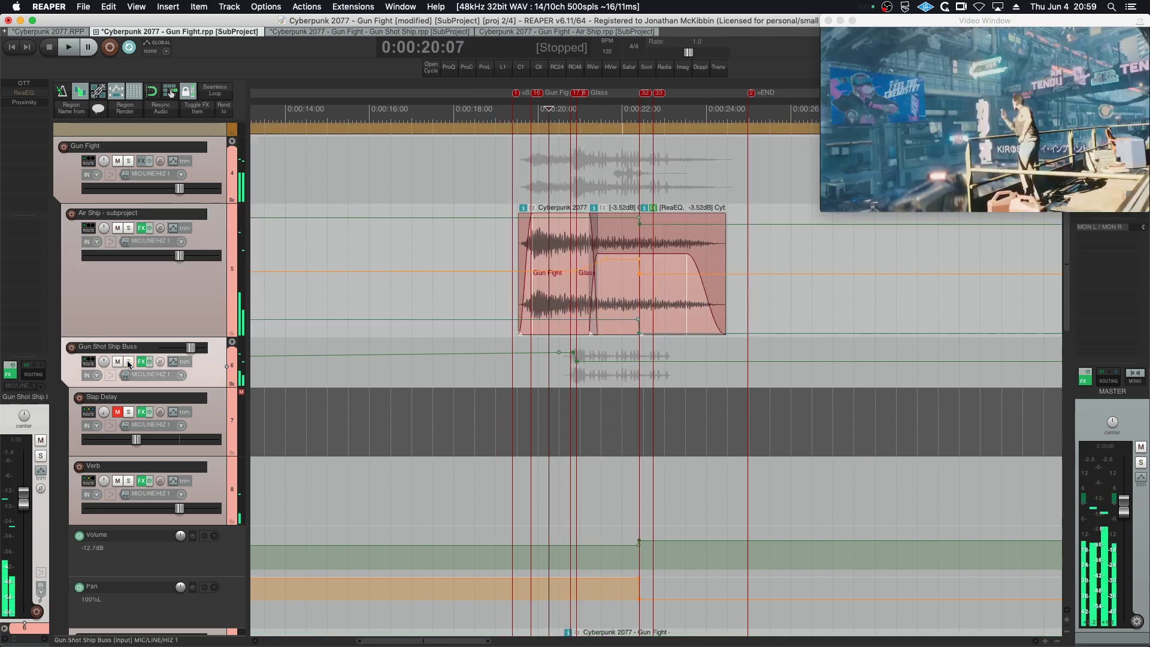
- Audition the full mix from 0:00:18:28 and the soloed Air Ship track from 0:00:19:09, and save the project
{"action": "left_click", "coordinate": [493, 235]}
{"action": "key", "text": "space"}
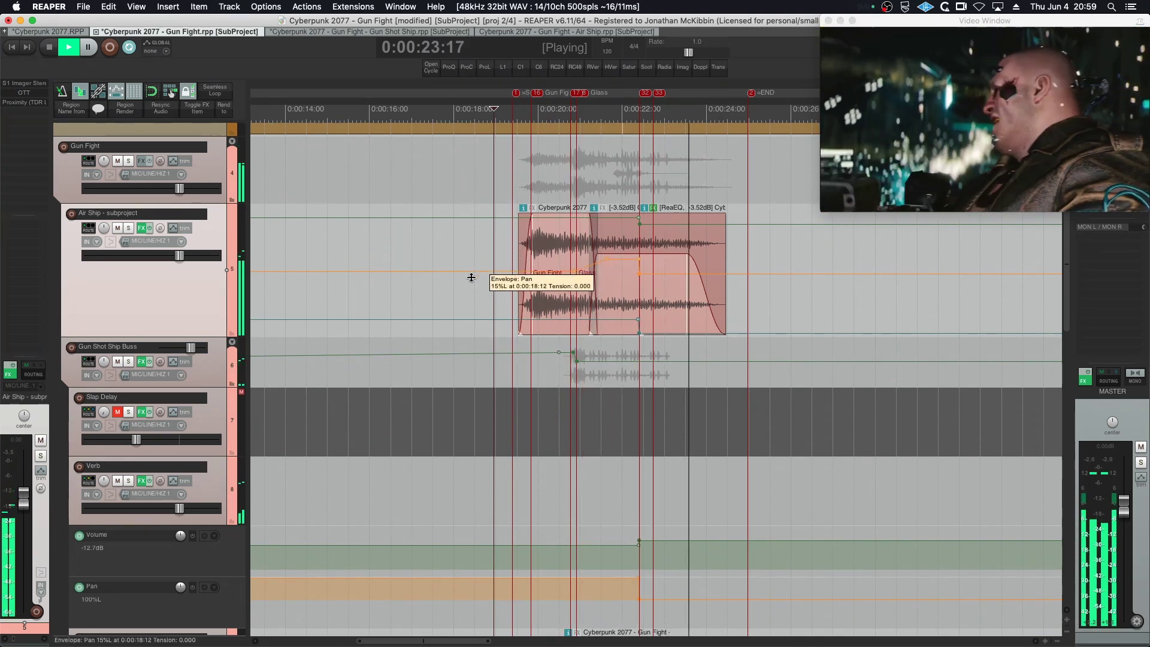
{"action": "key", "text": "space"}
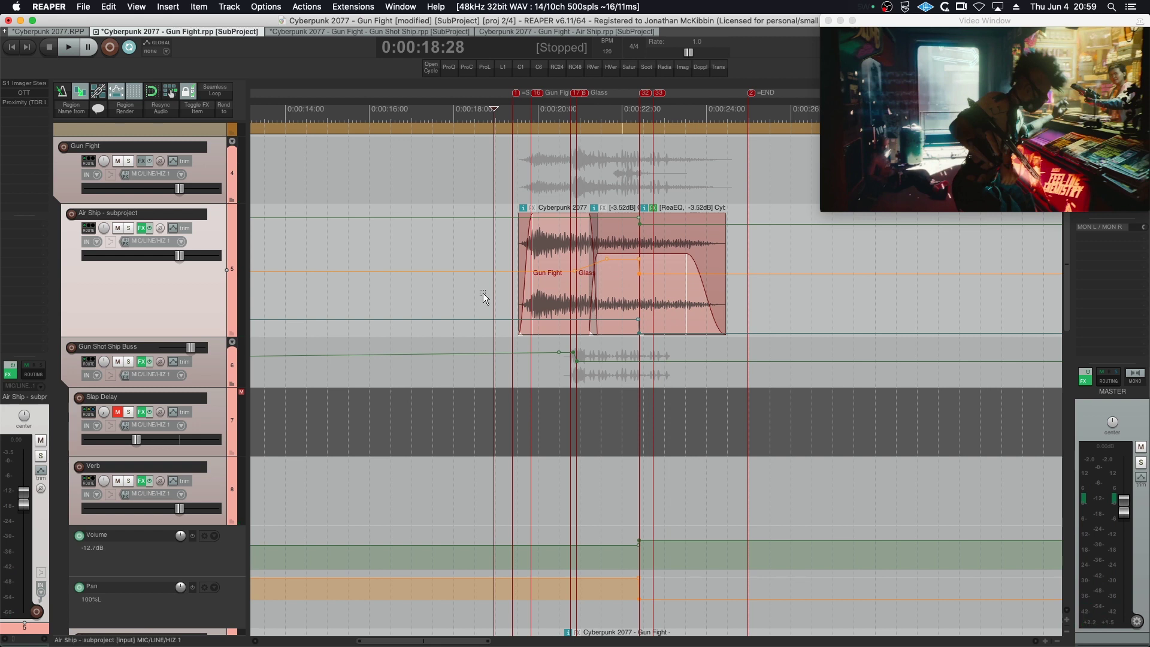
{"action": "left_click", "coordinate": [129, 229]}
{"action": "key", "text": "space"}
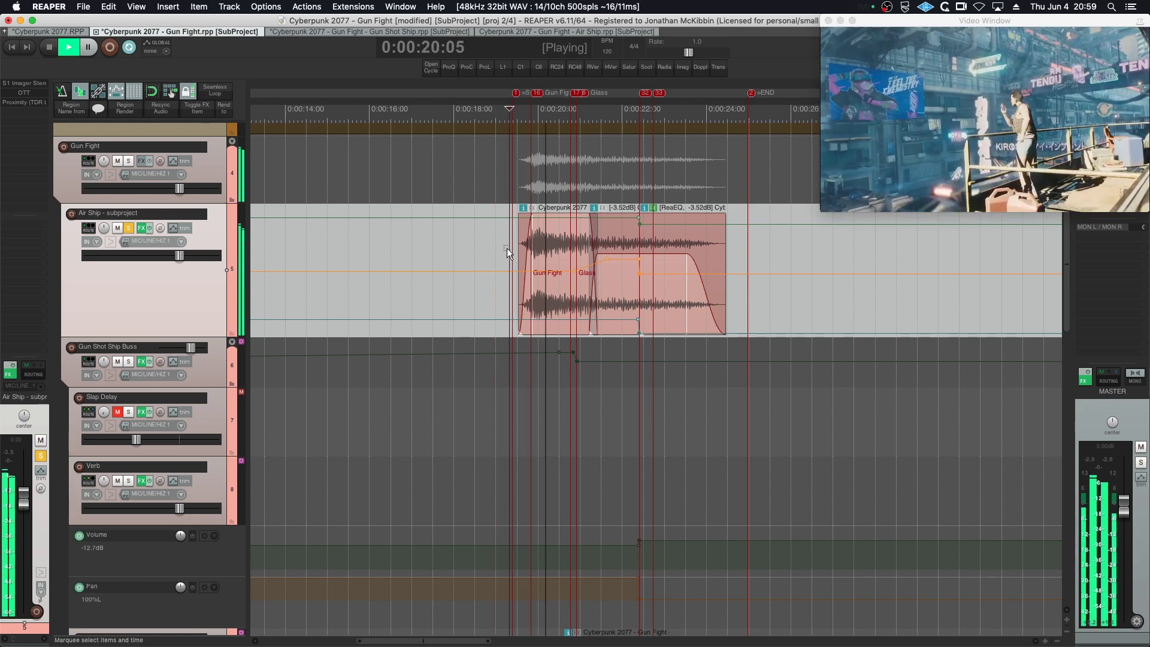
{"action": "key", "text": "space"}
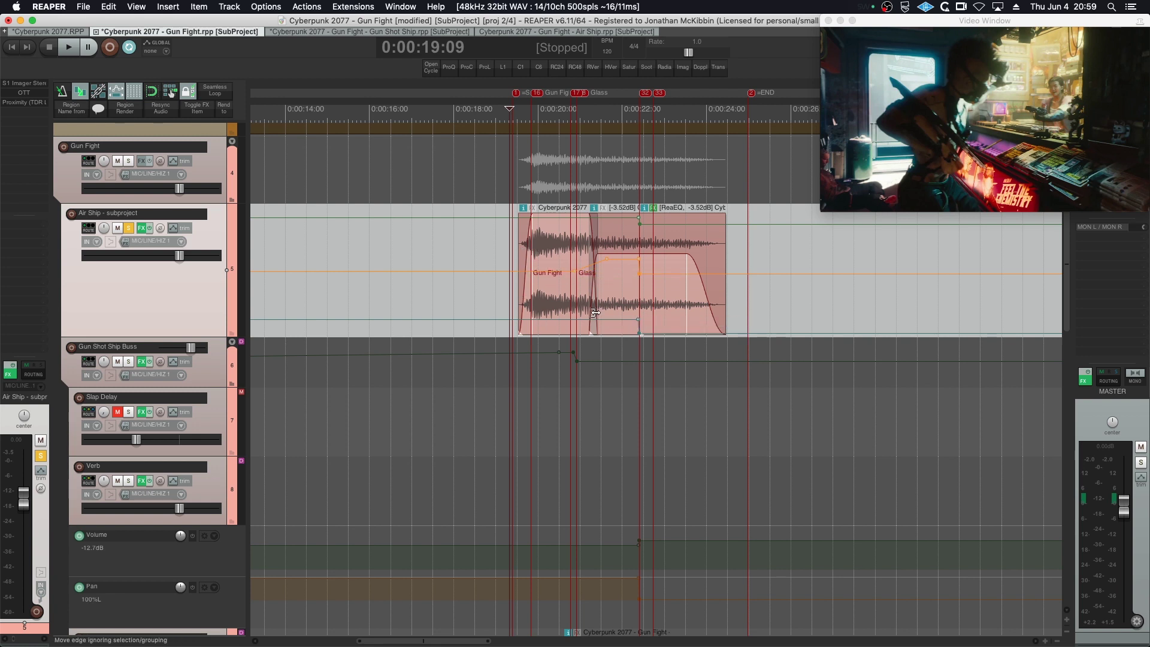
{"action": "key", "text": "super+s"}
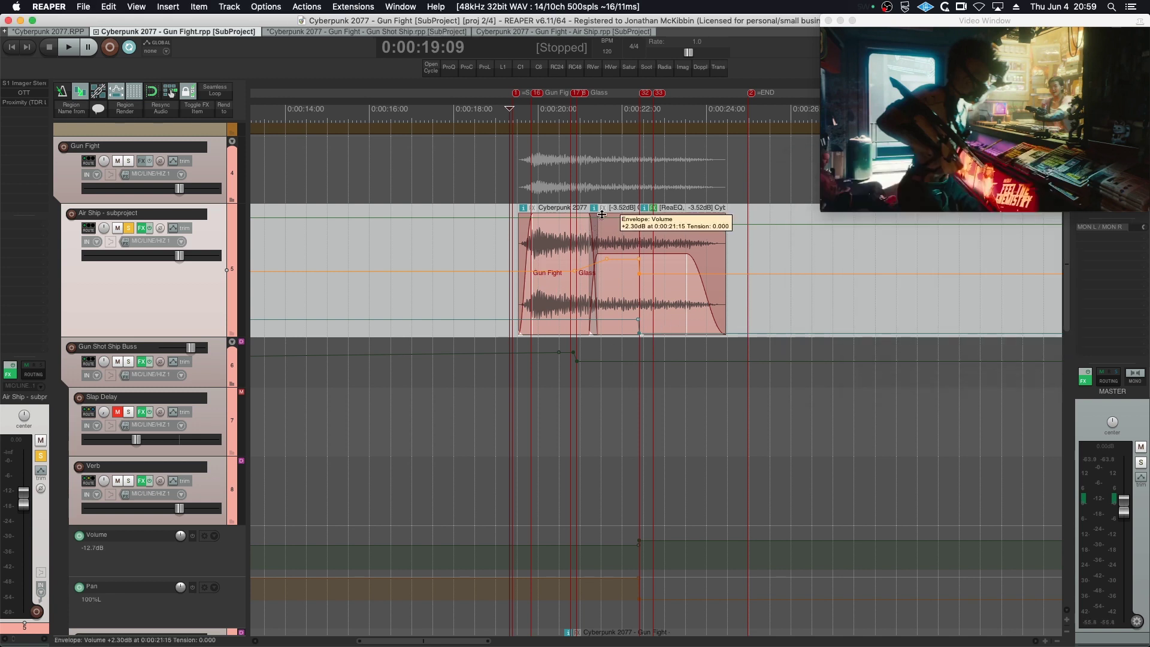
- Switch to the Gun Fight - Air Ship subproject and place the edit cursor at 0:00:19:08
{"action": "left_click", "coordinate": [552, 246]}
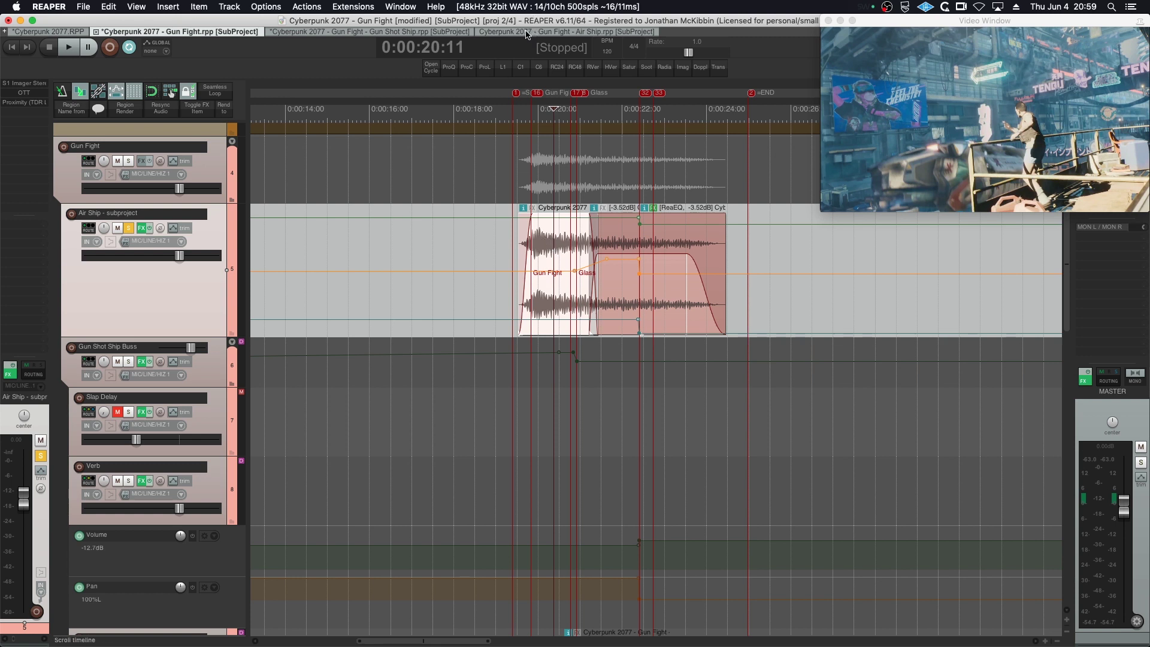
{"action": "left_click", "coordinate": [507, 33]}
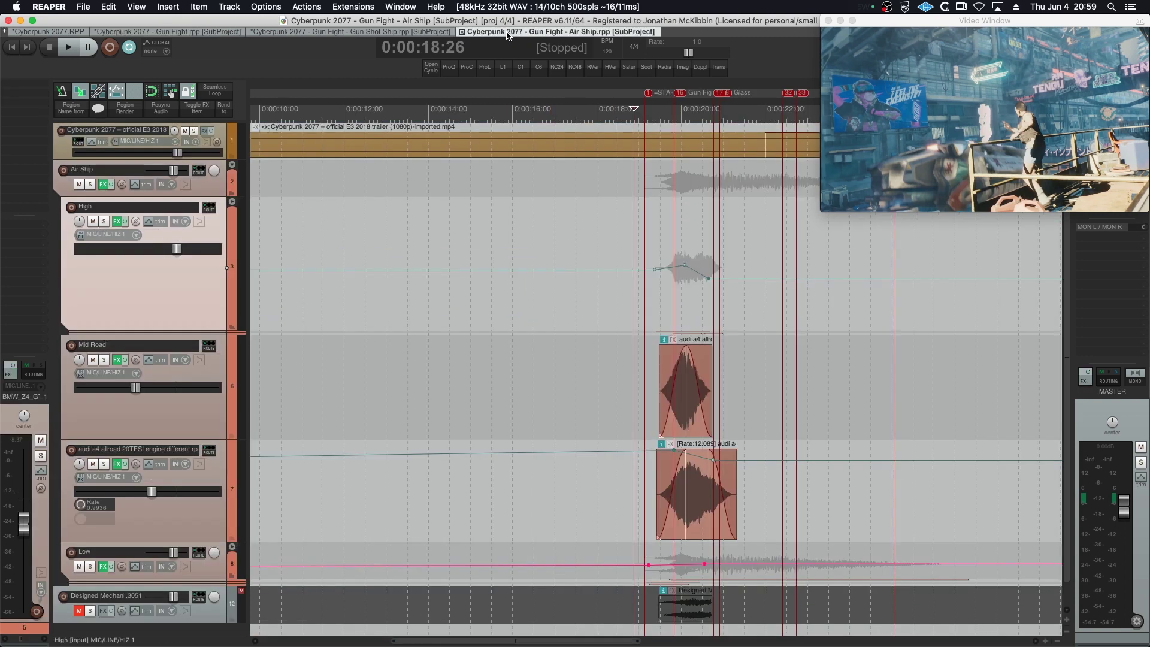
{"action": "left_click", "coordinate": [649, 288]}
{"action": "scroll", "coordinate": [601, 367], "scroll_direction": "down", "scroll_amount": 5}
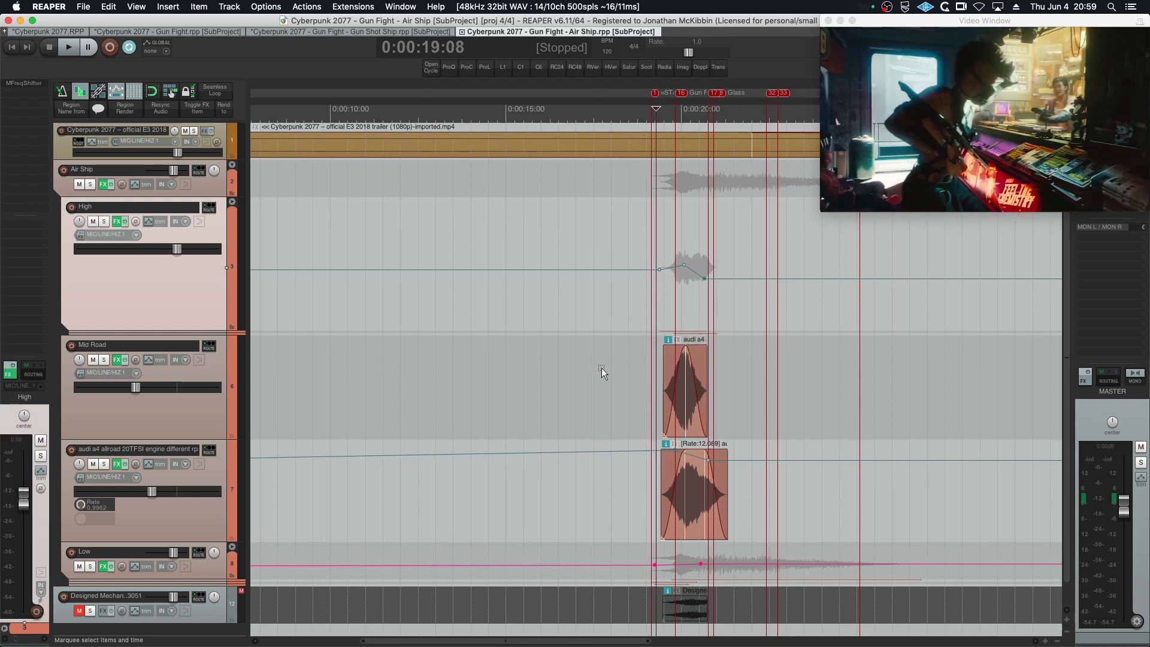
- Inspect the tracks inside the High folder, collapse it again, and play the Air Ship layers from about 0:00:19:06
{"action": "left_click", "coordinate": [233, 203]}
{"action": "left_click", "coordinate": [232, 203]}
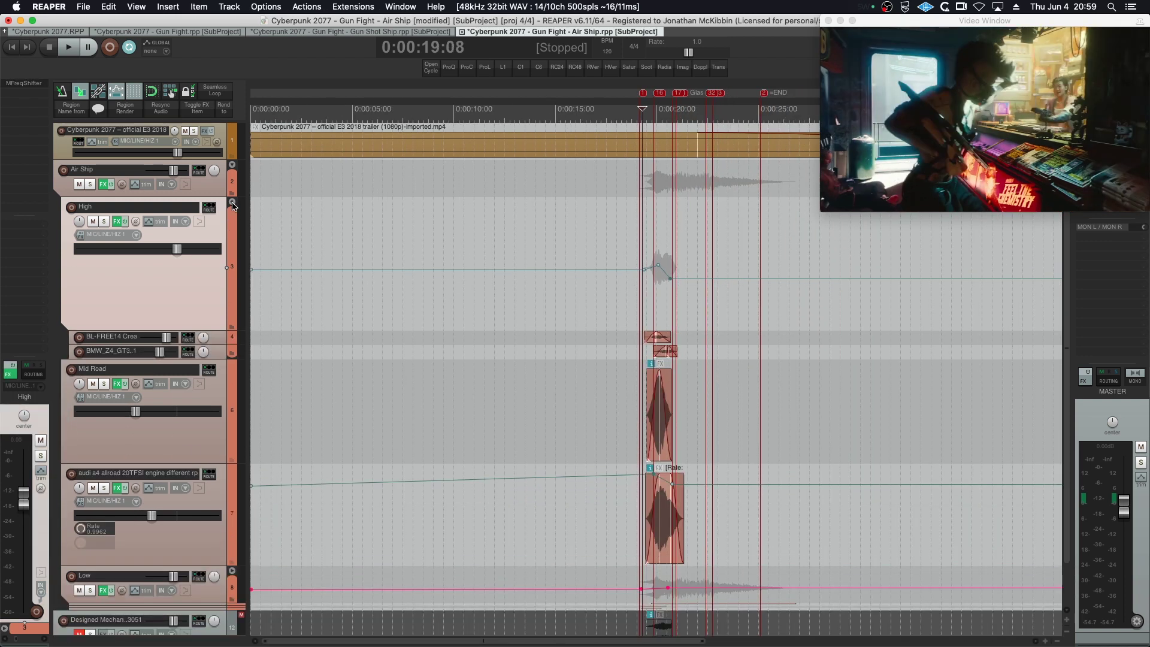
{"action": "left_click", "coordinate": [232, 203]}
{"action": "key", "text": "space"}
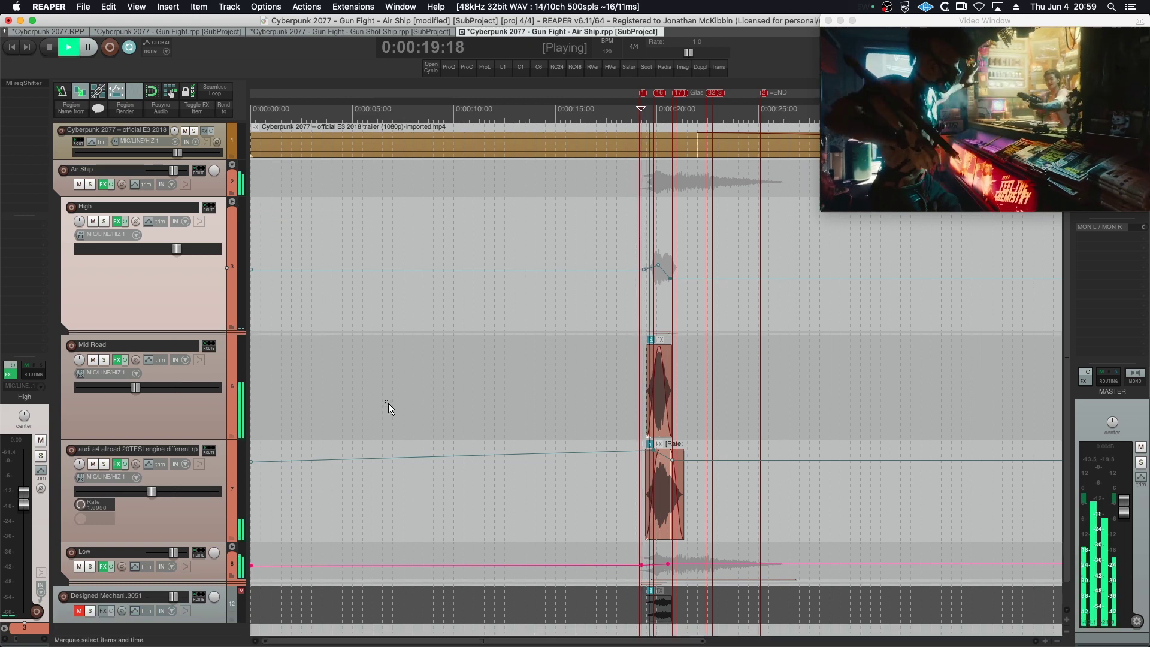
- Solo the audi a4 allroad engine track, audition it from 0:00:19:06, and unsolo it
{"action": "left_click", "coordinate": [105, 465]}
{"action": "key", "text": "space"}
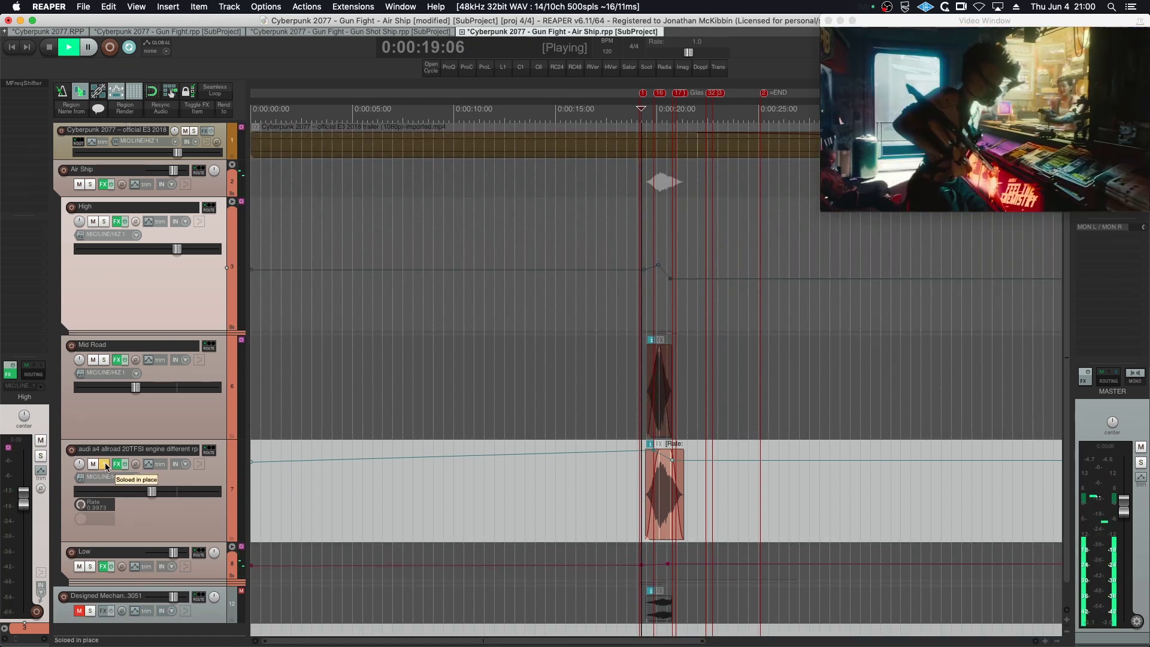
{"action": "key", "text": "space"}
{"action": "left_click", "coordinate": [105, 465]}
{"action": "key", "text": "space"}
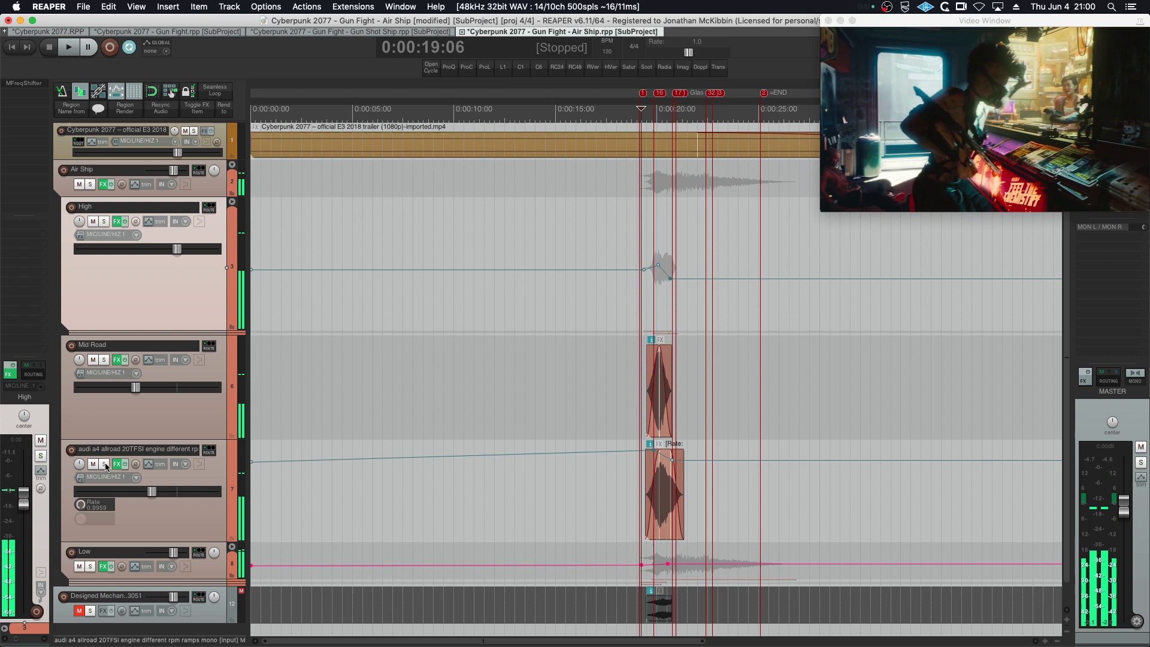
- Solo the Mid Road track, audition it from 0:00:19:06, and unsolo it
{"action": "left_click", "coordinate": [103, 359]}
{"action": "key", "text": "space"}
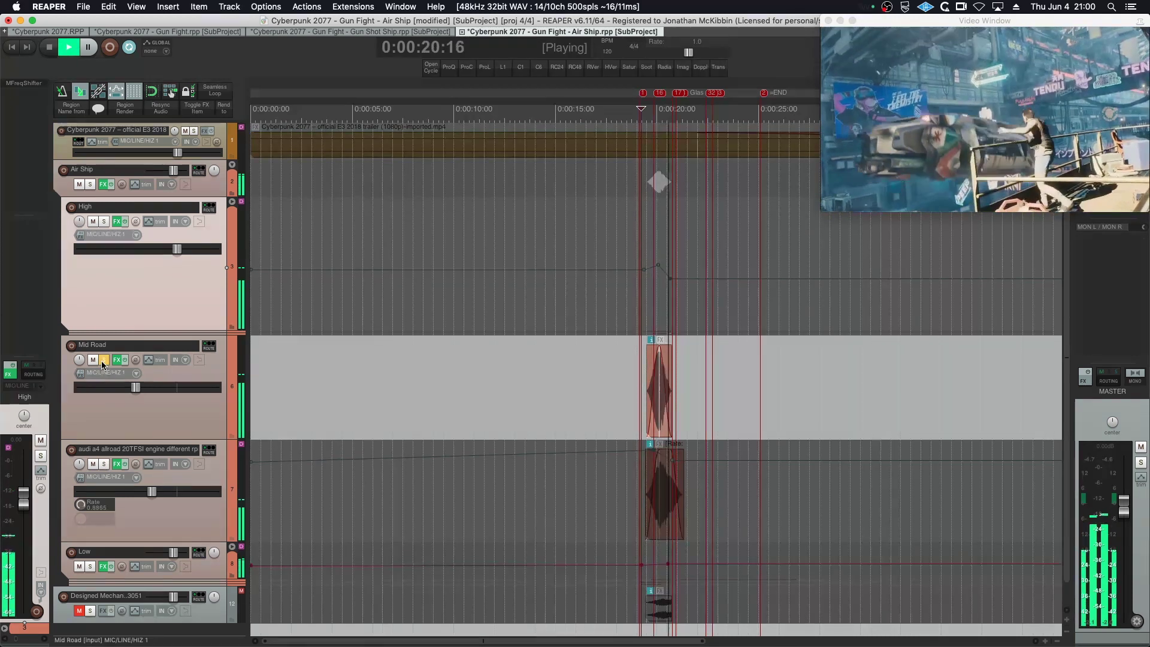
{"action": "left_click", "coordinate": [104, 359]}
{"action": "key", "text": "space"}
- Solo the Hummer Idle 1 track in the Low folder, audition it from 0:00:19:06, and unsolo it
{"action": "scroll", "coordinate": [207, 548], "scroll_direction": "down", "scroll_amount": 1}
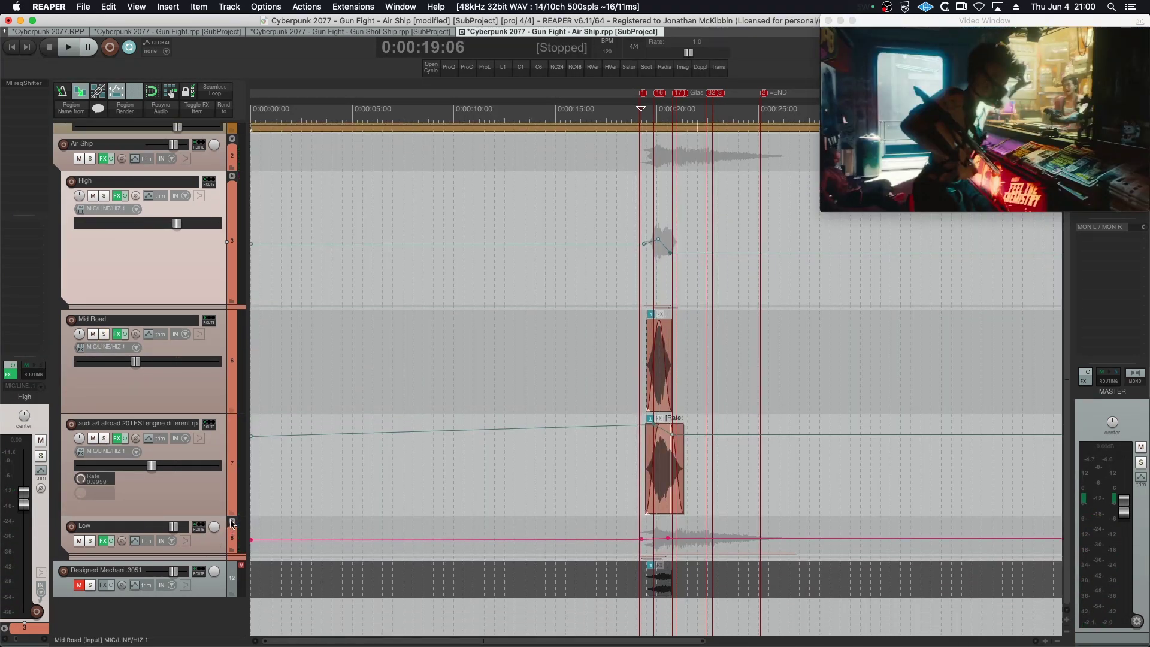
{"action": "scroll", "coordinate": [233, 522], "scroll_direction": "down", "scroll_amount": 4}
{"action": "left_click", "coordinate": [105, 473]}
{"action": "key", "text": "space"}
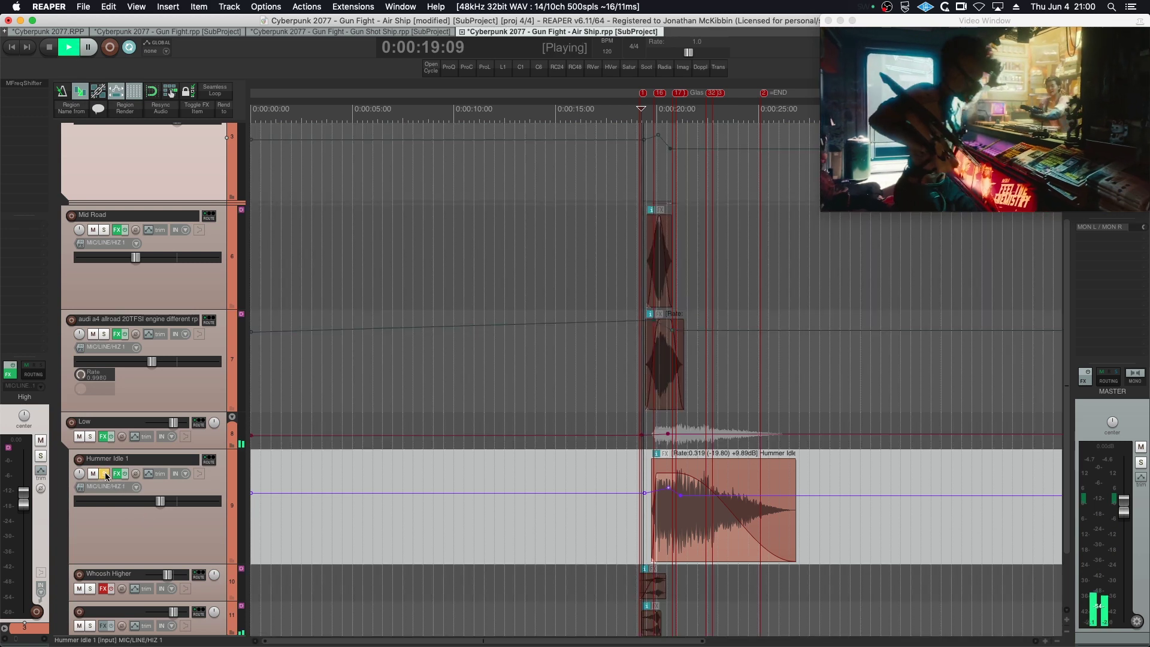
{"action": "left_click", "coordinate": [106, 473]}
{"action": "key", "text": "space"}
- Audition the unnamed track 11 and the Whoosh Higher track one at a time in solo from 0:00:19:06
{"action": "scroll", "coordinate": [106, 483], "scroll_direction": "down", "scroll_amount": 1}
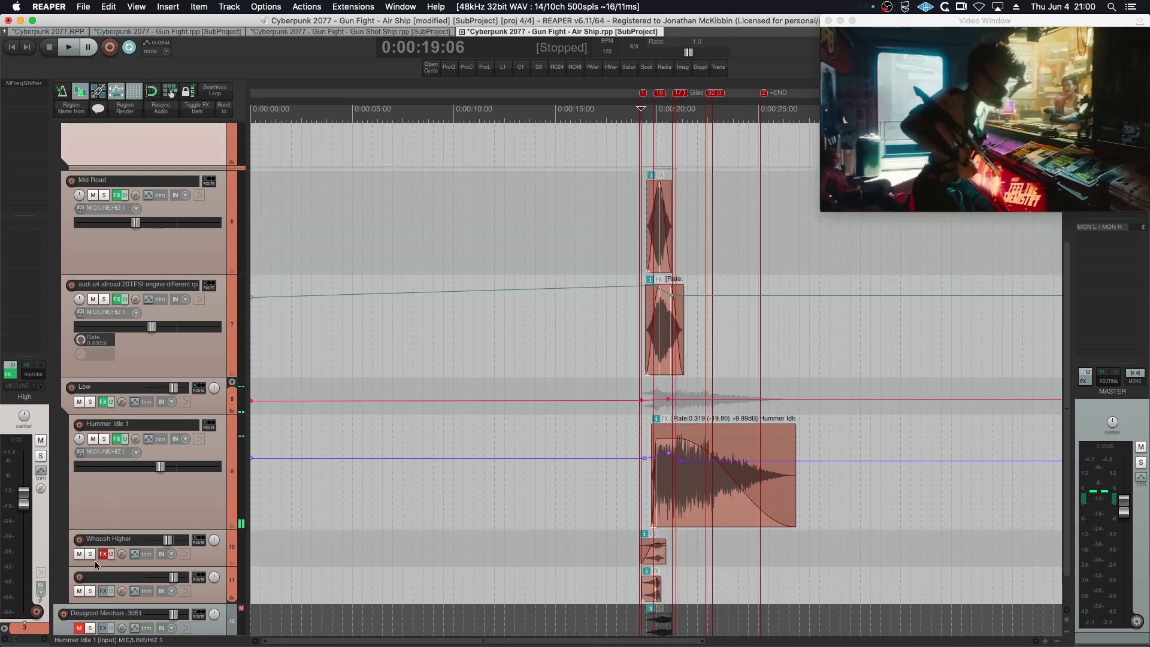
{"action": "left_click", "coordinate": [92, 591]}
{"action": "key", "text": "space"}
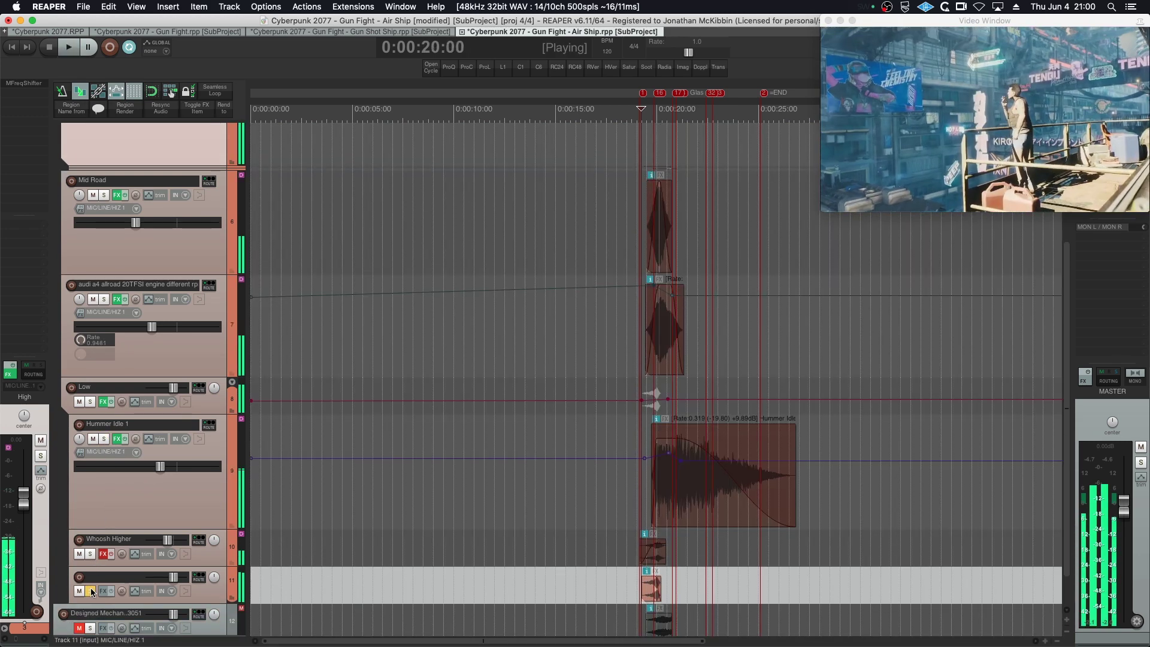
{"action": "left_click", "coordinate": [92, 591]}
{"action": "key", "text": "space"}
{"action": "left_click", "coordinate": [89, 554]}
{"action": "key", "text": "space"}
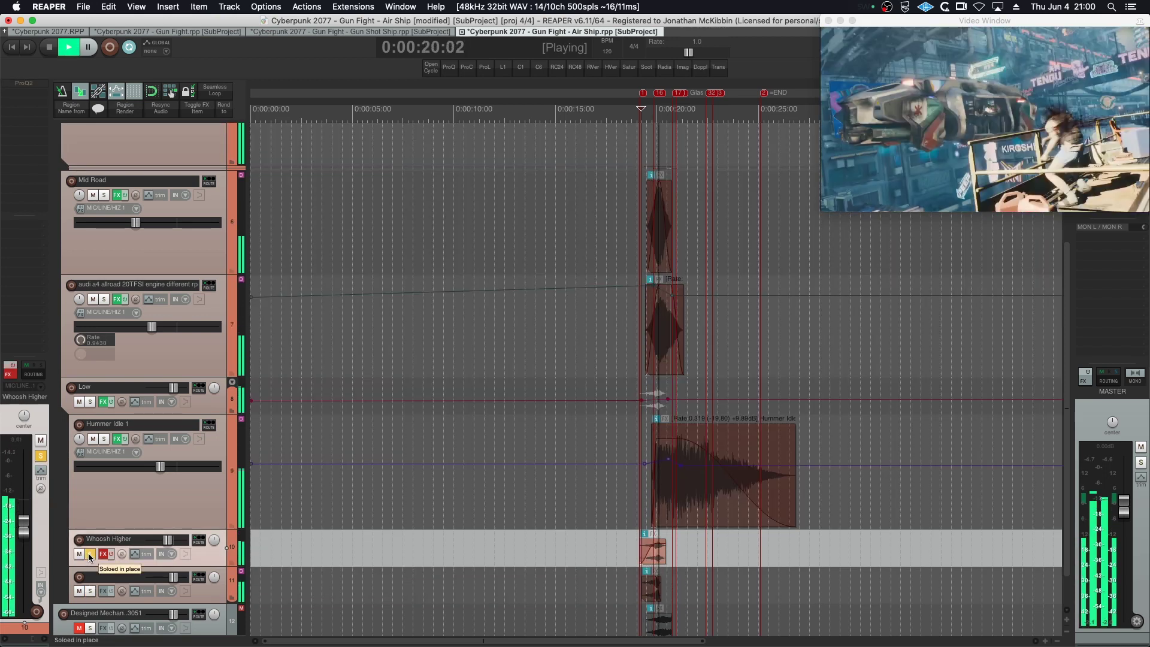
{"action": "left_click", "coordinate": [90, 554]}
{"action": "key", "text": "space"}
- Audition the Mid Road track in solo once more from 0:00:19:06 and unsolo it
{"action": "scroll", "coordinate": [90, 539], "scroll_direction": "up", "scroll_amount": 2}
{"action": "left_click", "coordinate": [104, 264]}
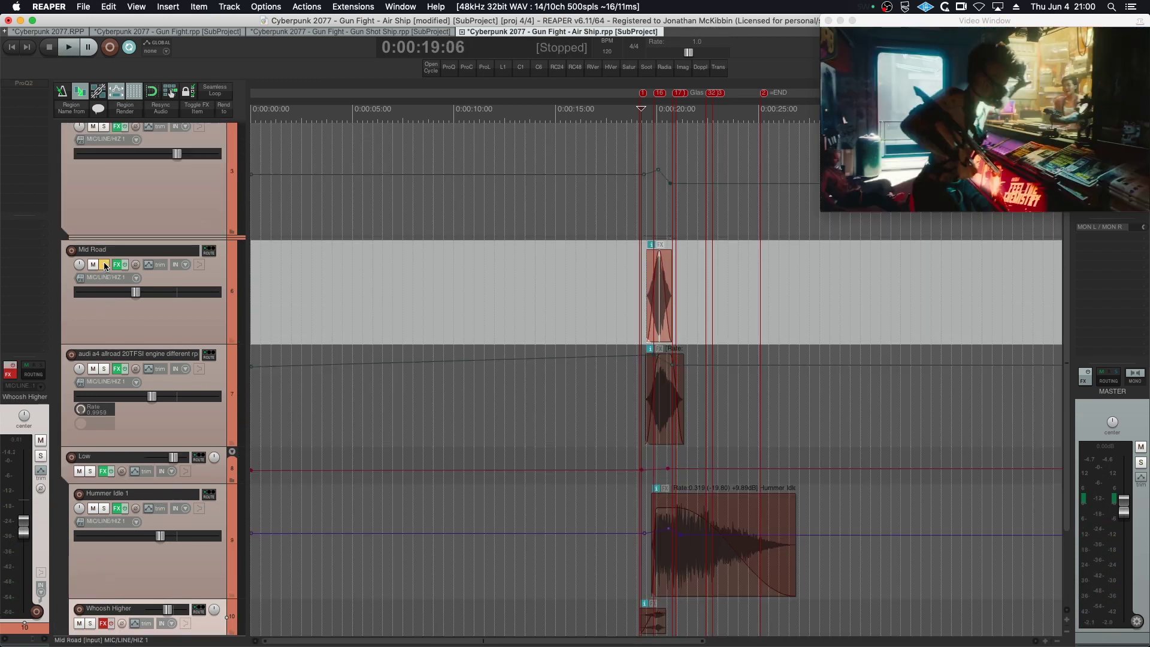
{"action": "key", "text": "space"}
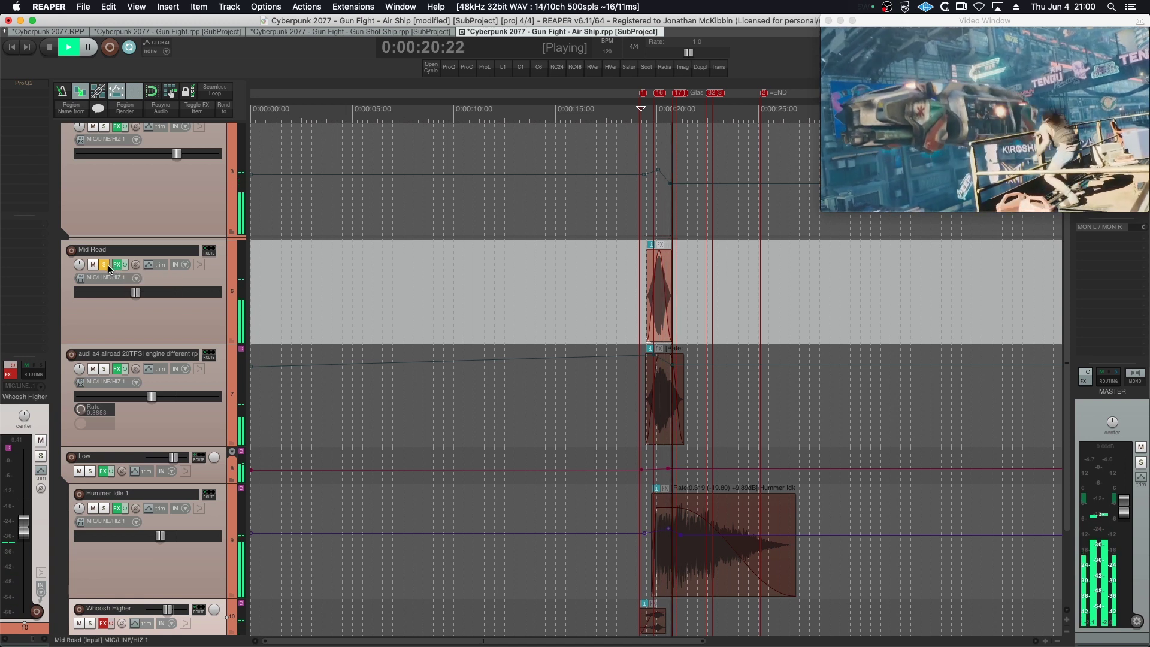
{"action": "left_click", "coordinate": [105, 264]}
{"action": "key", "text": "space"}
- Expand the High folder to show its child tracks and play the Air Ship layers from 0:00:19:04
{"action": "scroll", "coordinate": [112, 246], "scroll_direction": "up", "scroll_amount": 1}
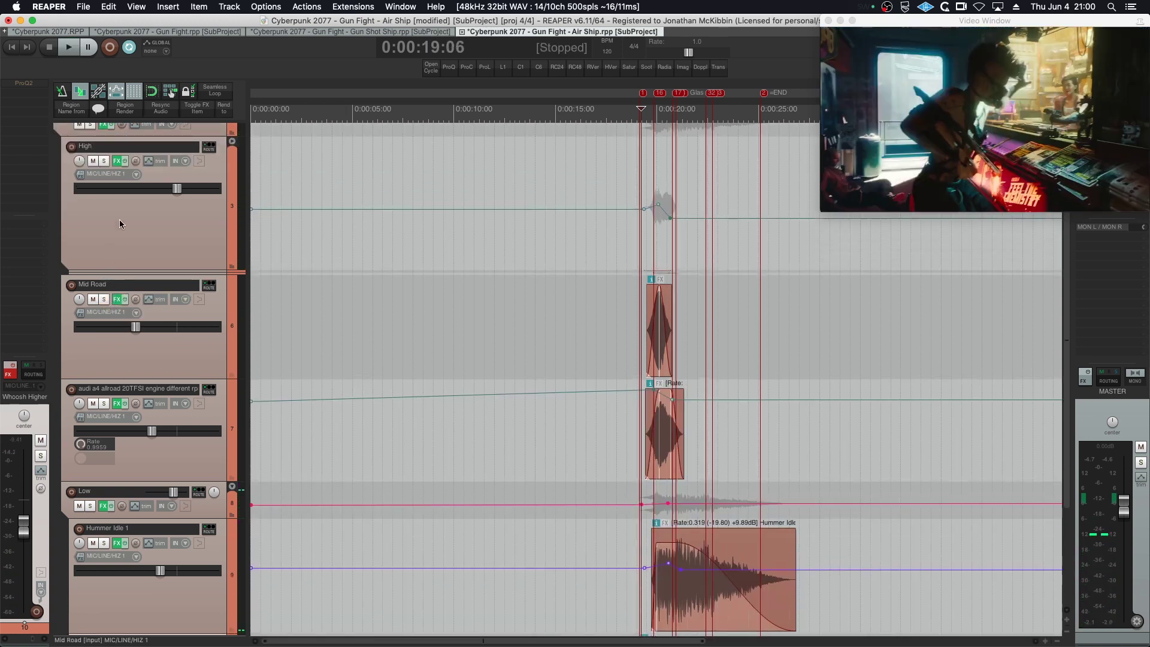
{"action": "left_click", "coordinate": [232, 143]}
{"action": "key", "text": "space"}
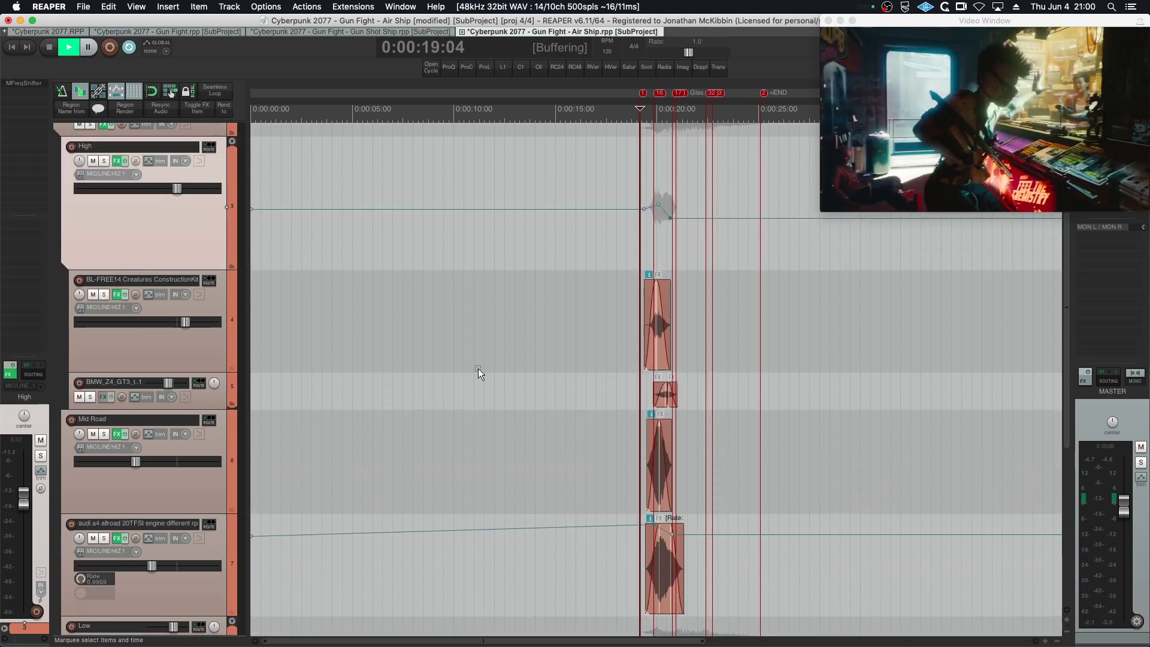
{"action": "key", "text": "space"}
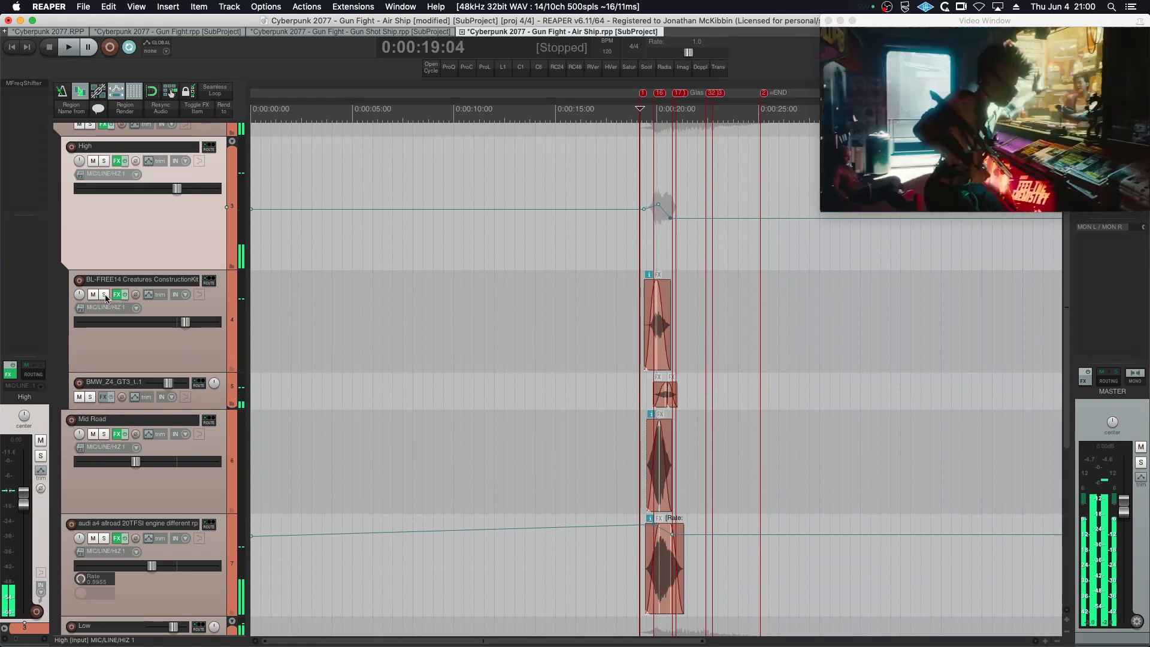
- Solo the BL-FREE14 Creatures ConstructionKit track with its effects chain open, and lower its volume while auditioning from 0:00:19:04
{"action": "left_click", "coordinate": [117, 294]}
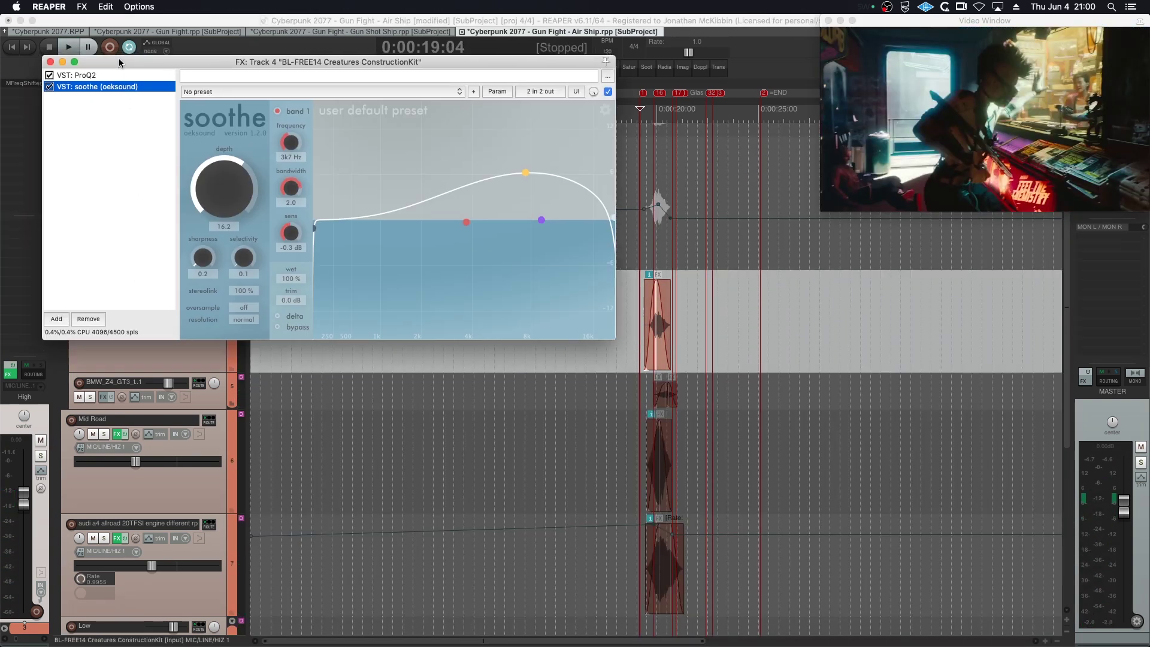
{"action": "left_click_drag", "start_coordinate": [118, 59], "coordinate": [392, 108]}
{"action": "left_click_drag", "start_coordinate": [186, 327], "coordinate": [183, 324]}
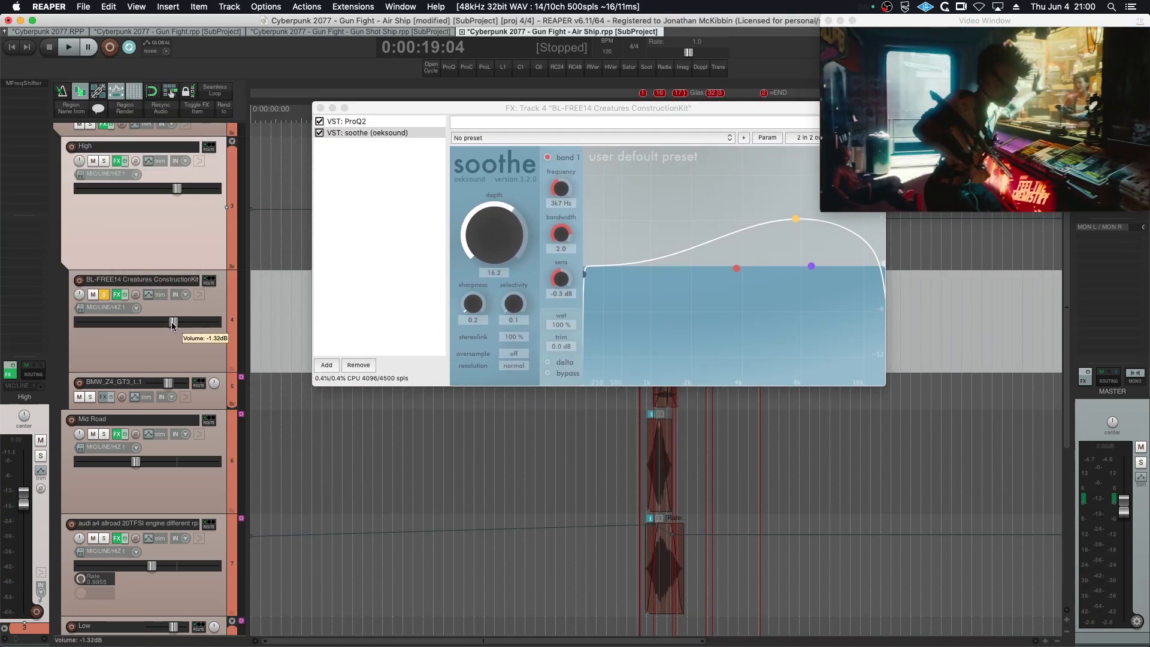
{"action": "key", "text": "space"}
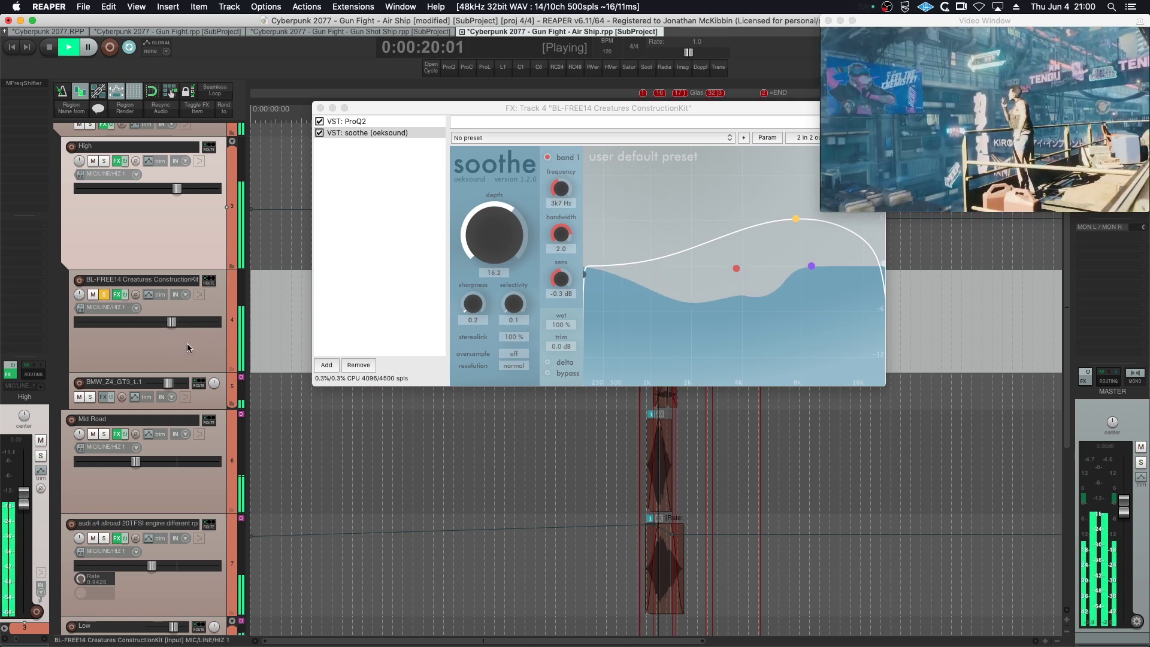
{"action": "key", "text": "space"}
{"action": "left_click_drag", "start_coordinate": [172, 322], "coordinate": [169, 323]}
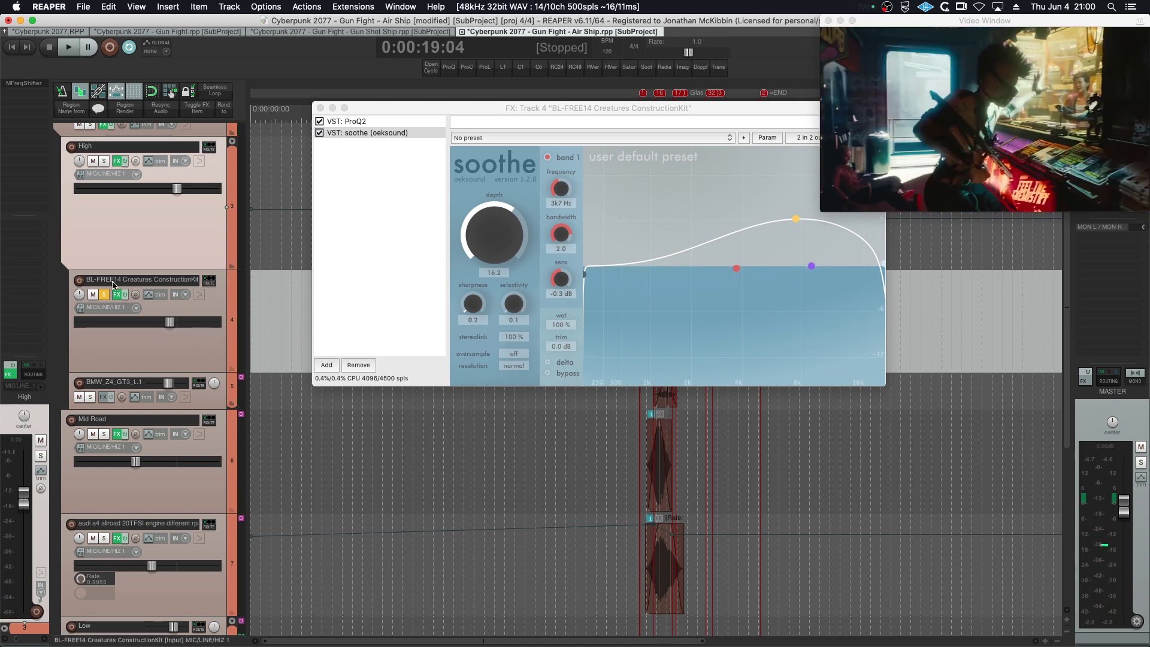
- Move the effects window below the creature item and compare the sound with soothe bypassed and enabled from 0:00:19:07
{"action": "left_click", "coordinate": [319, 134]}
{"action": "left_click_drag", "start_coordinate": [359, 108], "coordinate": [172, 350]}
{"action": "left_click", "coordinate": [641, 236]}
{"action": "key", "text": "space"}
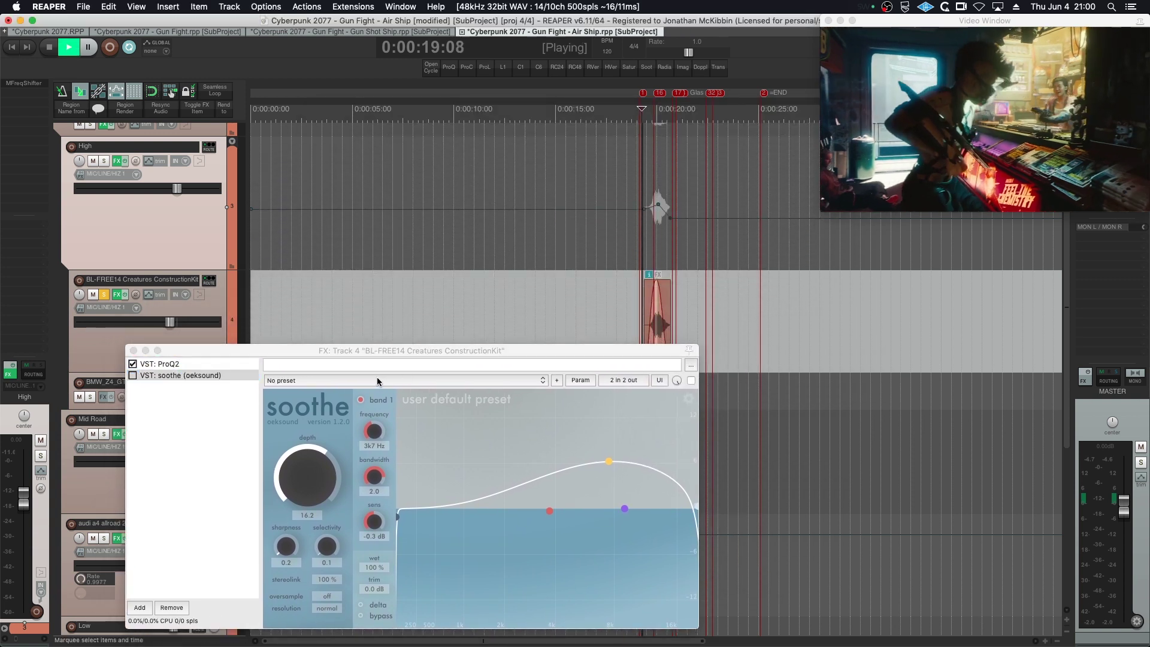
{"action": "left_click", "coordinate": [133, 375]}
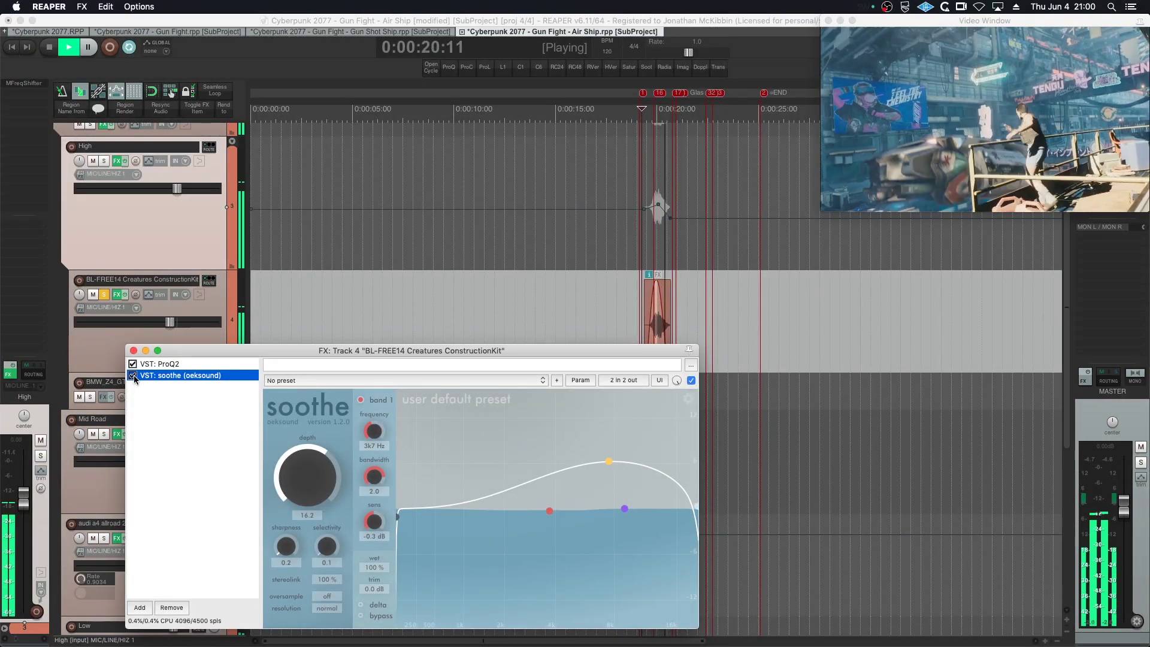
{"action": "key", "text": "space"}
{"action": "key", "text": "space"}
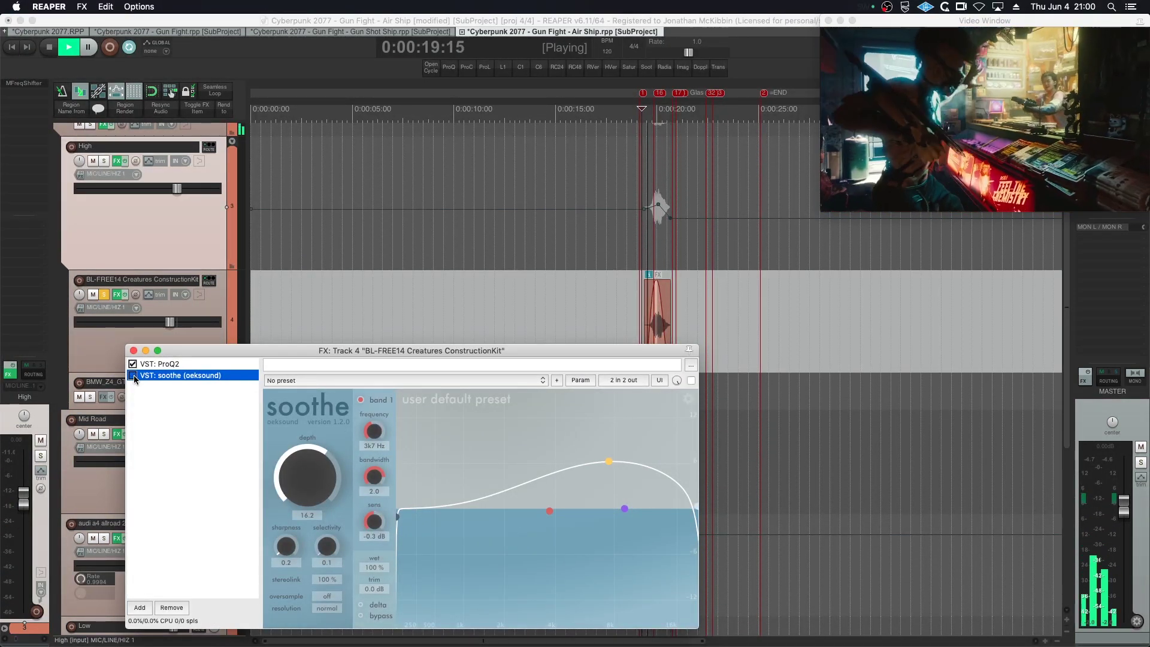
{"action": "key", "text": "space"}
- Raise the soothe depth on the BL-FREE14 Creatures ConstructionKit track to 32.4 and audition the result
{"action": "scroll", "coordinate": [306, 478], "scroll_direction": "up", "scroll_amount": 3}
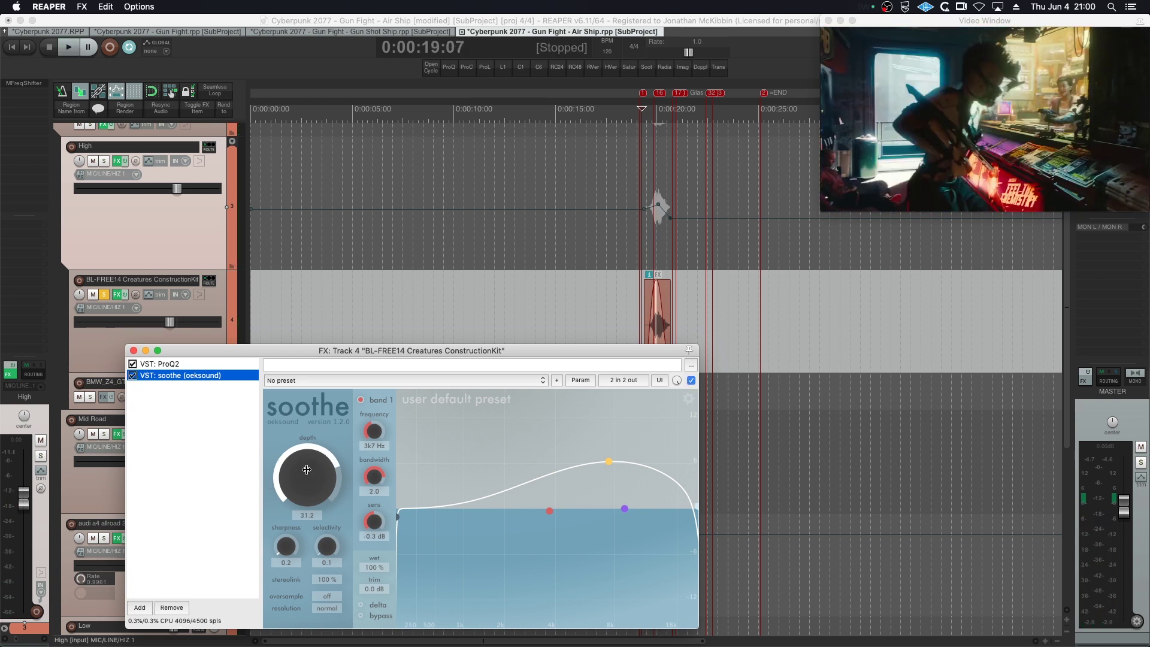
{"action": "key", "text": "space"}
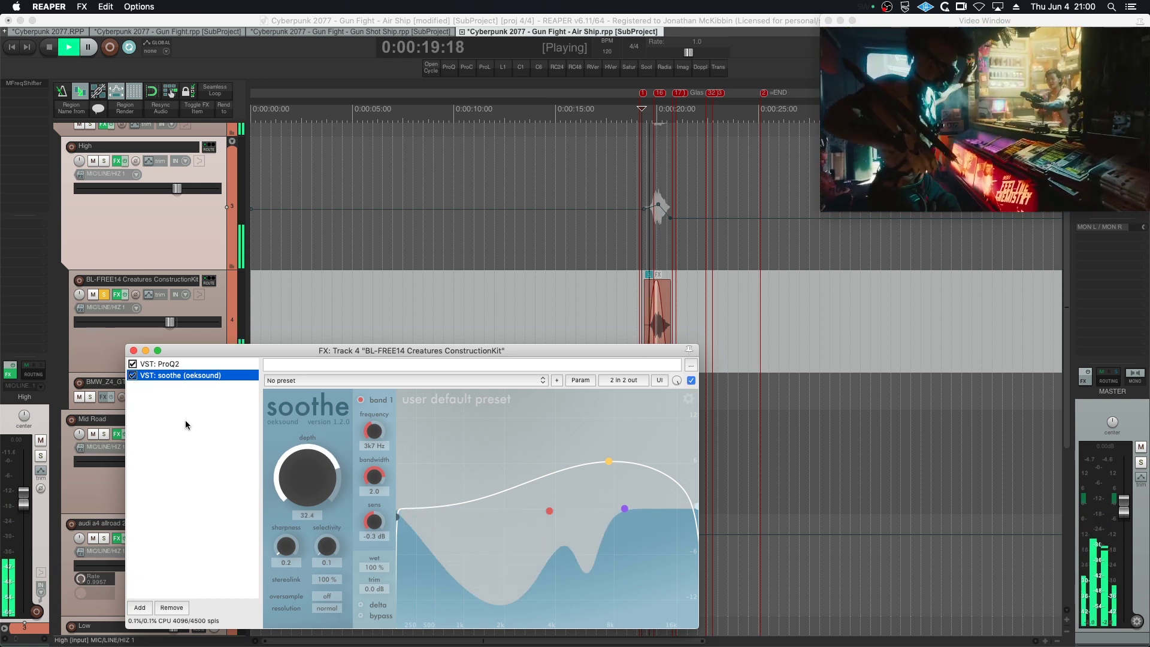
{"action": "key", "text": "space"}
- Compare the track with soothe bypassed and enabled at the new depth, view its ProQ2 curve, and close the effects window
{"action": "left_click", "coordinate": [133, 375]}
{"action": "key", "text": "space"}
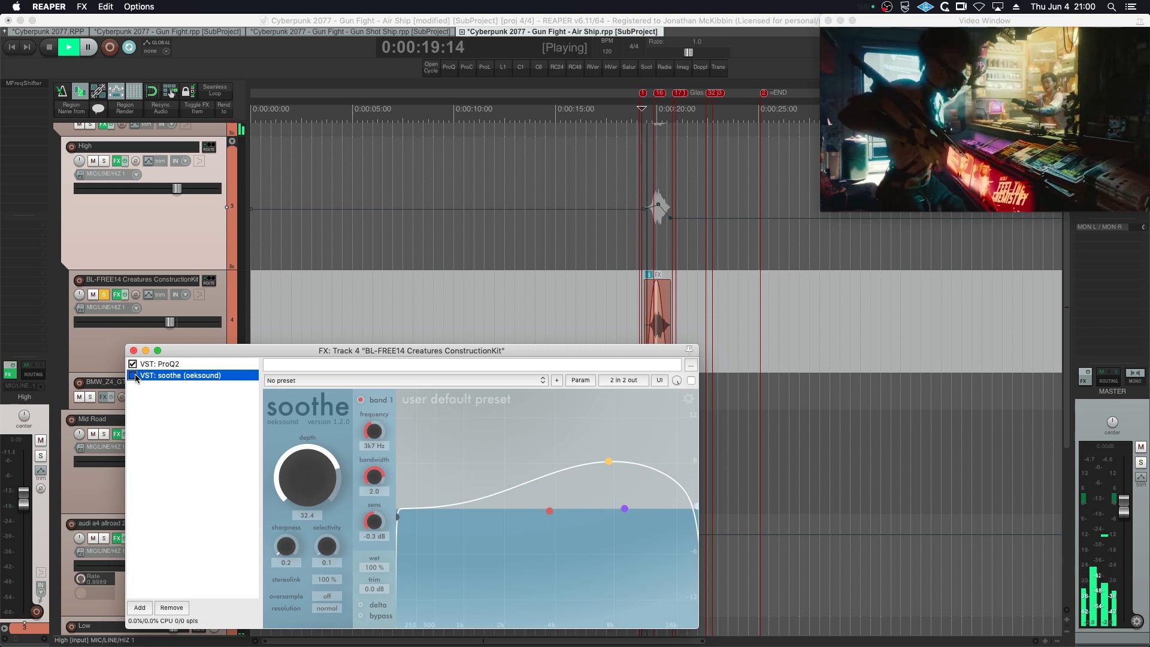
{"action": "key", "text": "space"}
{"action": "left_click", "coordinate": [133, 375]}
{"action": "key", "text": "space"}
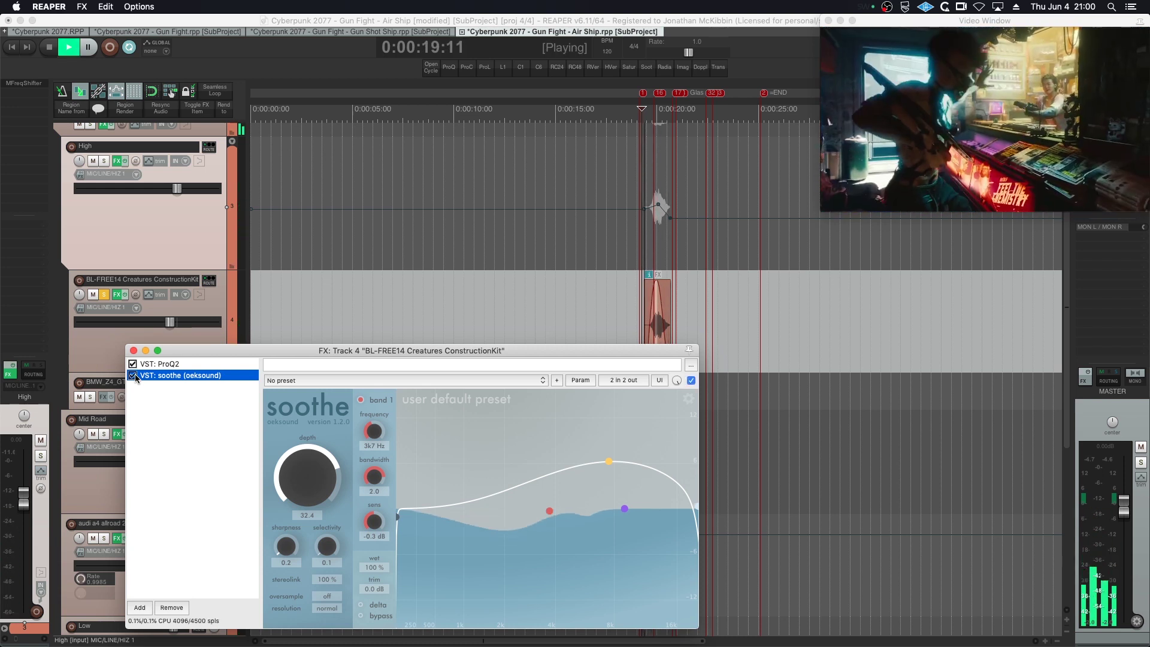
{"action": "key", "text": "space"}
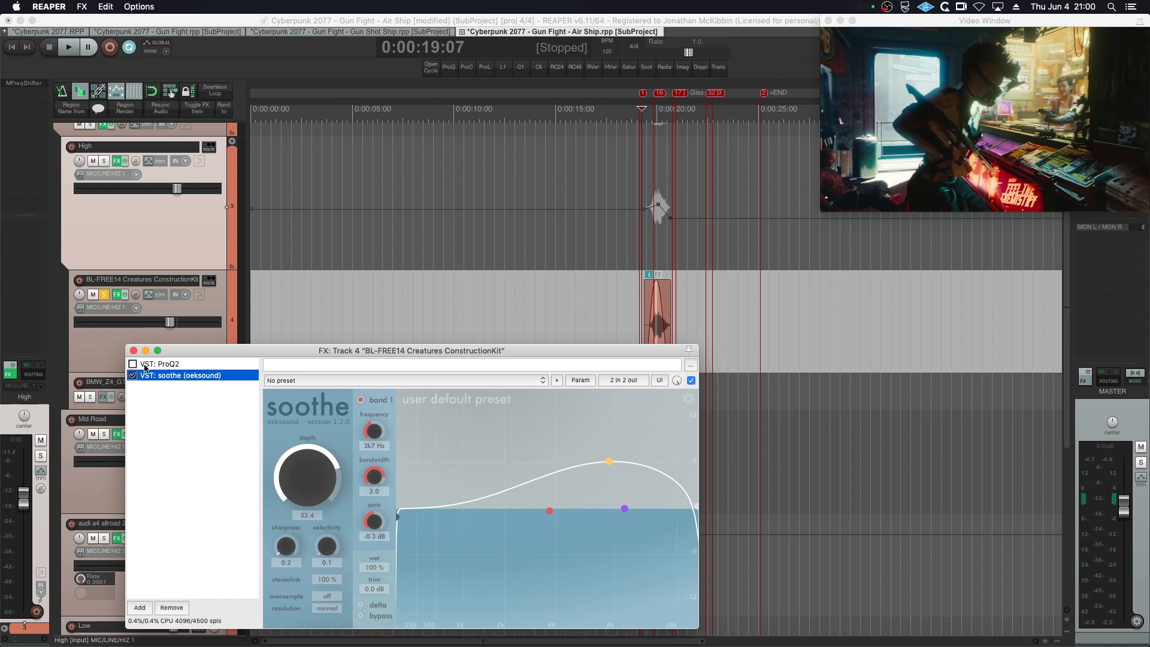
{"action": "left_click", "coordinate": [145, 365]}
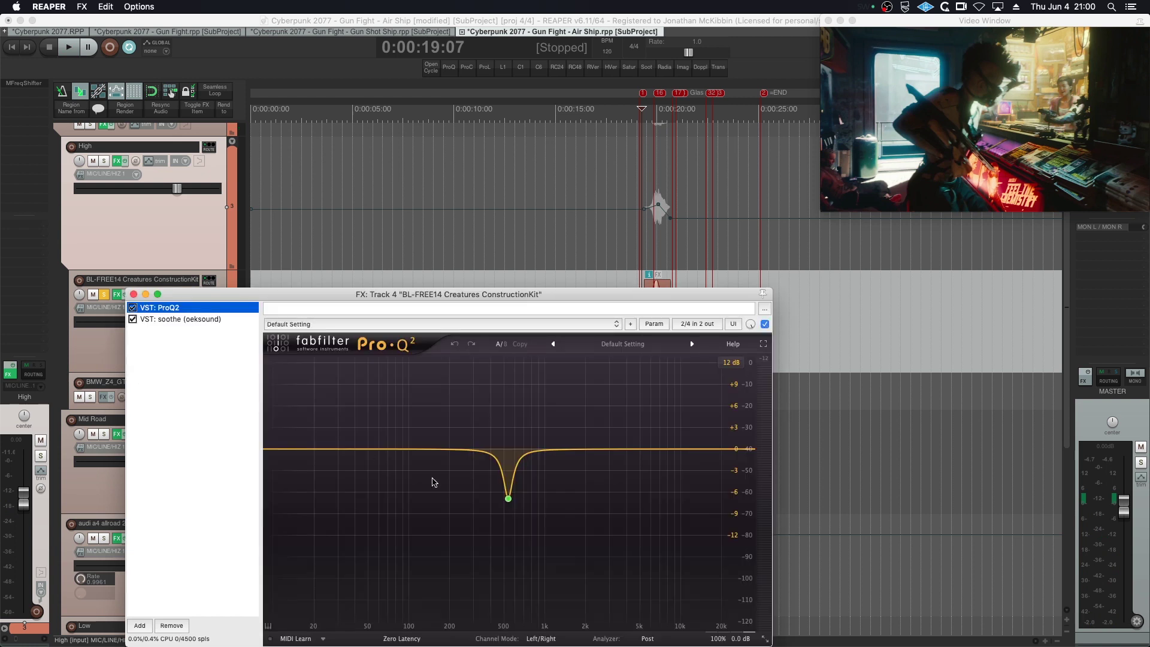
{"action": "left_click", "coordinate": [133, 294]}
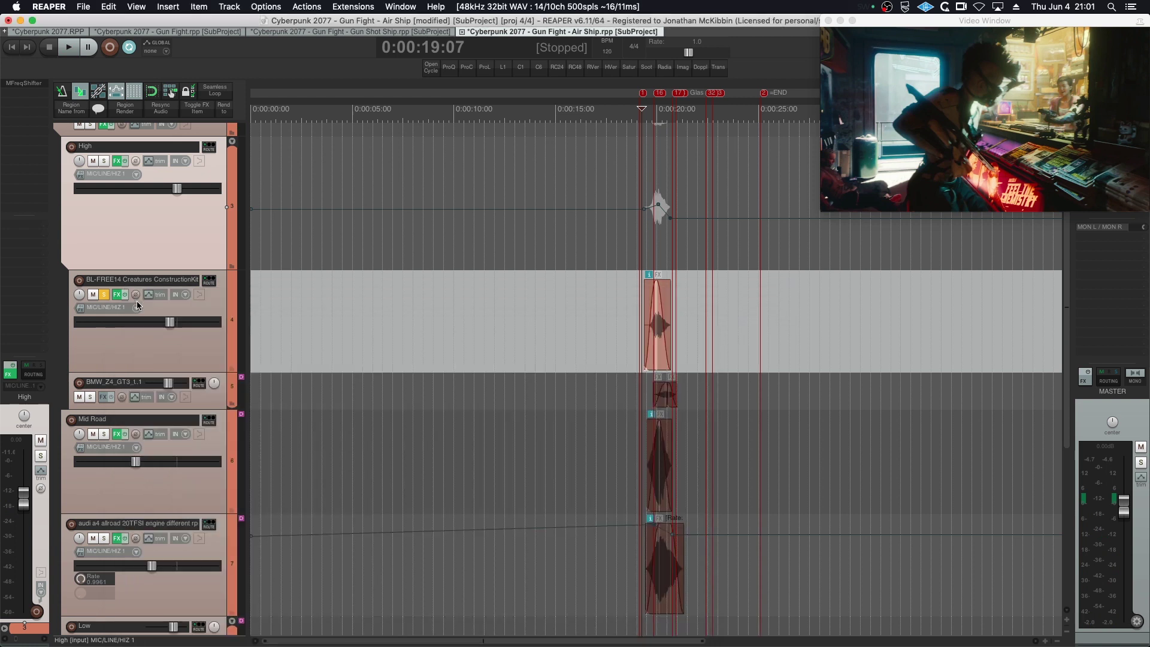
- Audition the soloed BL-FREE14 Creatures ConstructionKit track from 0:00:18:01, unsolo it, and collapse the High folder
{"action": "left_click", "coordinate": [617, 305]}
{"action": "key", "text": "space"}
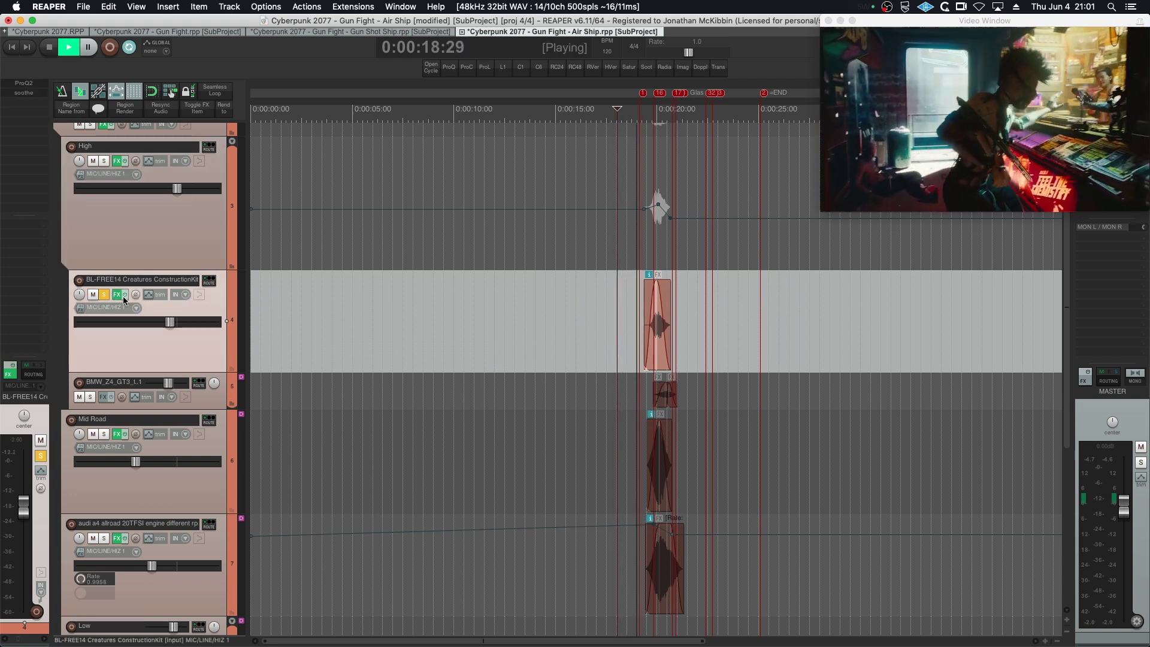
{"action": "key", "text": "space"}
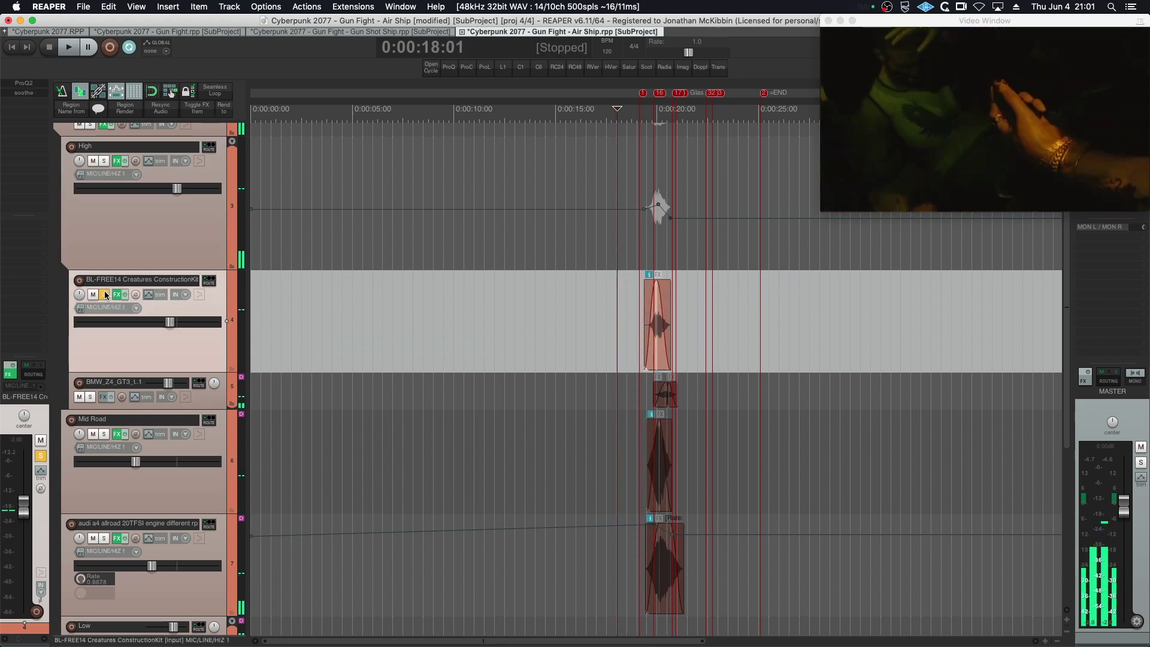
{"action": "left_click", "coordinate": [104, 294]}
{"action": "left_click", "coordinate": [232, 143]}
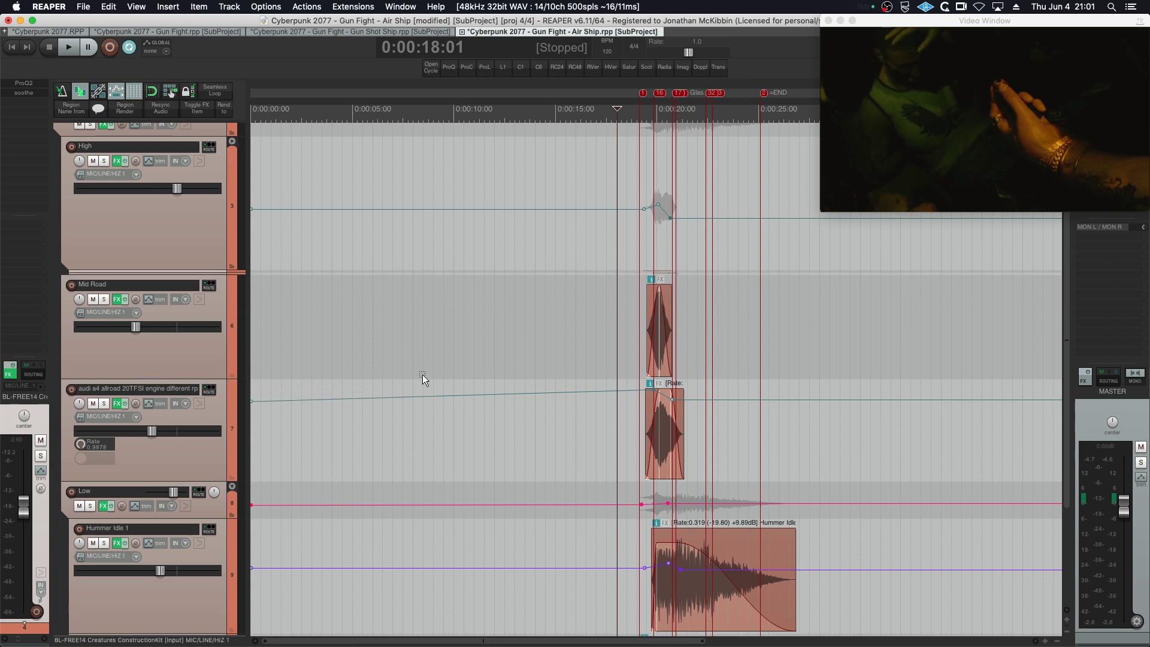
- Play all the Air Ship layers from 0:00:18:01 and save the subproject so it re-renders
{"action": "key", "text": "space"}
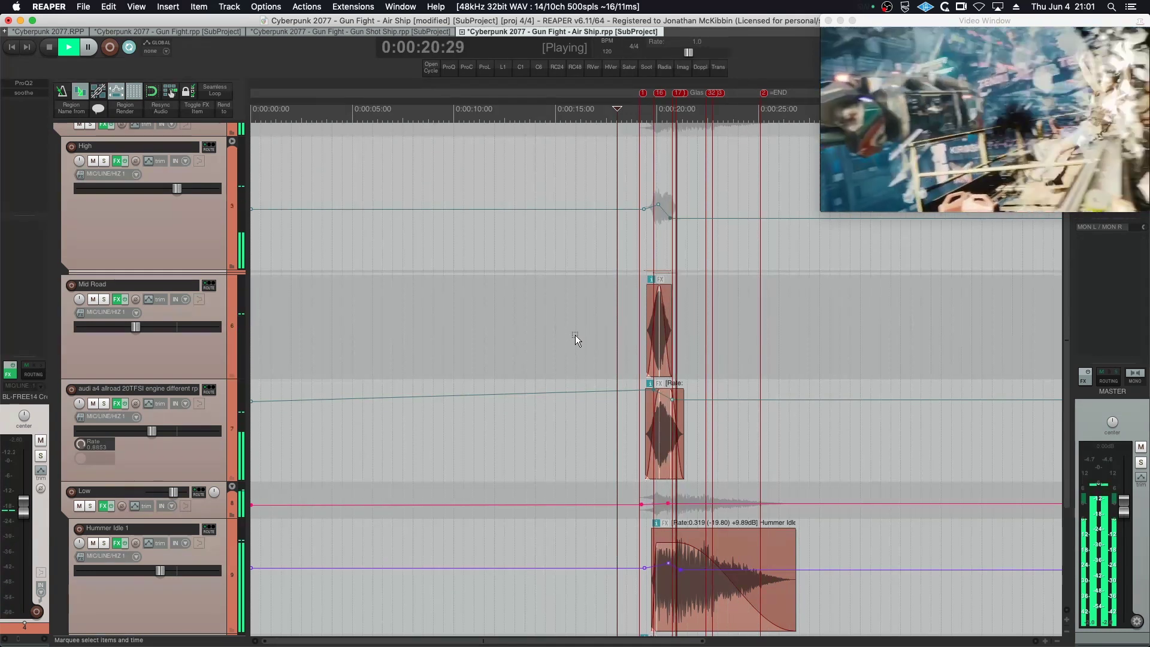
{"action": "key", "text": "space"}
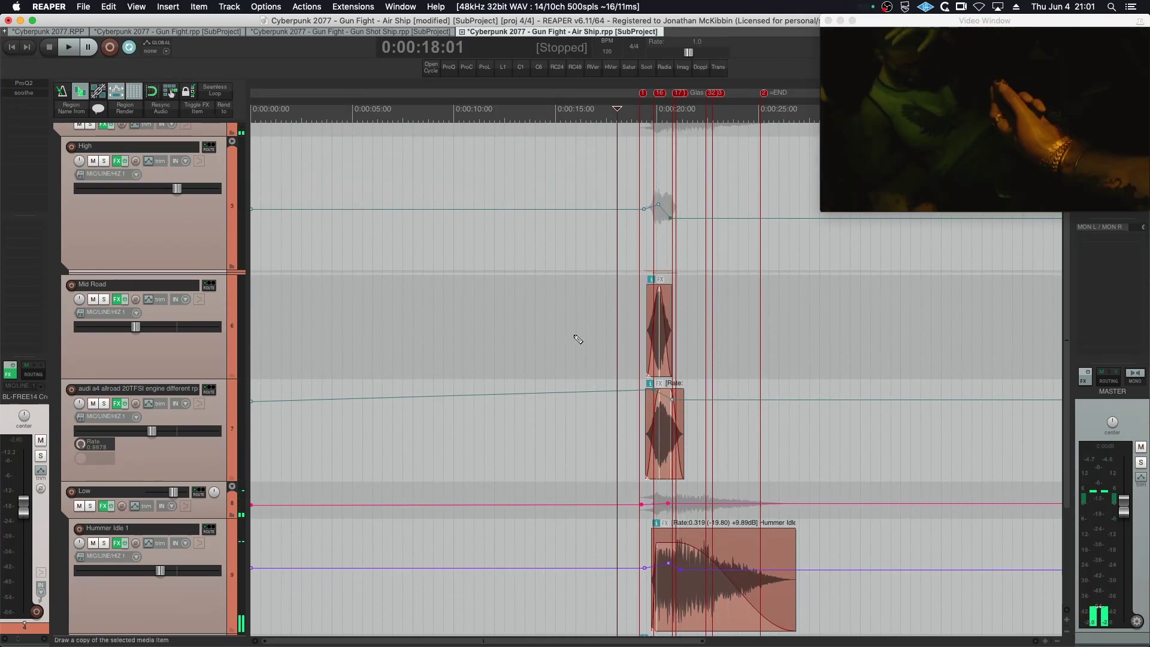
{"action": "key", "text": "super+s"}
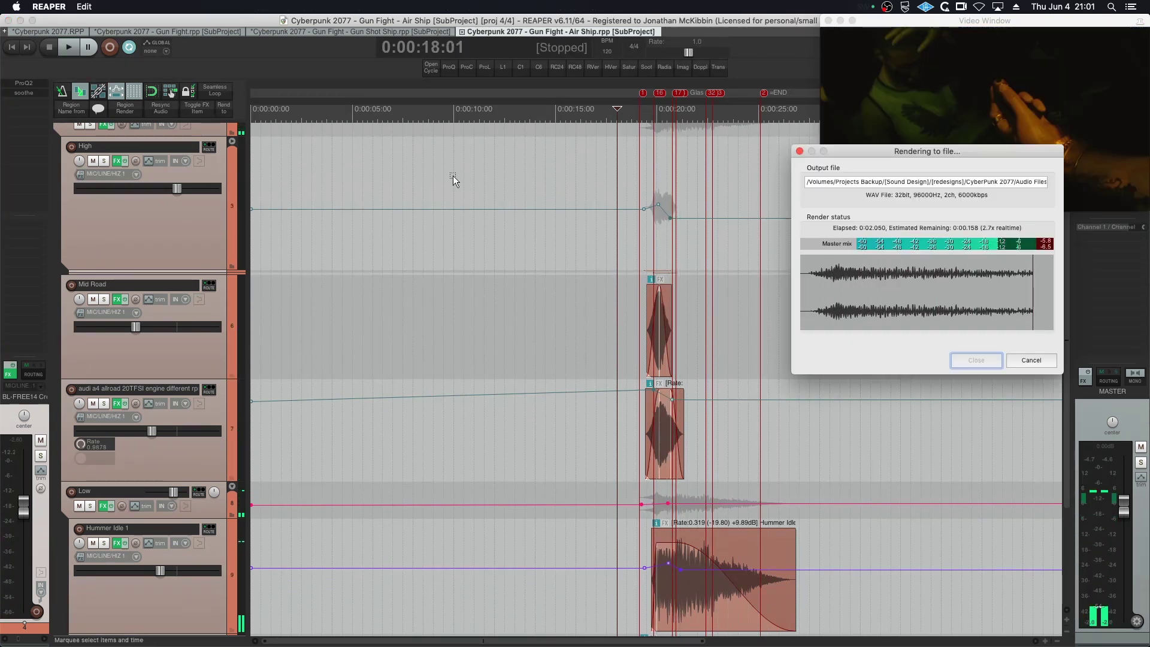
- Switch to the Gun Fight subproject and audition the soloed Air Ship track from 0:00:19:07
{"action": "left_click", "coordinate": [186, 33]}
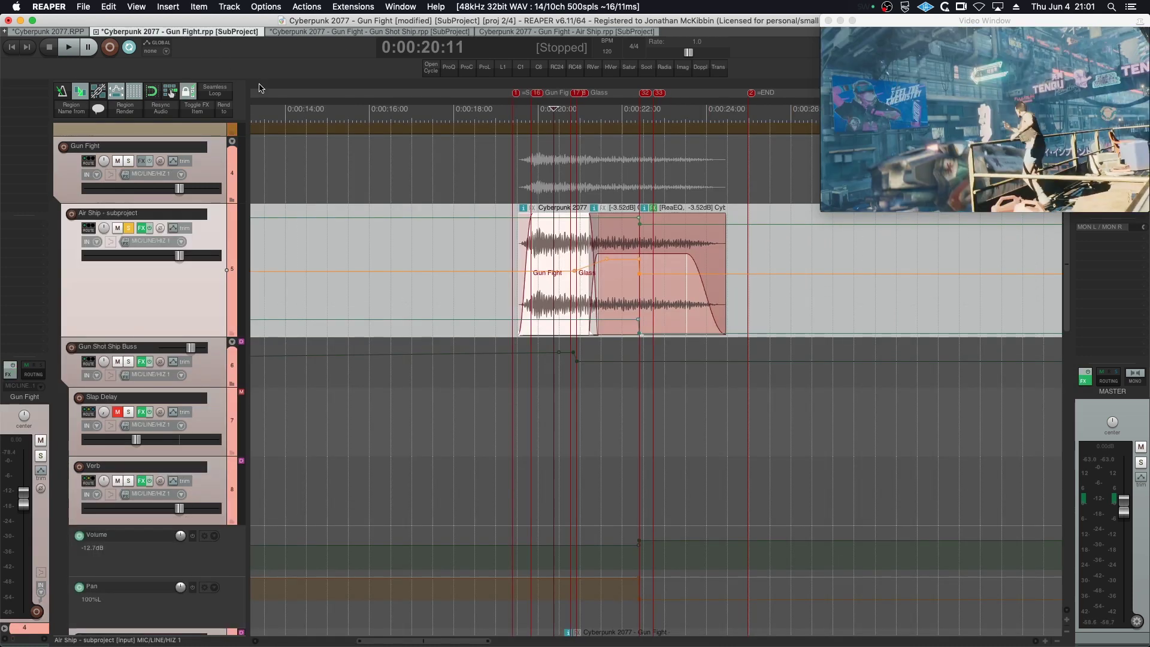
{"action": "left_click", "coordinate": [505, 109]}
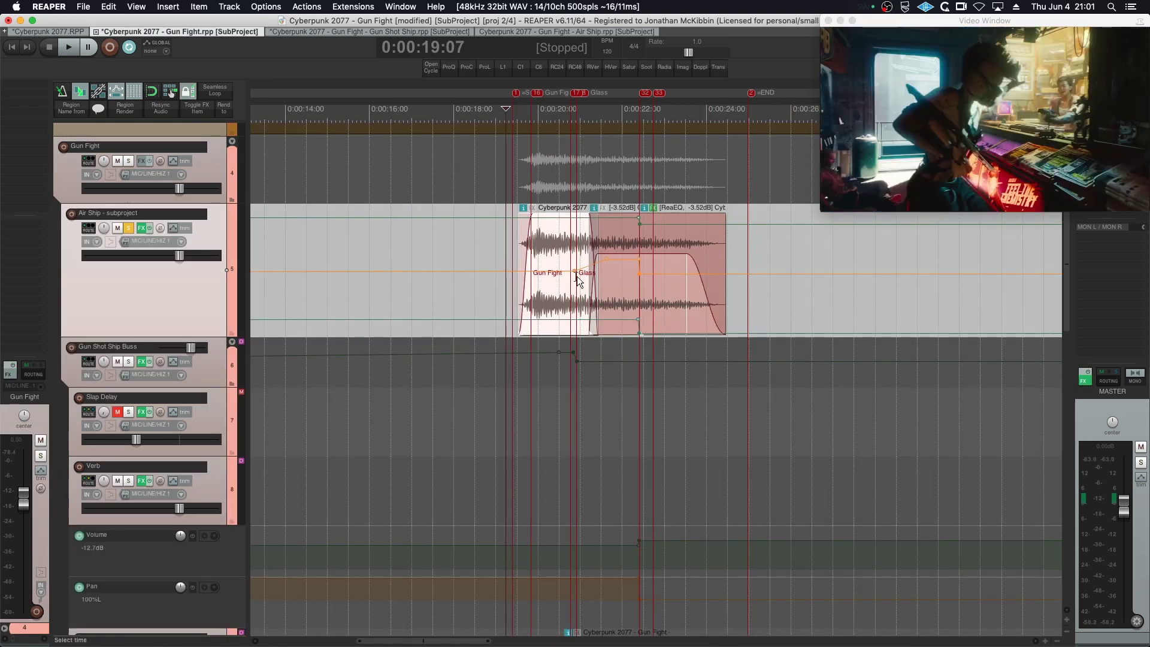
{"action": "key", "text": "space"}
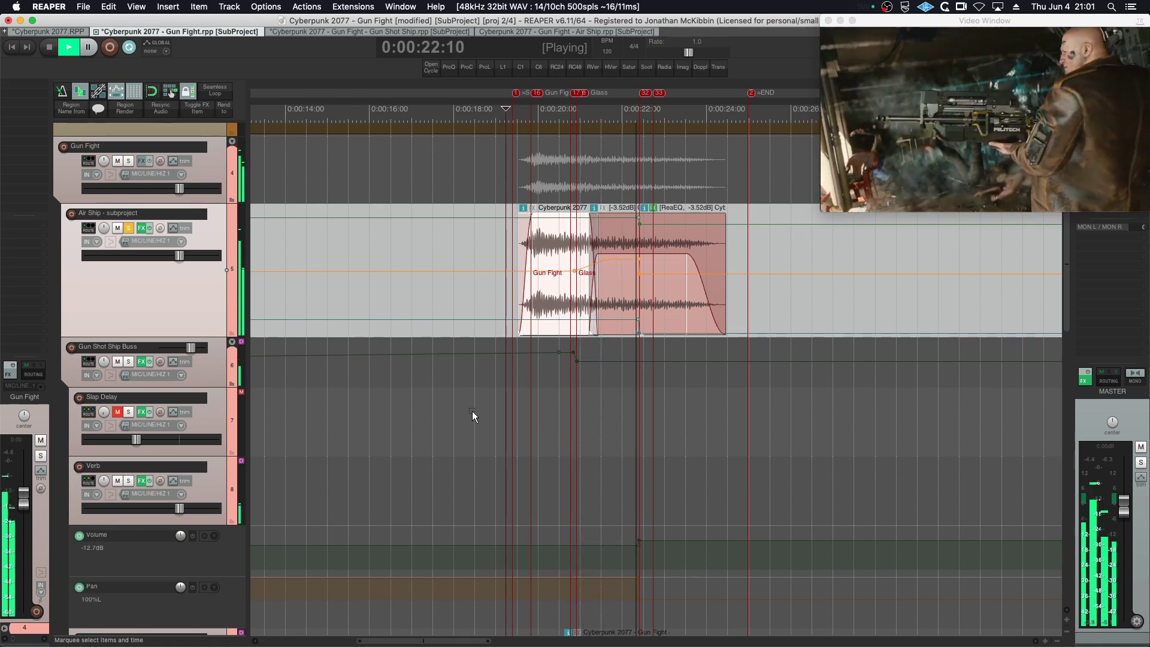
{"action": "left_click", "coordinate": [481, 283]}
{"action": "left_click", "coordinate": [484, 246]}
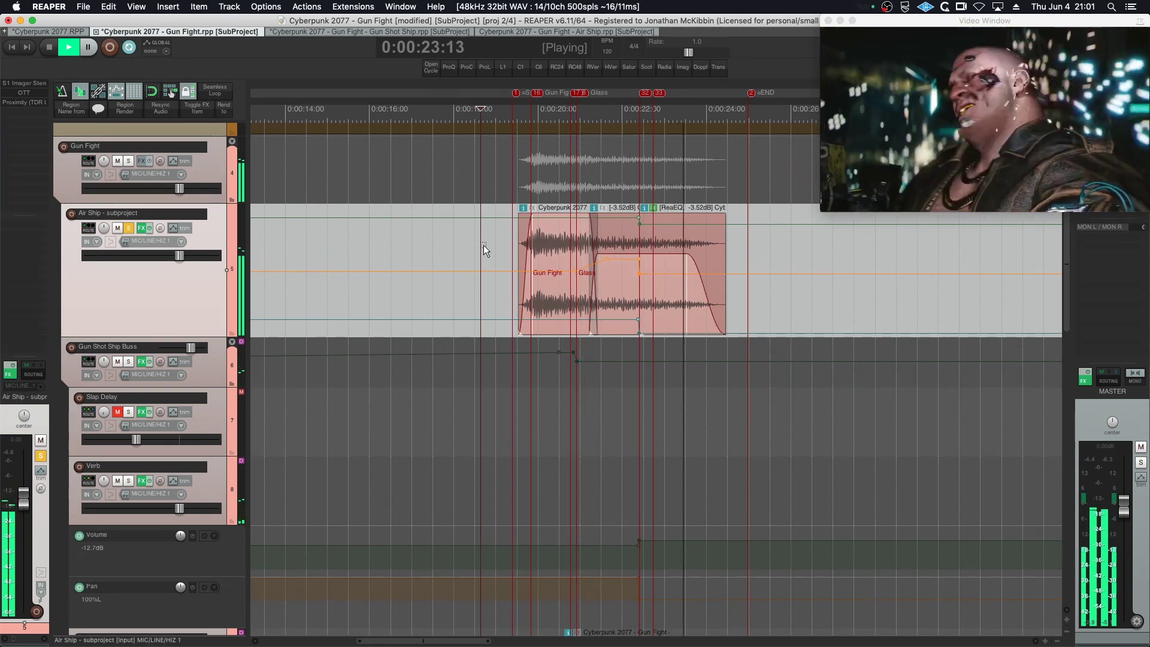
- Stop playback, unsolo the Air Ship track, and save the Gun Fight subproject so it re-renders
{"action": "key", "text": "space"}
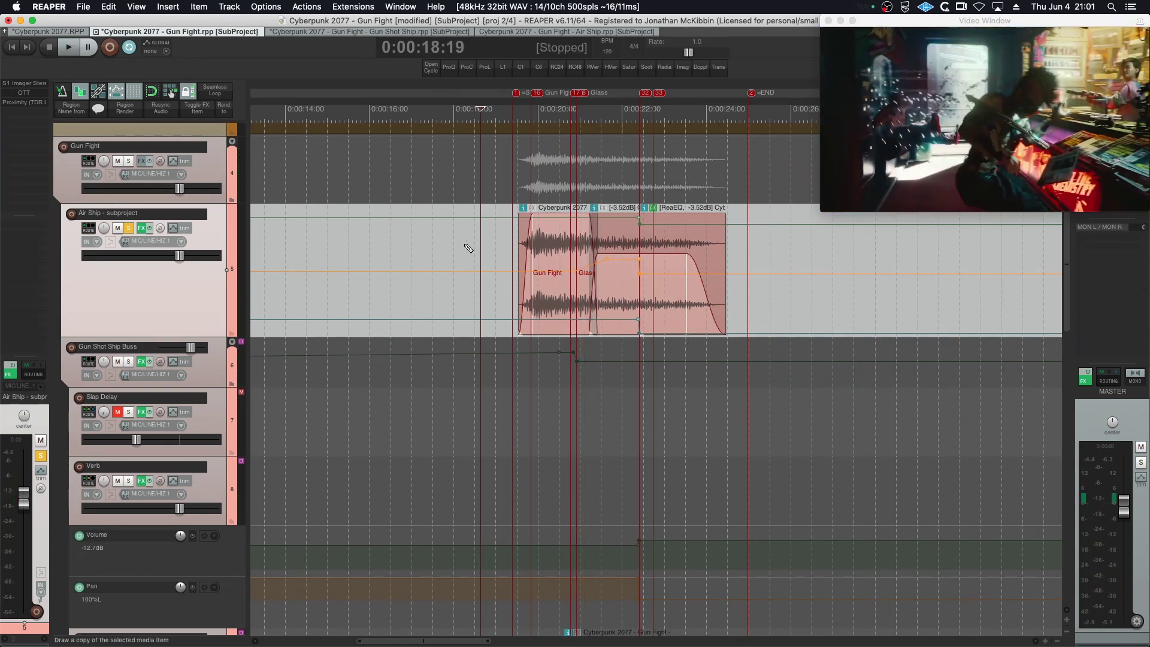
{"action": "key", "text": "super+s"}
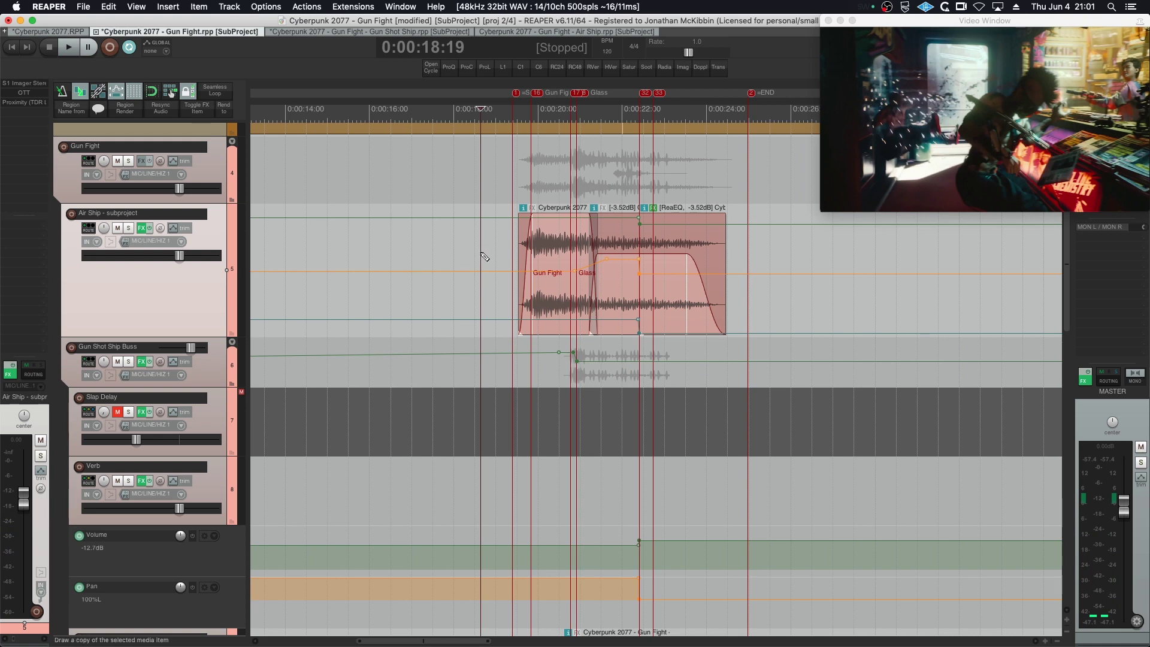
{"action": "key", "text": "super+s"}
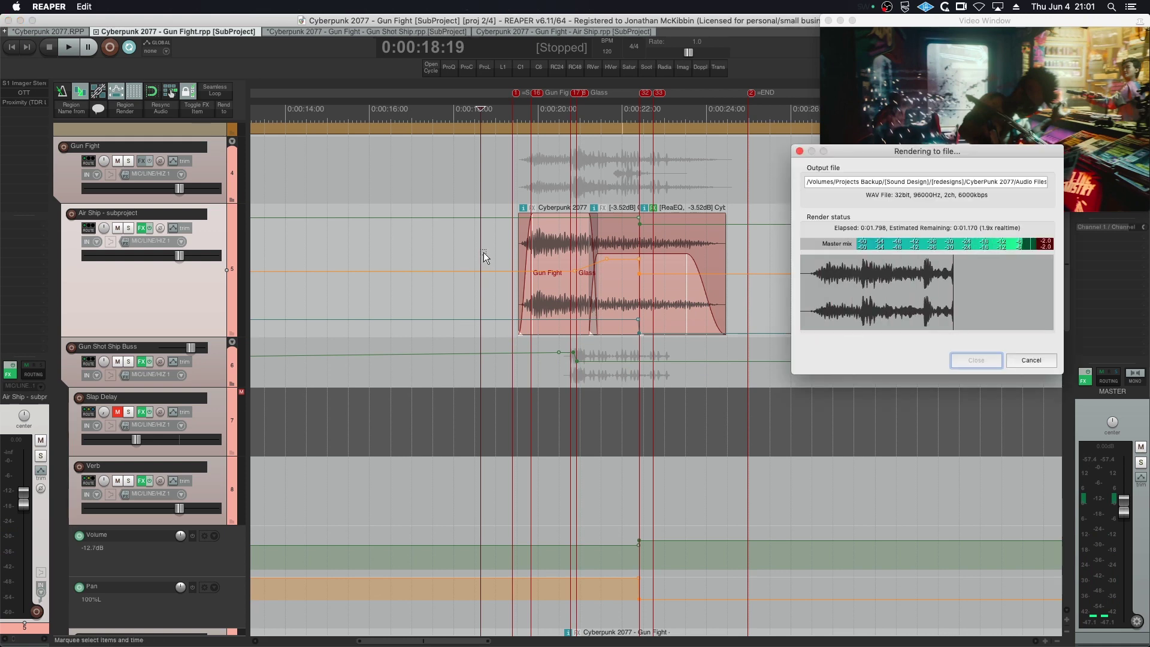
- Switch to the main Cyberpunk 2077 project and move the Cyberpunk Logo-imported track below the Gun Fight subproject track
{"action": "left_click", "coordinate": [60, 31]}
{"action": "left_click", "coordinate": [636, 247]}
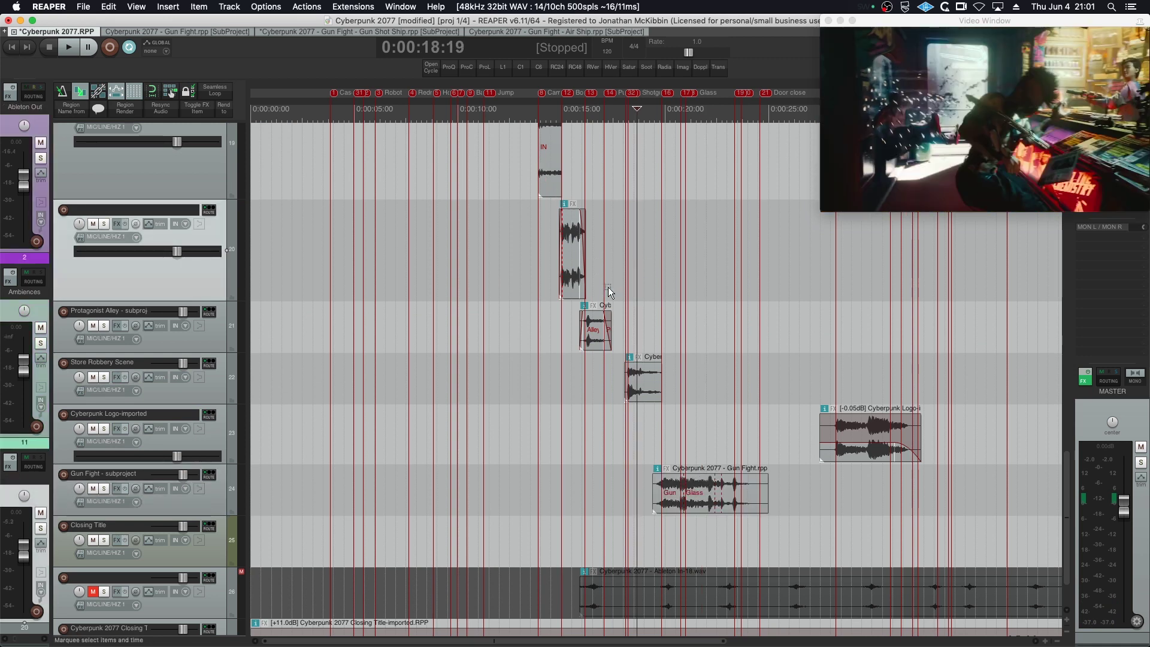
{"action": "left_click_drag", "start_coordinate": [223, 433], "coordinate": [210, 516]}
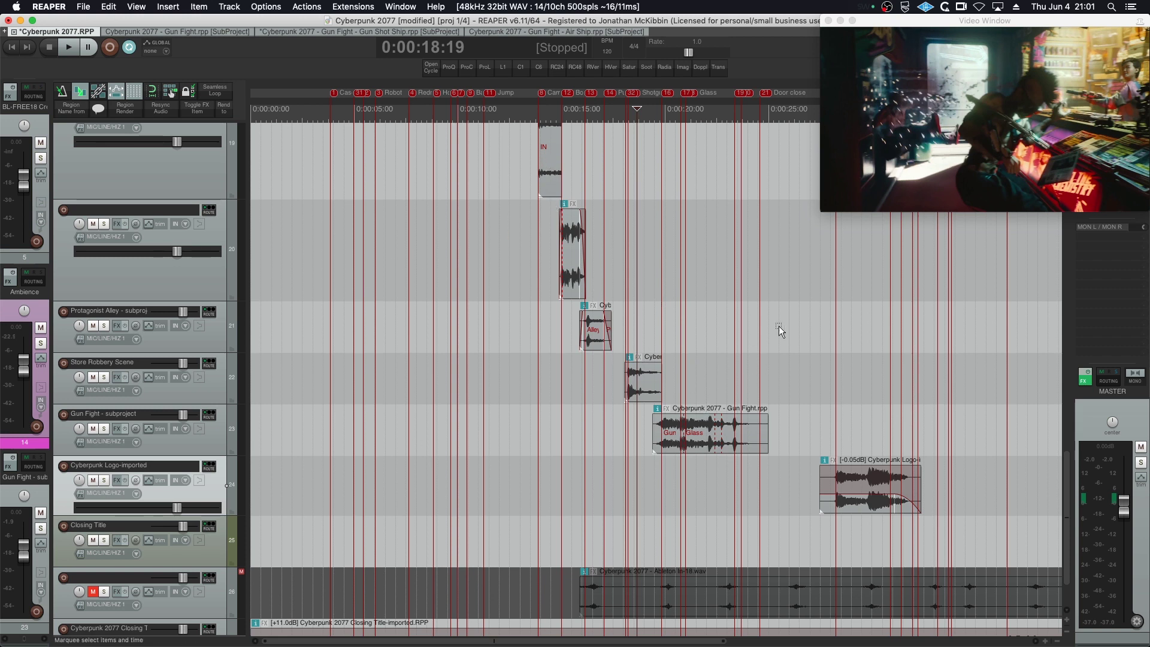
- Play the main project from just before the Gun Fight subproject item
{"action": "left_click", "coordinate": [650, 310]}
{"action": "key", "text": "space"}
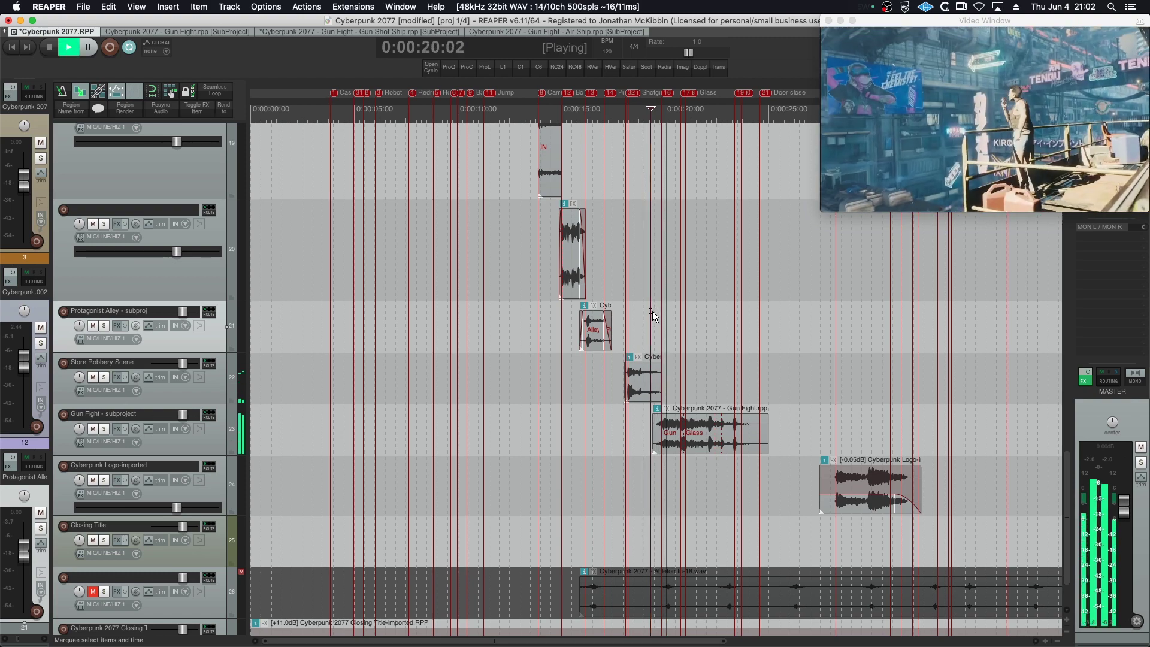